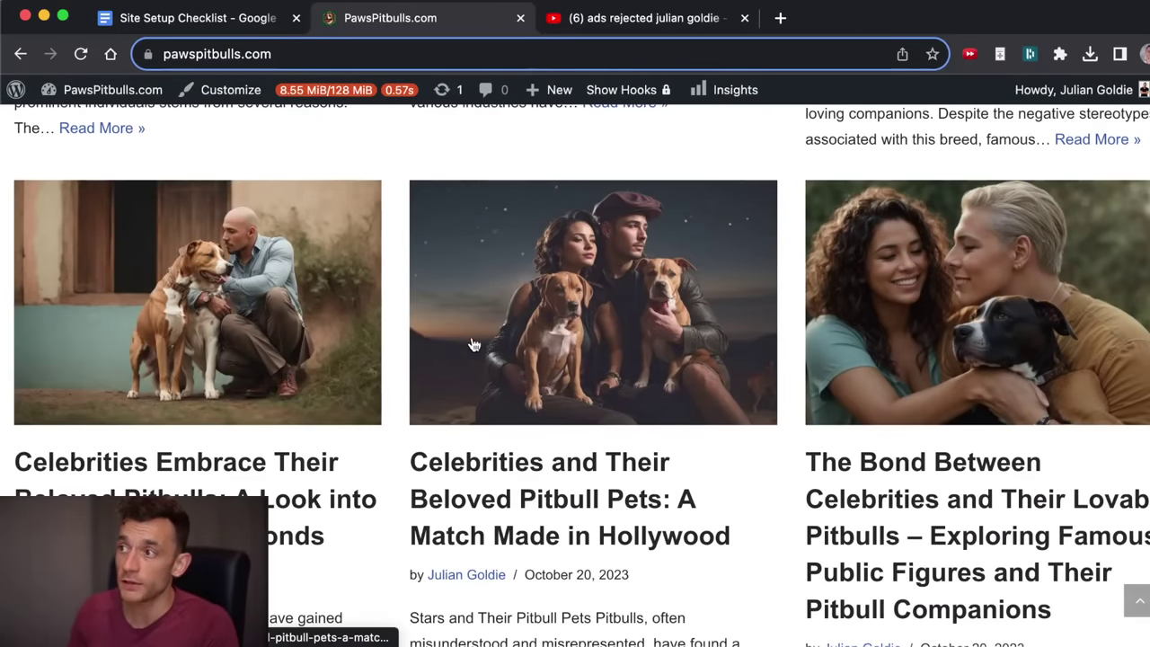
Review the PawsPitbulls.com post grid, the Site Setup Checklist and the YouTube results about rejected ads.
{"action": "scroll", "coordinate": [501, 375], "scroll_direction": "up", "scroll_amount": 1}
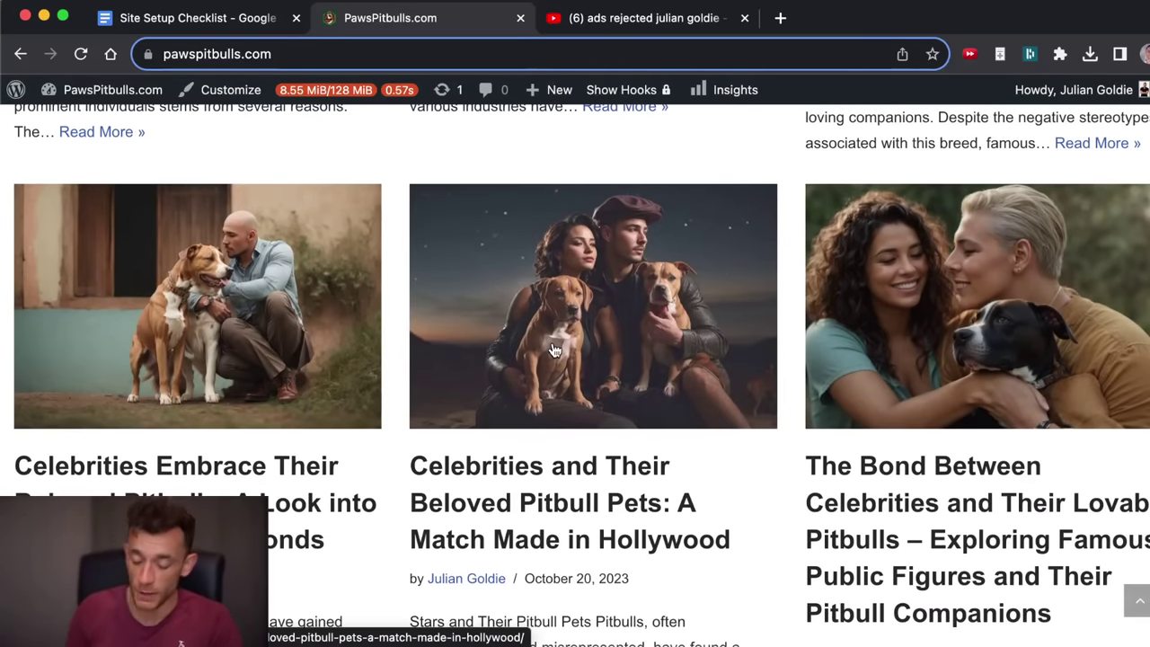
{"action": "scroll", "coordinate": [629, 368], "scroll_direction": "down", "scroll_amount": 5}
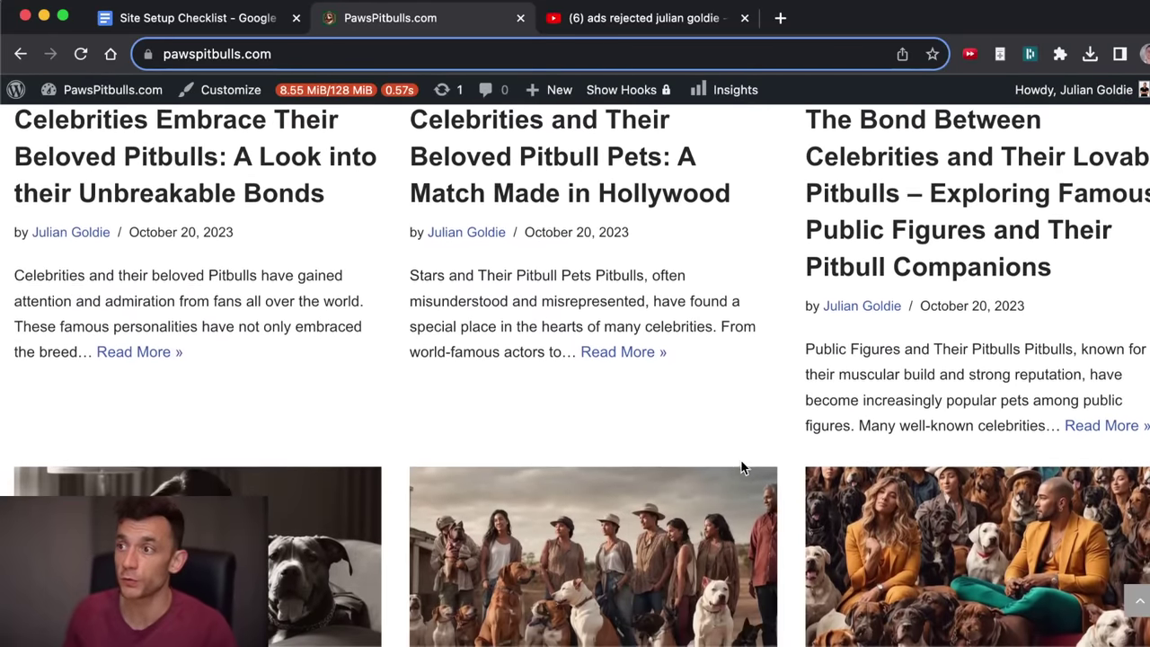
{"action": "left_click", "coordinate": [173, 13]}
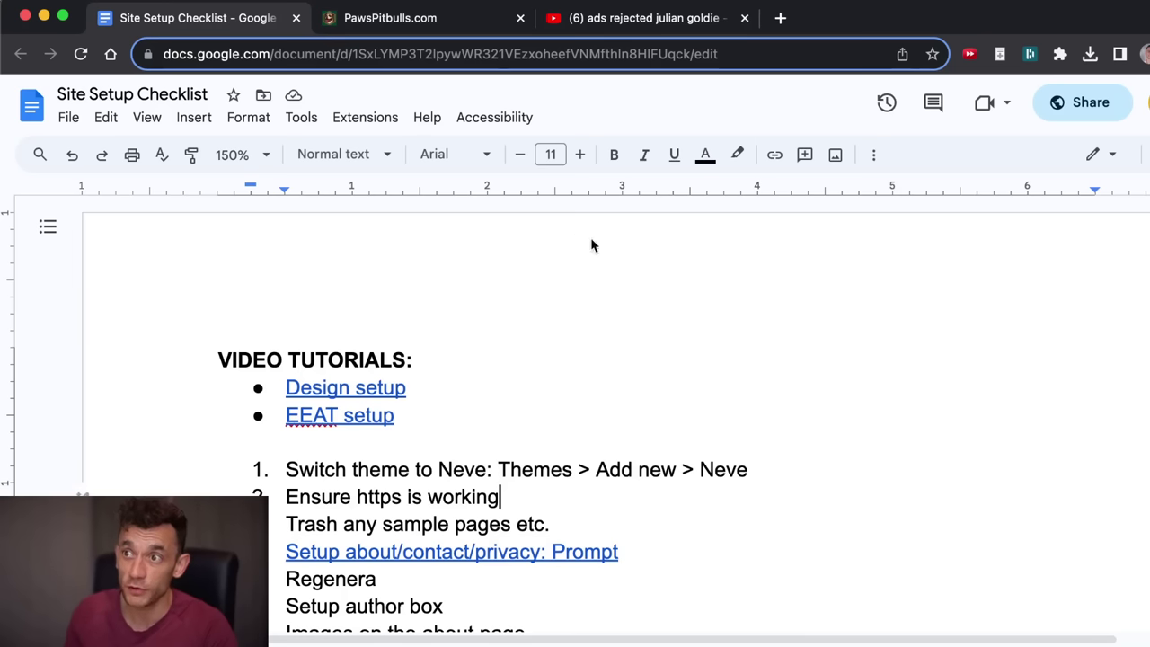
{"action": "left_click", "coordinate": [404, 18]}
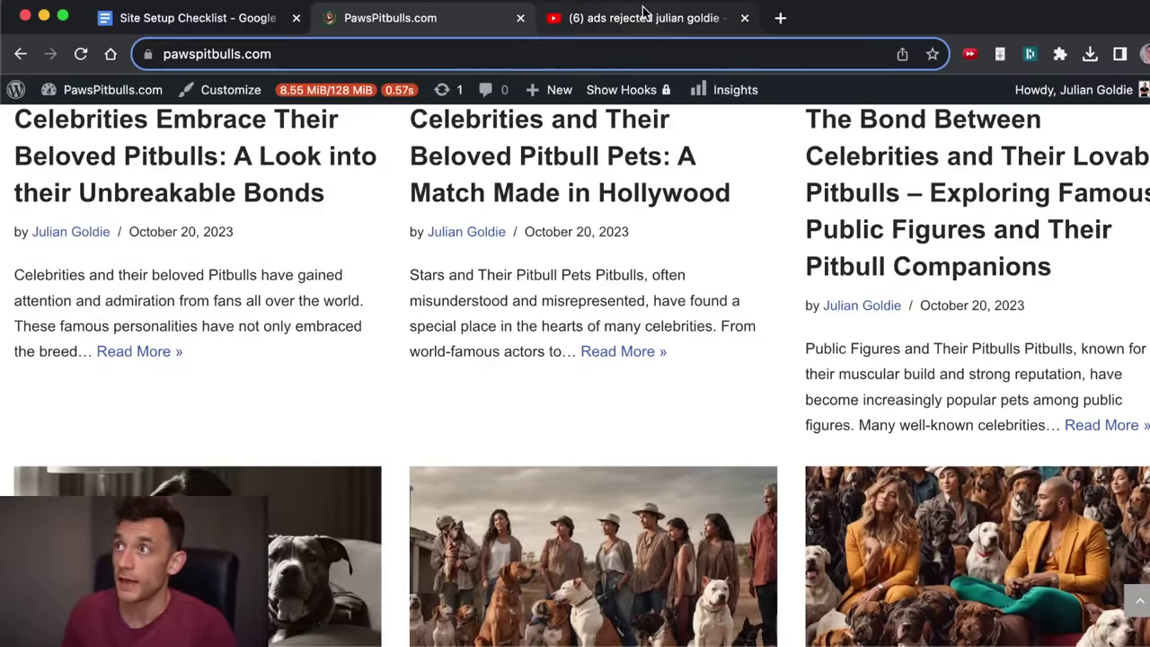
{"action": "left_click", "coordinate": [643, 16]}
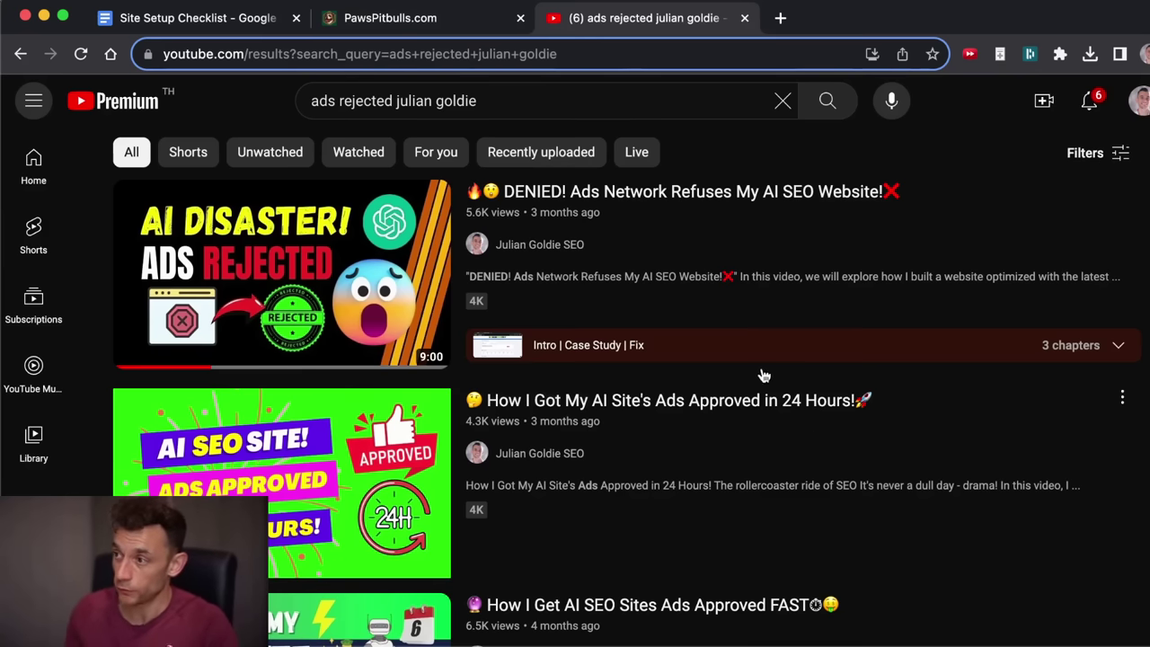
{"action": "mouse_move", "coordinate": [714, 454]}
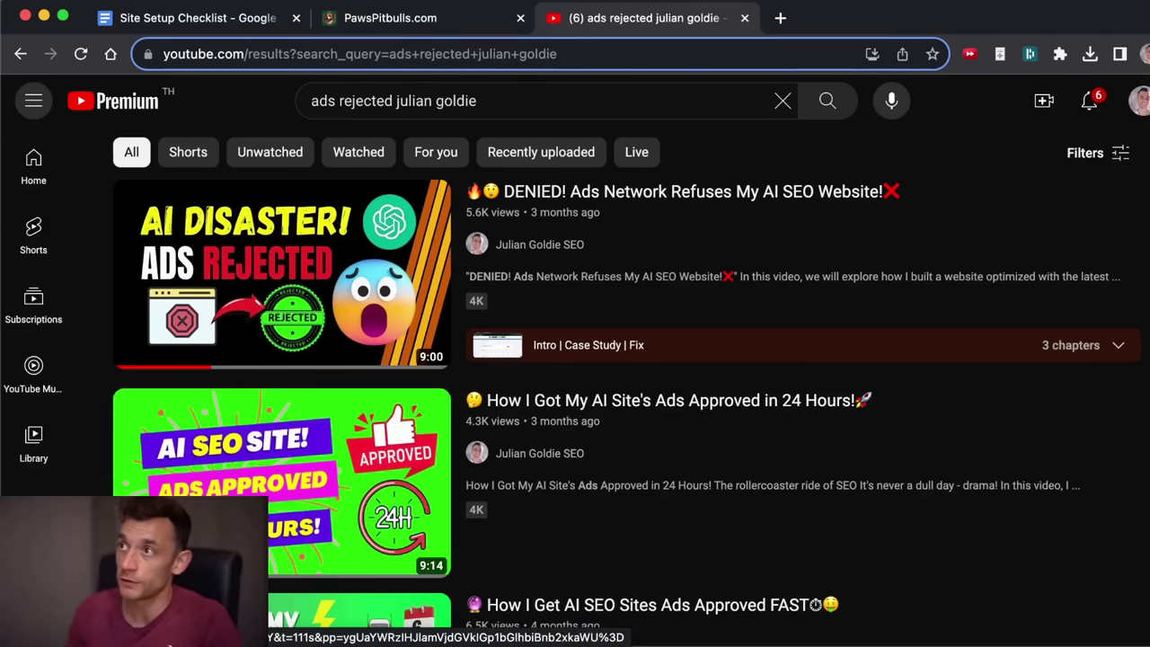
{"action": "left_click", "coordinate": [370, 25]}
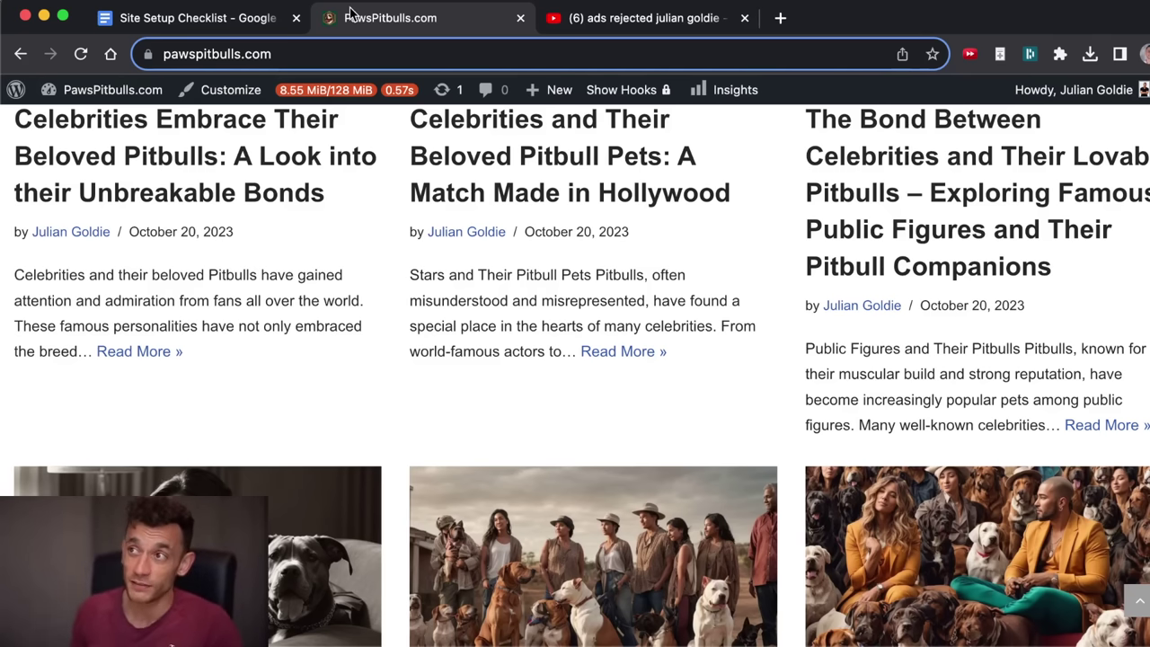
Look over the finished PawsPitbulls.com homepage, from the post grid to the pagination and footer.
{"action": "scroll", "coordinate": [397, 396], "scroll_direction": "down", "scroll_amount": 5}
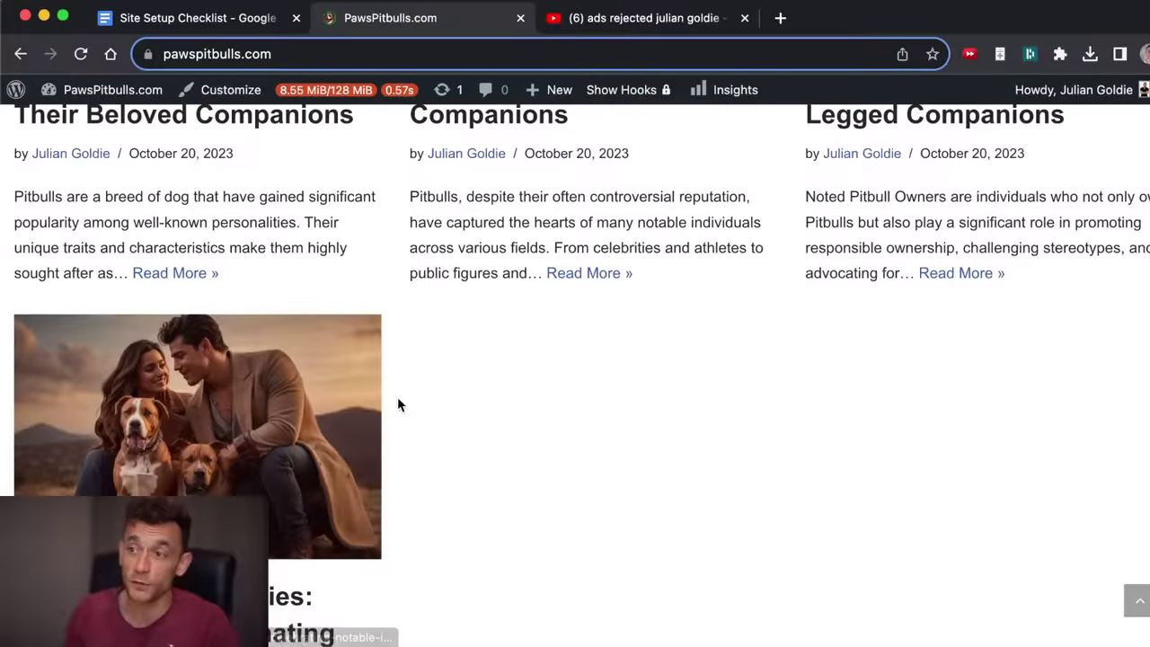
{"action": "scroll", "coordinate": [396, 395], "scroll_direction": "up", "scroll_amount": 15}
{"action": "scroll", "coordinate": [389, 377], "scroll_direction": "down", "scroll_amount": 10}
{"action": "scroll", "coordinate": [407, 463], "scroll_direction": "down", "scroll_amount": 6}
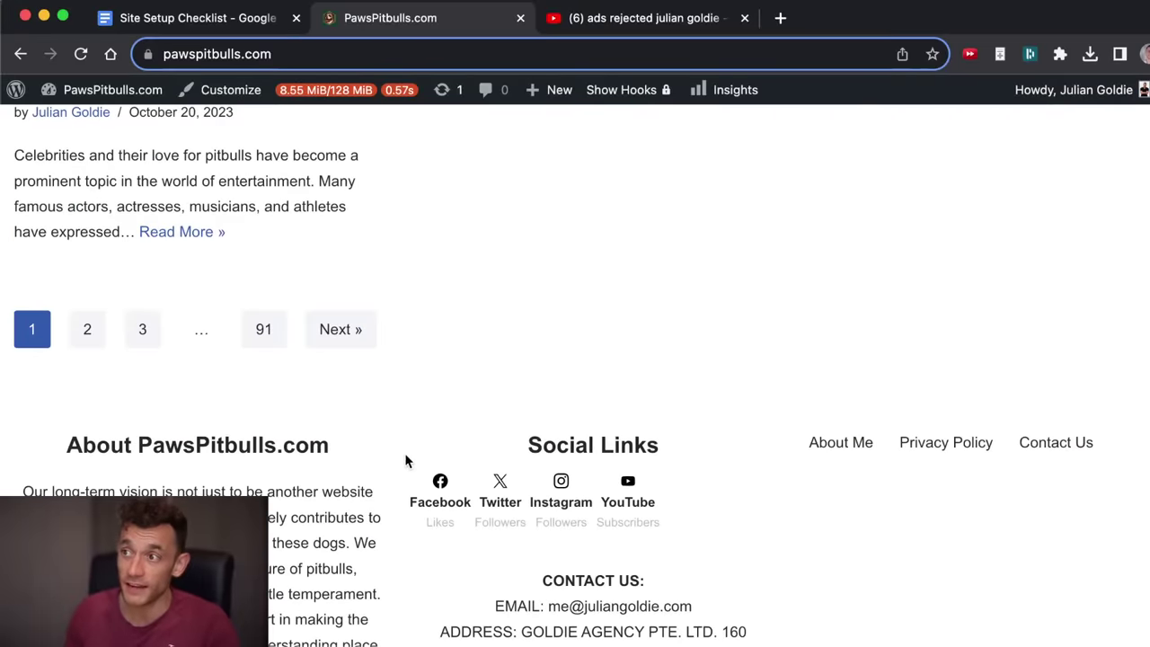
{"action": "scroll", "coordinate": [377, 370], "scroll_direction": "up", "scroll_amount": 15}
{"action": "scroll", "coordinate": [398, 374], "scroll_direction": "down", "scroll_amount": 6}
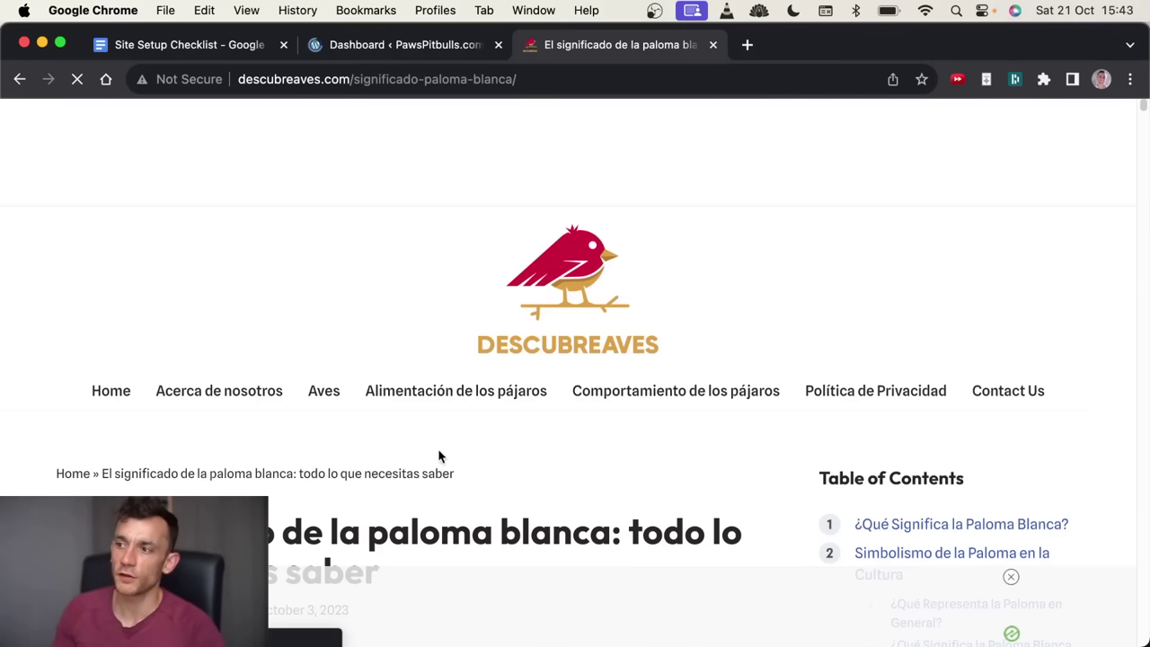
Open the PawsPitbulls.com front page from the dashboard and examine its default design, embedded videos and placeholder article text.
{"action": "left_click", "coordinate": [415, 43]}
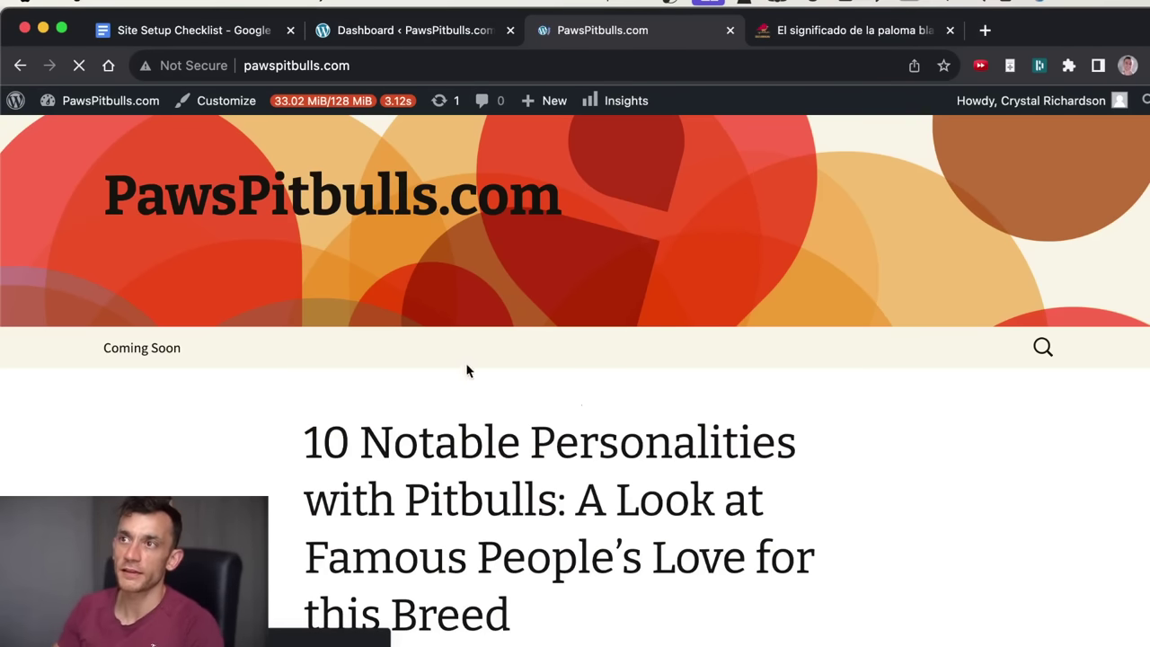
{"action": "mouse_move", "coordinate": [710, 593]}
{"action": "scroll", "coordinate": [700, 449], "scroll_direction": "down", "scroll_amount": 15}
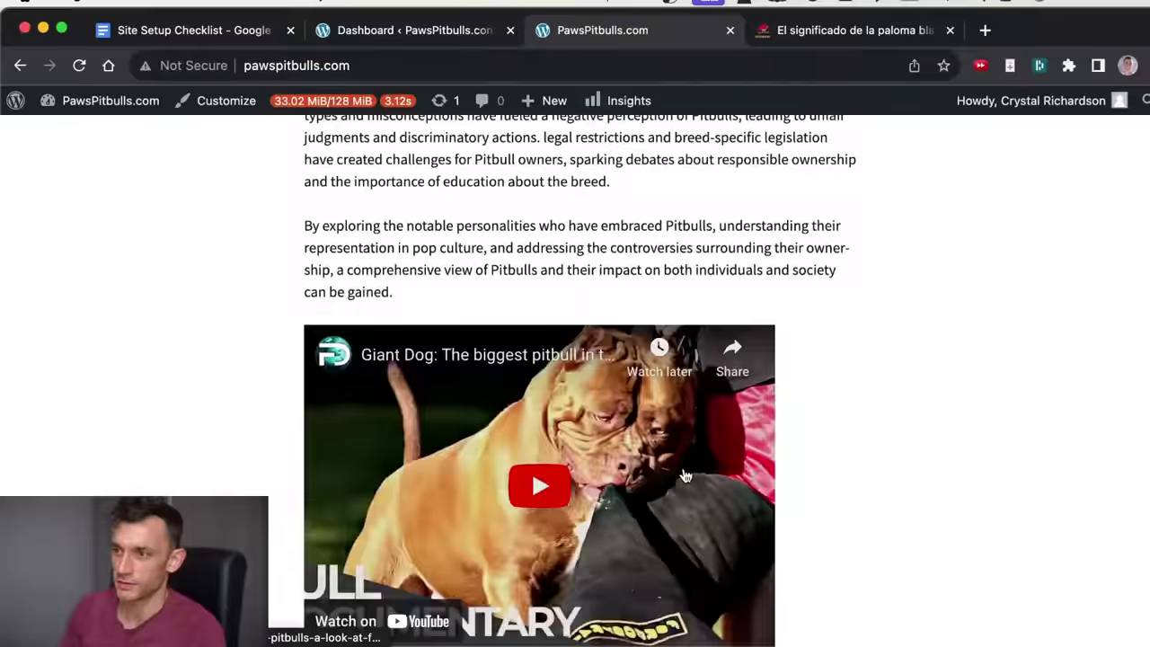
{"action": "scroll", "coordinate": [432, 404], "scroll_direction": "down", "scroll_amount": 20}
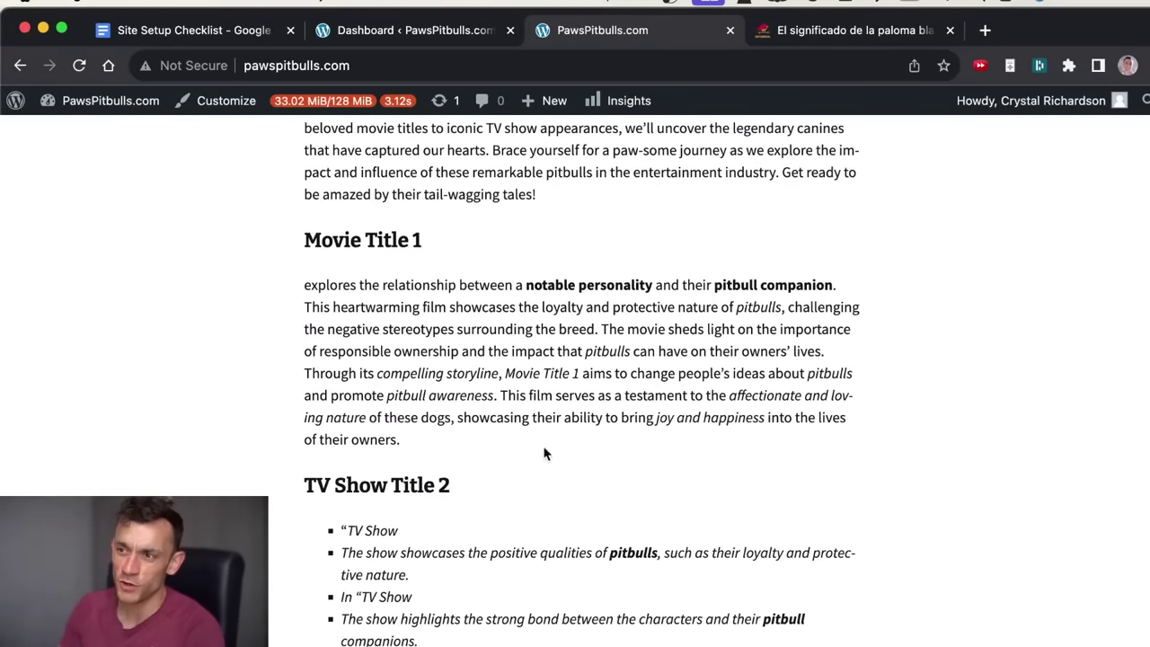
{"action": "scroll", "coordinate": [921, 506], "scroll_direction": "up", "scroll_amount": 20}
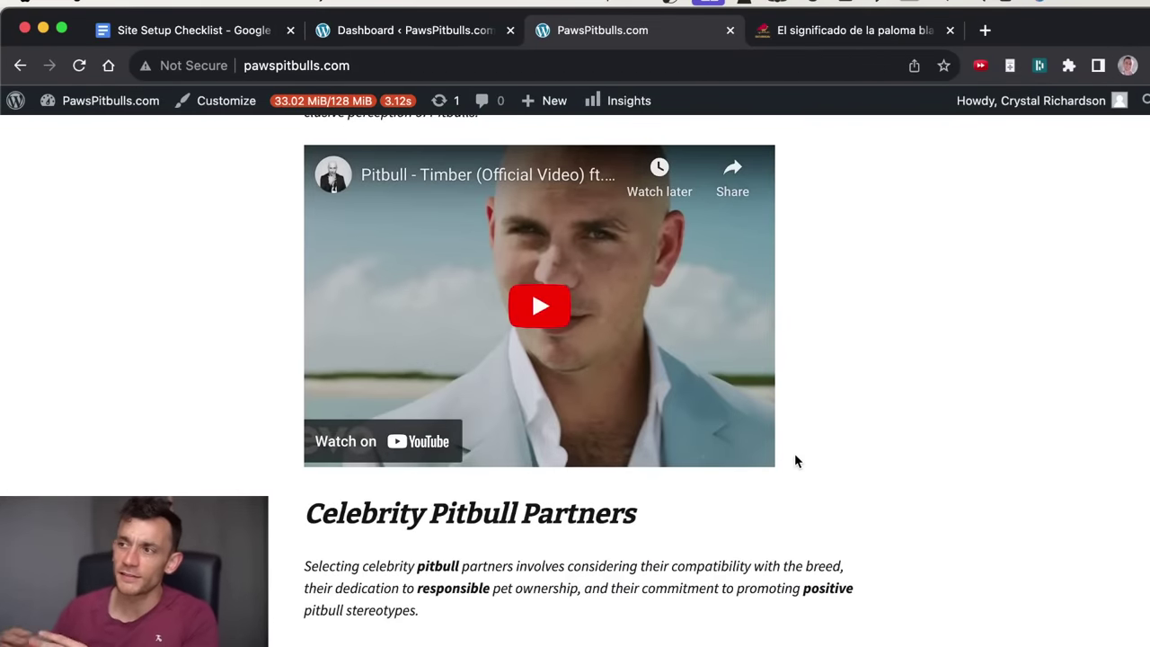
{"action": "scroll", "coordinate": [757, 480], "scroll_direction": "down", "scroll_amount": 10}
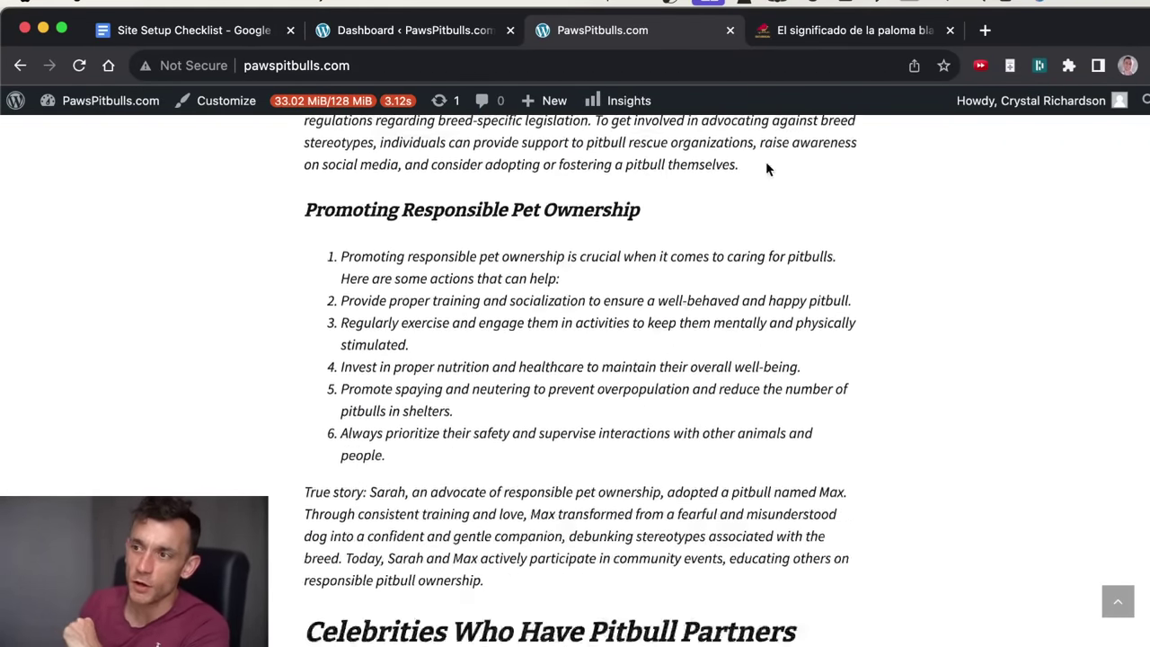
{"action": "scroll", "coordinate": [767, 168], "scroll_direction": "down", "scroll_amount": 10}
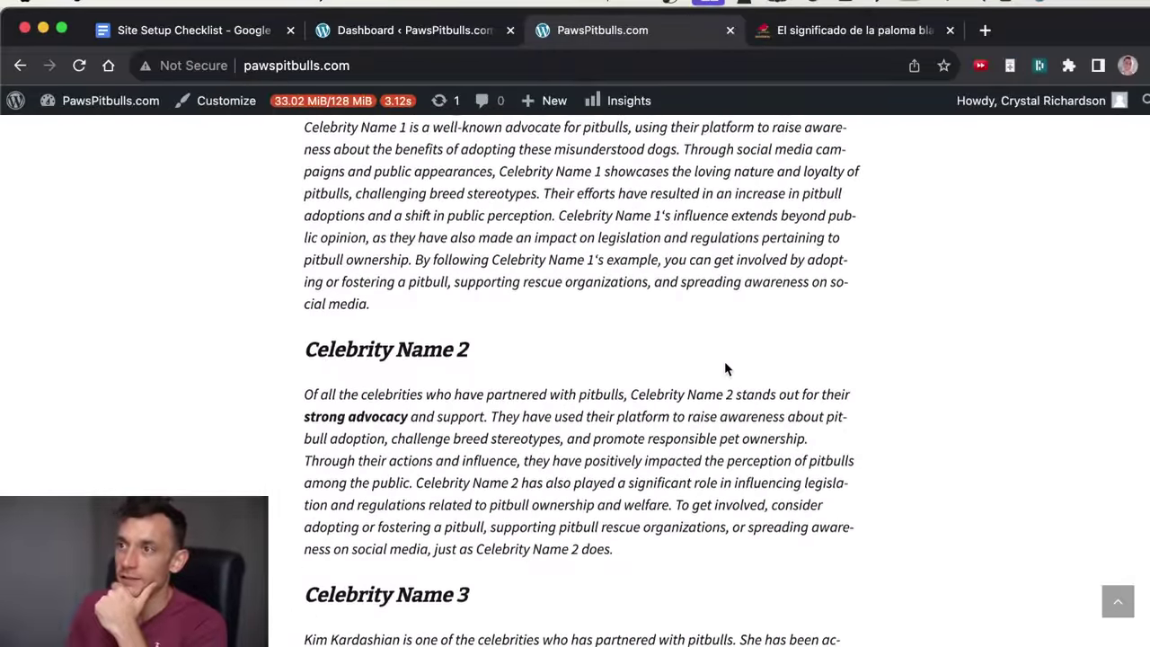
{"action": "scroll", "coordinate": [727, 364], "scroll_direction": "down", "scroll_amount": 10}
{"action": "scroll", "coordinate": [746, 364], "scroll_direction": "up", "scroll_amount": 20}
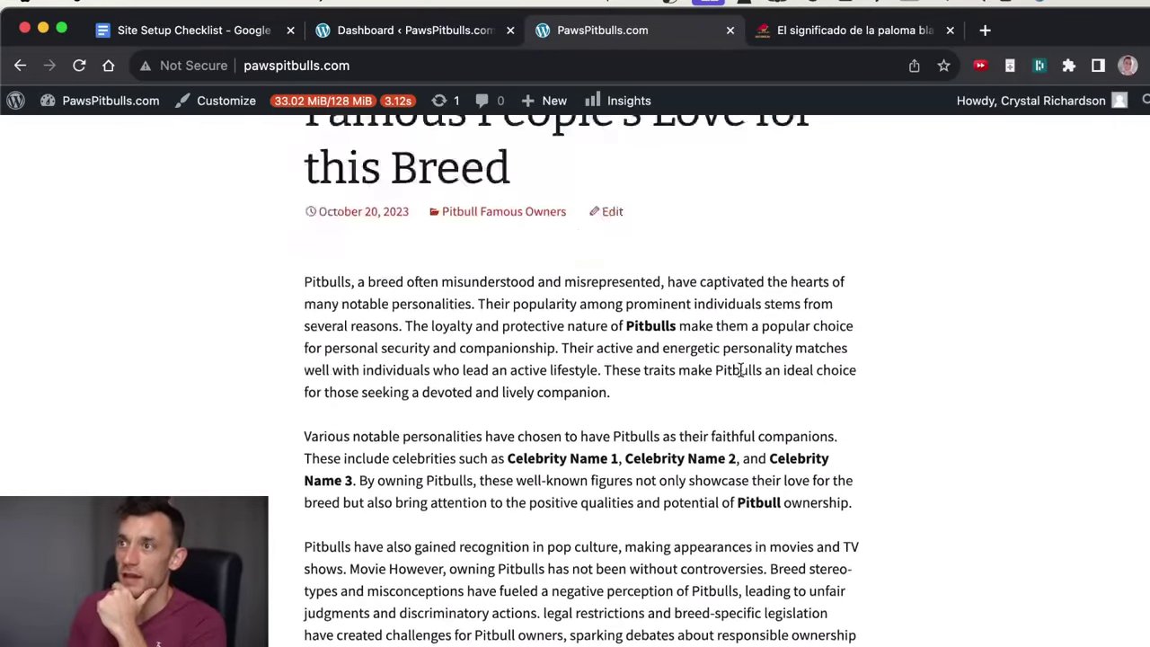
{"action": "scroll", "coordinate": [741, 370], "scroll_direction": "up", "scroll_amount": 5}
Review the full list of setup tasks in the Site Setup Checklist, from https through to the favicon.
{"action": "key", "text": "ctrl+Tab"}
{"action": "left_click", "coordinate": [232, 33]}
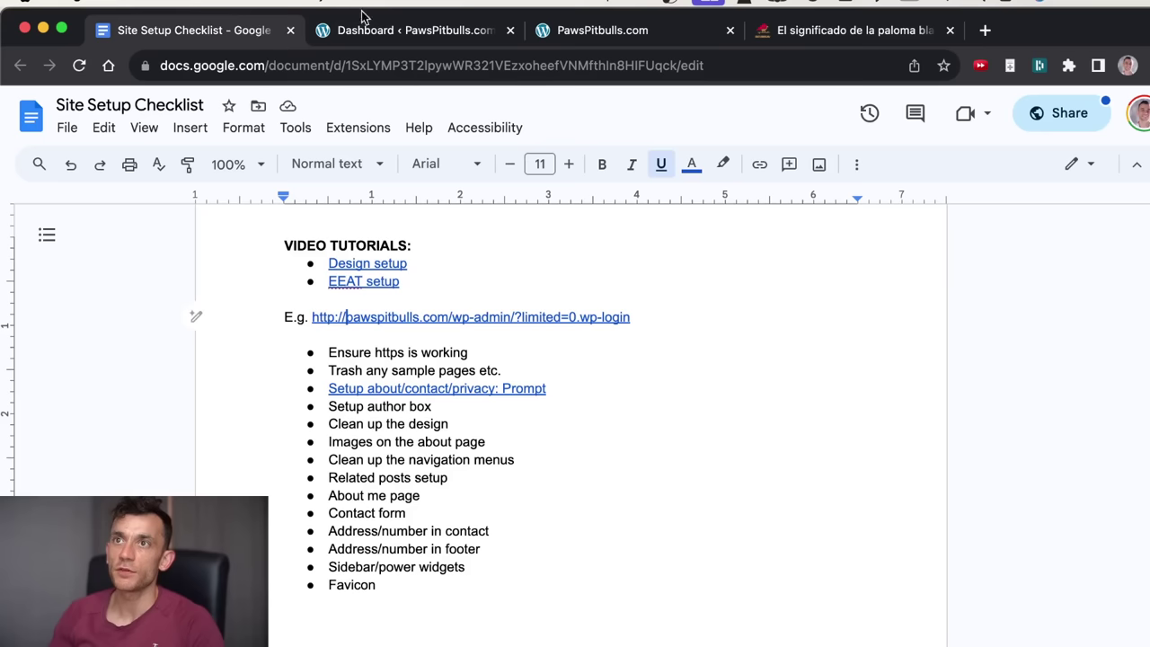
{"action": "left_click_drag", "start_coordinate": [328, 350], "coordinate": [593, 634]}
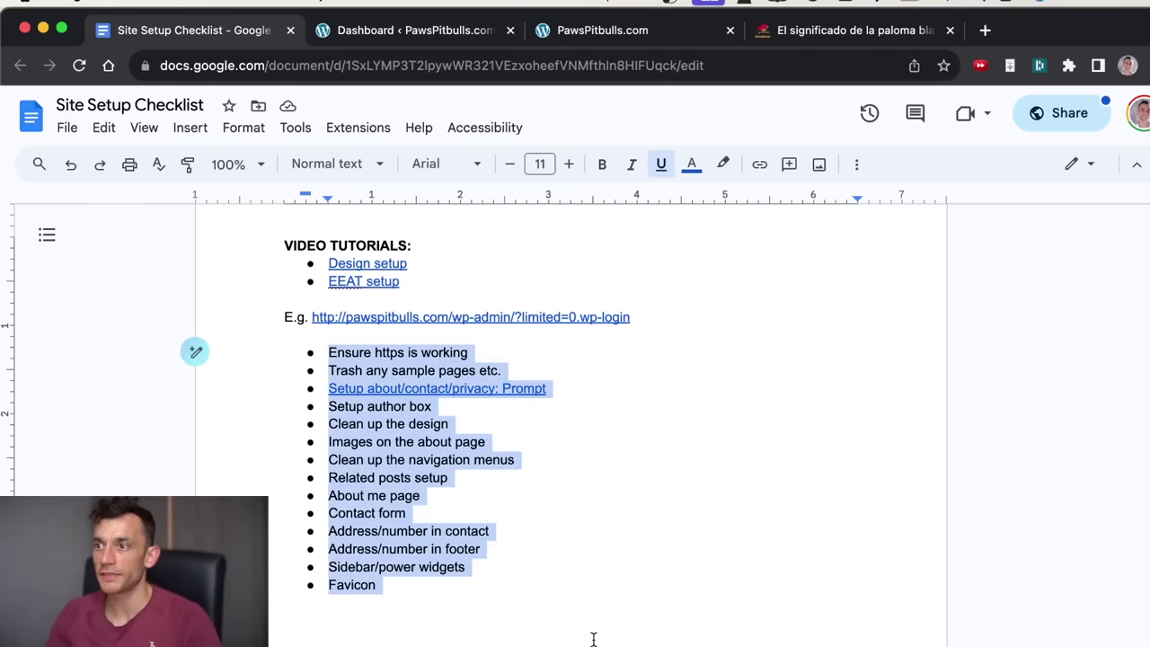
{"action": "left_click", "coordinate": [593, 634]}
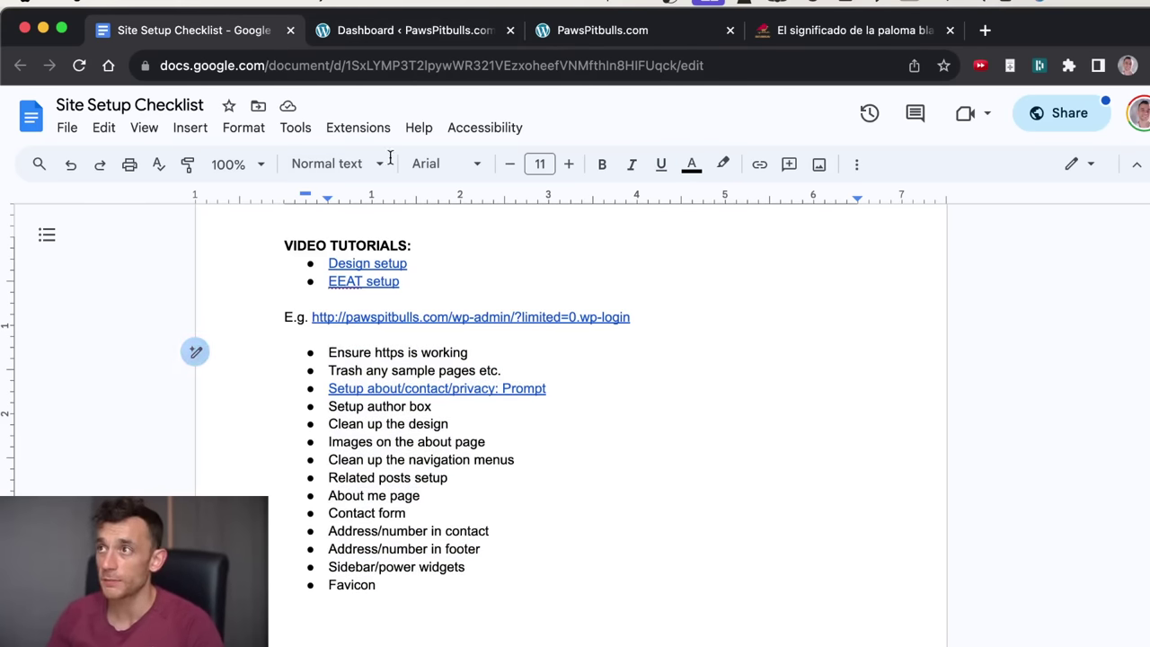
Check the WordPress dashboard against the PawsPitbulls.com front page and open the site's Customizer in a separate tab.
{"action": "left_click", "coordinate": [465, 36]}
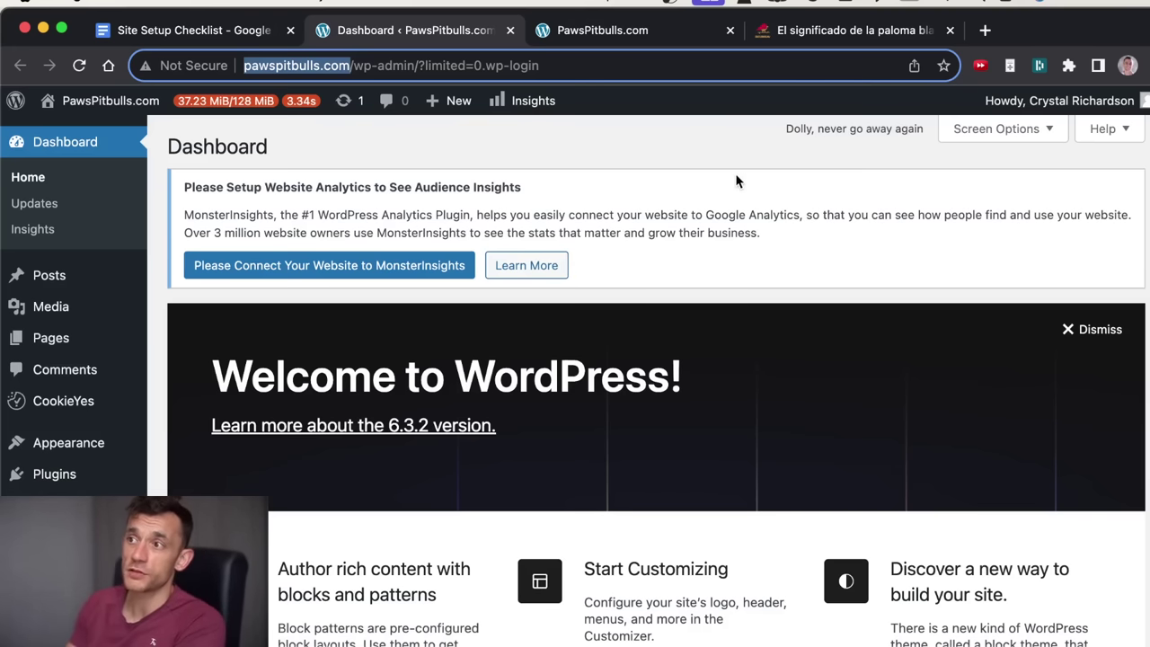
{"action": "left_click", "coordinate": [650, 249]}
{"action": "left_click", "coordinate": [633, 36]}
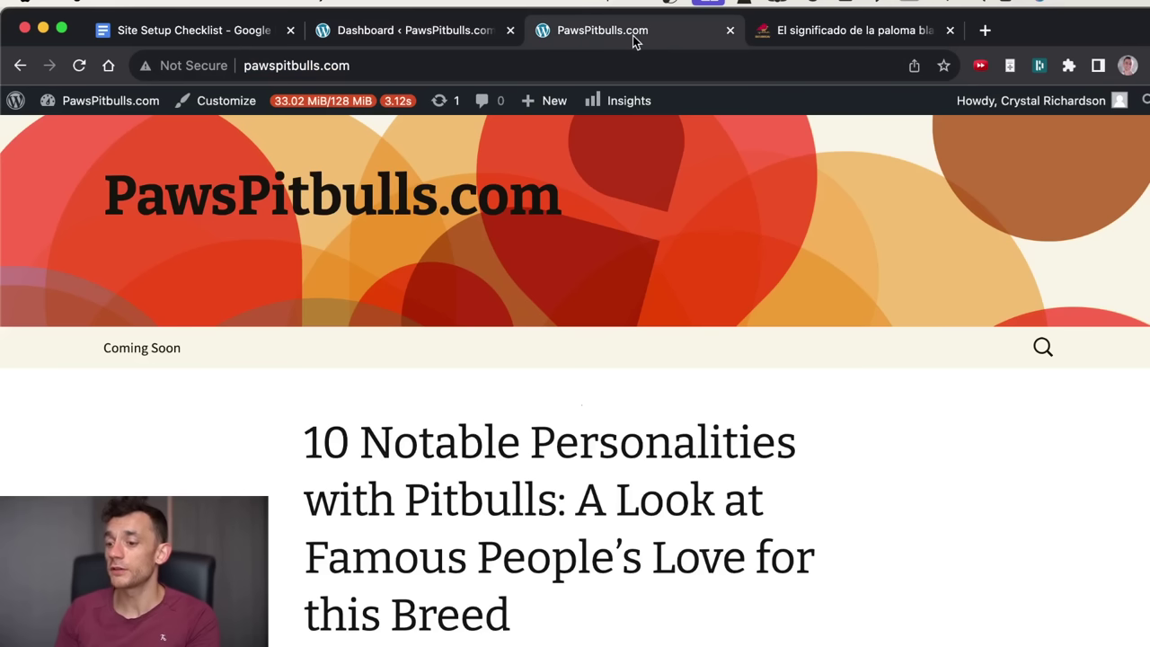
{"action": "left_click", "coordinate": [413, 31]}
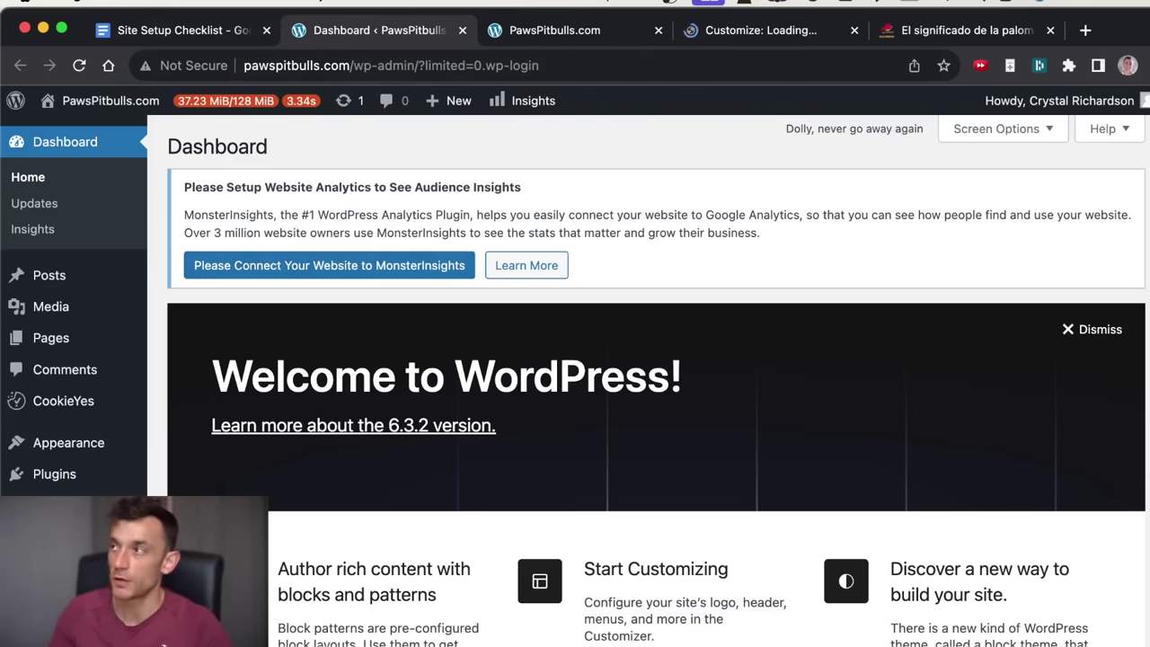
Examine the layout, images and ad placements of the descubreaves.com white dove article, and close its tab.
{"action": "key", "text": "super+9"}
{"action": "scroll", "coordinate": [556, 435], "scroll_direction": "down", "scroll_amount": 10}
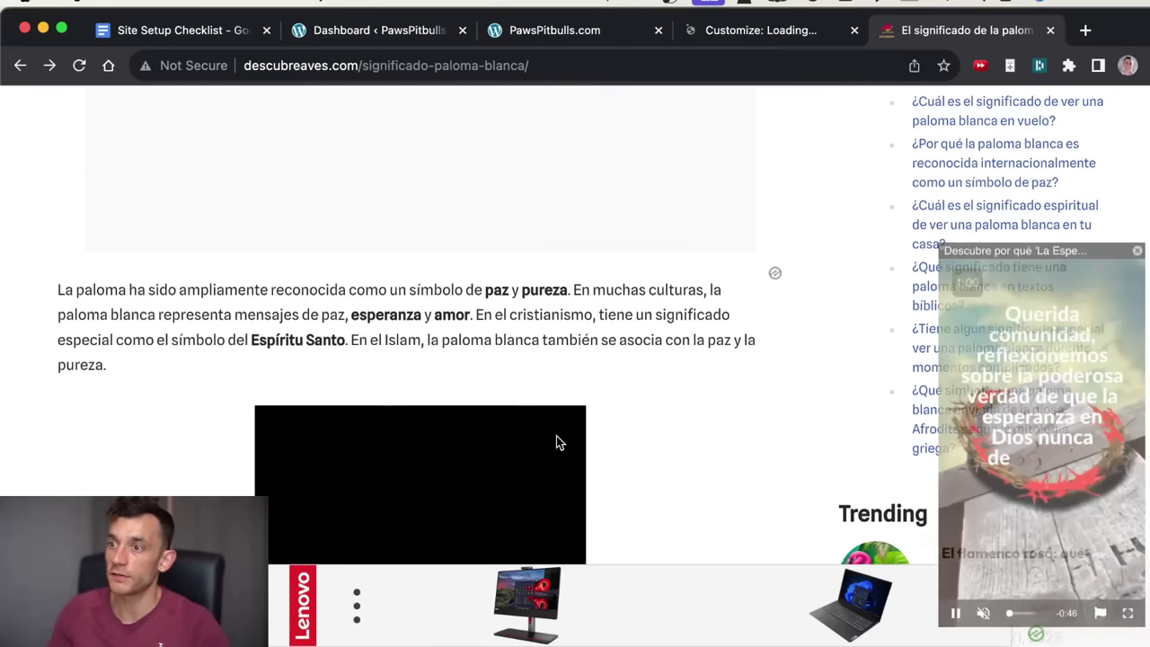
{"action": "scroll", "coordinate": [556, 436], "scroll_direction": "down", "scroll_amount": 15}
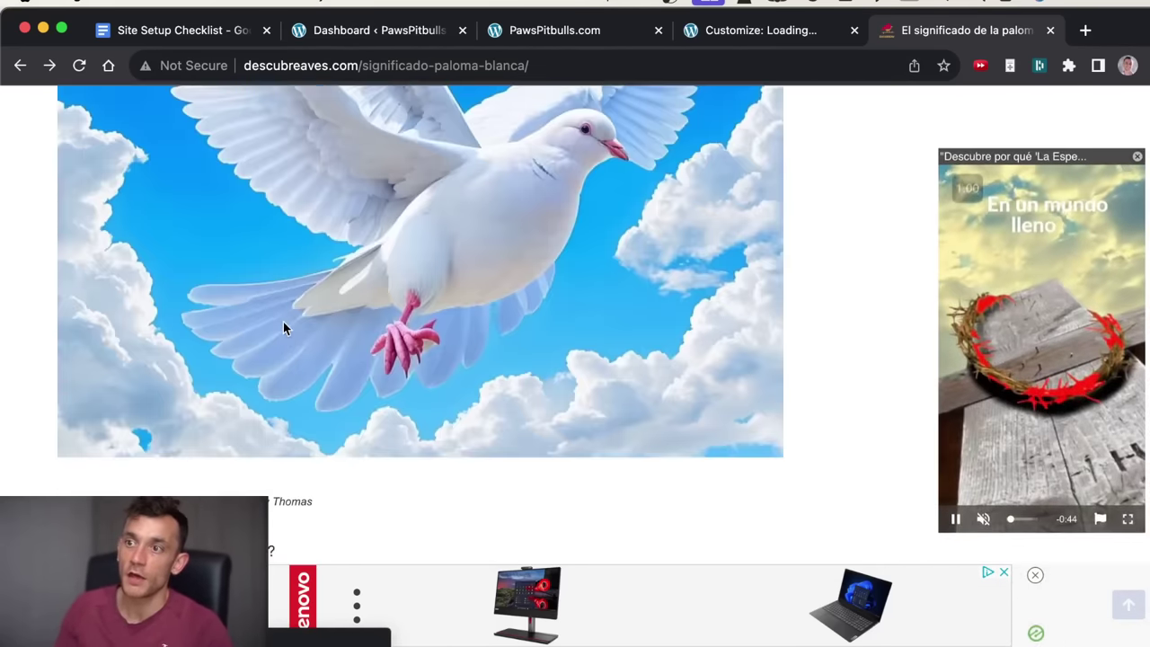
{"action": "scroll", "coordinate": [283, 328], "scroll_direction": "up", "scroll_amount": 20}
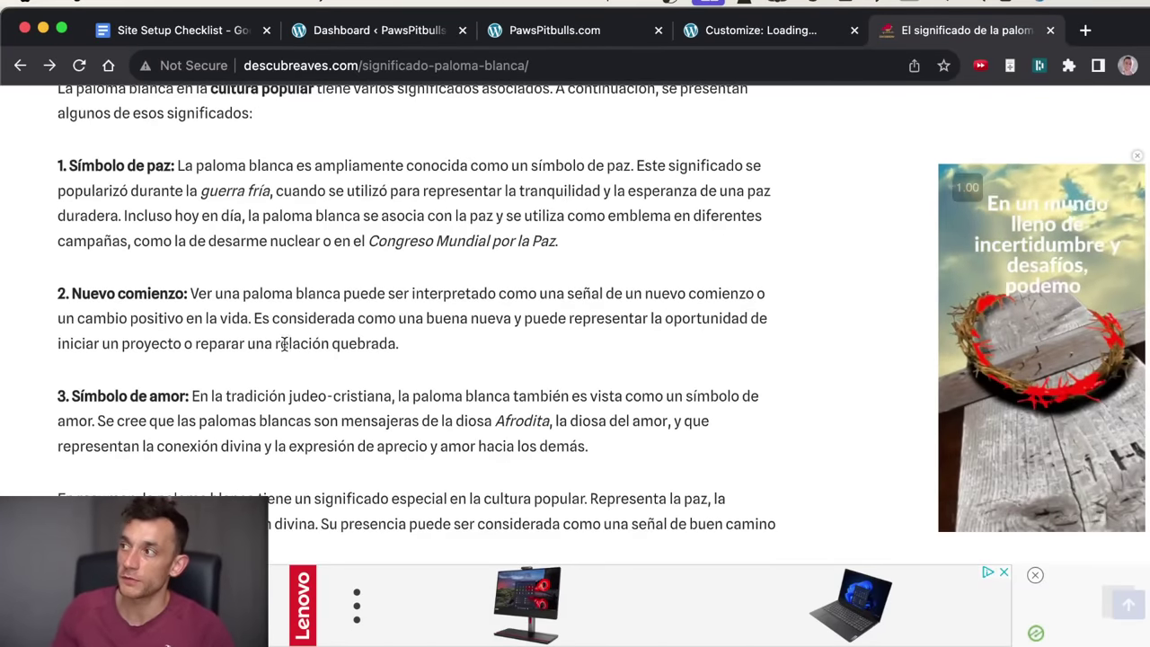
{"action": "scroll", "coordinate": [296, 323], "scroll_direction": "down", "scroll_amount": 15}
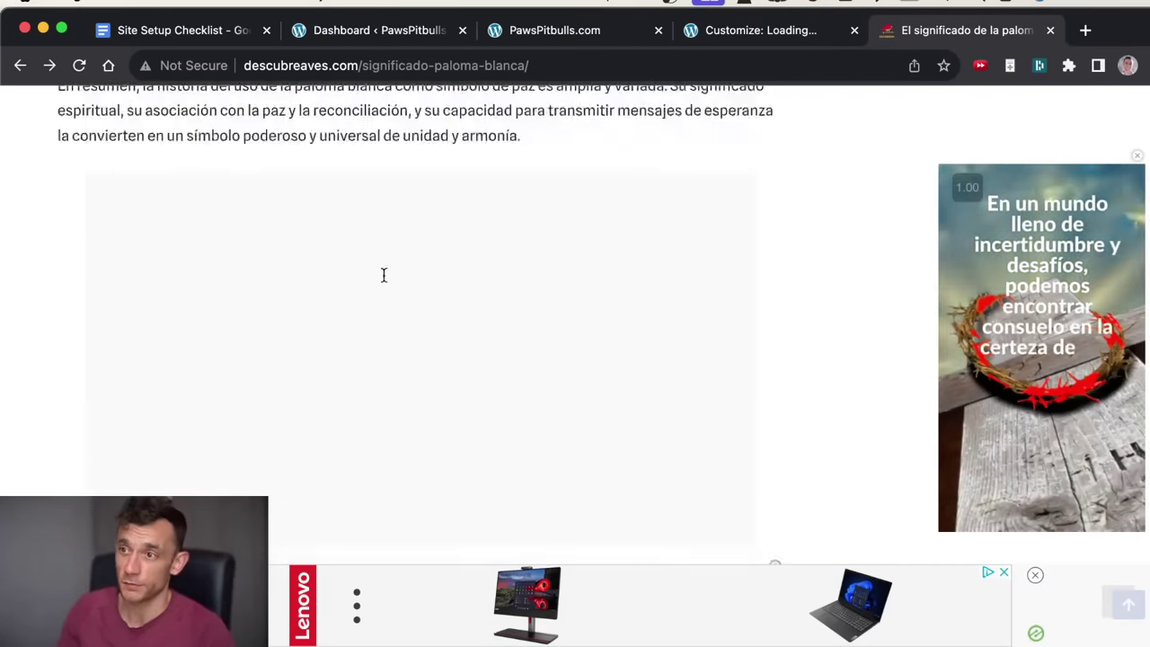
{"action": "scroll", "coordinate": [384, 275], "scroll_direction": "up", "scroll_amount": 4}
{"action": "scroll", "coordinate": [546, 232], "scroll_direction": "up", "scroll_amount": 6}
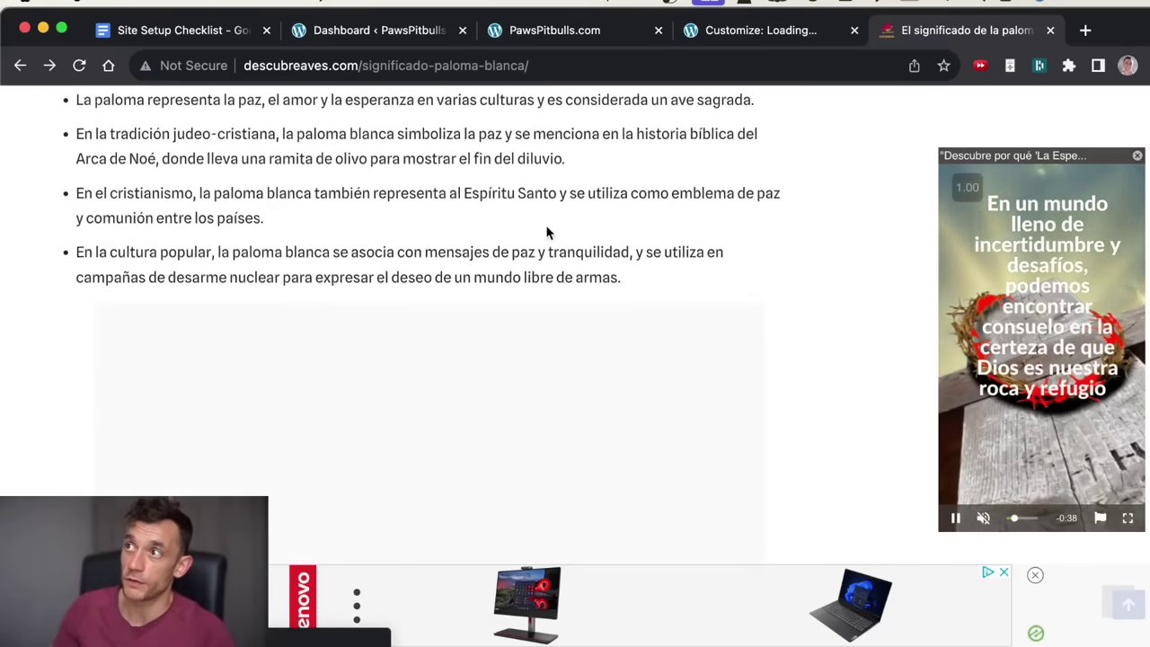
{"action": "left_click", "coordinate": [1050, 29]}
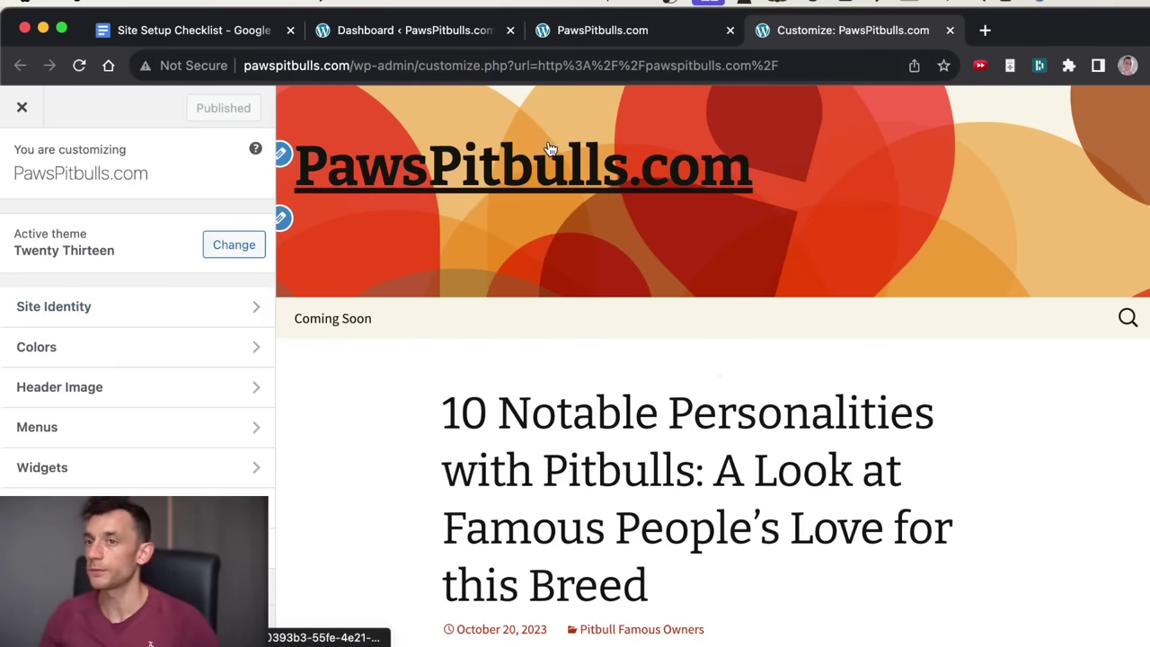
Open the Themes page of the PawsPitbulls.com dashboard and look over the installed themes.
{"action": "left_click", "coordinate": [632, 35]}
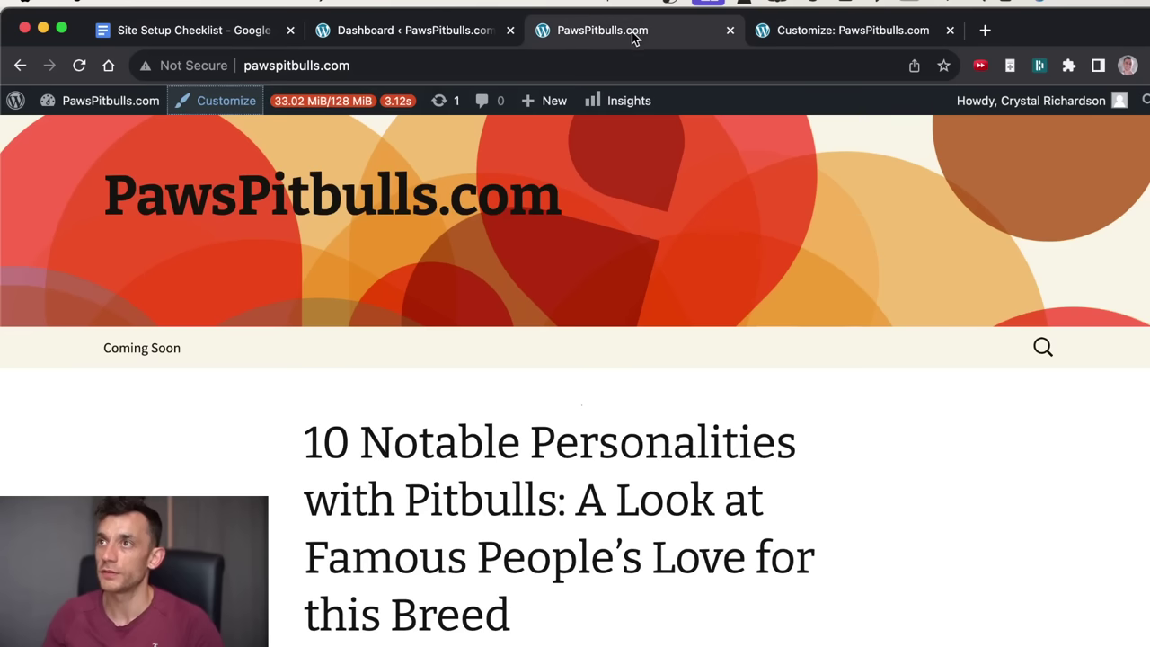
{"action": "left_click", "coordinate": [413, 30]}
{"action": "mouse_move", "coordinate": [63, 393]}
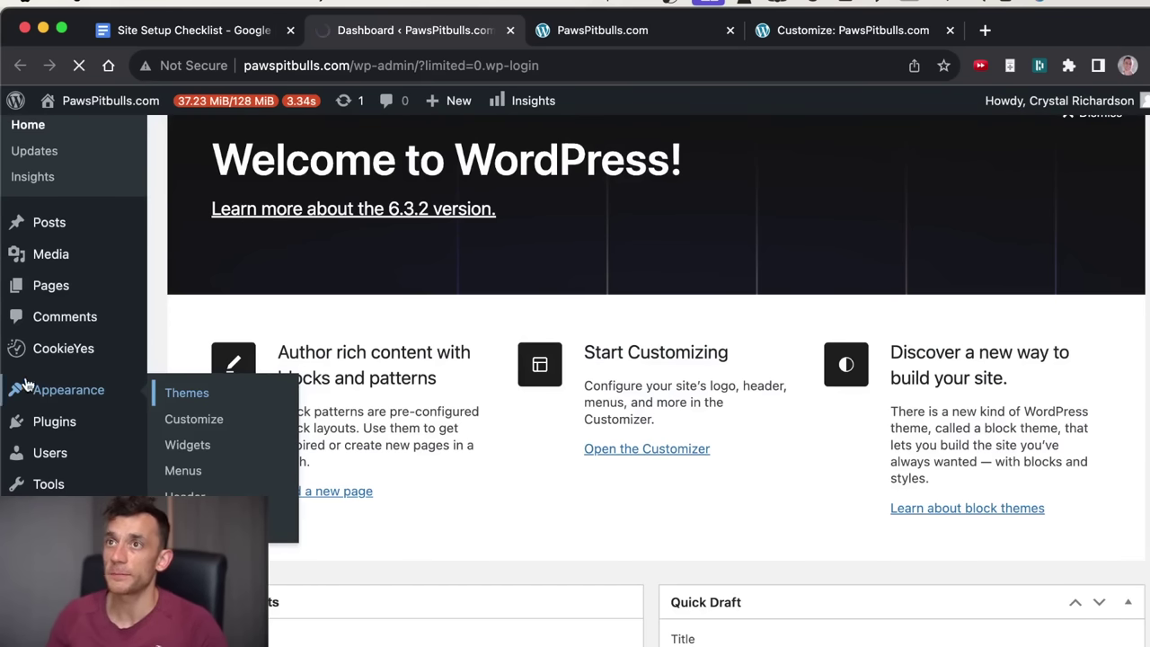
{"action": "left_click", "coordinate": [27, 386]}
{"action": "scroll", "coordinate": [376, 280], "scroll_direction": "down", "scroll_amount": 2}
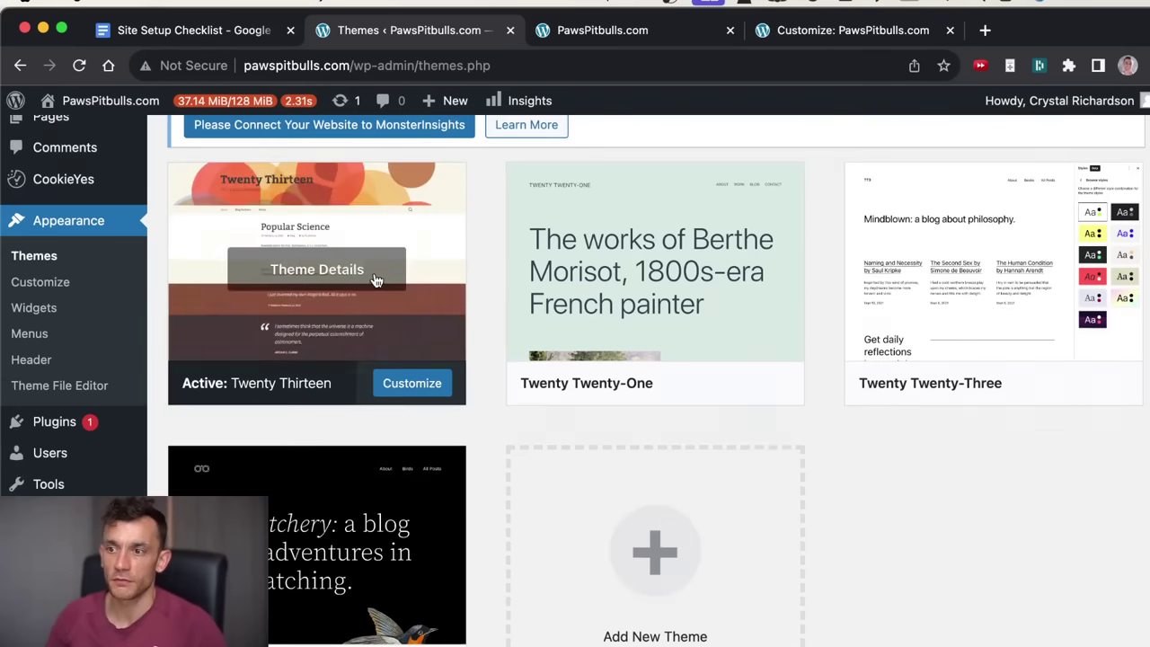
{"action": "scroll", "coordinate": [377, 280], "scroll_direction": "down", "scroll_amount": 1}
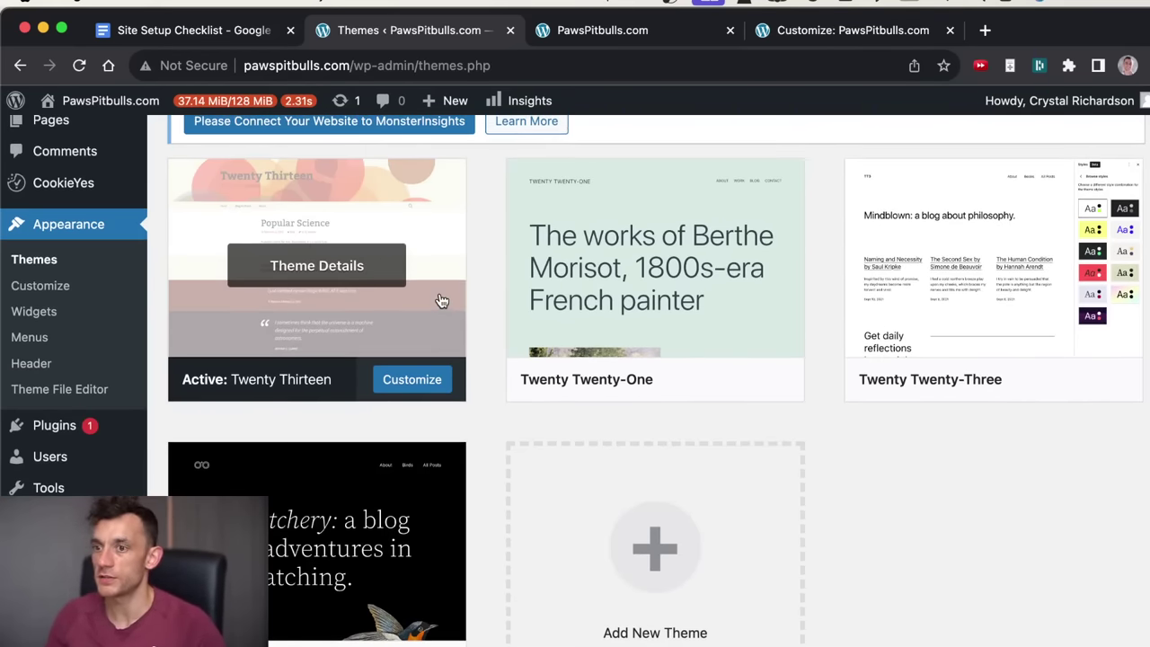
Search the installed themes for "neve".
{"action": "scroll", "coordinate": [476, 296], "scroll_direction": "up", "scroll_amount": 3}
{"action": "left_click", "coordinate": [575, 147]}
{"action": "type", "text": "neve"}
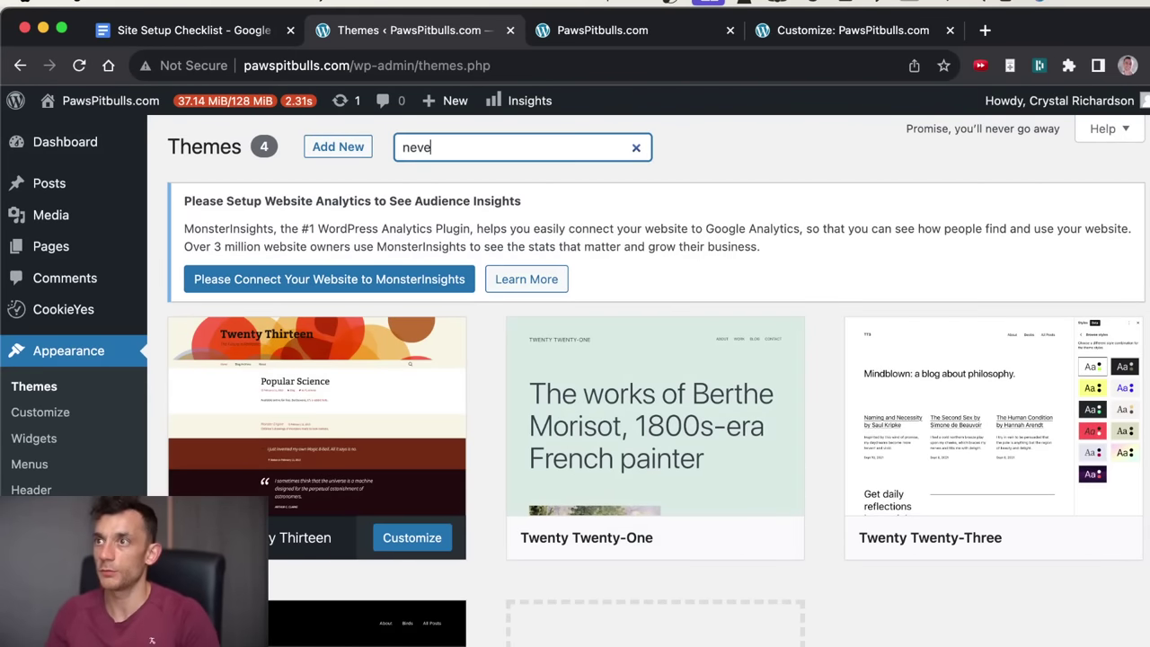
Search the themes available to add for "neve" and locate the Neve theme among the results.
{"action": "left_click", "coordinate": [348, 154]}
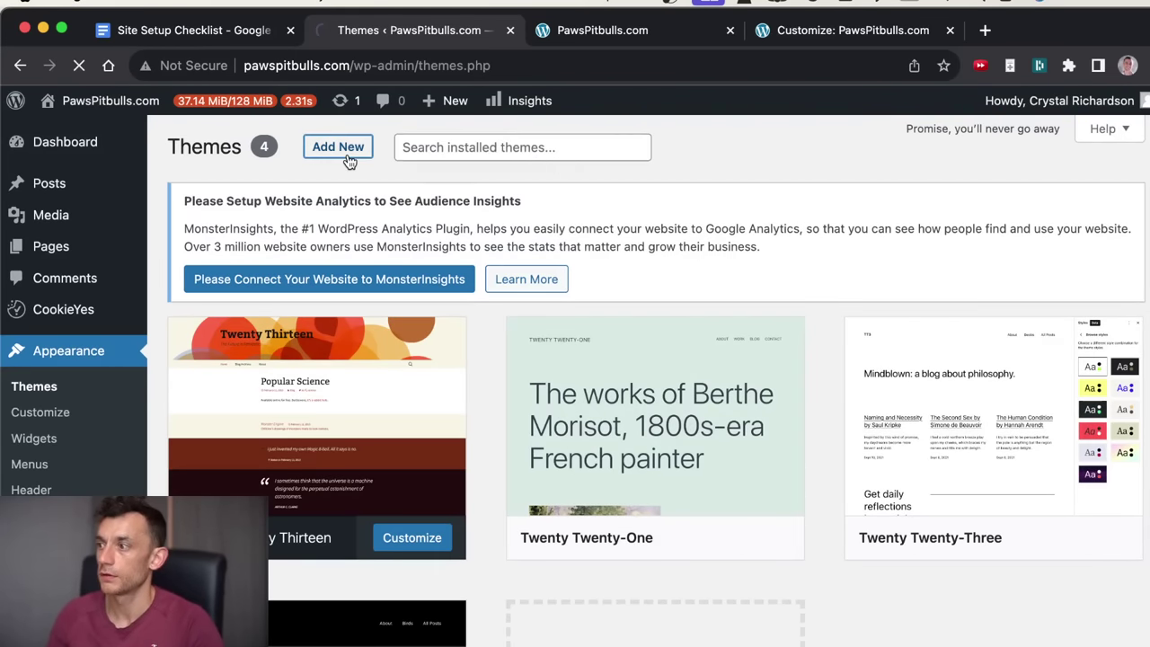
{"action": "type", "text": "neve"}
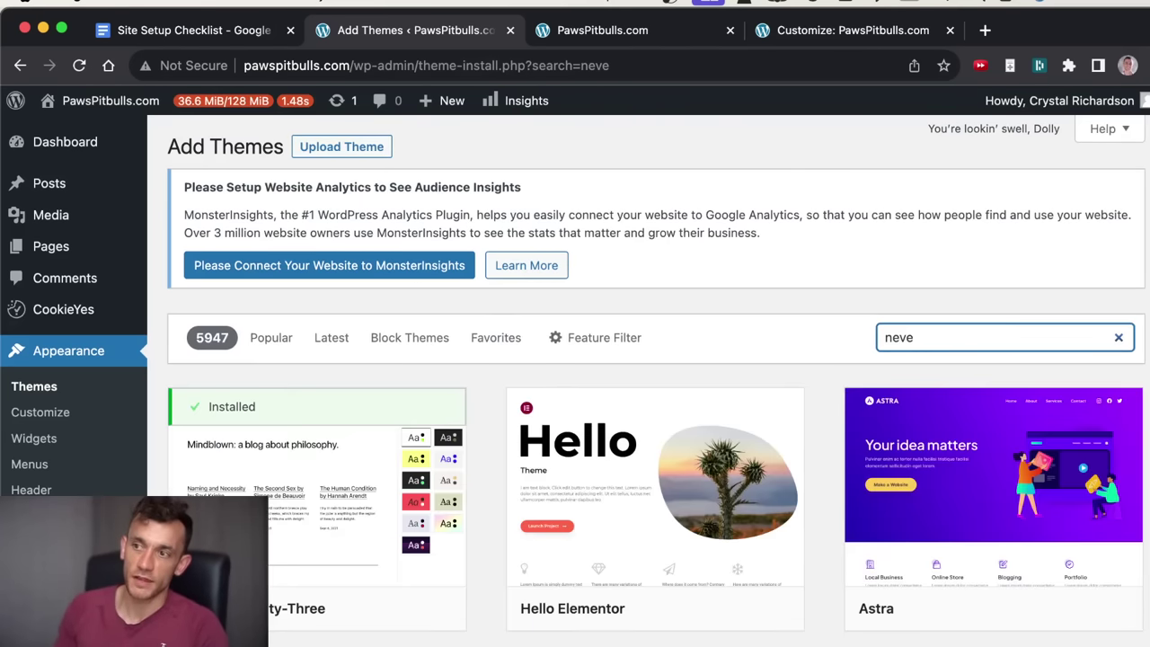
{"action": "scroll", "coordinate": [701, 206], "scroll_direction": "down", "scroll_amount": 3}
{"action": "scroll", "coordinate": [503, 557], "scroll_direction": "down", "scroll_amount": 5}
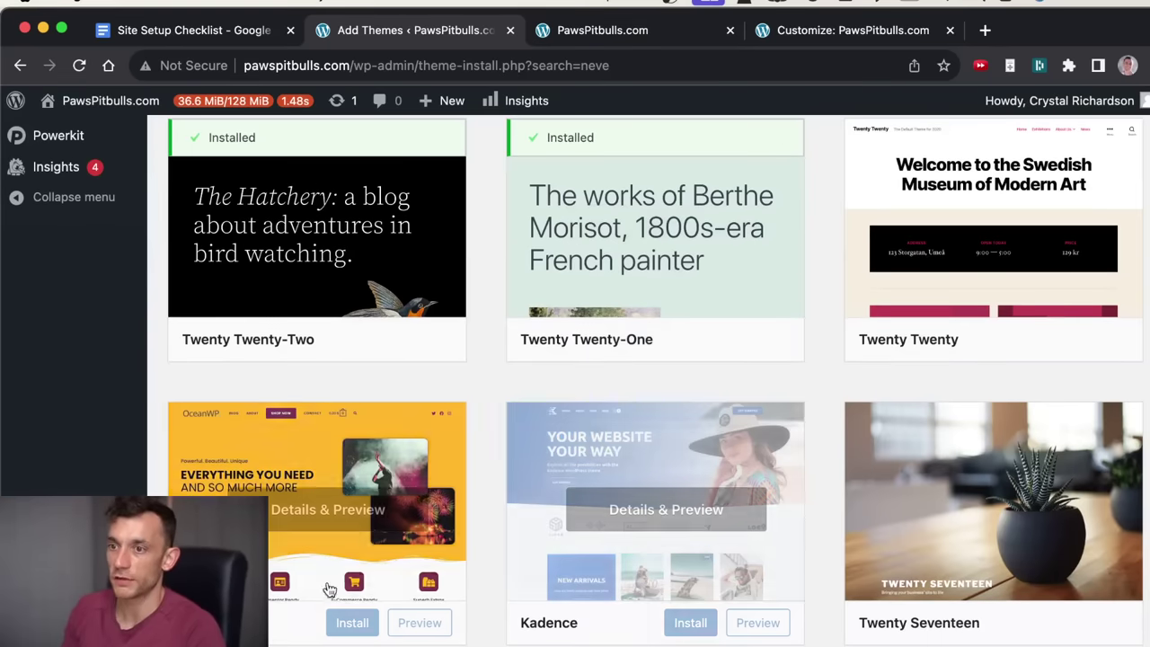
{"action": "key", "text": "super+f"}
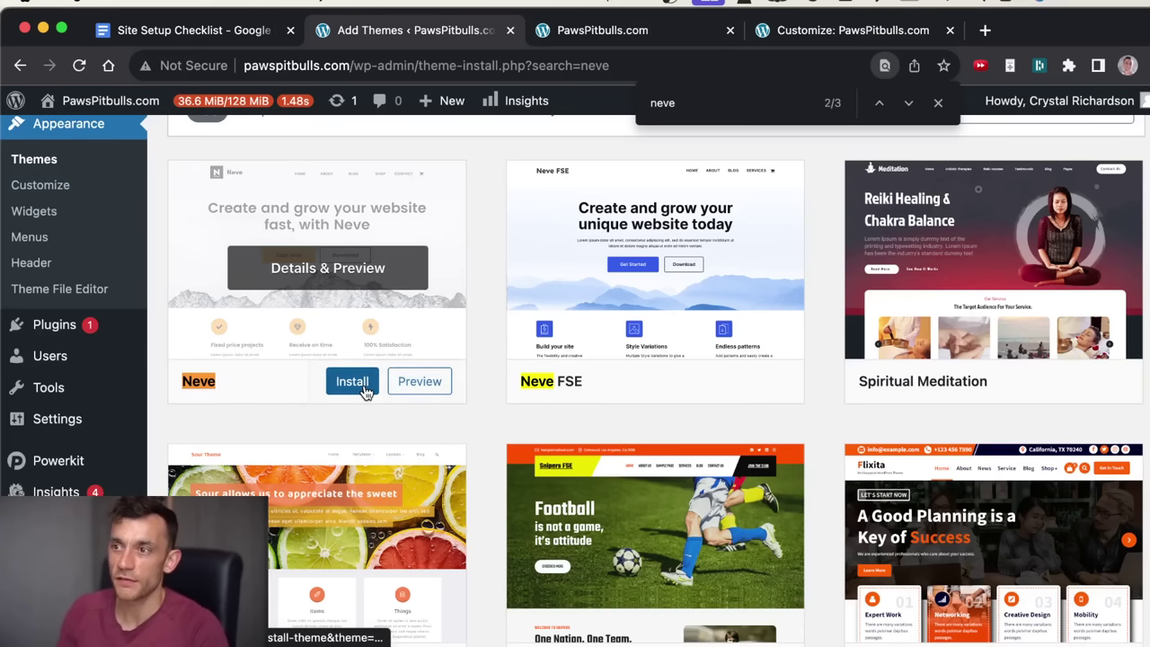
Install and activate the Neve theme on PawsPitbulls.com.
{"action": "left_click", "coordinate": [363, 388]}
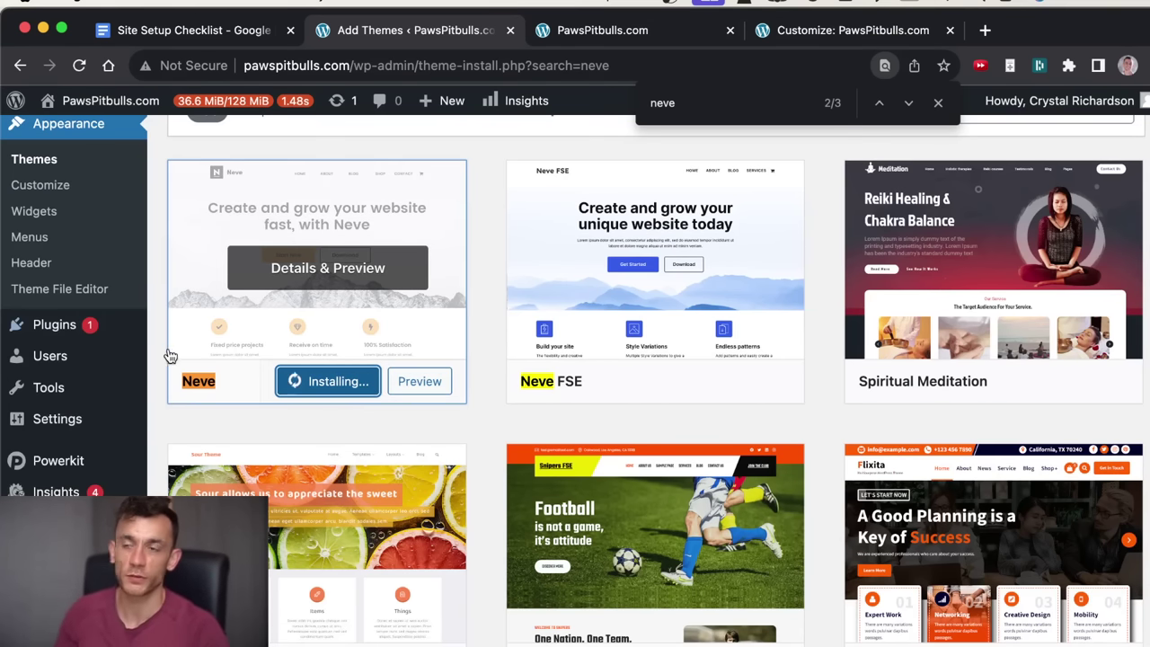
{"action": "left_click", "coordinate": [332, 381]}
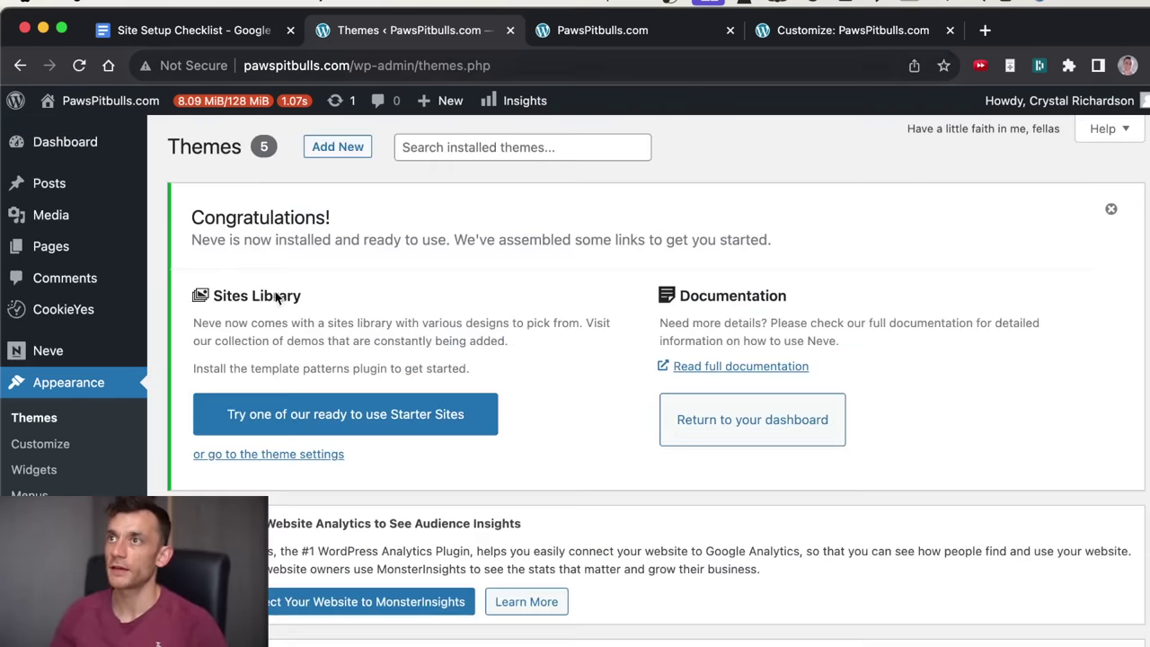
{"action": "scroll", "coordinate": [575, 359], "scroll_direction": "down", "scroll_amount": 10}
{"action": "scroll", "coordinate": [557, 430], "scroll_direction": "up", "scroll_amount": 10}
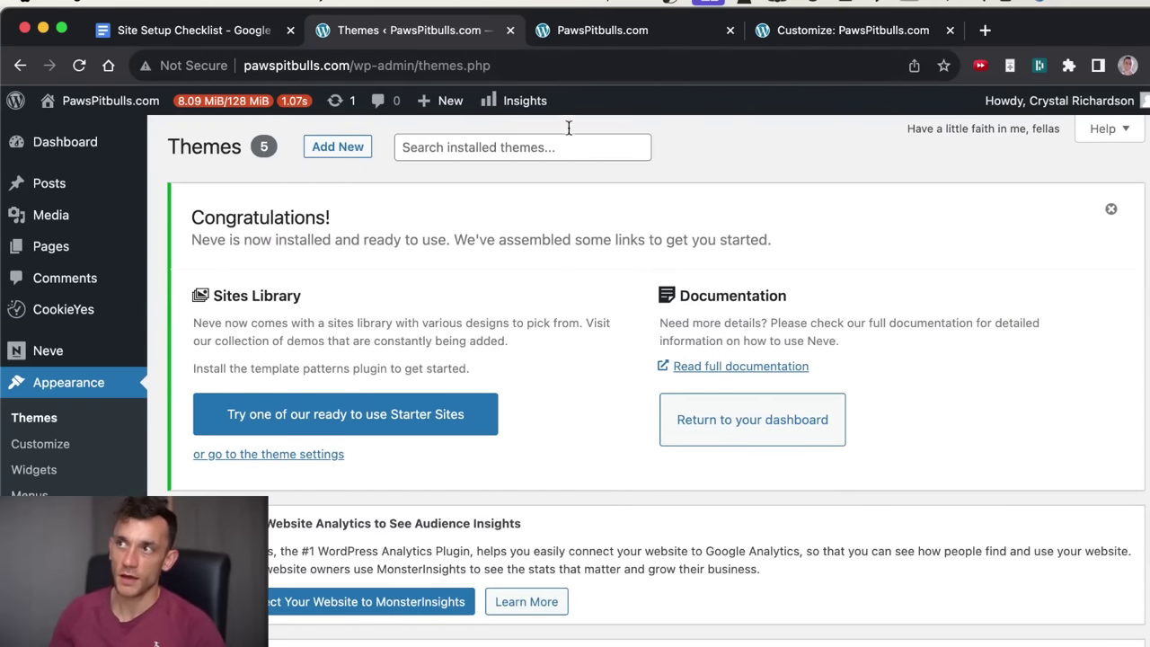
Load the pawspitbulls.com front page, check its connection security details, and open the "Celebrity Pitbull Partners" article.
{"action": "left_click", "coordinate": [564, 63]}
{"action": "left_click", "coordinate": [565, 65]}
{"action": "key", "text": "BackSpace"}
{"action": "key", "text": "BackSpace"}
{"action": "key", "text": "BackSpace"}
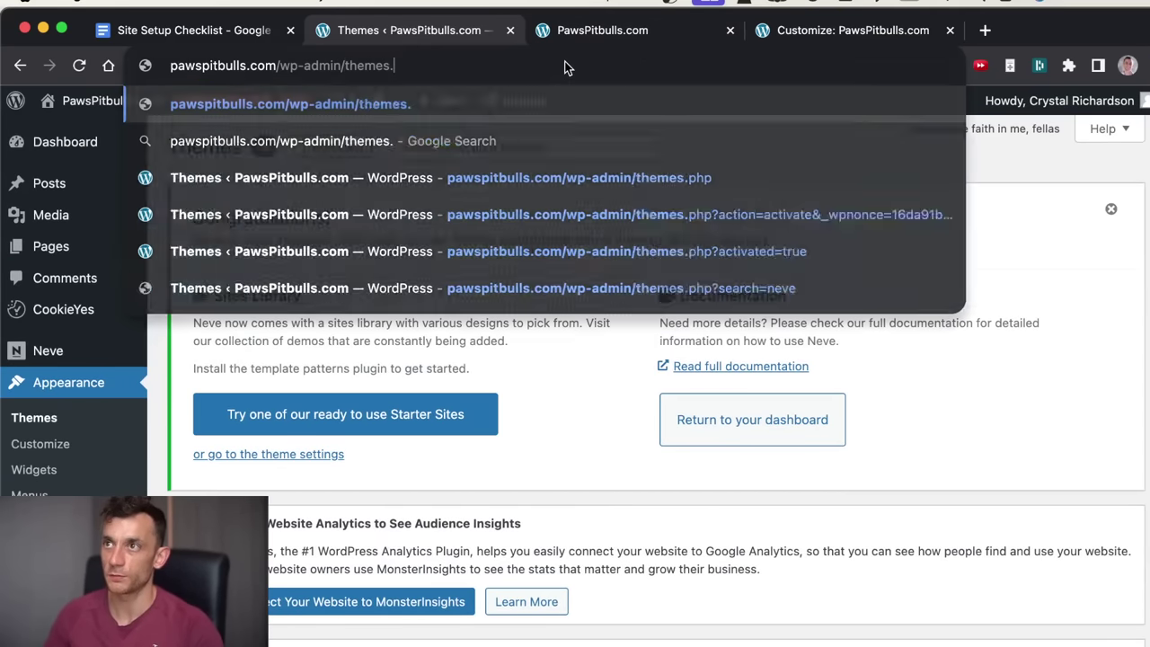
{"action": "key", "text": "BackSpace"}
{"action": "key", "text": "BackSpace"}
{"action": "key", "text": "BackSpace"}
{"action": "key", "text": "BackSpace"}
{"action": "key", "text": "BackSpace"}
{"action": "key", "text": "BackSpace"}
{"action": "key", "text": "BackSpace"}
{"action": "key", "text": "BackSpace"}
{"action": "key", "text": "BackSpace"}
{"action": "key", "text": "BackSpace"}
{"action": "key", "text": "BackSpace"}
{"action": "key", "text": "BackSpace"}
{"action": "key", "text": "BackSpace"}
{"action": "key", "text": "BackSpace"}
{"action": "key", "text": "BackSpace"}
{"action": "key", "text": "BackSpace"}
{"action": "key", "text": "Return"}
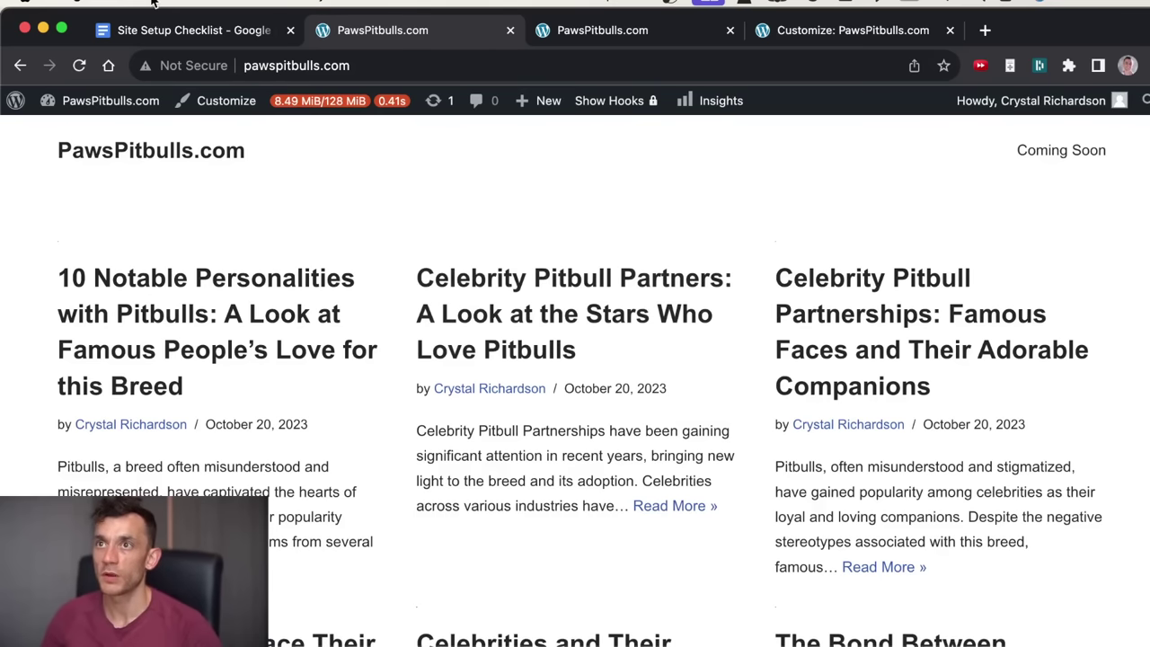
{"action": "left_click", "coordinate": [179, 66]}
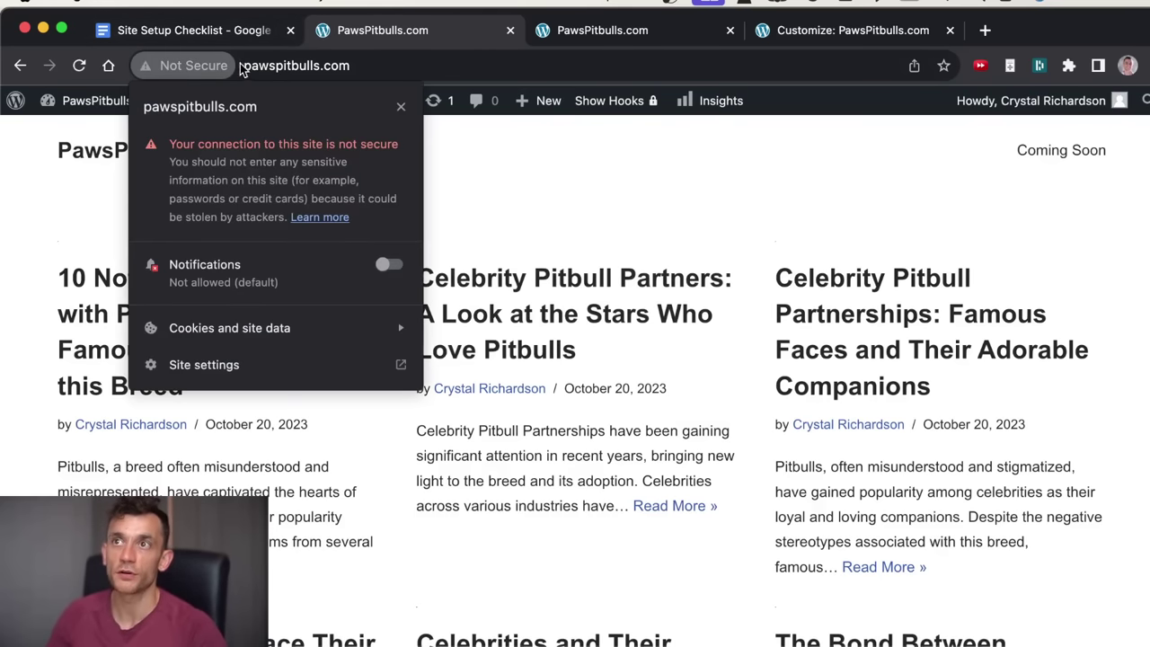
{"action": "left_click", "coordinate": [635, 287]}
Load the Easy Blog Networks website in place of the old PawsPitbulls.com front page and close the Customizer tab.
{"action": "key", "text": "ctrl+Tab"}
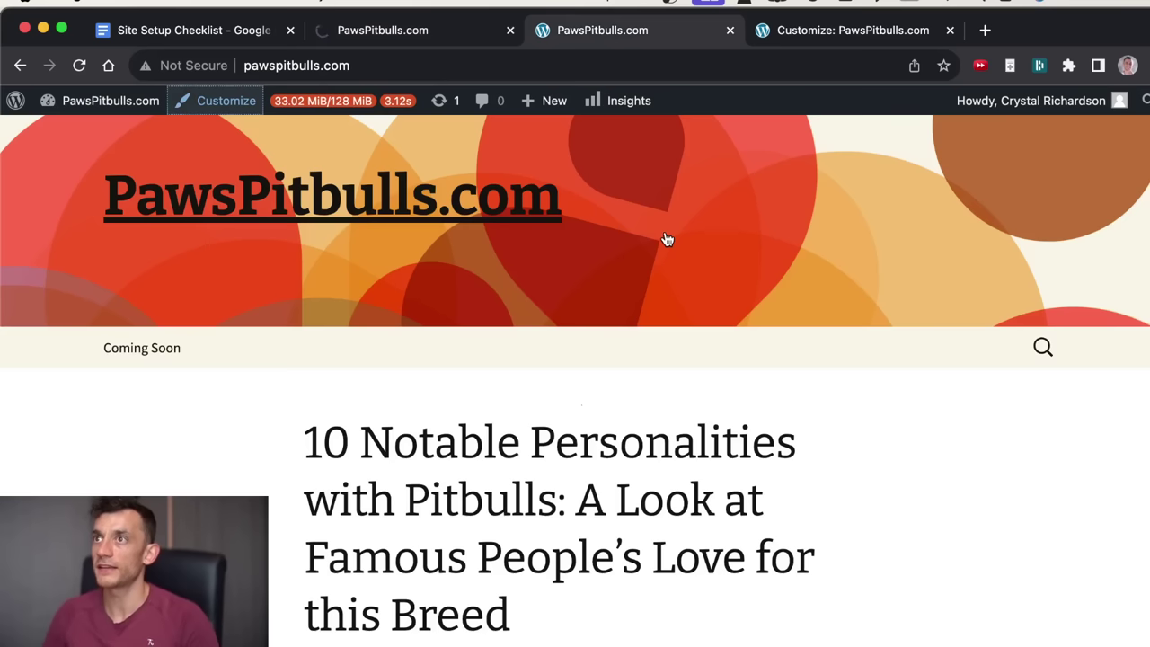
{"action": "key", "text": "super+l"}
{"action": "type", "text": "easy"}
{"action": "key", "text": "Return"}
{"action": "key", "text": "ctrl+Tab"}
{"action": "key", "text": "super+w"}
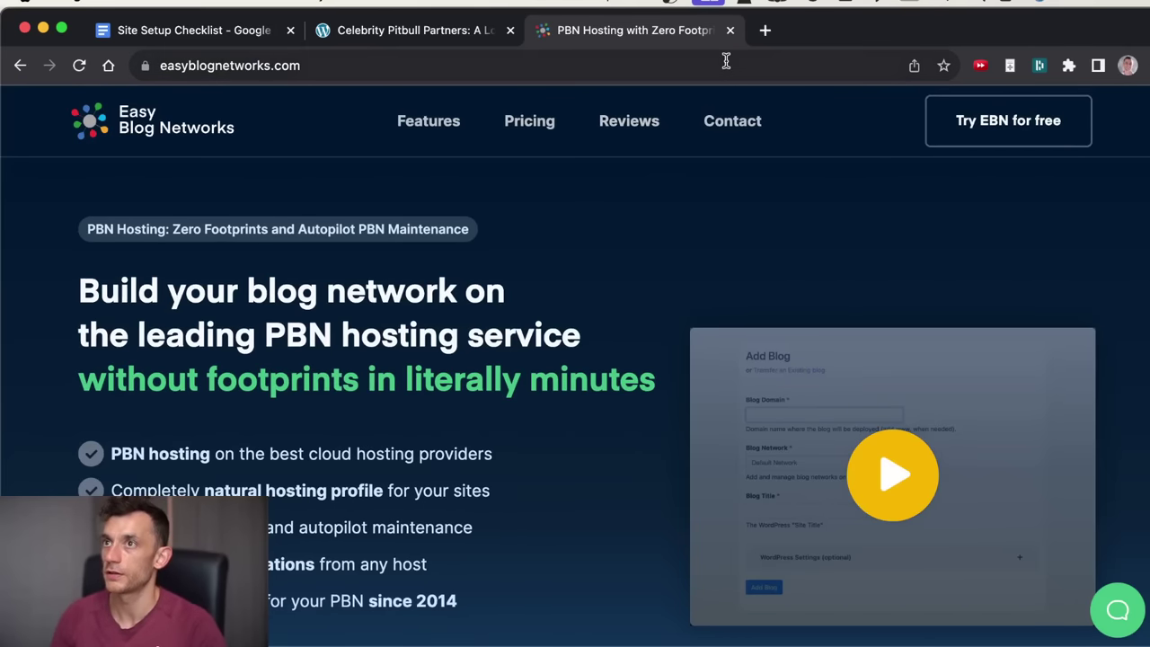
Open the pawspitbulls.com blog's management page in the Easy Blog Networks app.
{"action": "left_click", "coordinate": [726, 60]}
{"action": "left_click", "coordinate": [726, 60]}
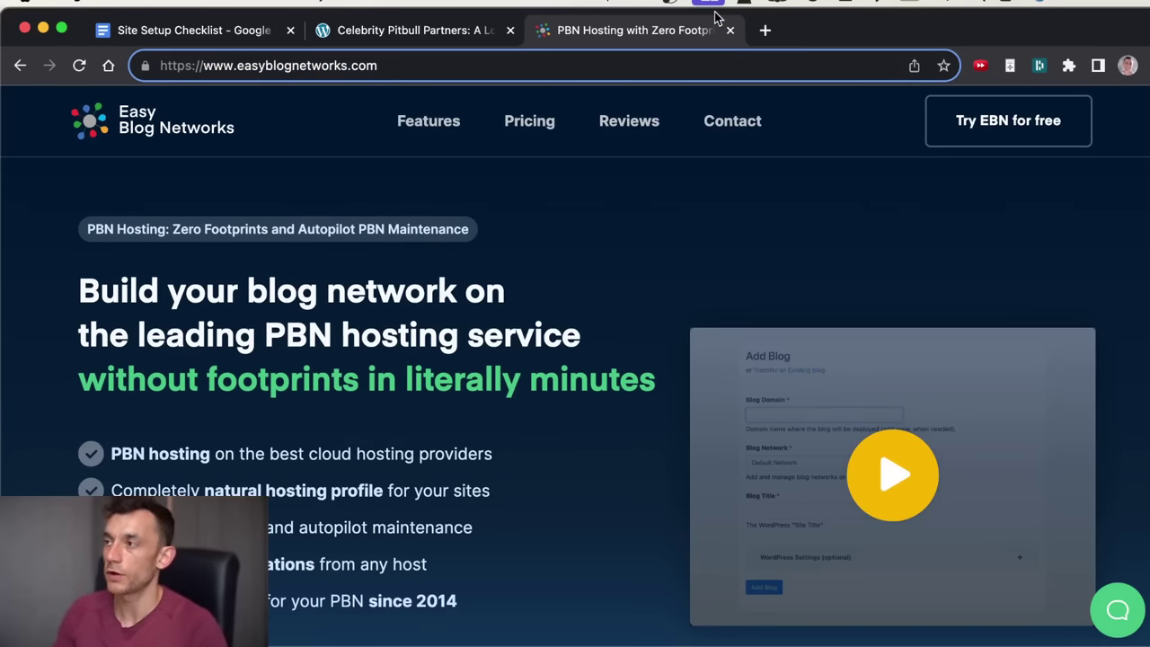
{"action": "left_click", "coordinate": [708, 100]}
{"action": "right_click", "coordinate": [700, 28]}
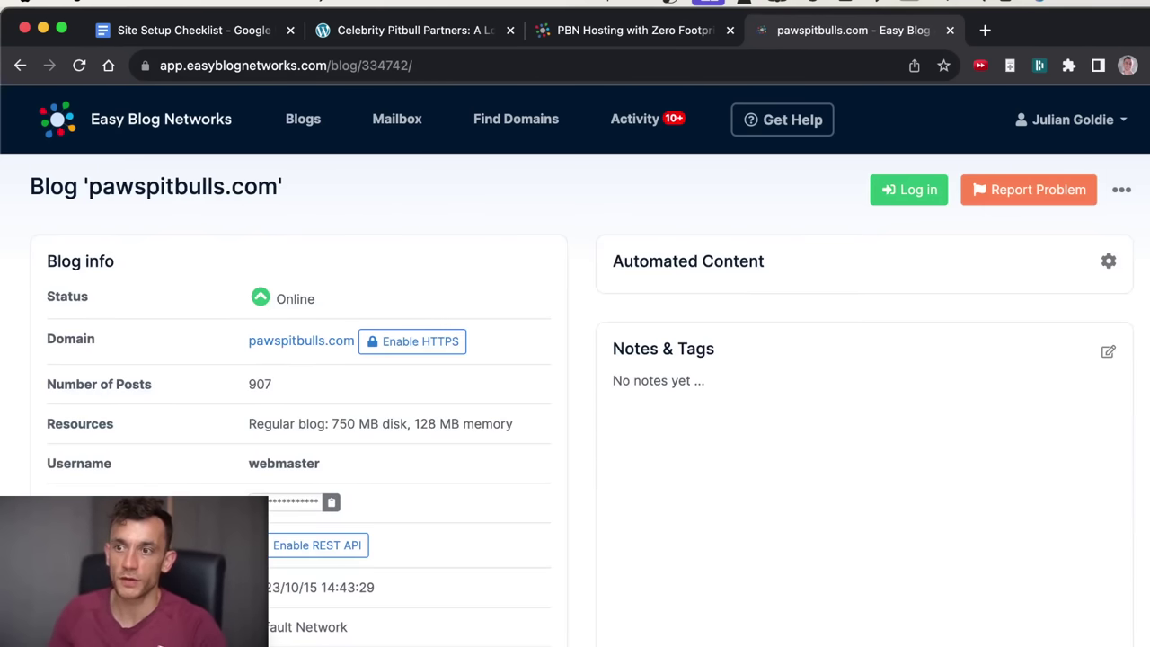
Enable HTTPS for the blog, confirming with the domain name pawspitbulls.com, and close both Easy Blog Networks tabs.
{"action": "scroll", "coordinate": [426, 422], "scroll_direction": "down", "scroll_amount": 2}
{"action": "left_click", "coordinate": [428, 222]}
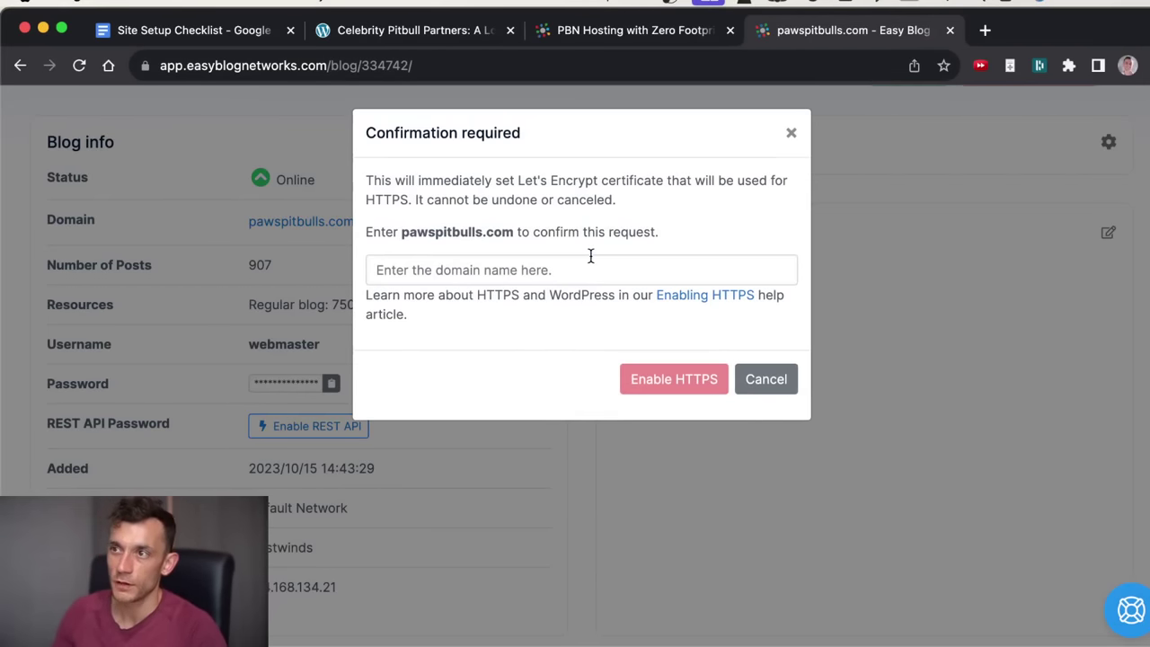
{"action": "left_click", "coordinate": [587, 267]}
{"action": "type", "text": "pawspitbulls.com"}
{"action": "left_click", "coordinate": [665, 379]}
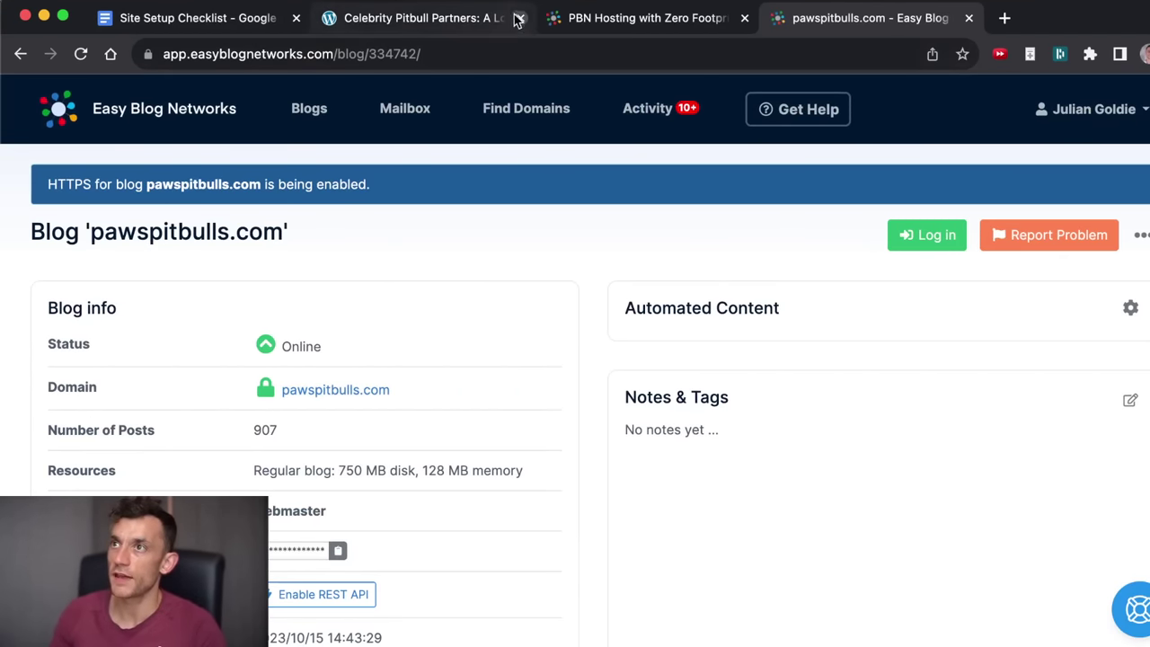
{"action": "key", "text": "super+w"}
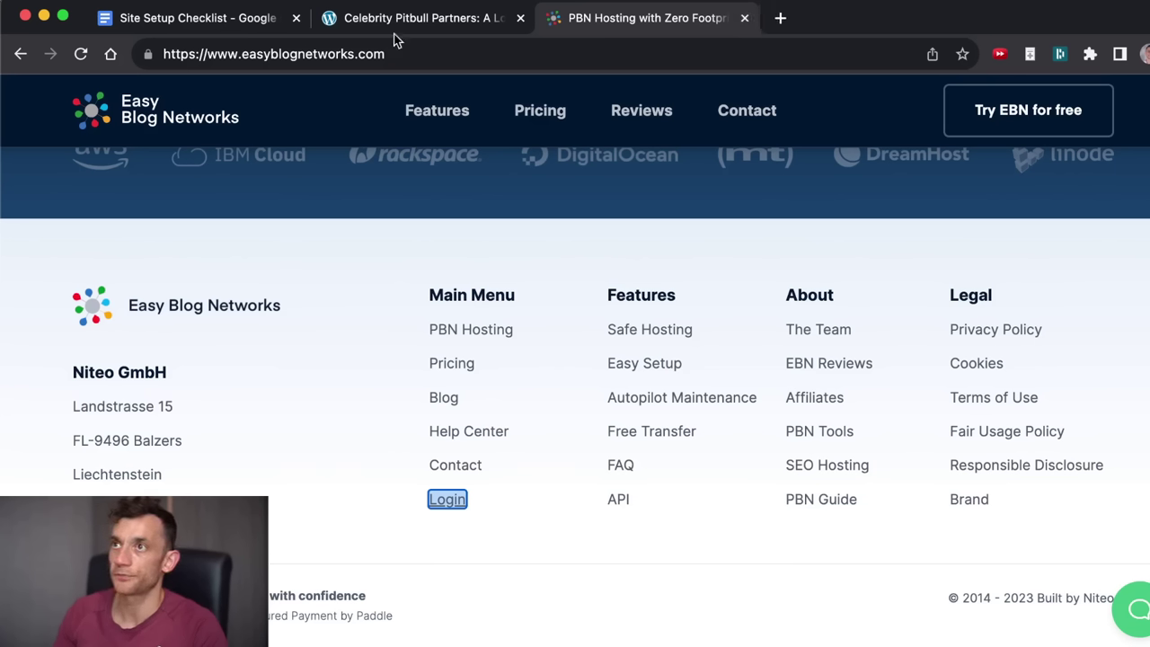
{"action": "key", "text": "super+w"}
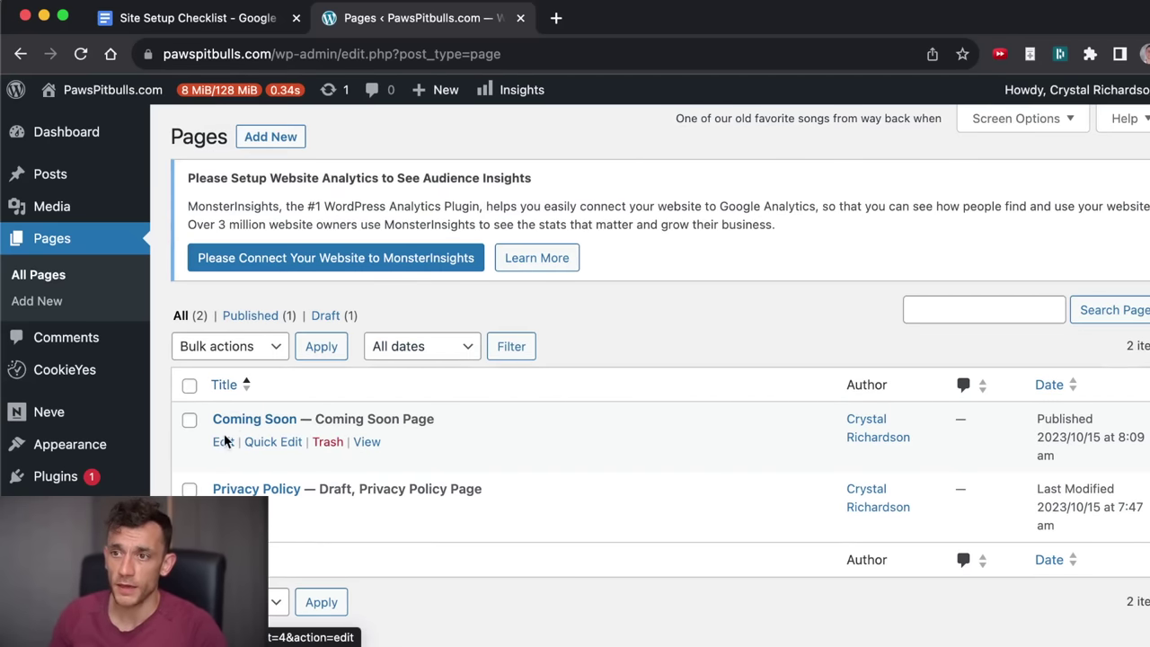
Move the Coming Soon page to the trash and strike through the Neve, https and sample-pages items in the Site Setup Checklist.
{"action": "left_click", "coordinate": [328, 442]}
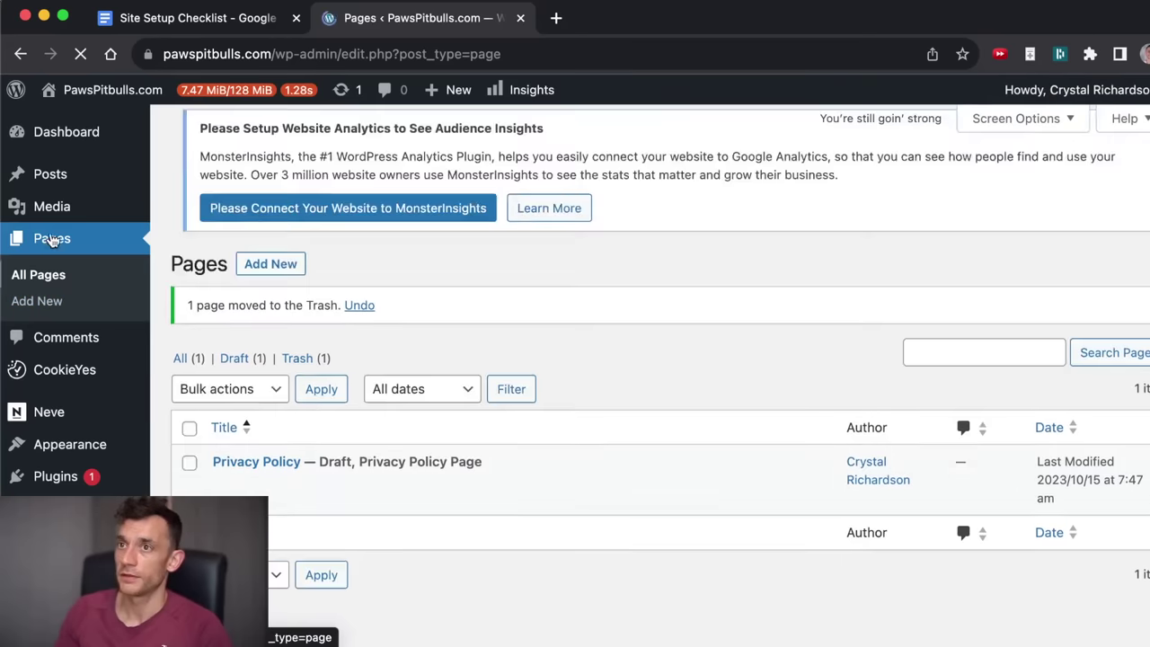
{"action": "mouse_move", "coordinate": [56, 185]}
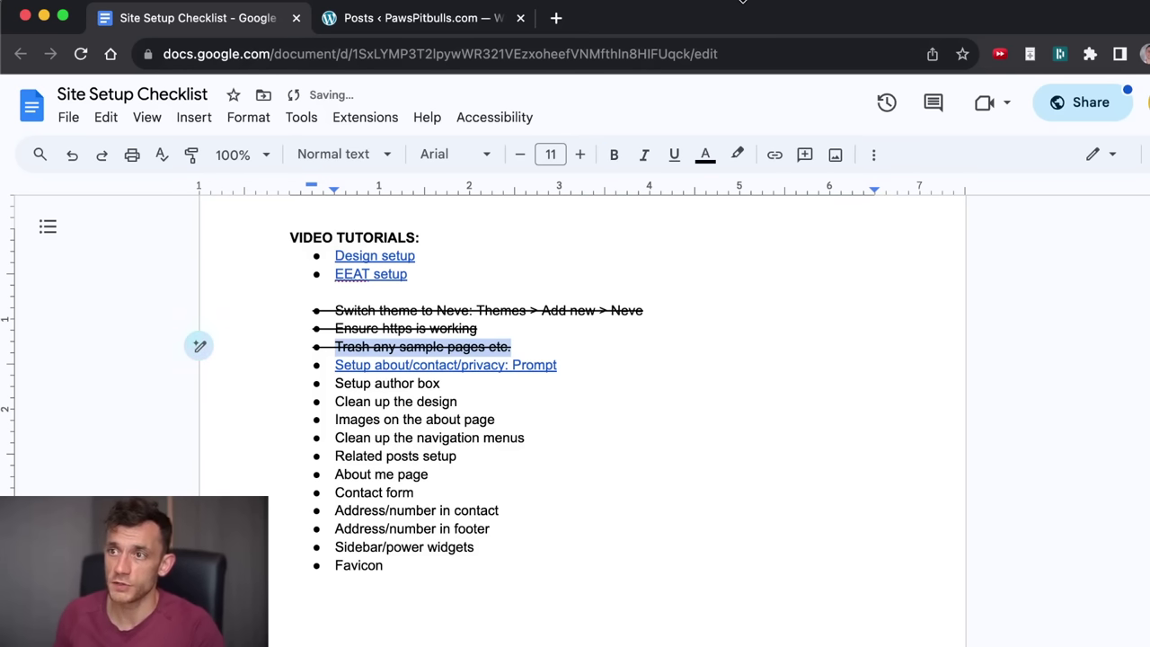
{"action": "left_click_drag", "start_coordinate": [512, 347], "coordinate": [335, 310]}
{"action": "left_click", "coordinate": [512, 347]}
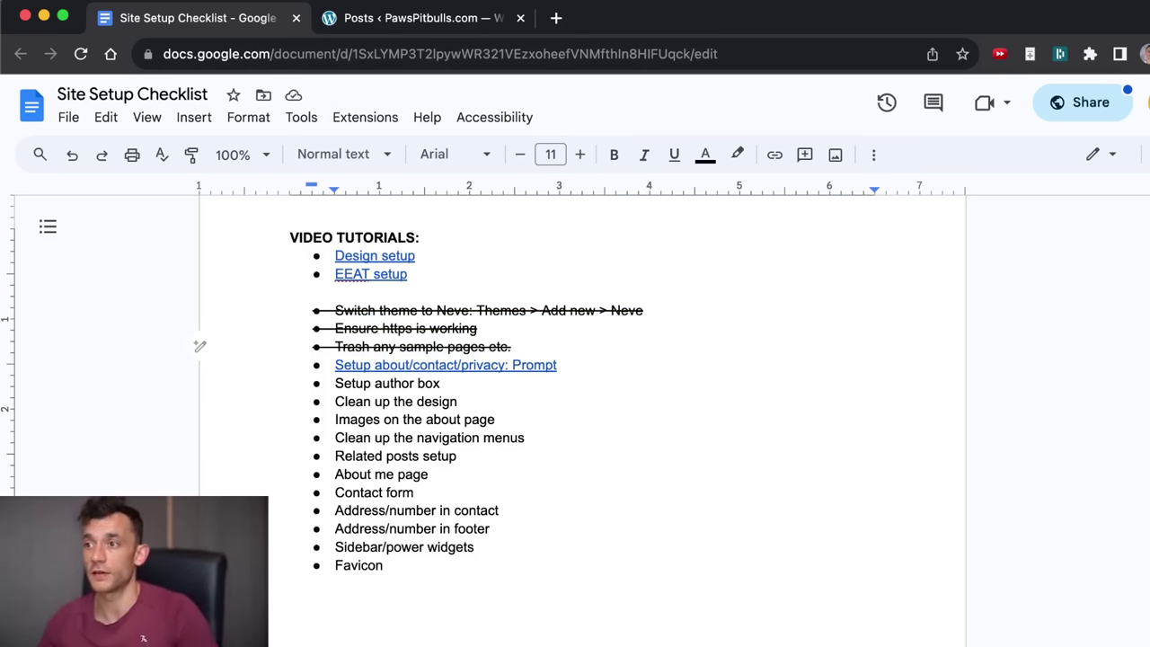
Open the Basic Pages document linked from the checklist item "Setup about/contact/privacy: Prompt".
{"action": "left_click", "coordinate": [512, 365], "text": "super"}
{"action": "middle_click", "coordinate": [456, 25]}
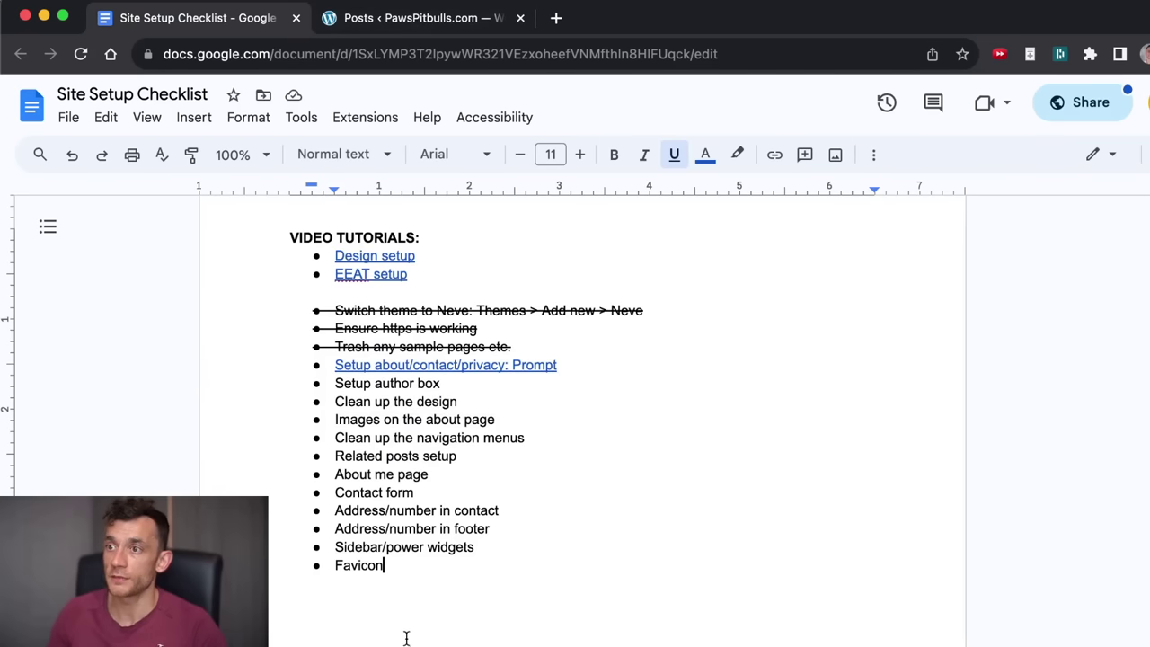
{"action": "left_click", "coordinate": [578, 374]}
{"action": "left_click_drag", "start_coordinate": [596, 359], "coordinate": [352, 364]}
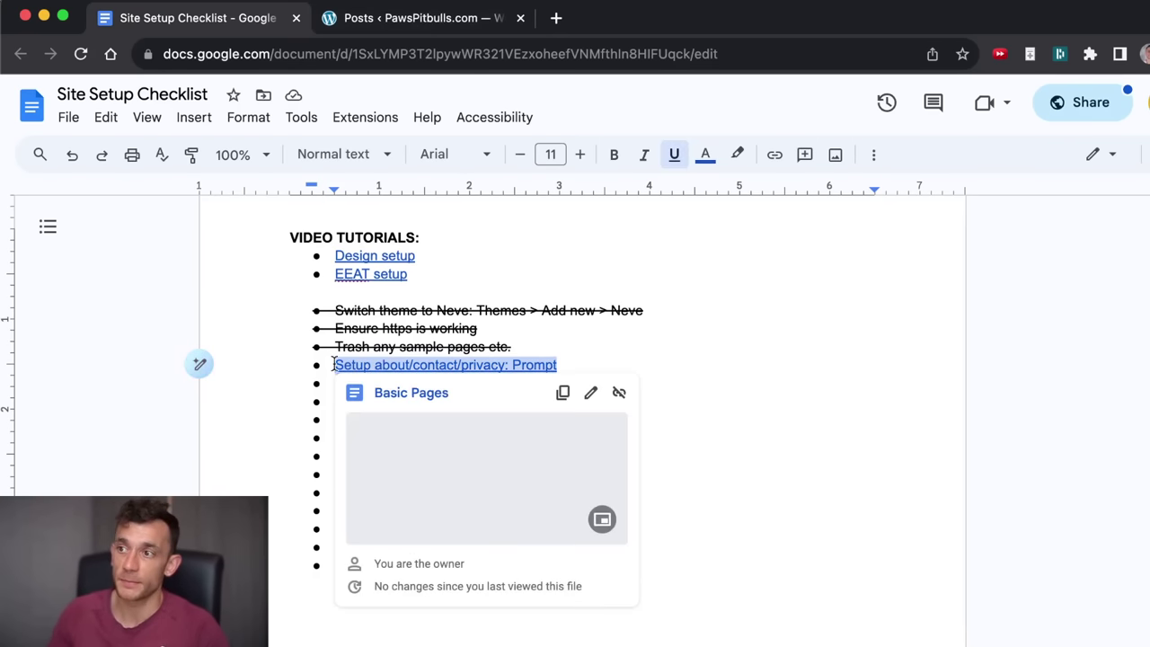
{"action": "left_click", "coordinate": [410, 364]}
{"action": "left_click", "coordinate": [418, 395]}
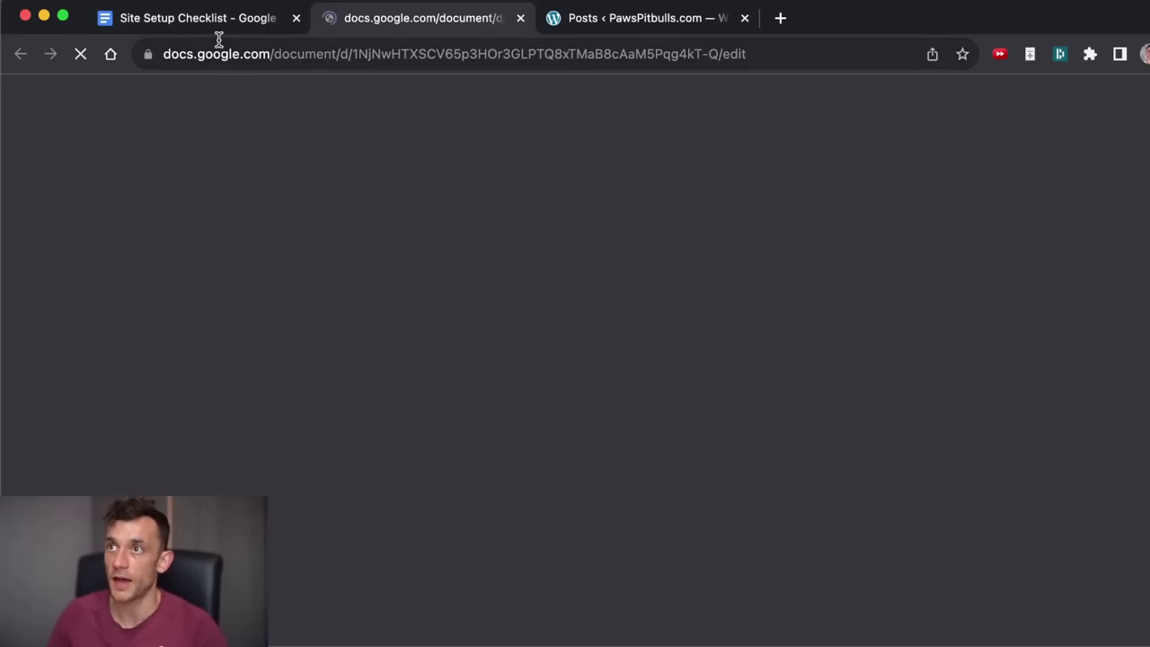
Open the ChatGPT link from the Basic Pages document in its own tab and return to the document's Website line.
{"action": "key", "text": "ctrl+a"}
{"action": "key", "text": "Left"}
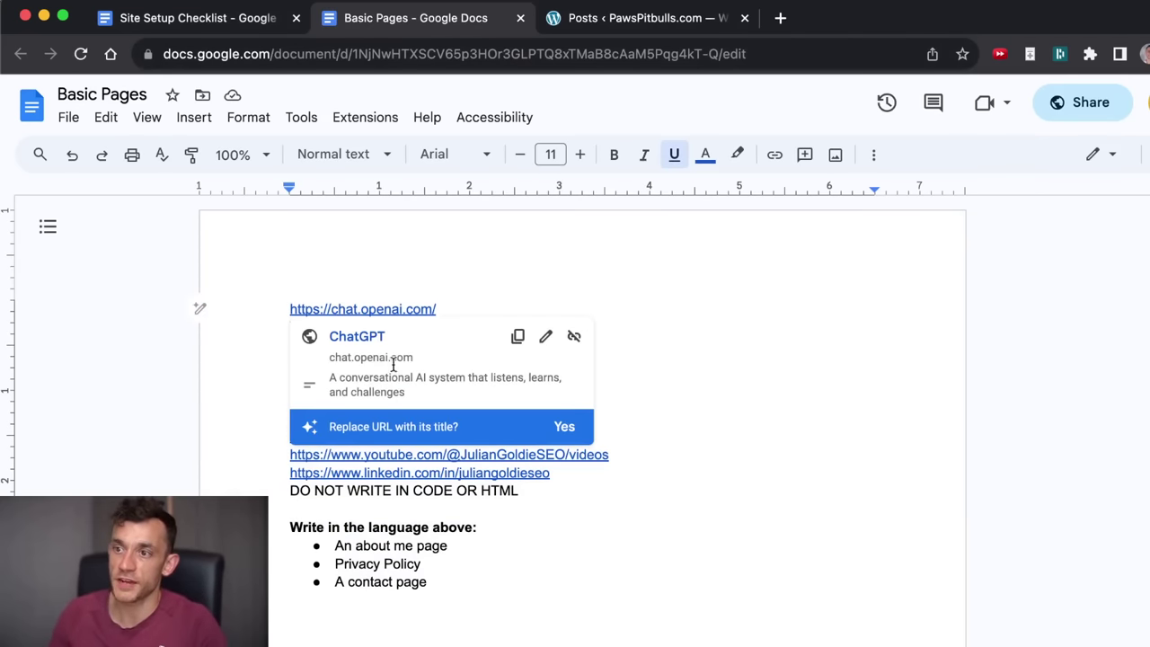
{"action": "left_click", "coordinate": [496, 581]}
{"action": "key", "text": "ctrl+shift+Tab"}
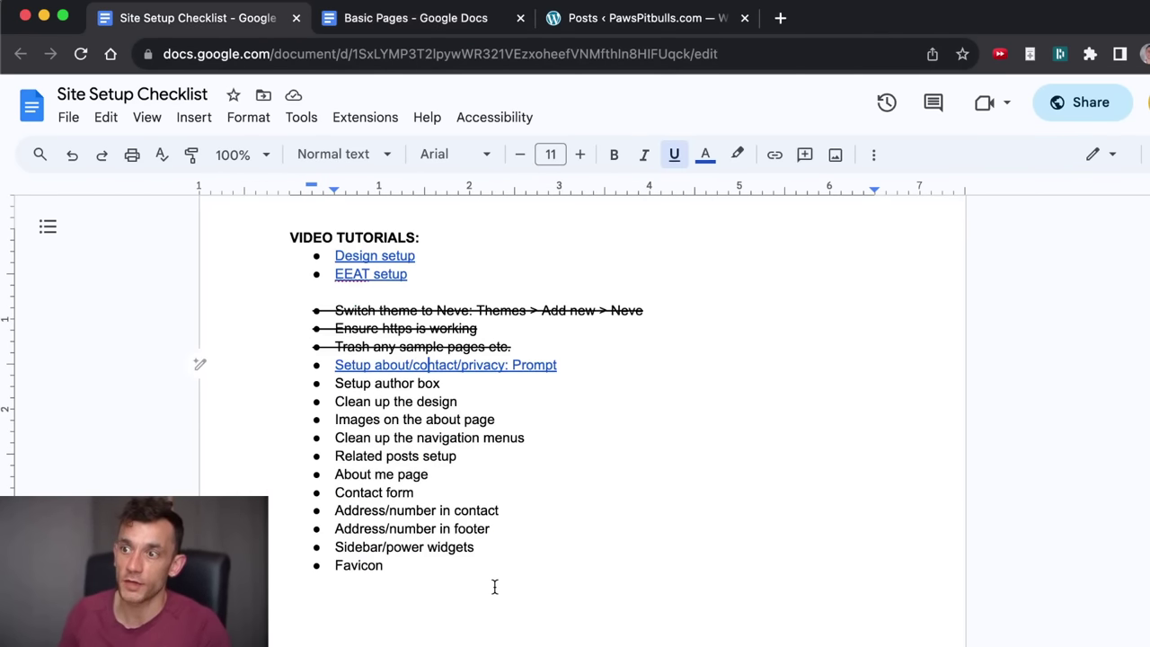
{"action": "key", "text": "ctrl+Tab"}
{"action": "key", "text": "alt+Return"}
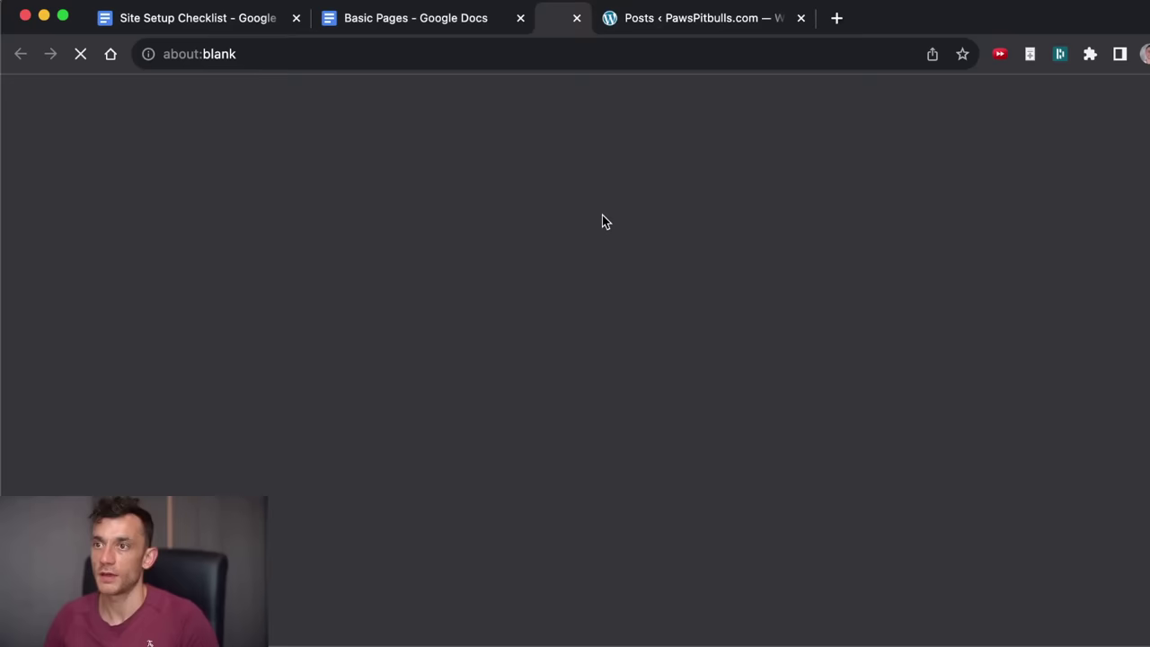
{"action": "key", "text": "ctrl+shift+Tab"}
{"action": "key", "text": "Down"}
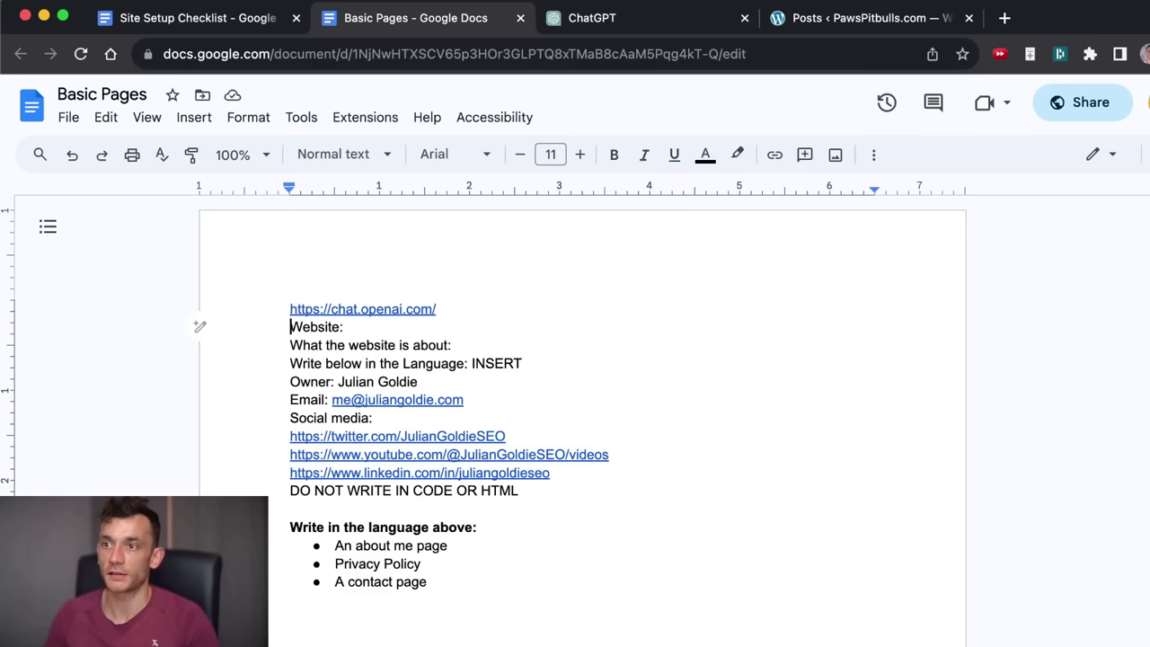
{"action": "key", "text": "ctrl+Tab"}
{"action": "key", "text": "ctrl+shift+Tab"}
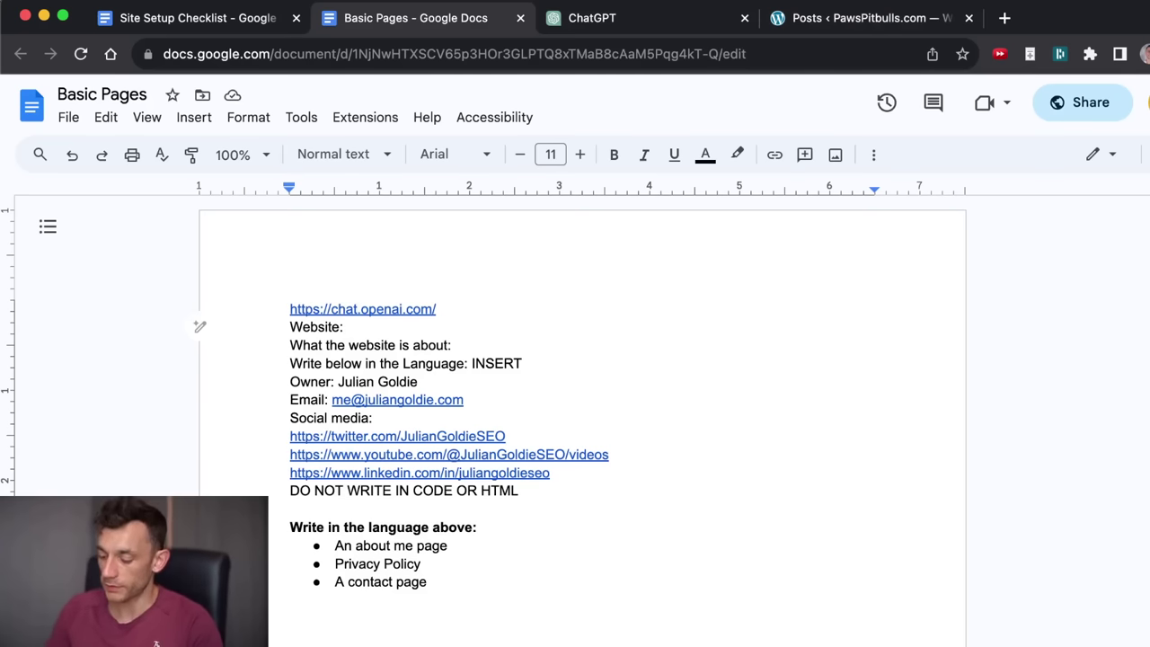
Fill in pawspitbulls.com as the website and Pitbulls as its topic, and add instructions about passion, goal and long term vision to the about me item.
{"action": "type", "text": "pawspitbulls.com"}
{"action": "key", "text": "super+Left"}
{"action": "key", "text": "super+shift+Down"}
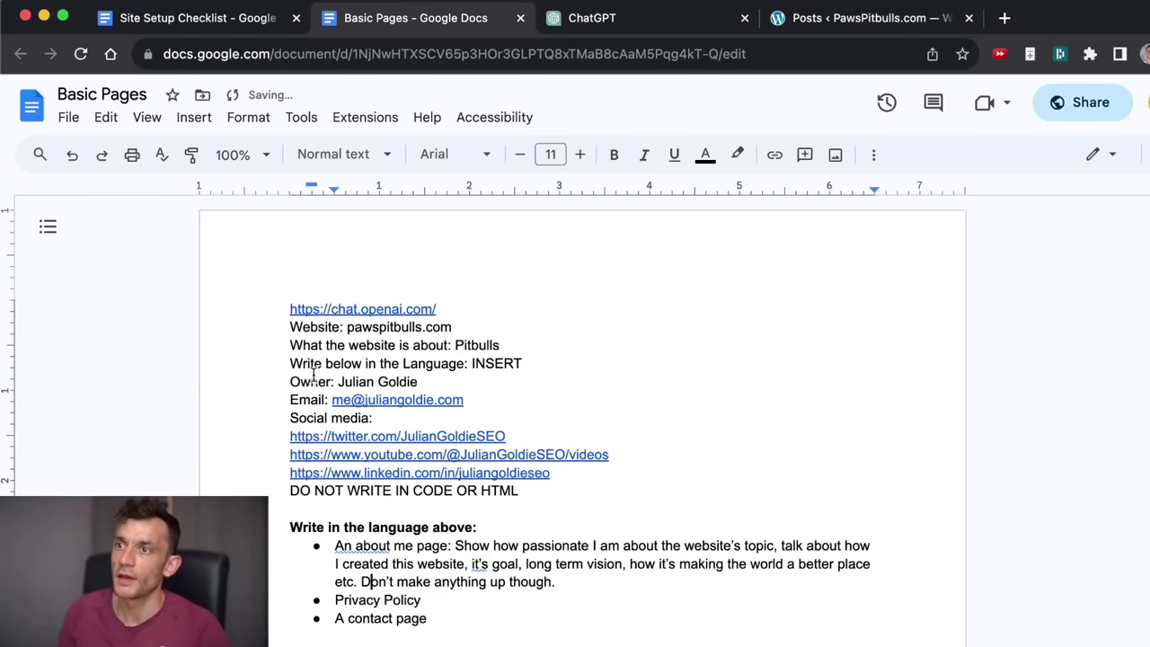
Replace the INSERT placeholder on the prompt's "Write below in the Language" line with English.
{"action": "left_click", "coordinate": [284, 327]}
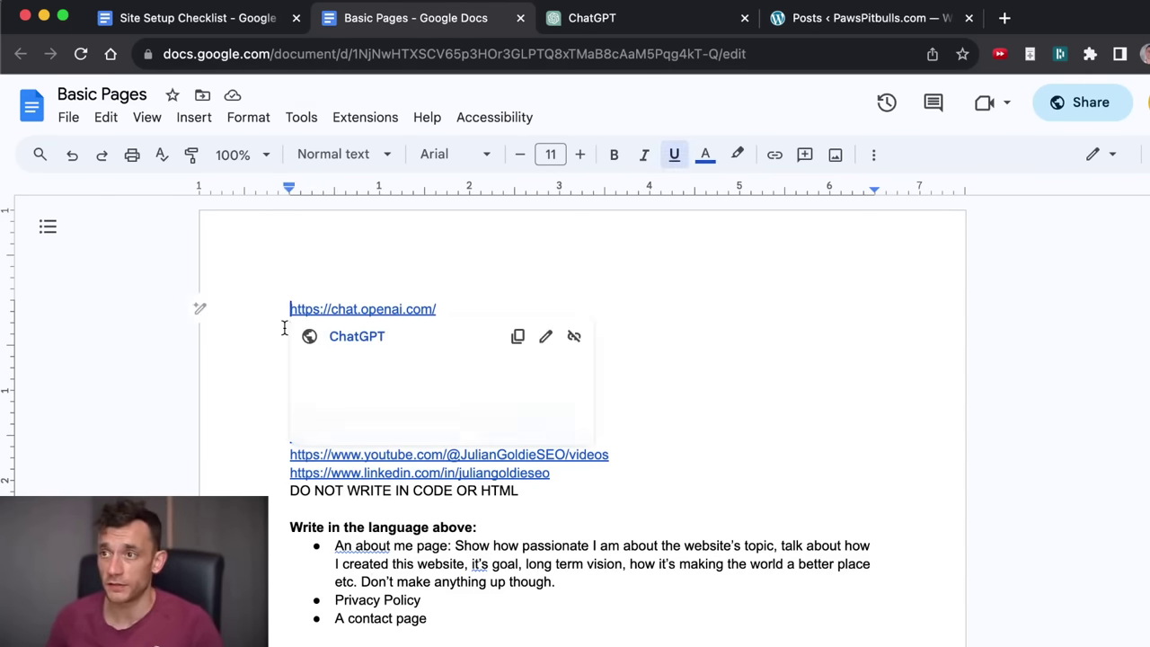
{"action": "key", "text": "Down"}
{"action": "key", "text": "Up"}
{"action": "key", "text": "shift+Down"}
{"action": "key", "text": "shift+Down"}
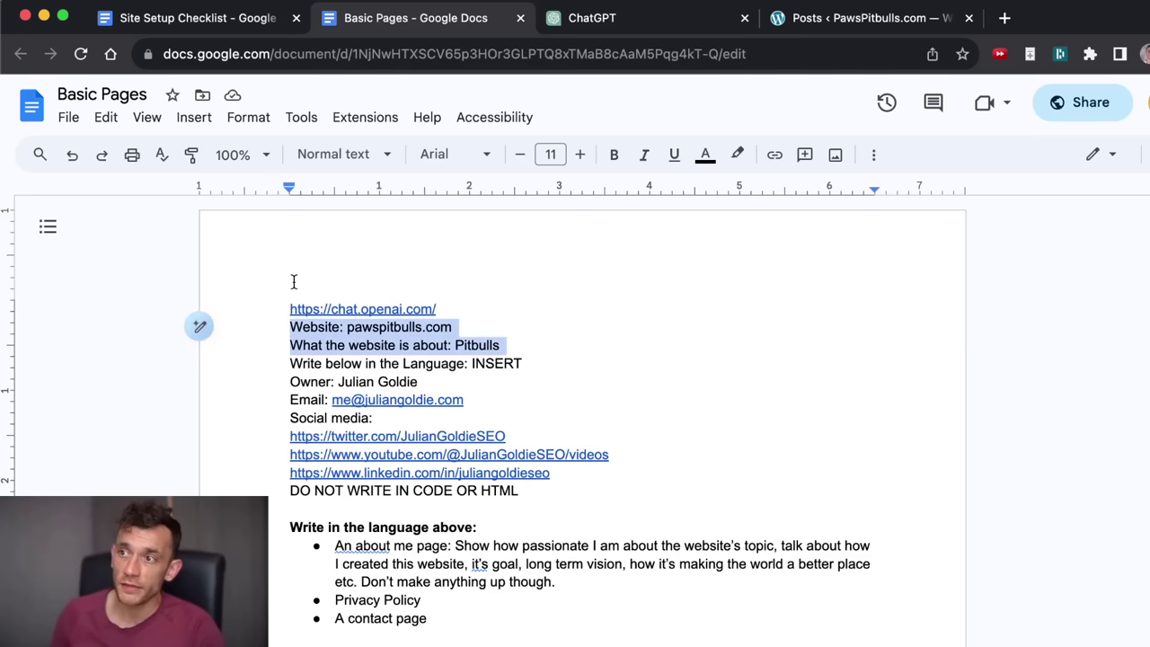
{"action": "key", "text": "shift+Down"}
{"action": "left_click", "coordinate": [291, 345]}
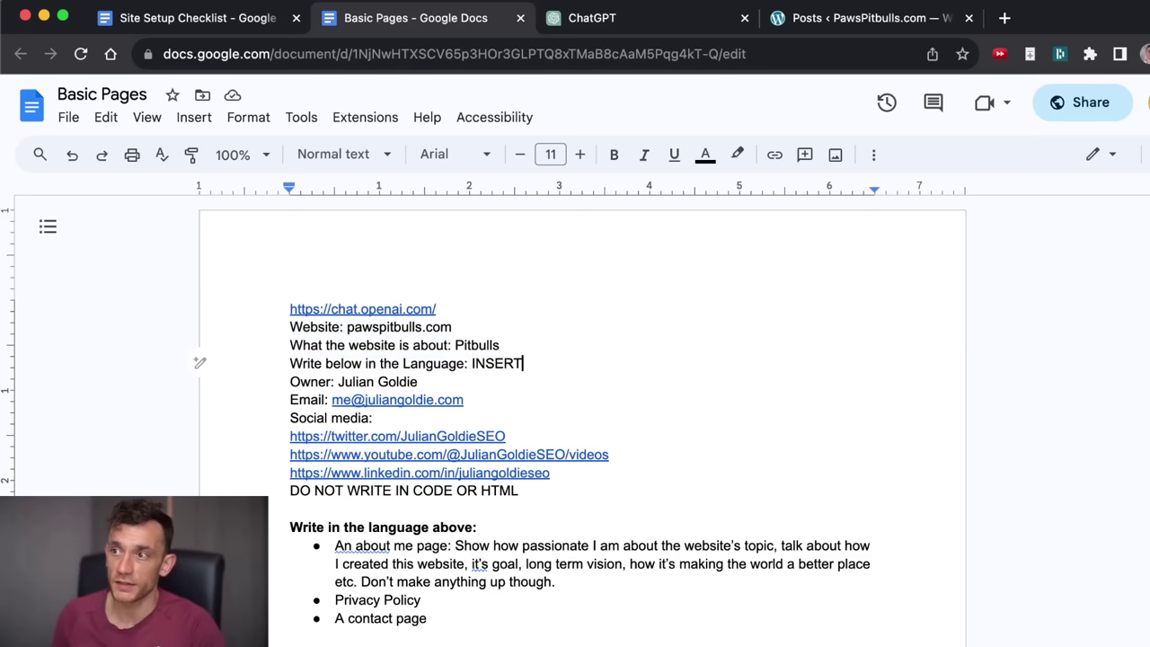
{"action": "key", "text": "alt+shift+Left"}
{"action": "type", "text": "Englis"}
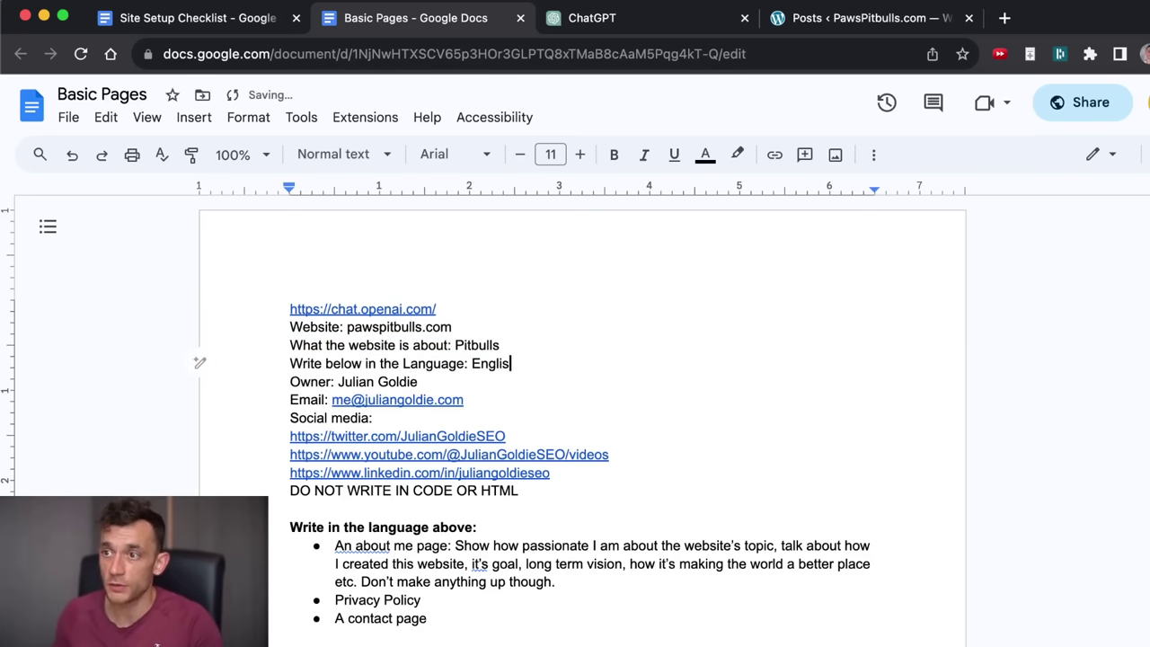
{"action": "type", "text": "h"}
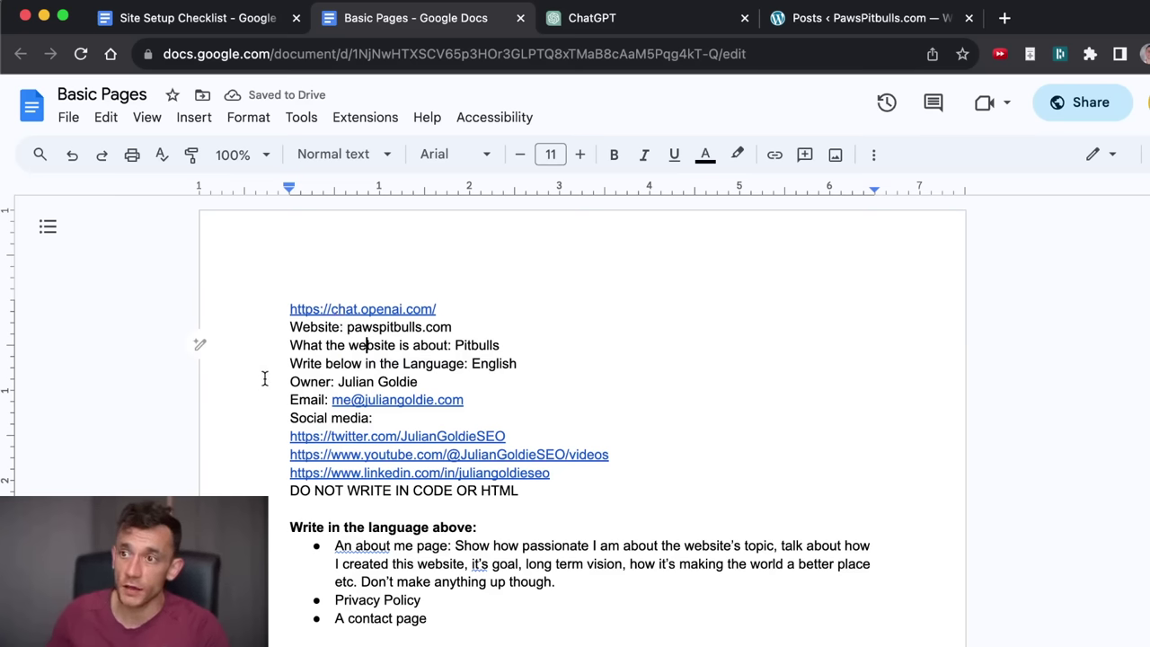
Review the prompt's owner and social media lines and its instructions for the about, privacy and contact pages.
{"action": "left_click_drag", "start_coordinate": [265, 379], "coordinate": [642, 495]}
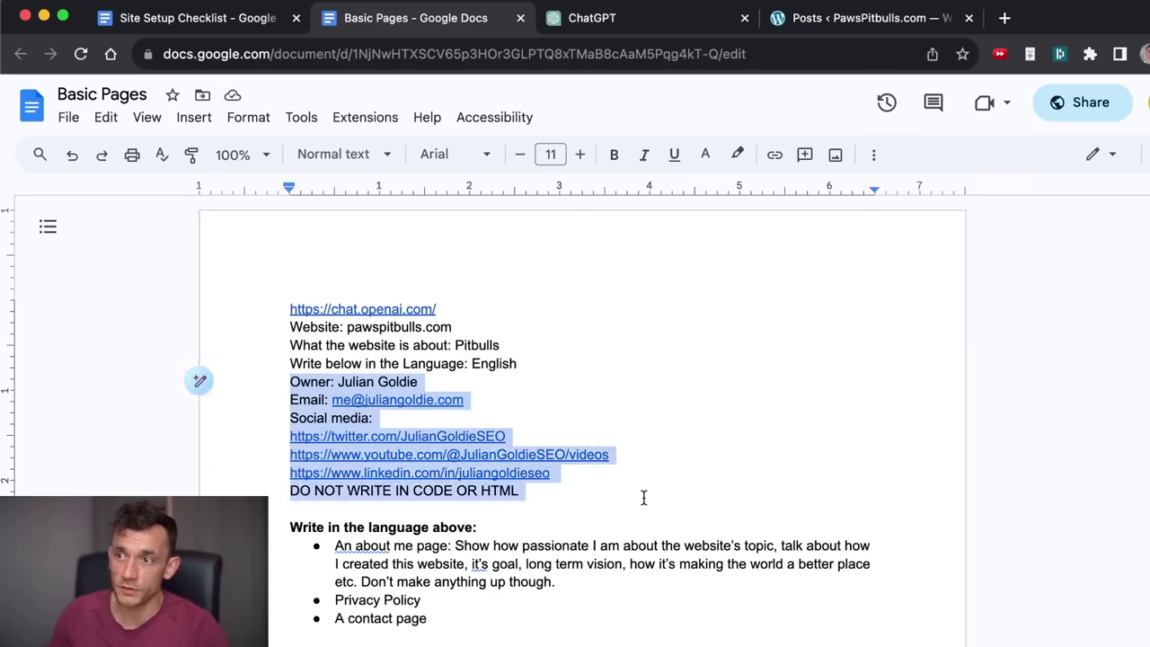
{"action": "left_click", "coordinate": [386, 309]}
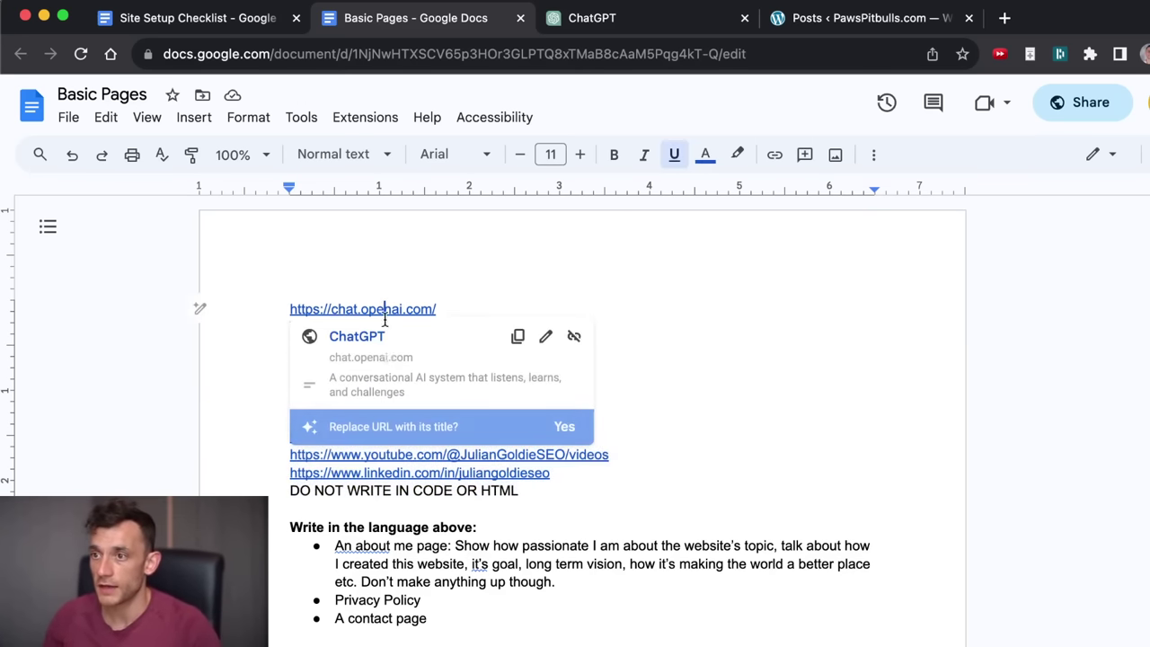
{"action": "left_click", "coordinate": [281, 622]}
{"action": "scroll", "coordinate": [285, 472], "scroll_direction": "down", "scroll_amount": 3}
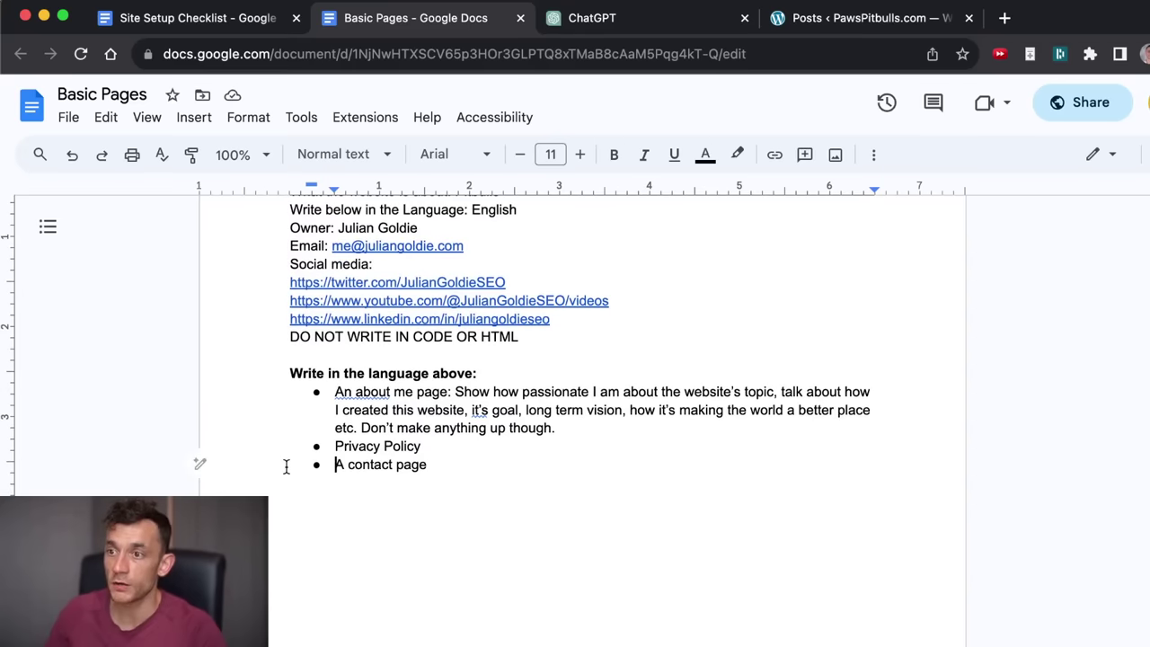
{"action": "left_click_drag", "start_coordinate": [287, 373], "coordinate": [593, 369]}
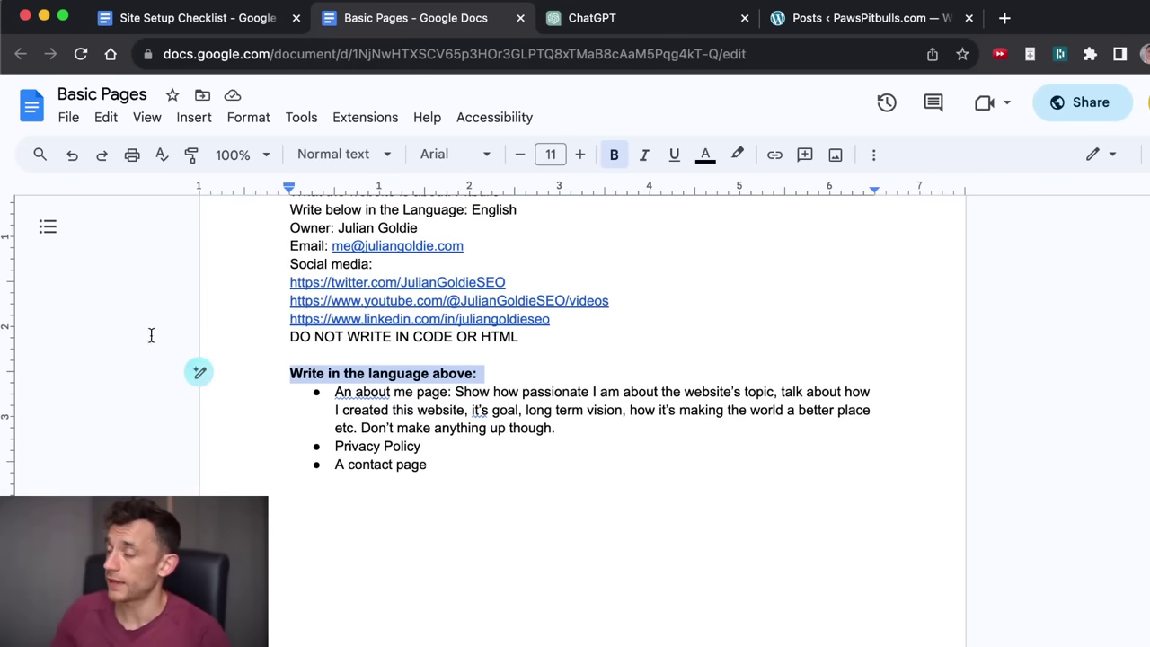
{"action": "left_click_drag", "start_coordinate": [335, 393], "coordinate": [707, 436]}
{"action": "left_click", "coordinate": [712, 435]}
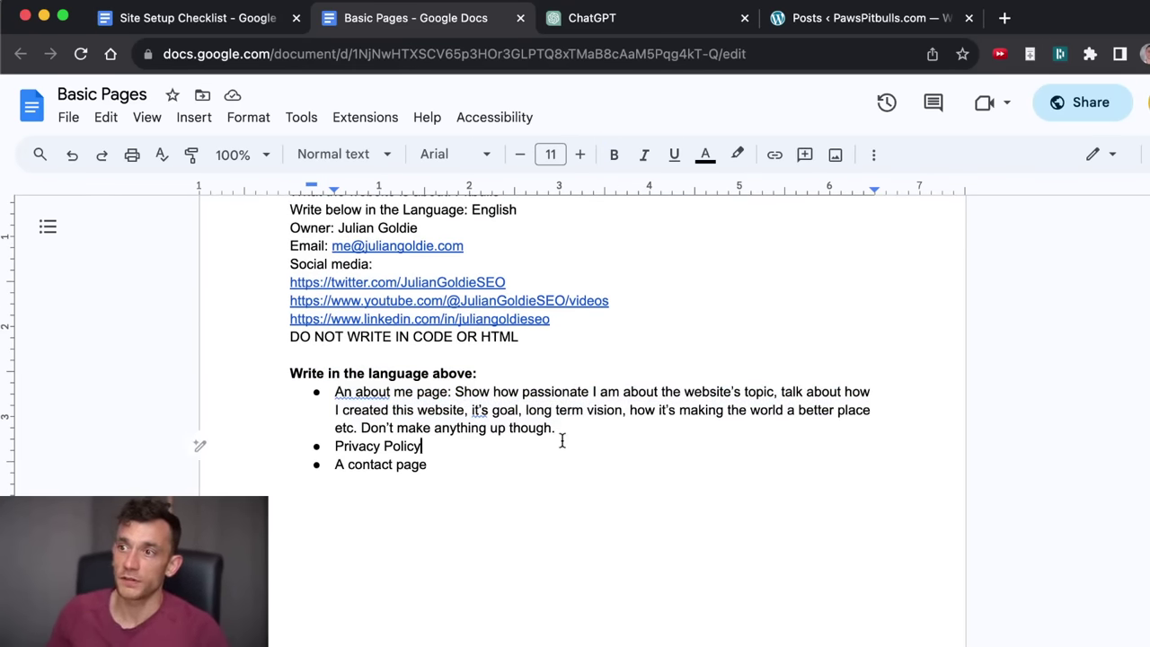
Copy the prompt from the Website line to the end, including the company details, into a new GPT-4 chat in ChatGPT.
{"action": "scroll", "coordinate": [556, 442], "scroll_direction": "up", "scroll_amount": 3}
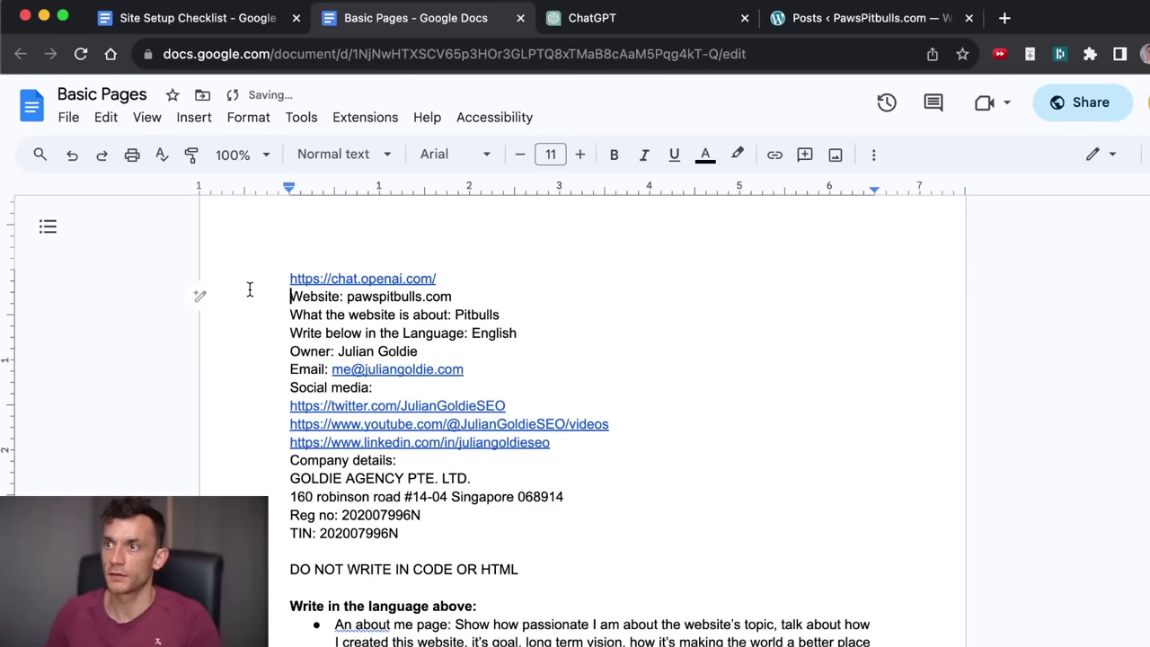
{"action": "key", "text": "ctrl+a"}
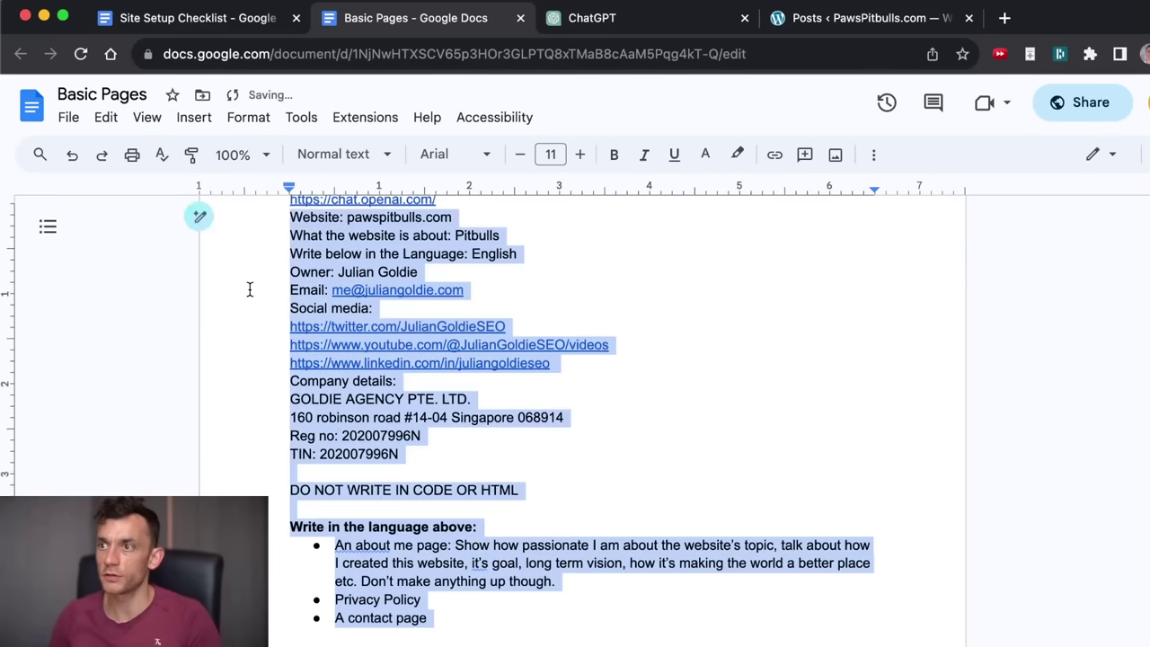
{"action": "scroll", "coordinate": [250, 288], "scroll_direction": "down", "scroll_amount": 1}
{"action": "key", "text": "ctrl+Tab"}
{"action": "key", "text": "ctrl+v"}
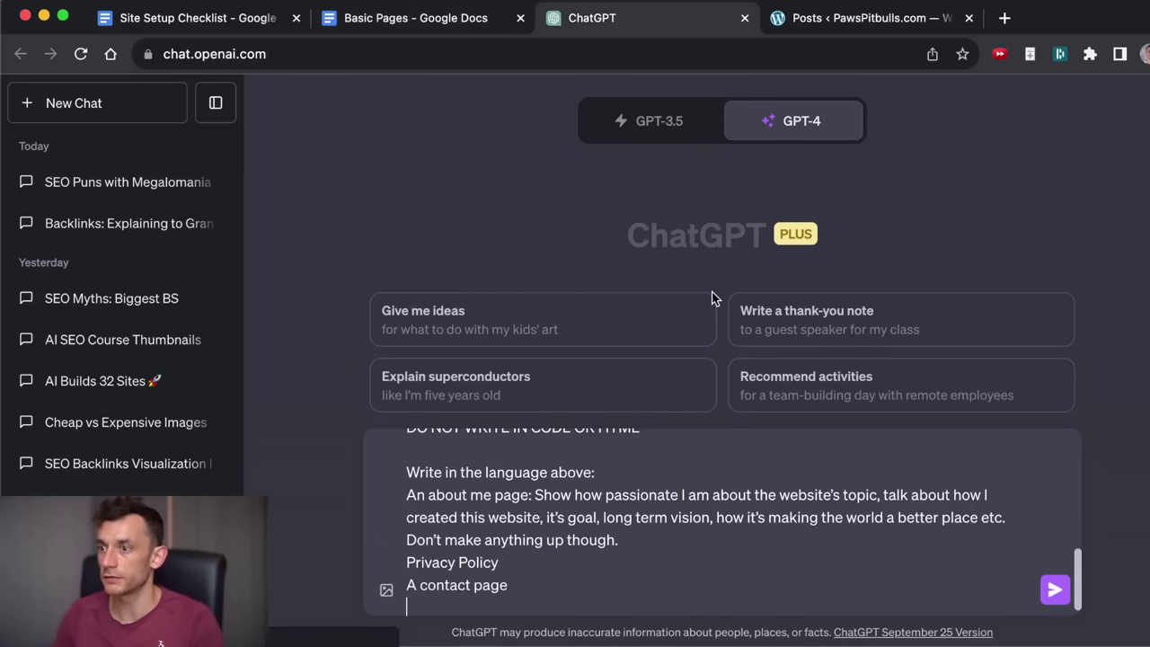
From the WordPress admin, open three new page editors in separate tabs and close the Posts tab.
{"action": "key", "text": "ctrl+Tab"}
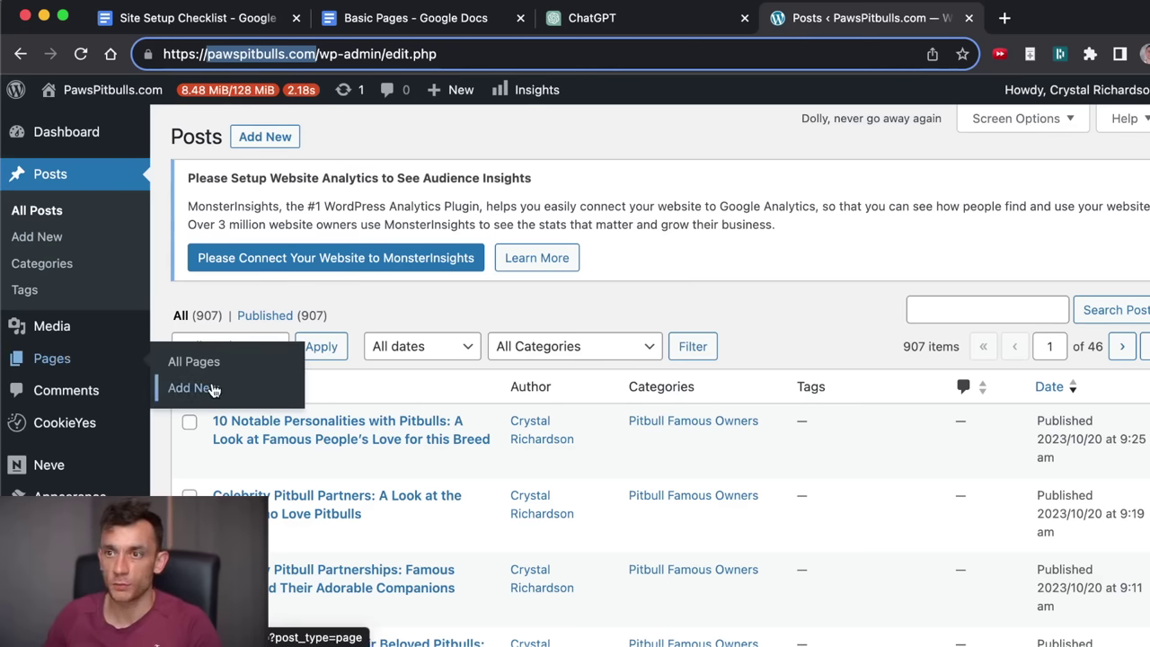
{"action": "left_click", "coordinate": [212, 388], "text": "super"}
{"action": "left_click", "coordinate": [213, 389], "text": "super"}
{"action": "left_click", "coordinate": [216, 390], "text": "super"}
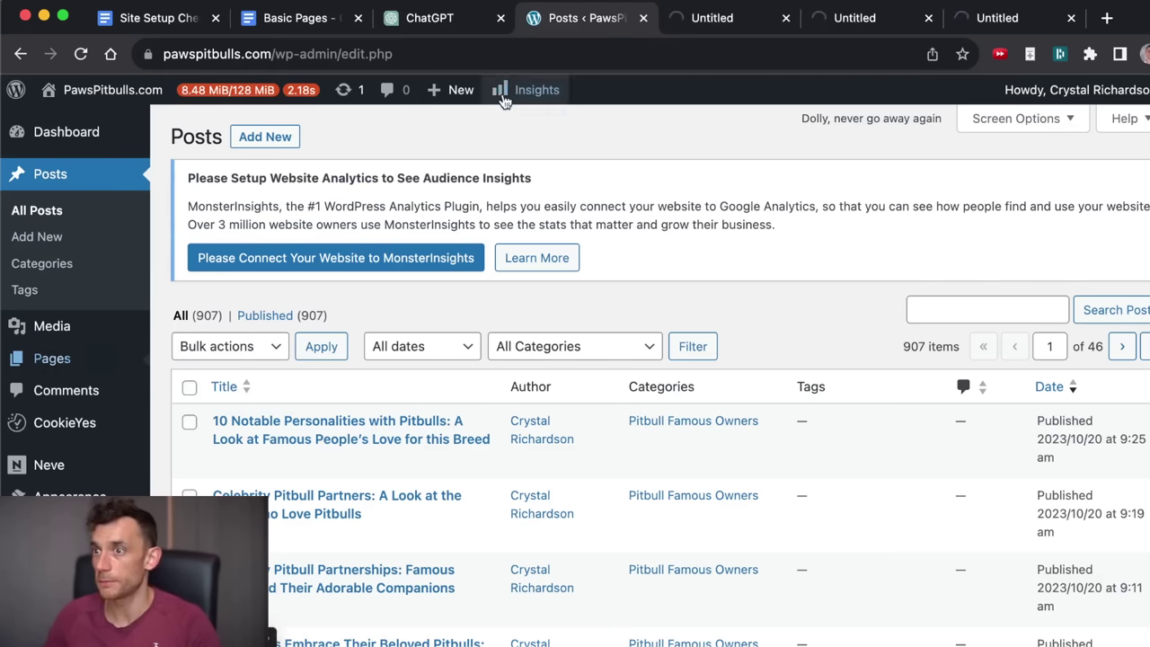
{"action": "key", "text": "super+w"}
Copy the about section of ChatGPT's reply into the first new page and publish it as About Me.
{"action": "left_click_drag", "start_coordinate": [424, 203], "coordinate": [579, 440]}
{"action": "scroll", "coordinate": [575, 450], "scroll_direction": "down", "scroll_amount": 4}
{"action": "scroll", "coordinate": [467, 324], "scroll_direction": "up", "scroll_amount": 2}
{"action": "scroll", "coordinate": [452, 237], "scroll_direction": "up", "scroll_amount": 1}
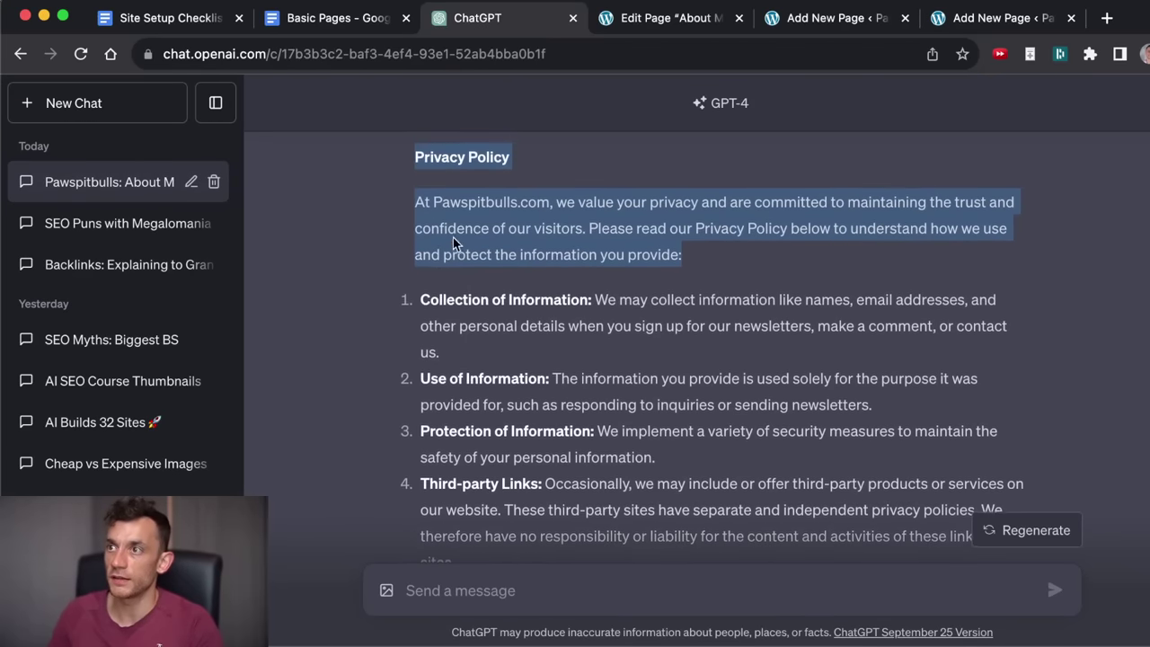
Copy the privacy policy intro and its six numbered points from ChatGPT into the second new page's content.
{"action": "left_click_drag", "start_coordinate": [425, 198], "coordinate": [596, 254]}
{"action": "scroll", "coordinate": [617, 299], "scroll_direction": "down", "scroll_amount": 1}
{"action": "scroll", "coordinate": [618, 299], "scroll_direction": "down", "scroll_amount": 4}
{"action": "left_click_drag", "start_coordinate": [617, 299], "coordinate": [925, 299]}
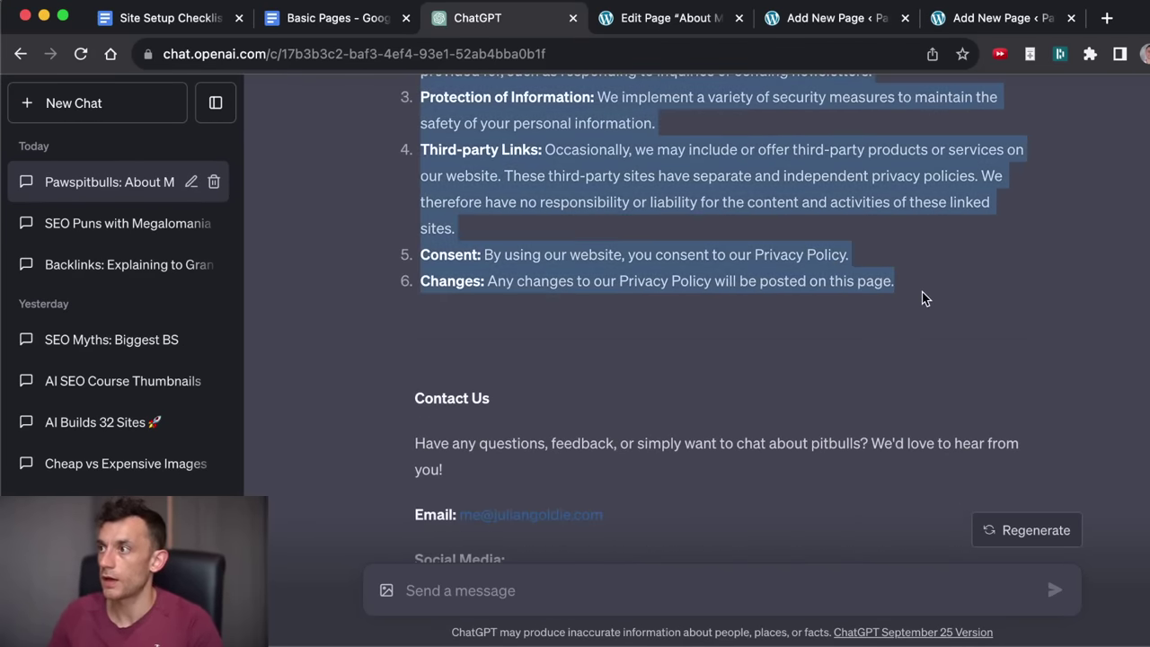
{"action": "left_click", "coordinate": [830, 17]}
{"action": "left_click", "coordinate": [279, 571]}
{"action": "type", "text": "At Pawspitbulls.com, we value your privacy and are committed to maintaining the trust and confidence of our visitors. Please read our Privacy Policy below to understand how we use and protect the information you provide: Collection of Information: We may collect information like names, email addresses, and other personal details when you sign up for our newsletters, make a comment, or contact us. Use of Information: The information you provide is used solely for the purpose it was provided for, such as responding to inquiries or sending newsletters. Protection of Information: We implement a variety of security measures to maintain the safety of your personal information. Third-party Links: Occasionally, we may include or offer third-party products or services on our website. These third-party sites have separate and independent privacy policies. We therefore have no responsibility or liability for the content and activities of these linked sites. Consent: By using our website, you consent to our Privacy Policy. Changes: Any changes to our Privacy Policy will be posted on this page."}
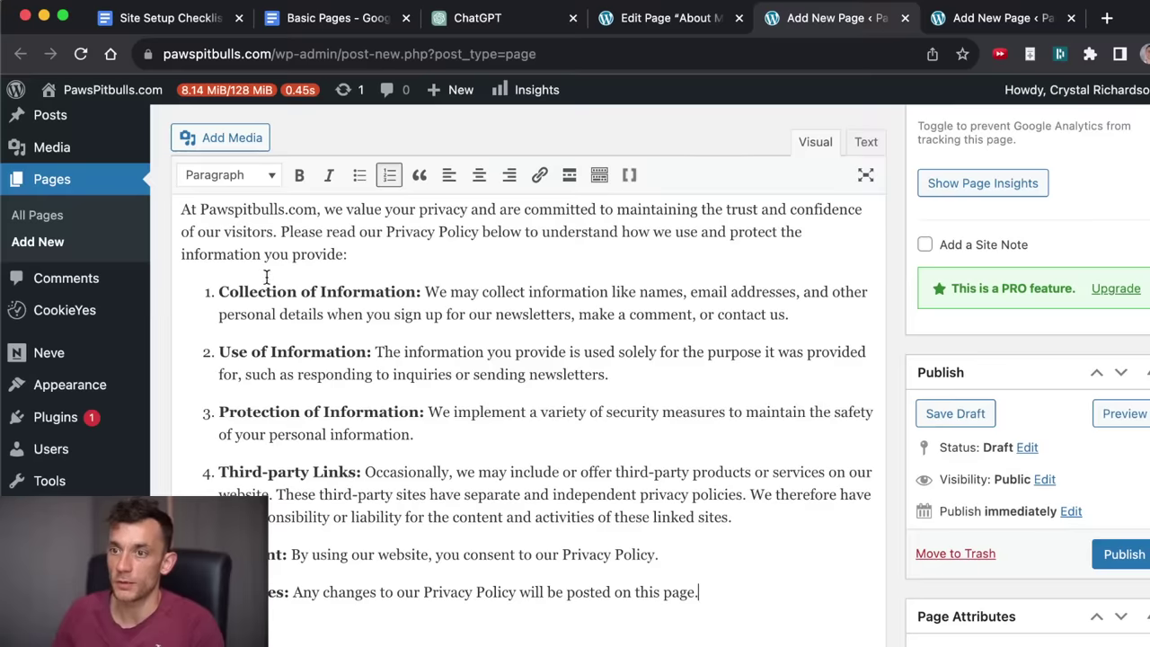
Copy the contact section of ChatGPT's reply into the third new page and publish it as Contact Us.
{"action": "left_click", "coordinate": [449, 18]}
{"action": "left_click_drag", "start_coordinate": [416, 259], "coordinate": [430, 262]}
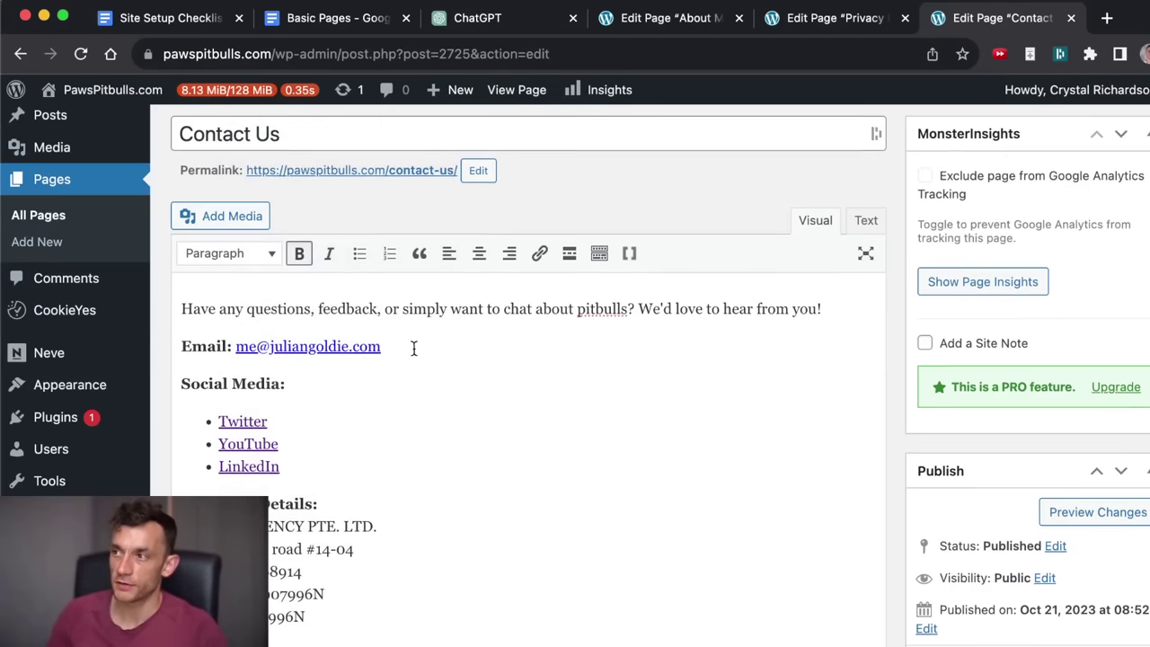
Check the Contact Us page's email, social media links and company details, and look at the About Me page.
{"action": "scroll", "coordinate": [410, 346], "scroll_direction": "down", "scroll_amount": 5}
{"action": "scroll", "coordinate": [261, 179], "scroll_direction": "up", "scroll_amount": 5}
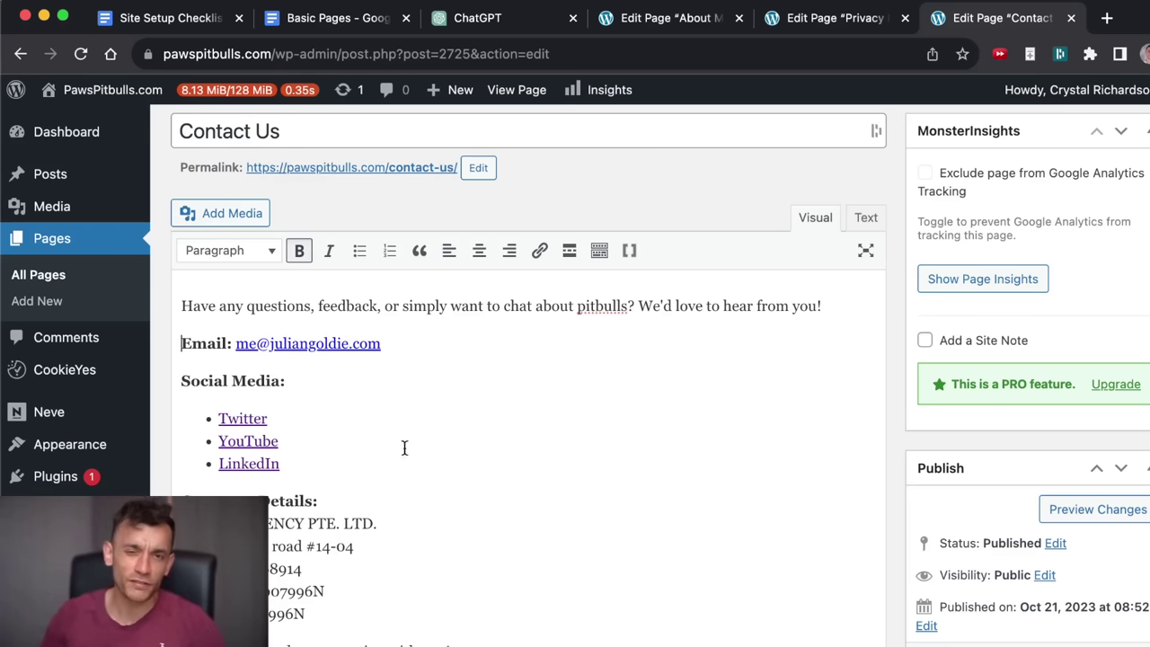
{"action": "scroll", "coordinate": [396, 270], "scroll_direction": "down", "scroll_amount": 3}
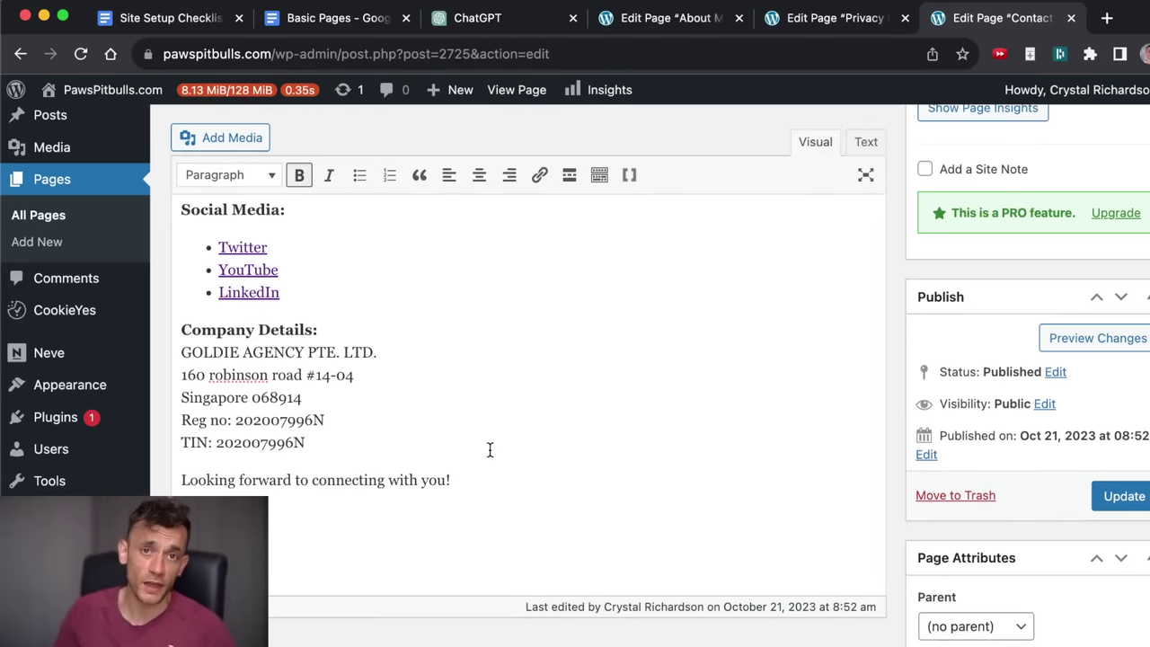
{"action": "scroll", "coordinate": [411, 423], "scroll_direction": "up", "scroll_amount": 5}
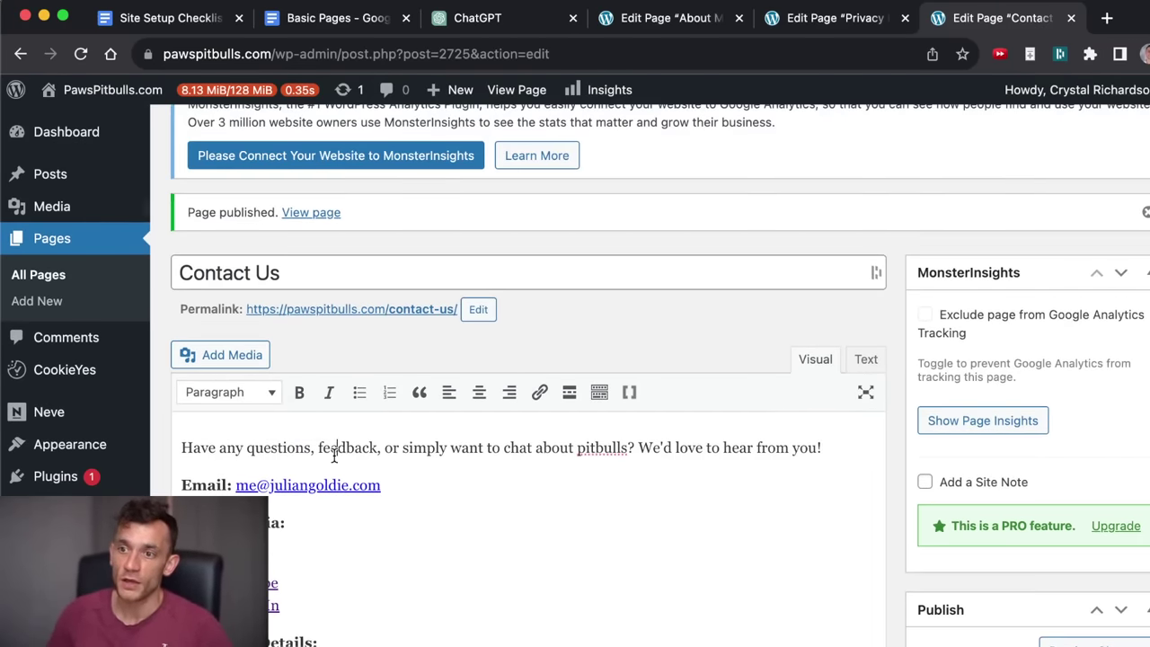
{"action": "scroll", "coordinate": [334, 454], "scroll_direction": "down", "scroll_amount": 4}
{"action": "left_click", "coordinate": [643, 30]}
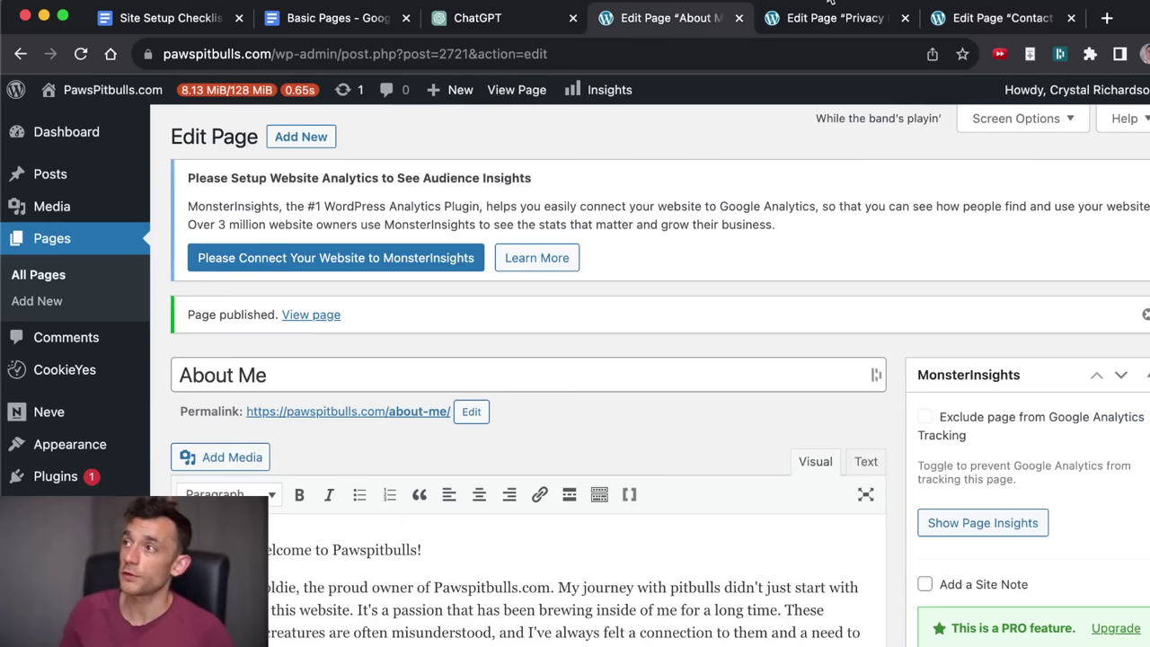
{"action": "left_click", "coordinate": [988, 18]}
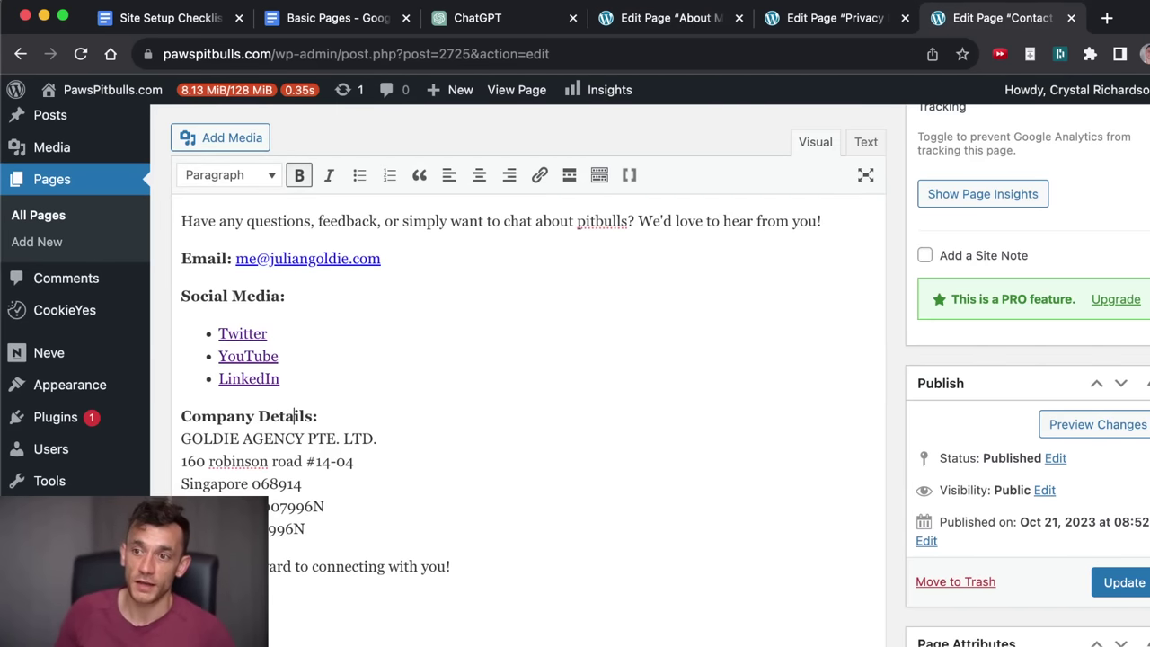
{"action": "scroll", "coordinate": [629, 342], "scroll_direction": "up", "scroll_amount": 3}
{"action": "scroll", "coordinate": [1024, 404], "scroll_direction": "down", "scroll_amount": 3}
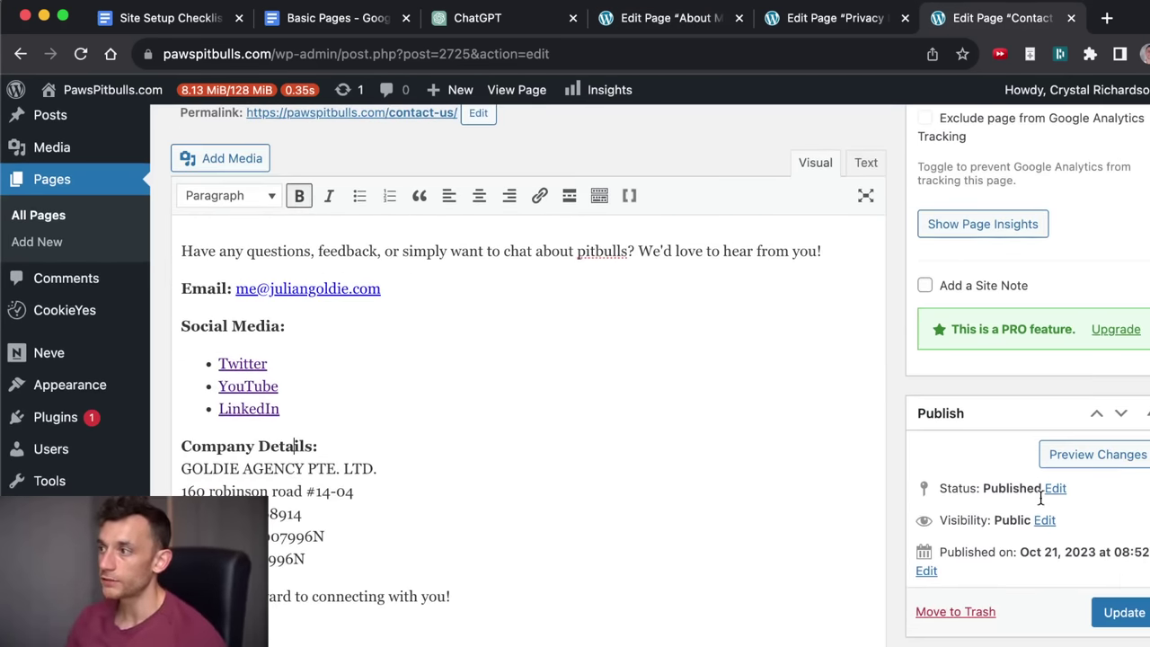
Update the Contact Us page and close the three page editor tabs.
{"action": "left_click", "coordinate": [1122, 611]}
{"action": "left_click", "coordinate": [659, 20]}
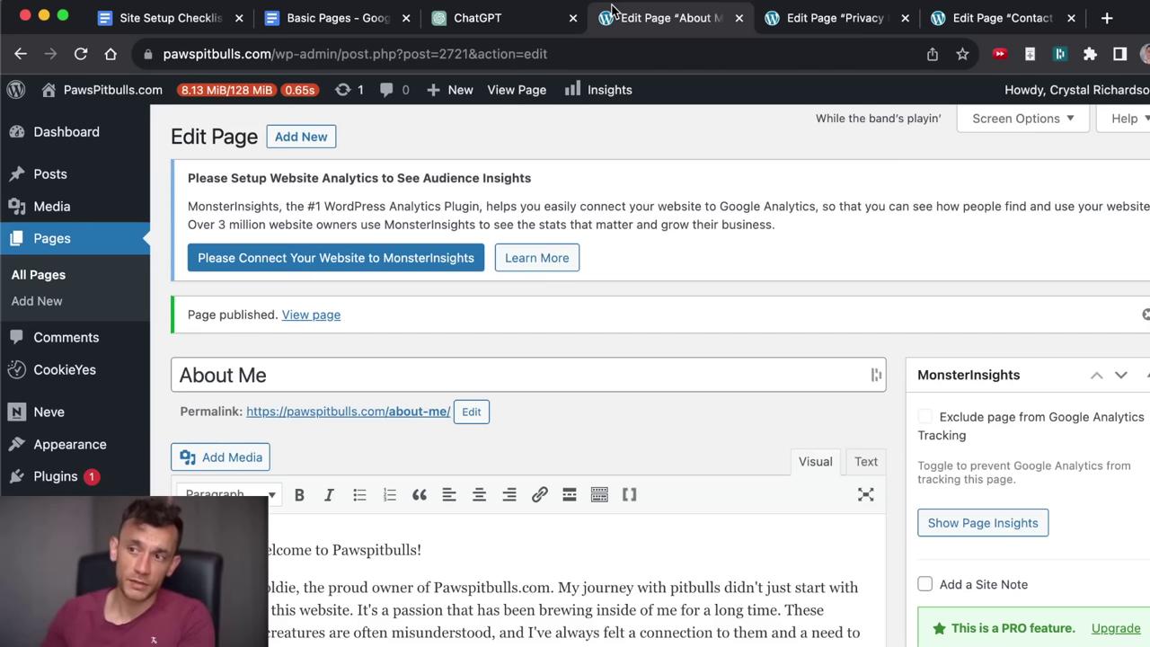
{"action": "scroll", "coordinate": [629, 45], "scroll_direction": "down", "scroll_amount": 4}
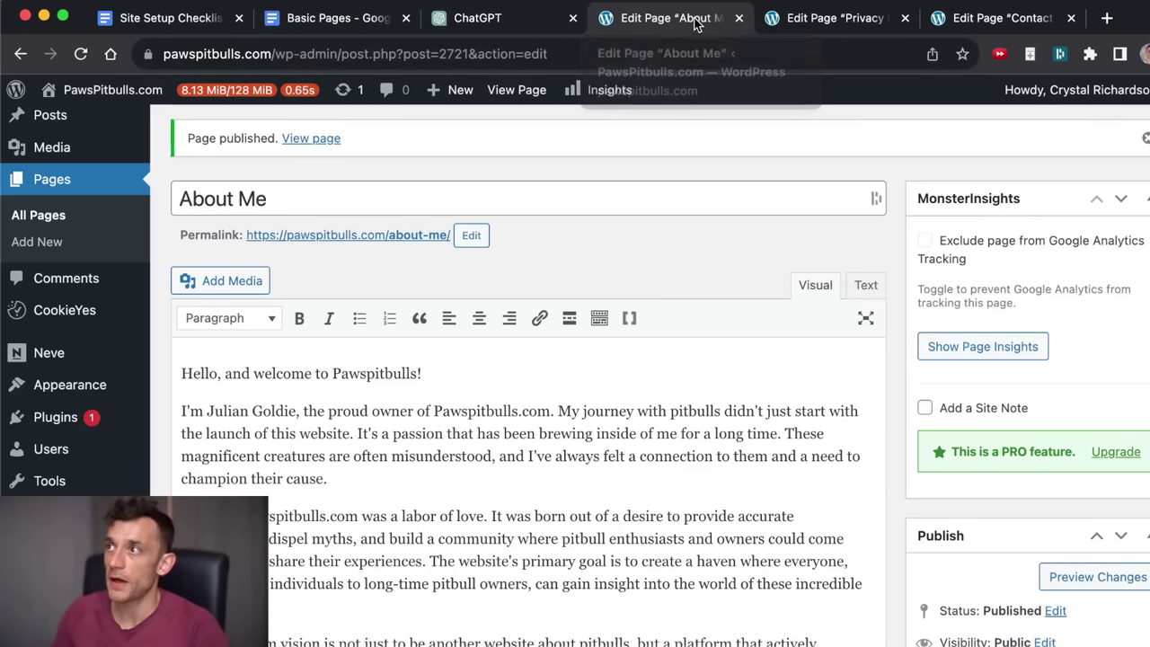
{"action": "key", "text": "super+w"}
{"action": "key", "text": "super+w"}
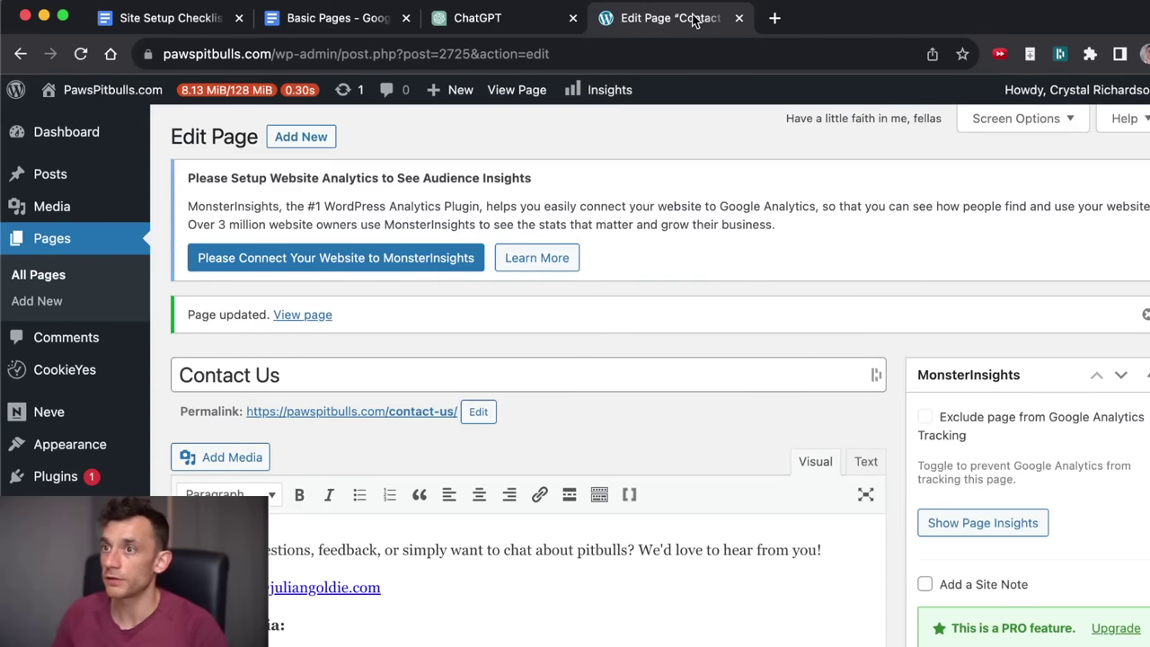
{"action": "key", "text": "super+w"}
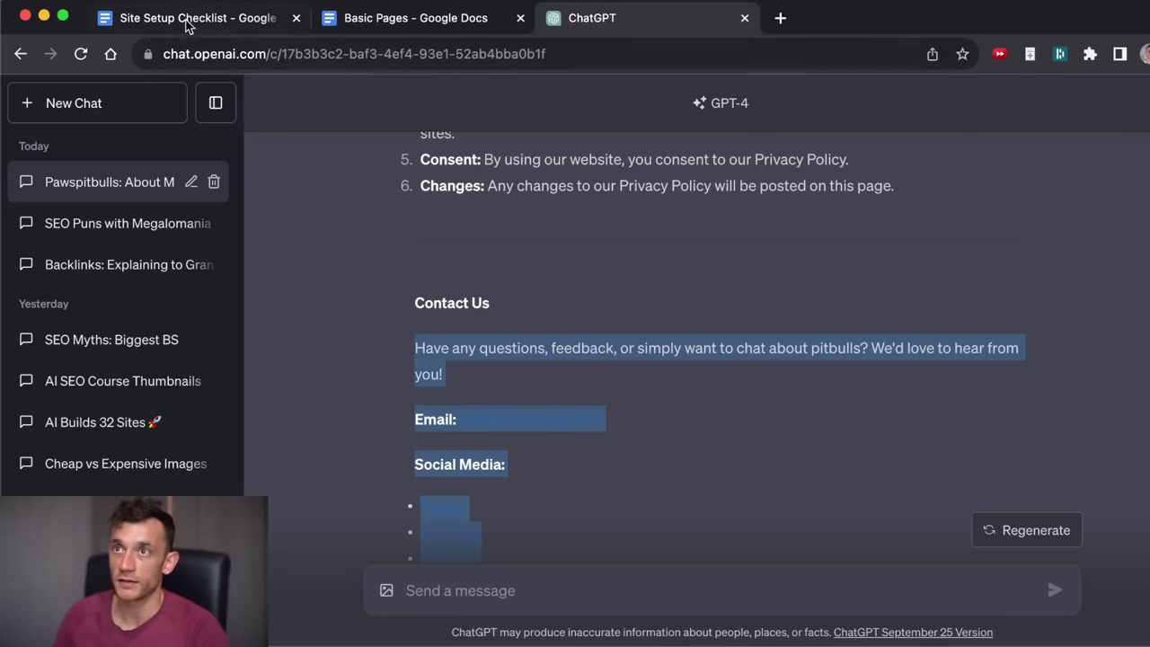
Open the PawsPitbulls.com homepage and look through its post listing down to the page numbers.
{"action": "left_click", "coordinate": [190, 18]}
{"action": "key", "text": "super+shift+t"}
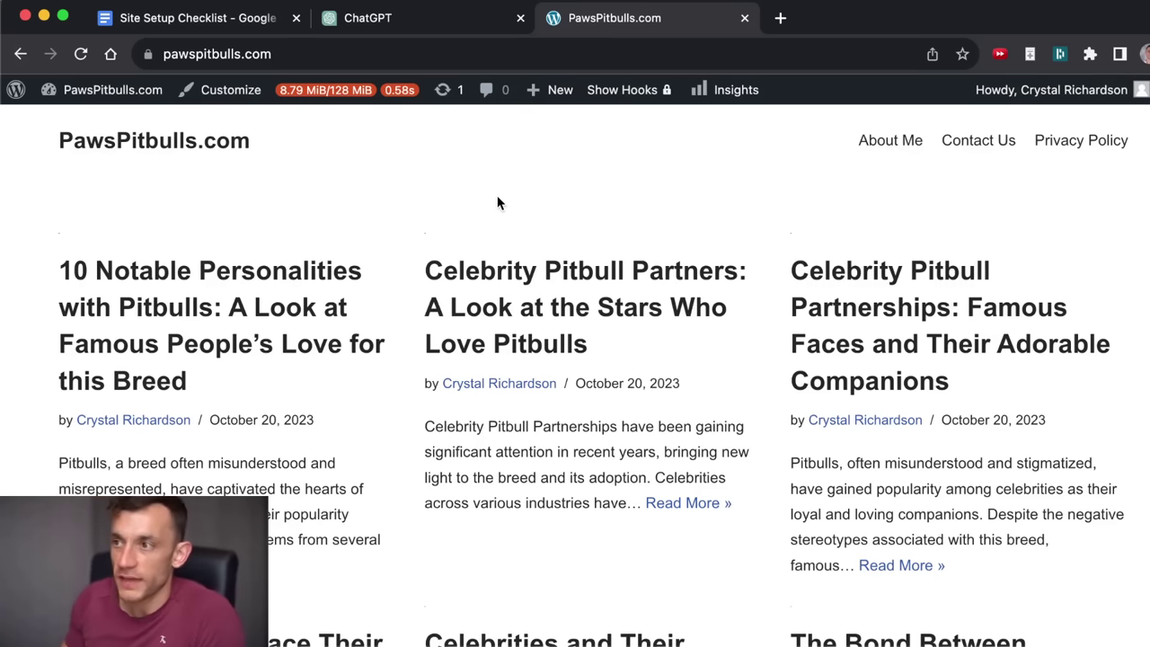
{"action": "scroll", "coordinate": [684, 506], "scroll_direction": "down", "scroll_amount": 15}
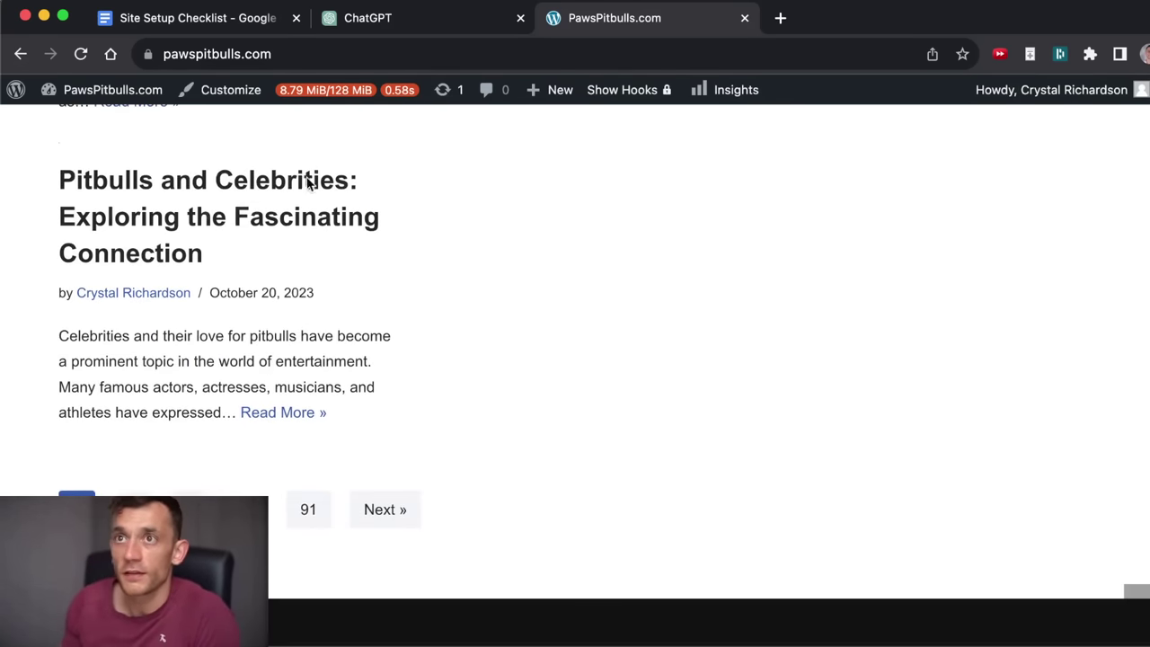
Open the site's WordPress dashboard and check the installed plugins for Regenerate Thumbnails.
{"action": "key", "text": "super+shift+t"}
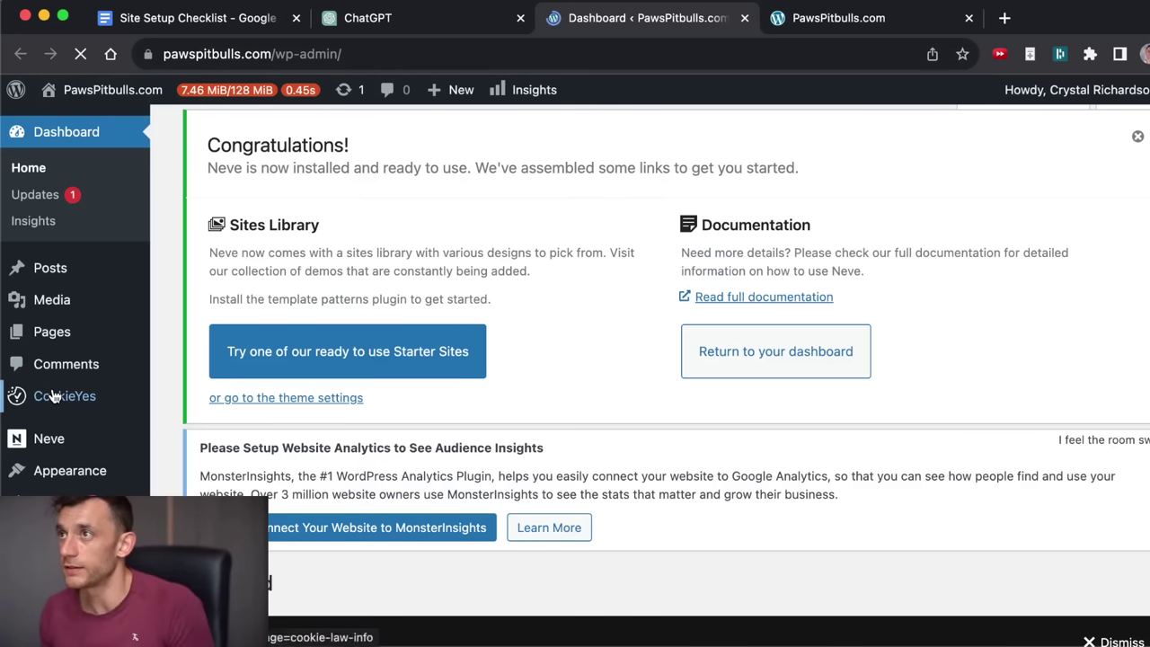
{"action": "scroll", "coordinate": [178, 474], "scroll_direction": "down", "scroll_amount": 4}
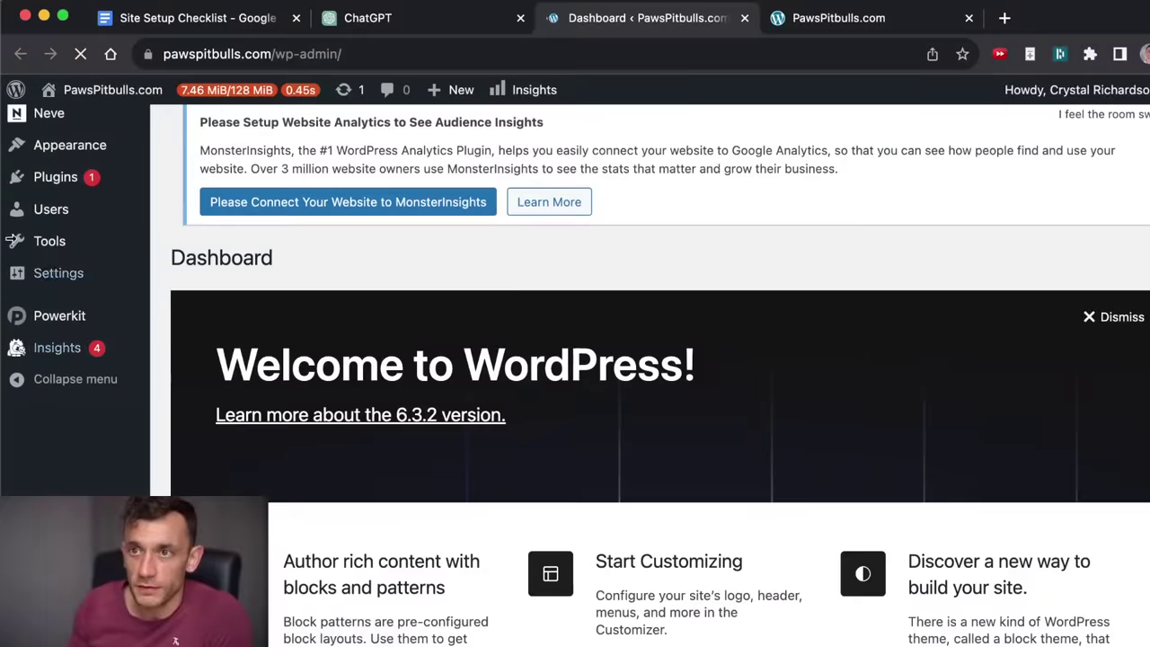
{"action": "scroll", "coordinate": [115, 275], "scroll_direction": "up", "scroll_amount": 3}
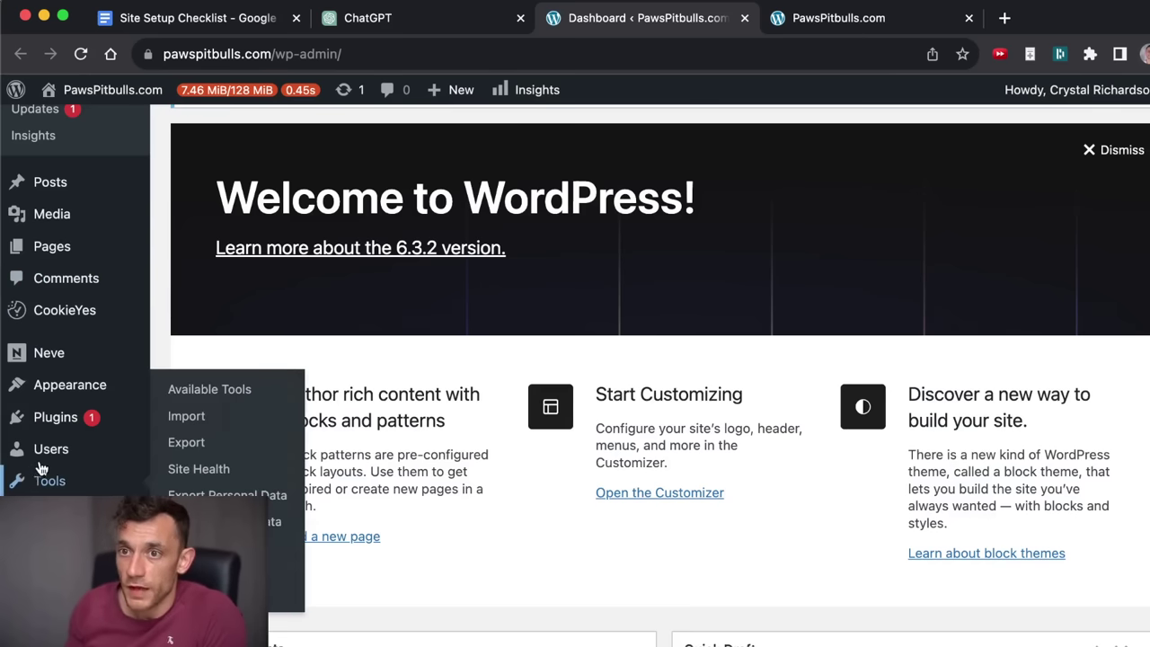
{"action": "left_click", "coordinate": [108, 419]}
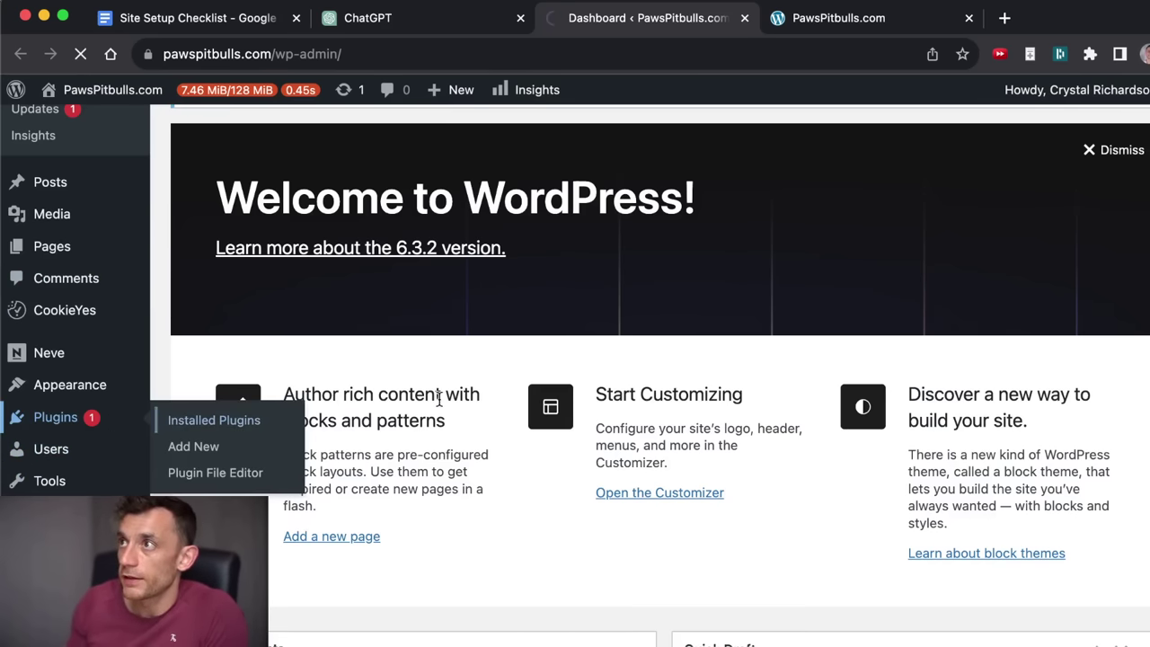
{"action": "left_click", "coordinate": [873, 18]}
{"action": "scroll", "coordinate": [426, 169], "scroll_direction": "up", "scroll_amount": 10}
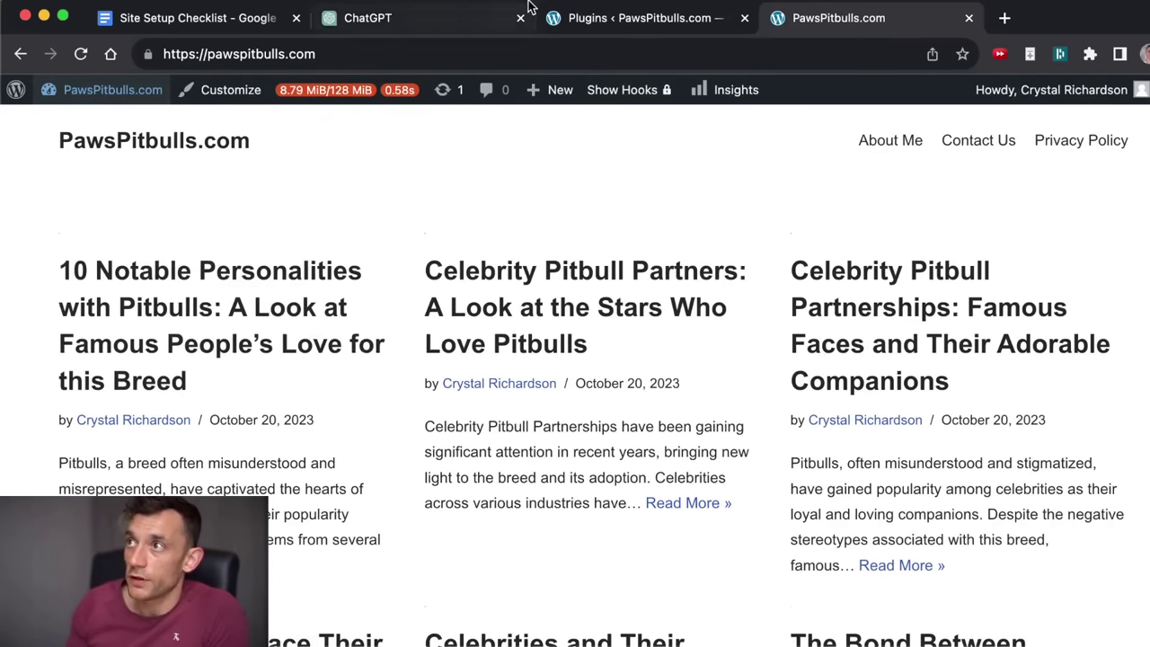
{"action": "left_click", "coordinate": [574, 17]}
{"action": "scroll", "coordinate": [464, 503], "scroll_direction": "down", "scroll_amount": 10}
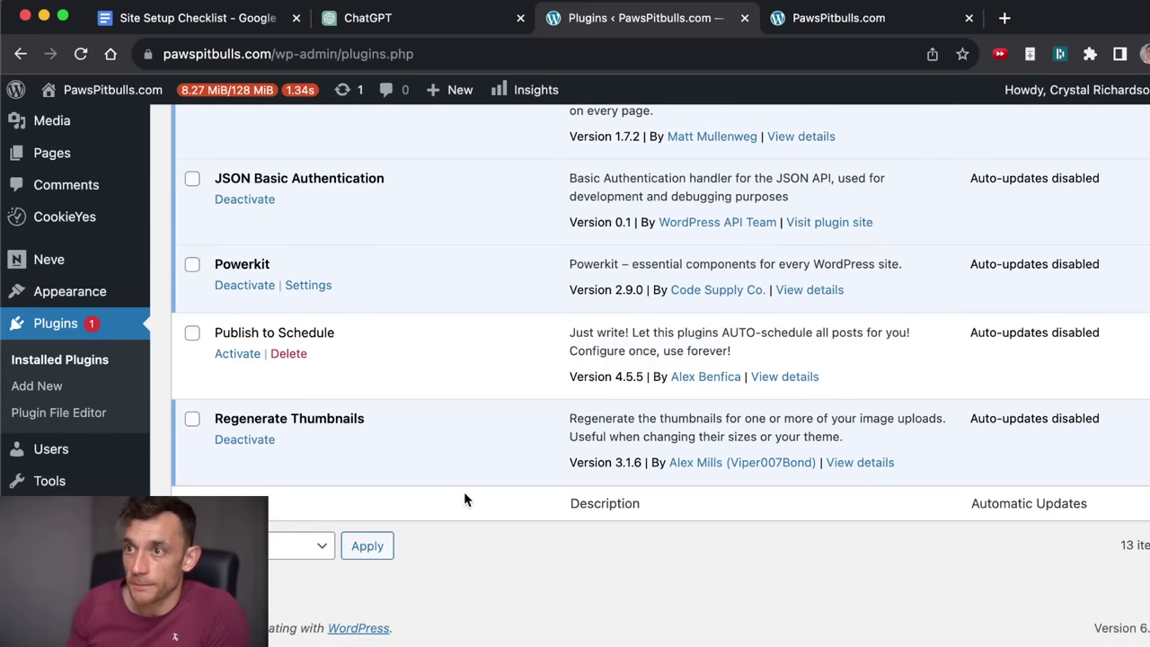
Open the Regenerate Thumbnails tool in its own tab.
{"action": "mouse_move", "coordinate": [53, 485]}
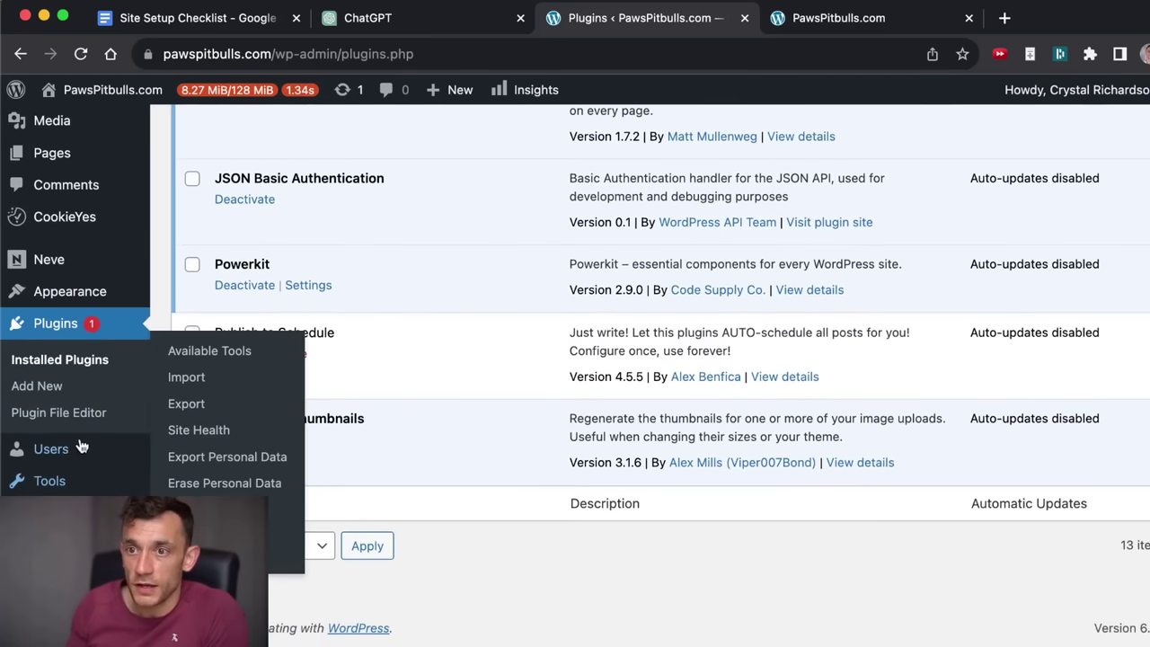
{"action": "left_click", "coordinate": [207, 509], "text": "super"}
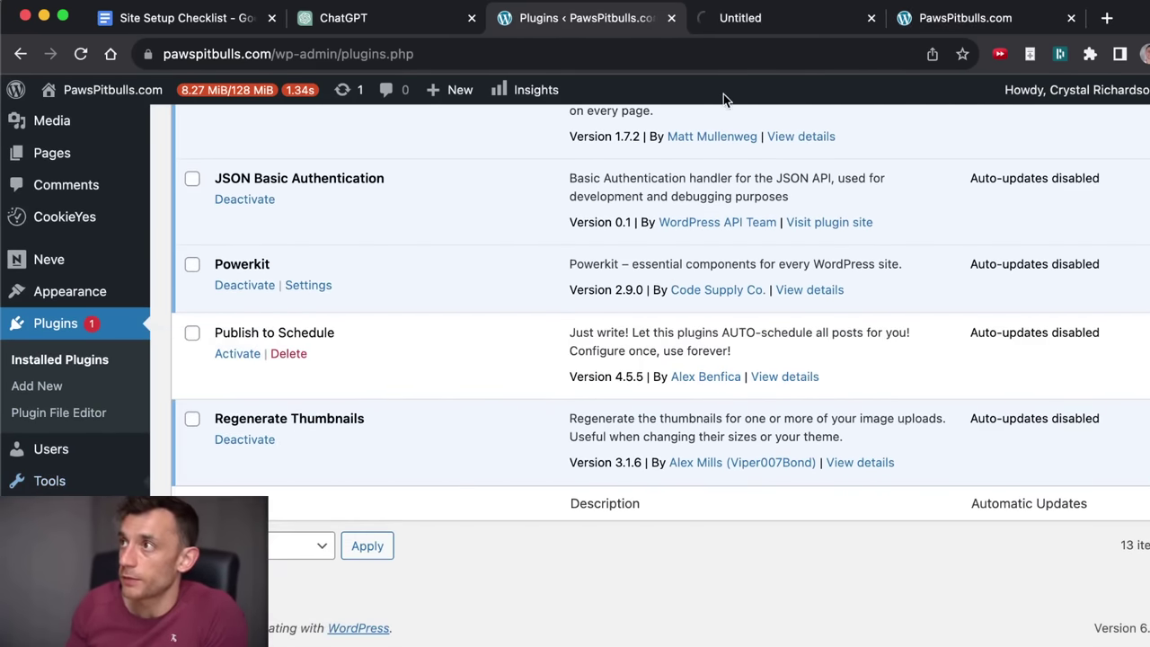
{"action": "left_click", "coordinate": [746, 18]}
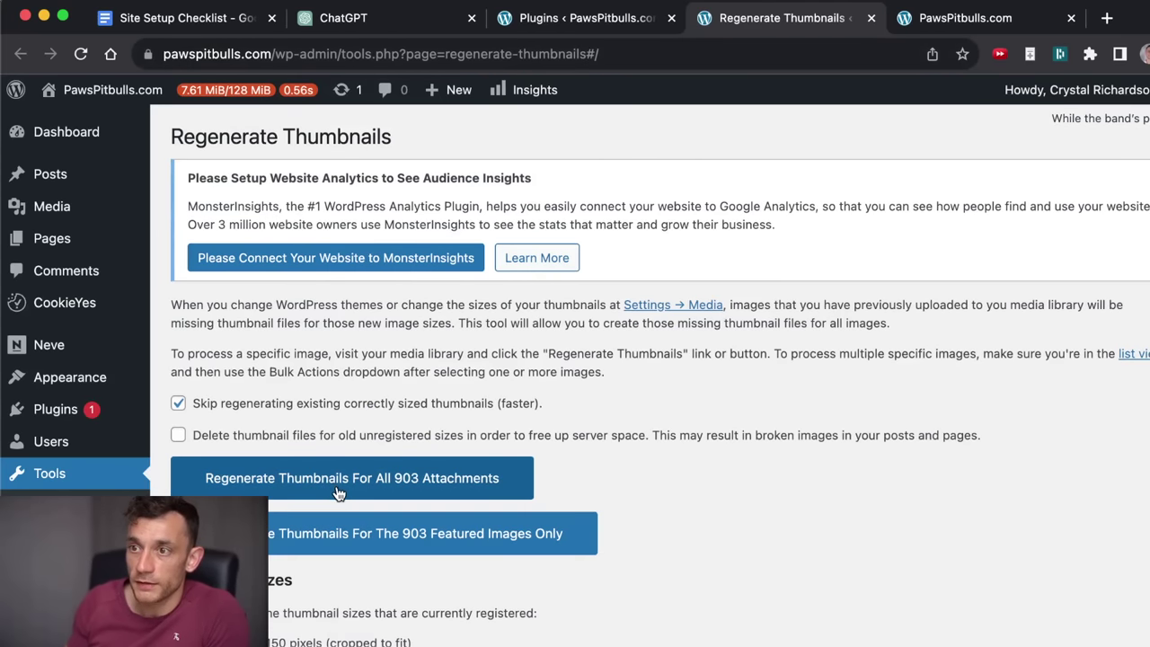
Start regenerating thumbnails for all attachments and move that browser tab to the front.
{"action": "left_click", "coordinate": [512, 490]}
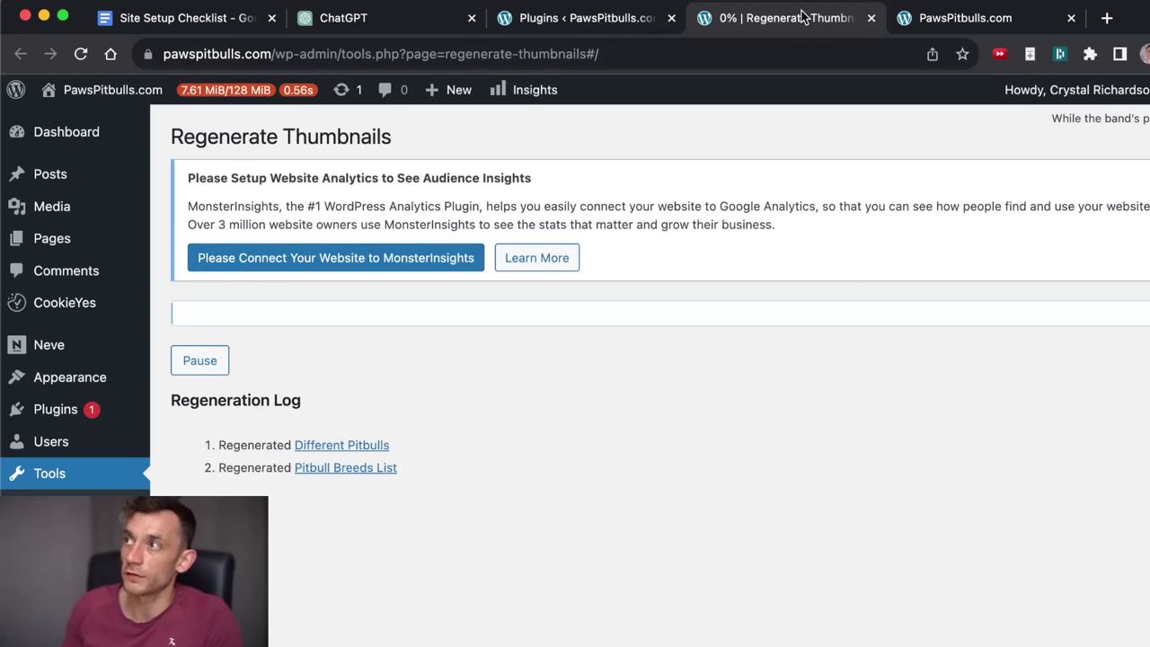
{"action": "left_click_drag", "start_coordinate": [803, 17], "coordinate": [236, 20]}
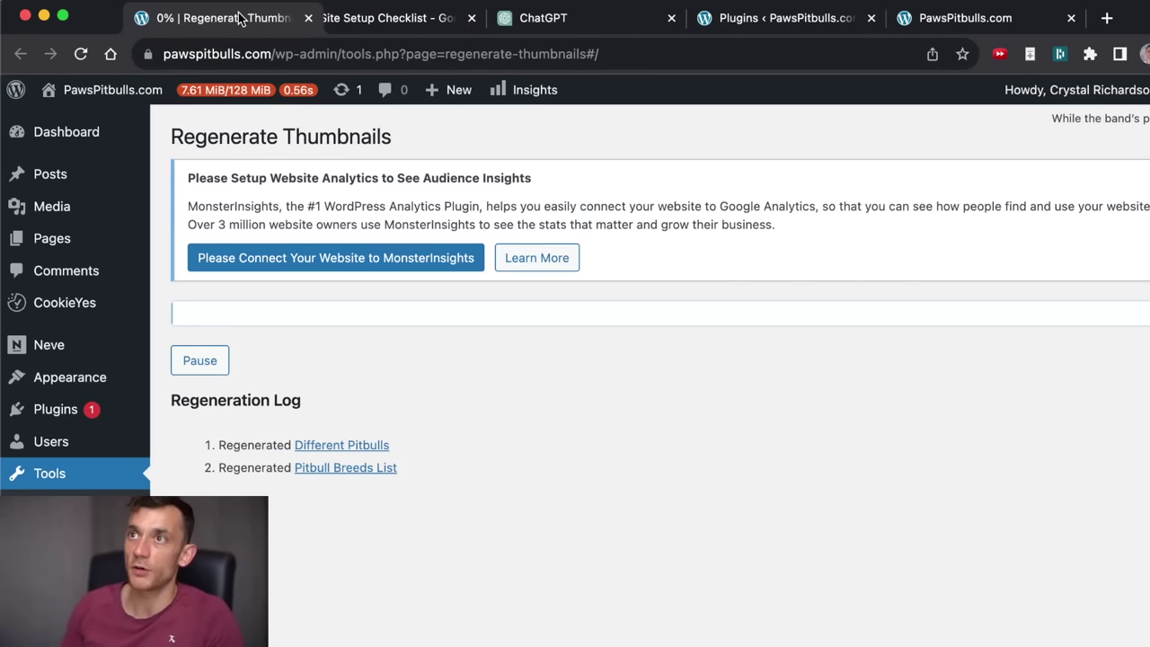
{"action": "left_click", "coordinate": [742, 22]}
Review the crossed-out items in the Site Setup Checklist and pick out the Setup author box item.
{"action": "left_click", "coordinate": [423, 20]}
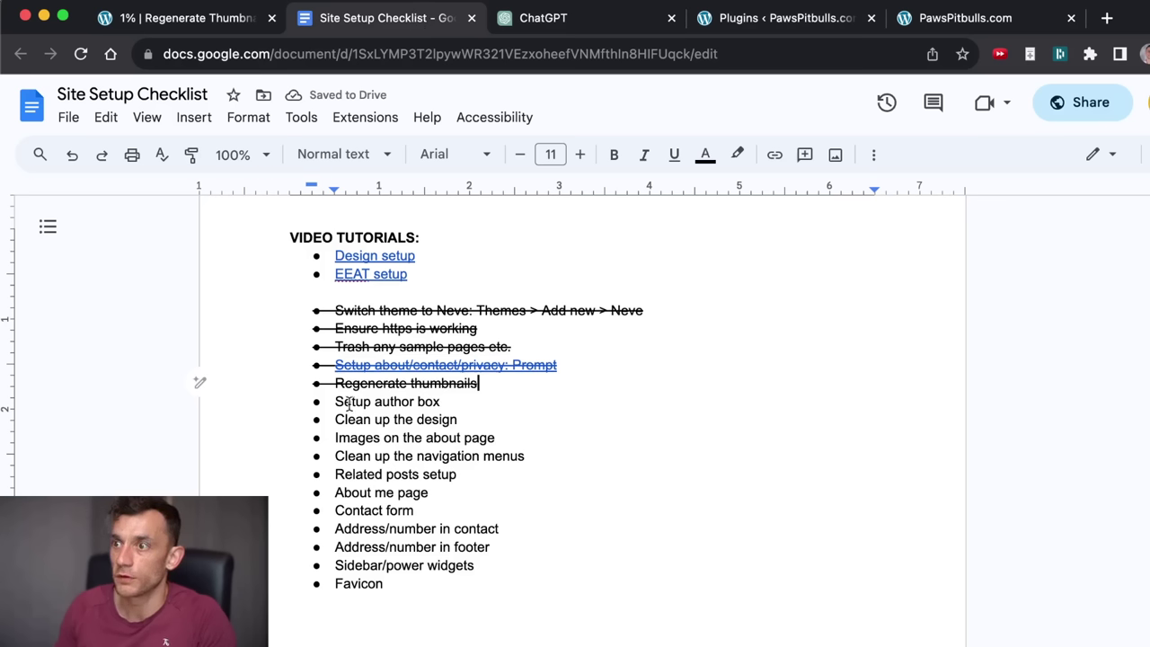
{"action": "left_click_drag", "start_coordinate": [329, 310], "coordinate": [681, 380]}
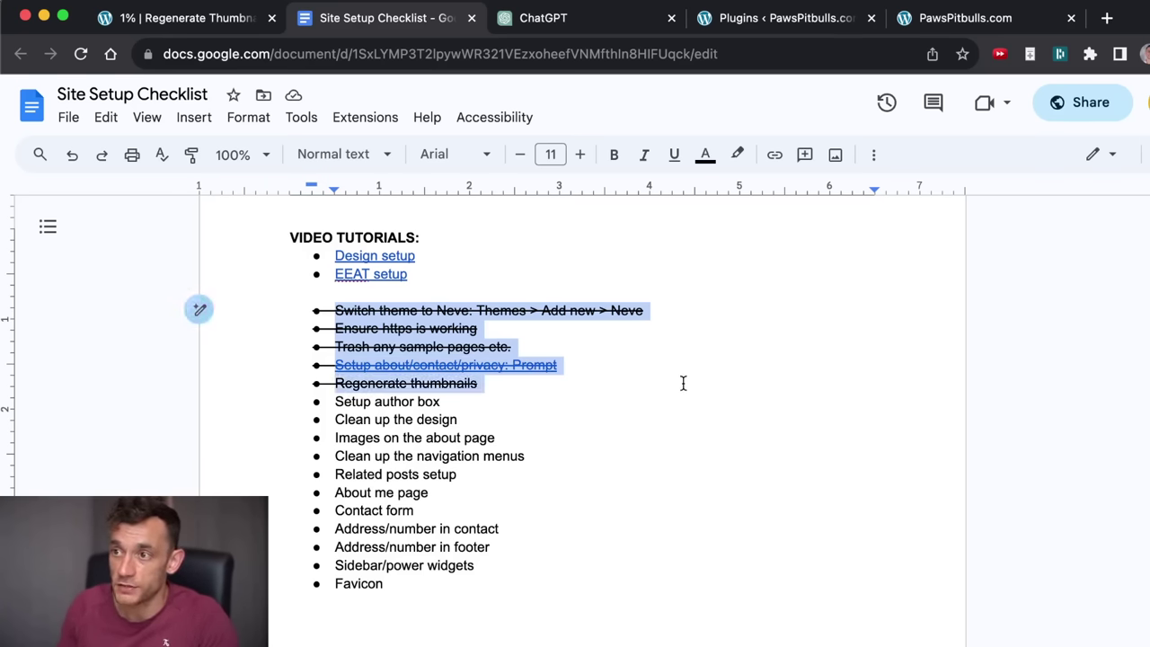
{"action": "left_click", "coordinate": [456, 405]}
Open the list of all users in the site's WordPress dashboard.
{"action": "left_click", "coordinate": [732, 15]}
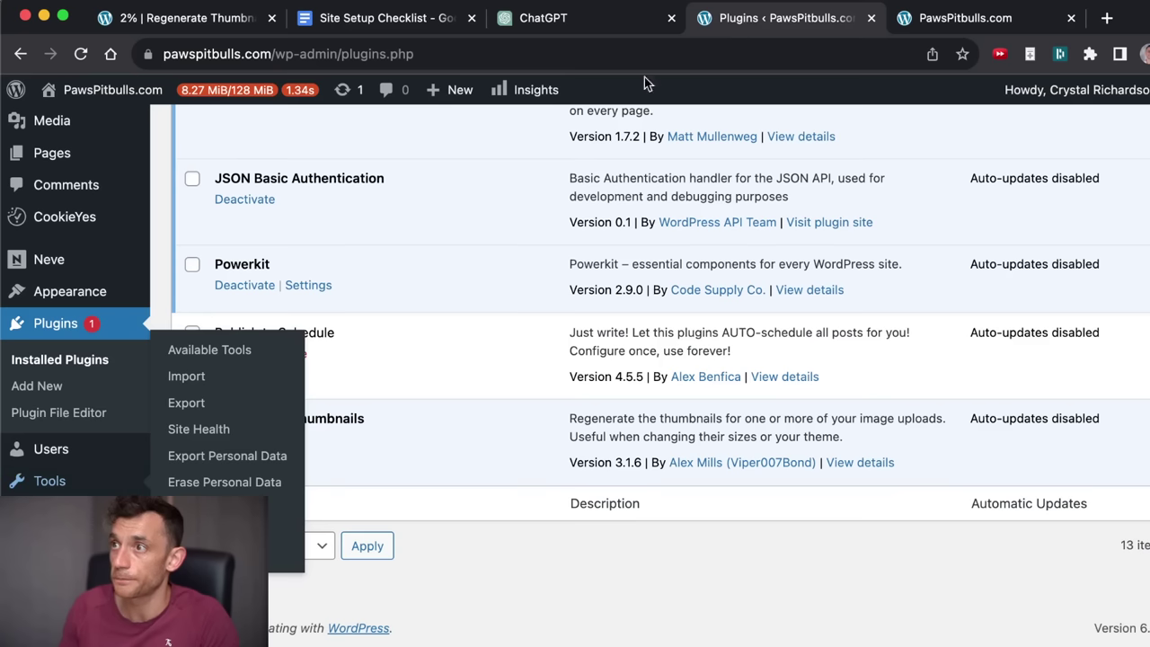
{"action": "mouse_move", "coordinate": [107, 464]}
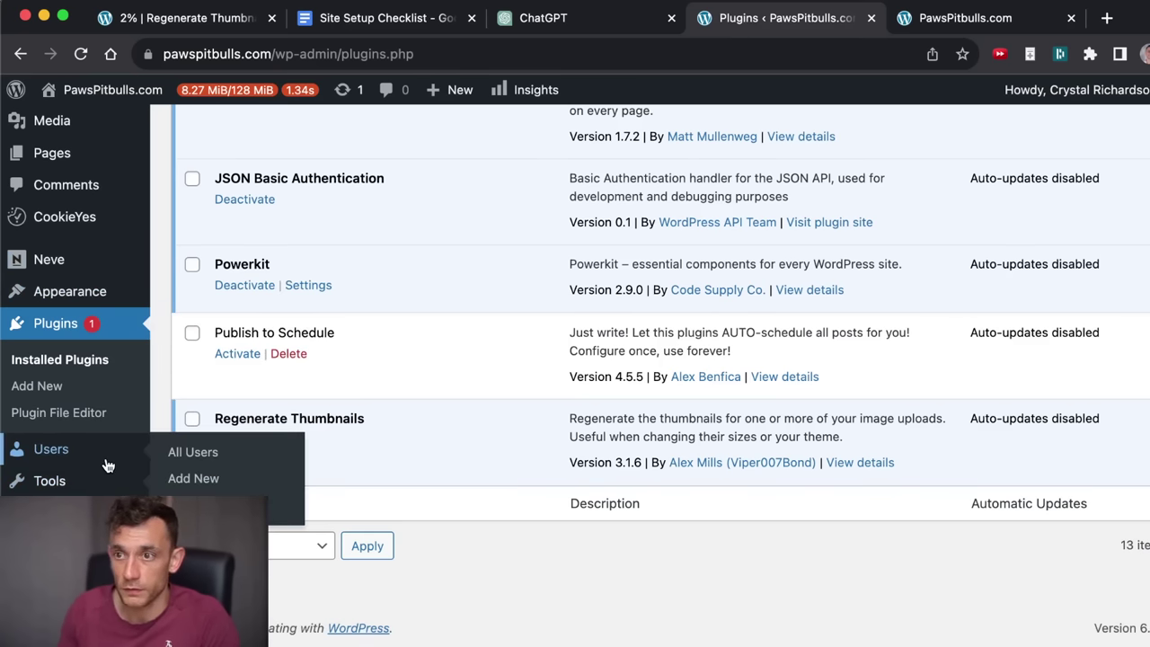
{"action": "left_click", "coordinate": [244, 454]}
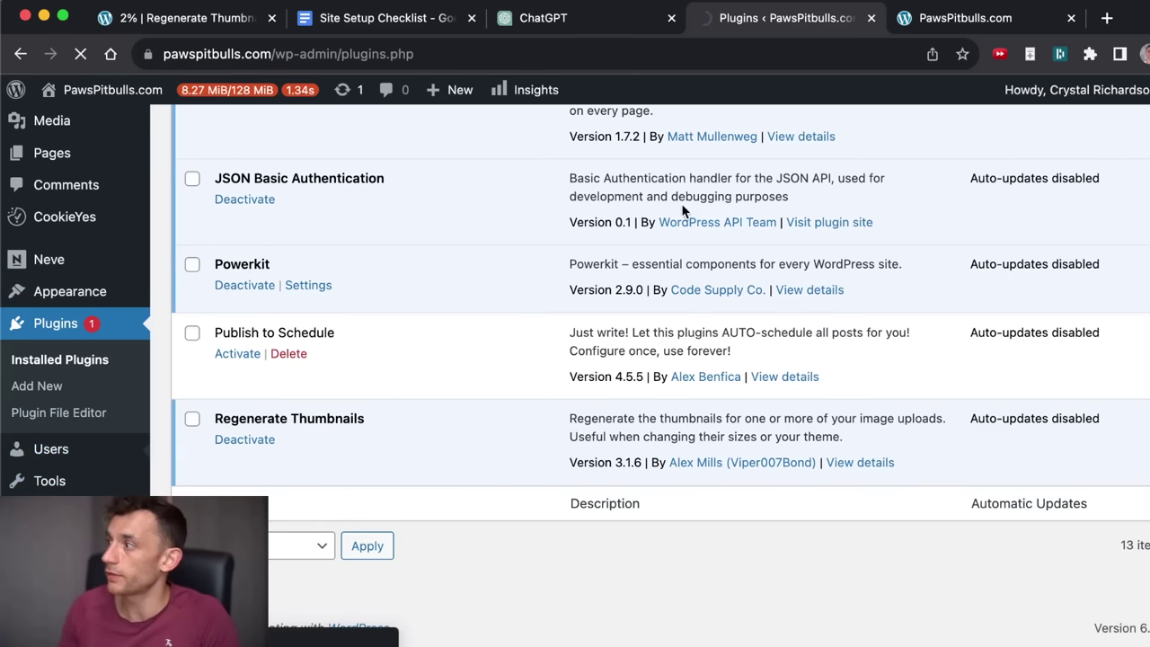
Look through the author bylines in the PawsPitbulls.com homepage posts and return to the Users list.
{"action": "left_click", "coordinate": [919, 25]}
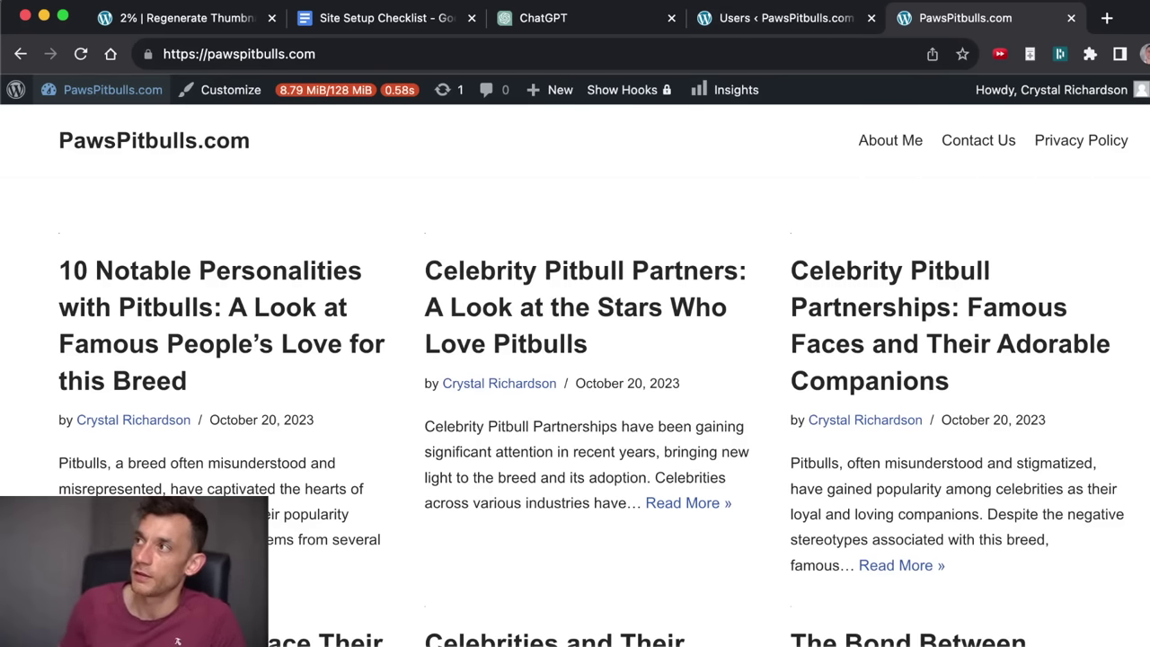
{"action": "scroll", "coordinate": [850, 457], "scroll_direction": "down", "scroll_amount": 15}
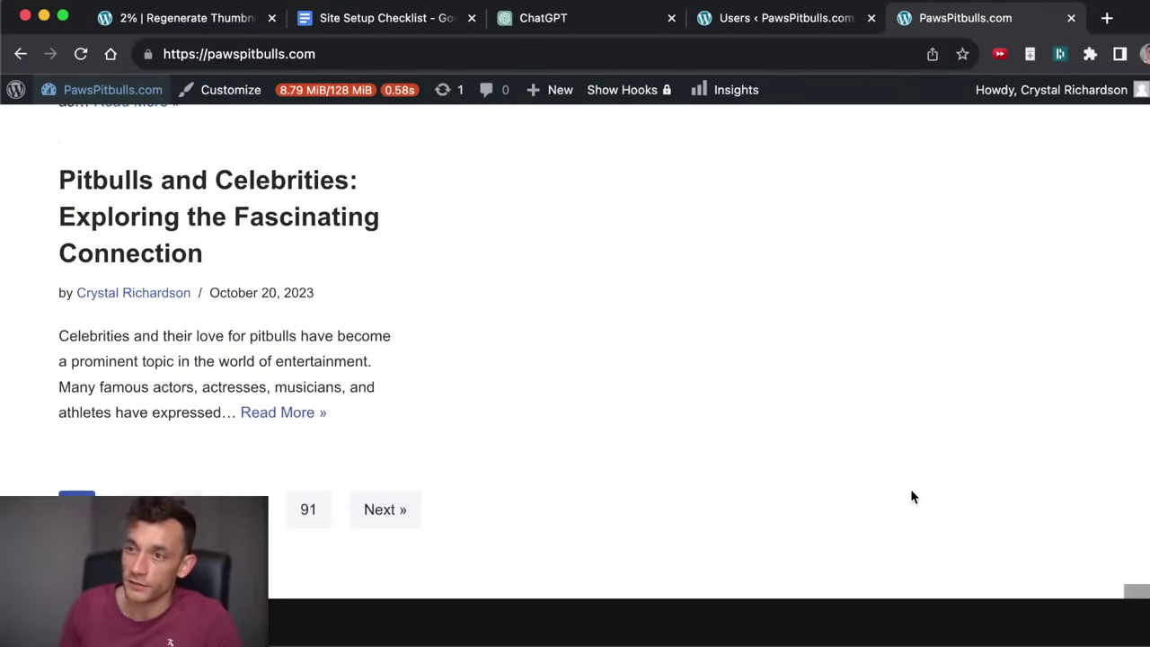
{"action": "scroll", "coordinate": [853, 431], "scroll_direction": "up", "scroll_amount": 15}
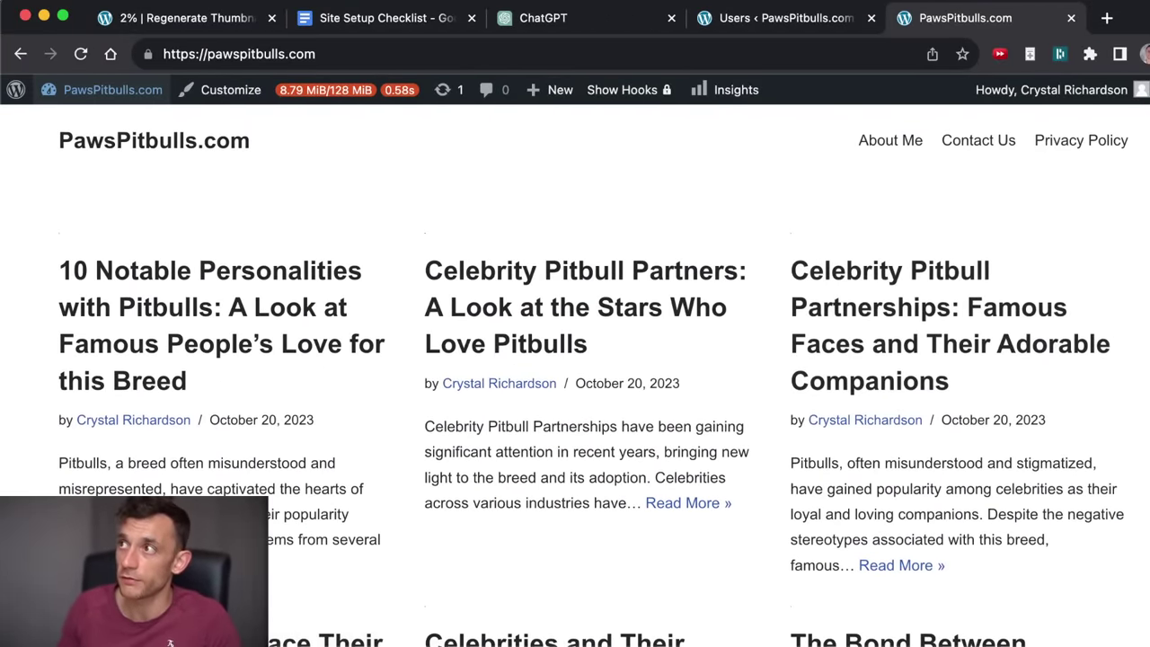
{"action": "left_click", "coordinate": [794, 16]}
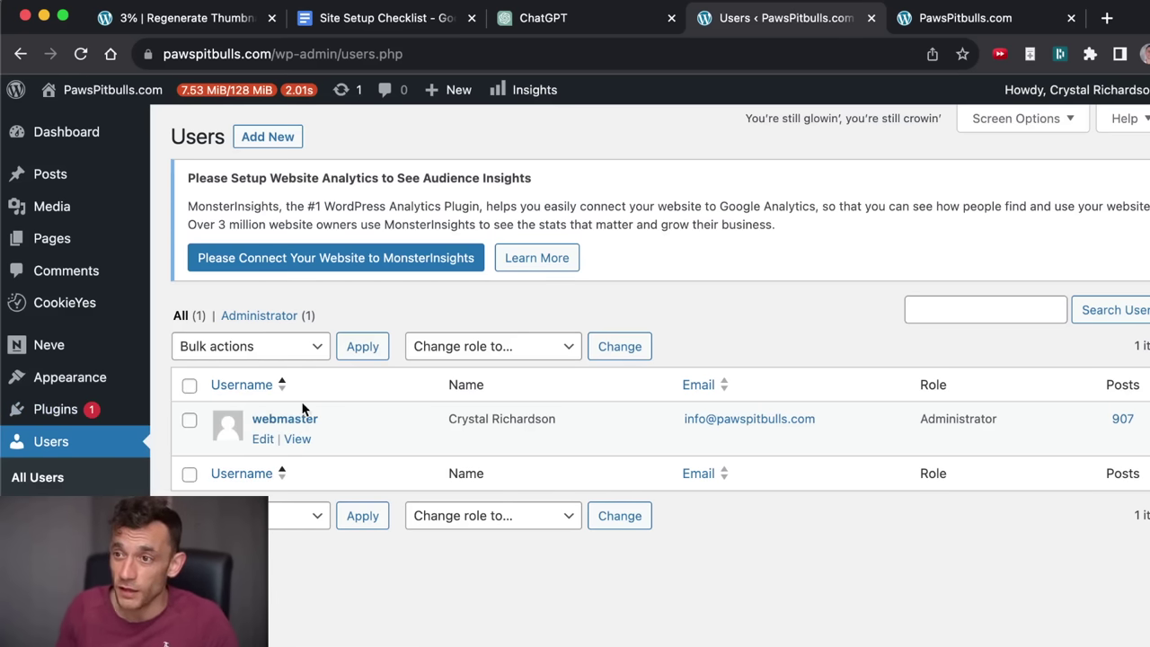
Open the webmaster user's profile for editing and replace the first and last name with the new author's.
{"action": "left_click", "coordinate": [269, 439]}
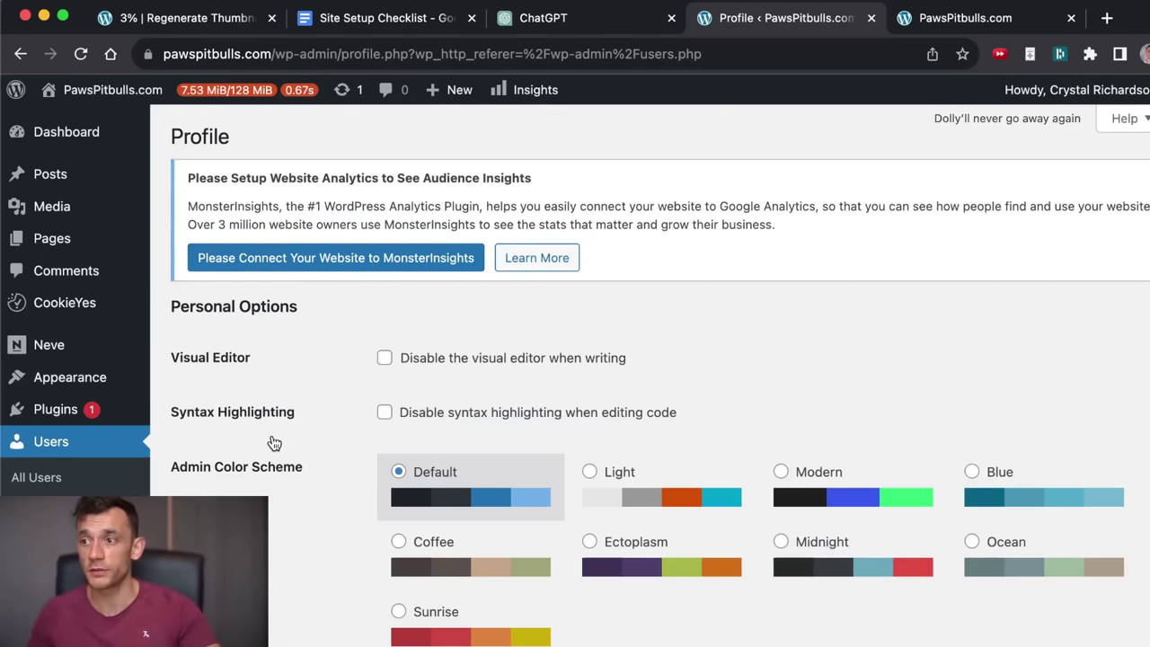
{"action": "scroll", "coordinate": [274, 443], "scroll_direction": "down", "scroll_amount": 10}
{"action": "scroll", "coordinate": [667, 116], "scroll_direction": "down", "scroll_amount": 2}
{"action": "double_click", "coordinate": [683, 311]}
{"action": "type", "text": "Julian"}
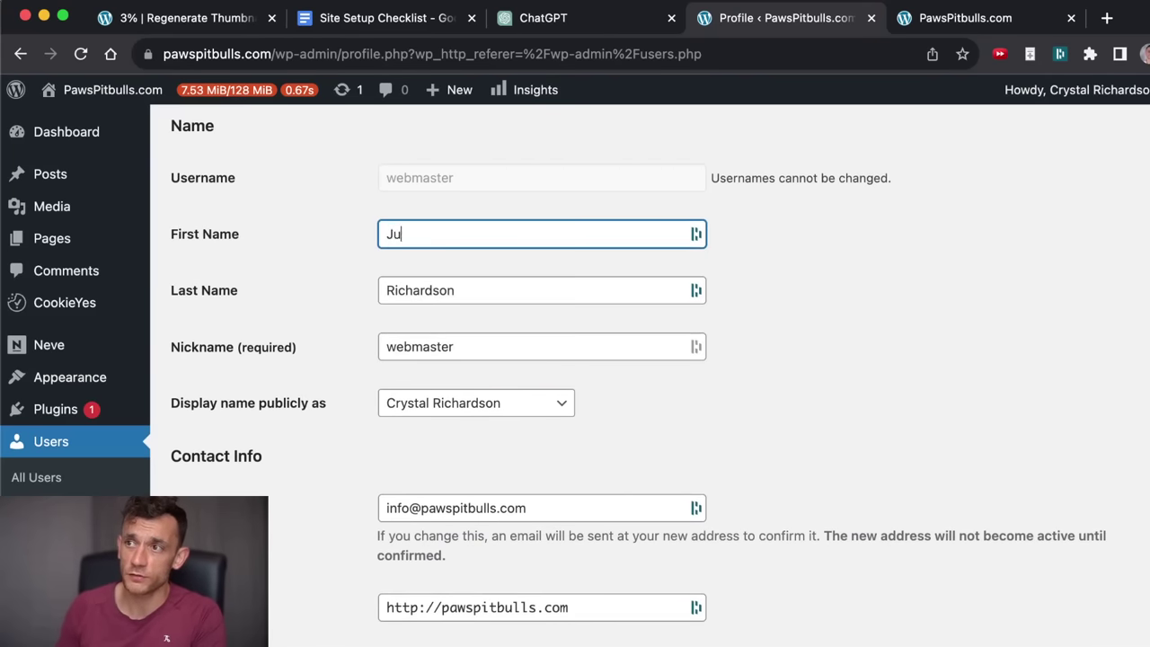
{"action": "key", "text": "Tab"}
{"action": "type", "text": "Goldie"}
{"action": "key", "text": "Tab"}
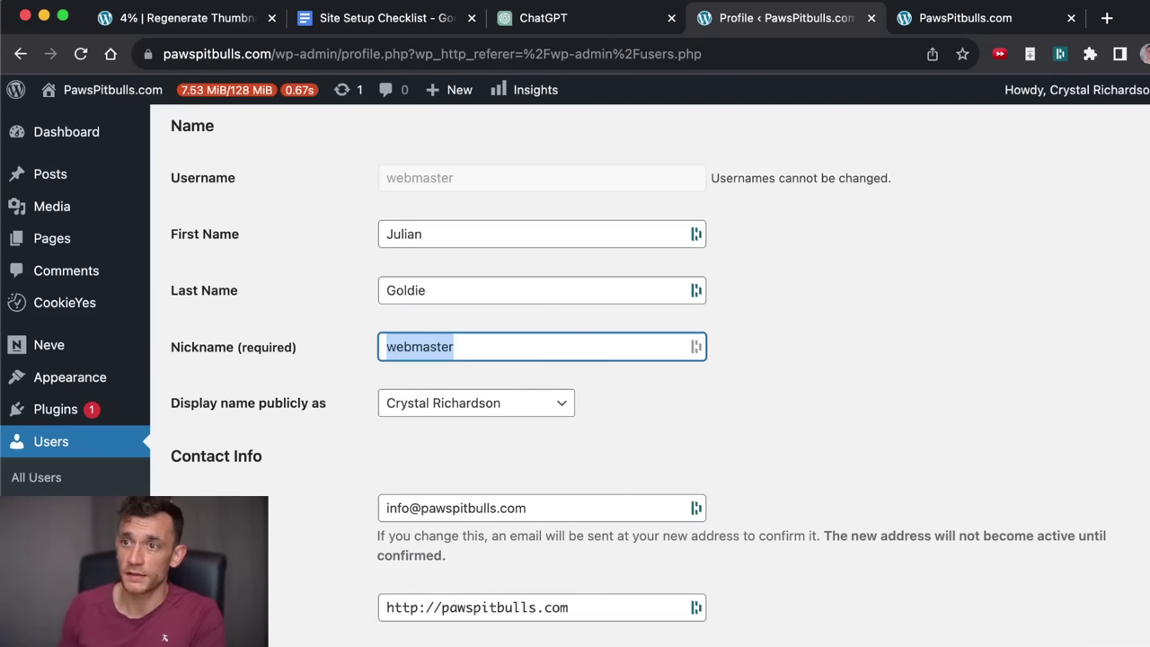
Replace the webmaster nickname with the author's full name.
{"action": "type", "text": "Julian Goldie"}
{"action": "key", "text": "BackSpace"}
{"action": "key", "text": "BackSpace"}
{"action": "key", "text": "BackSpace"}
{"action": "key", "text": "BackSpace"}
{"action": "key", "text": "BackSpace"}
{"action": "key", "text": "BackSpace"}
{"action": "key", "text": "BackSpace"}
{"action": "type", "text": "Goldie"}
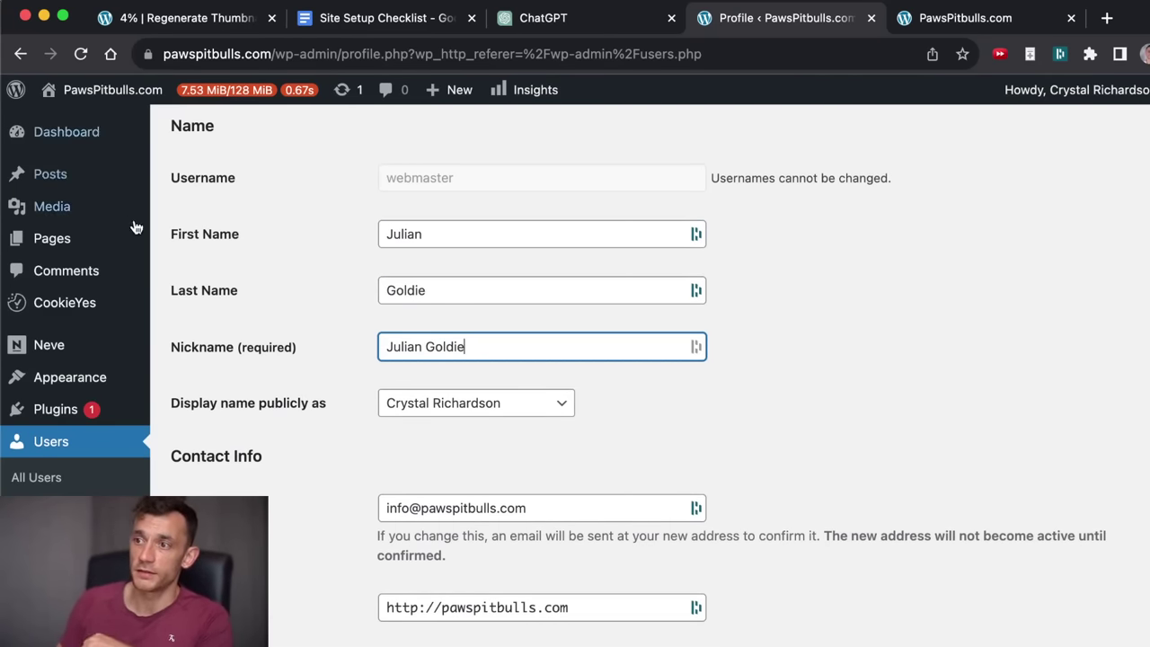
Set the publicly displayed name to the author's full name and update the profile.
{"action": "left_click", "coordinate": [477, 423]}
{"action": "left_click", "coordinate": [477, 409]}
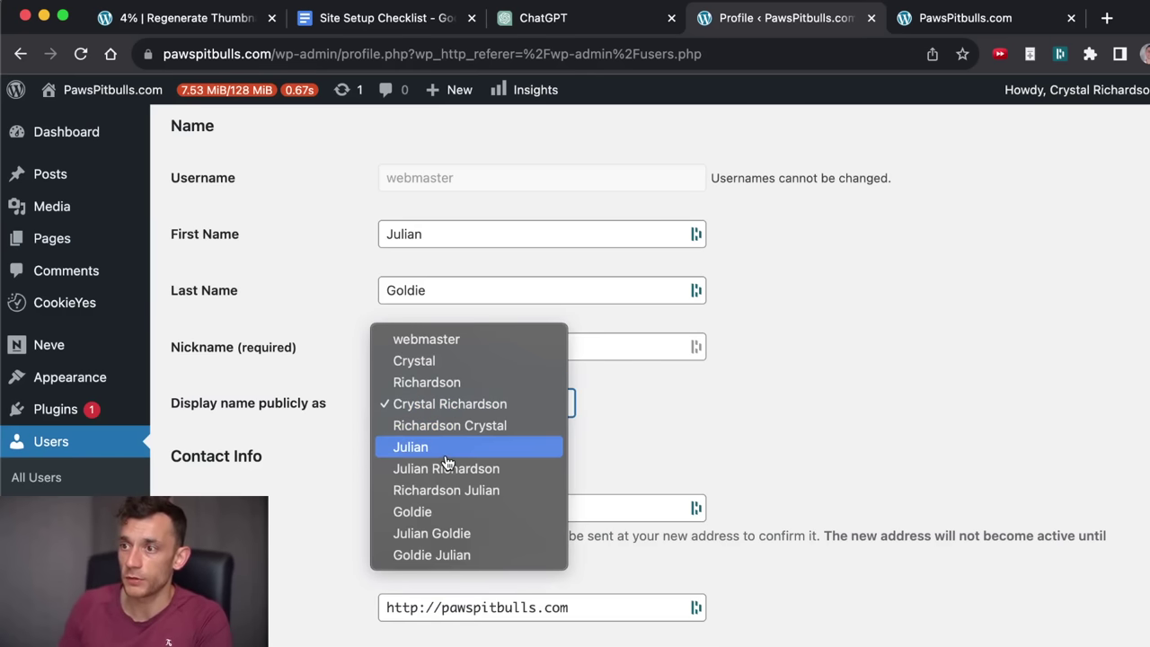
{"action": "left_click", "coordinate": [438, 536]}
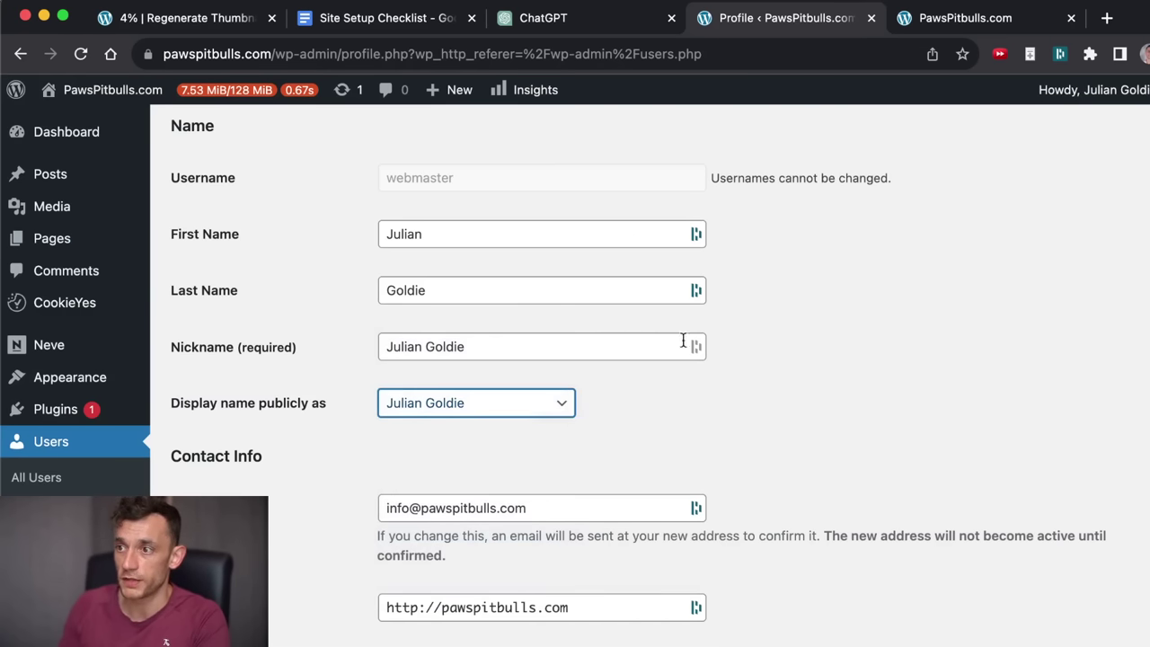
{"action": "scroll", "coordinate": [809, 409], "scroll_direction": "down", "scroll_amount": 15}
{"action": "left_click", "coordinate": [224, 548]}
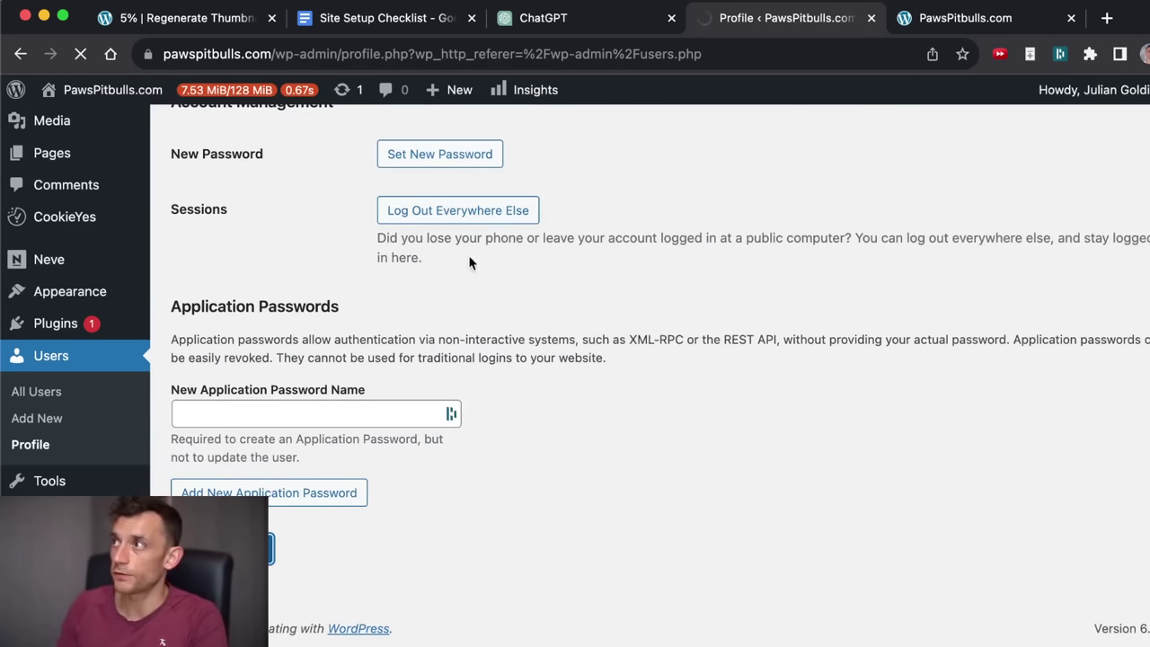
Reload the PawsPitbulls.com homepage to check the post bylines and open page 91 of the post listing.
{"action": "key", "text": "ctrl+Tab"}
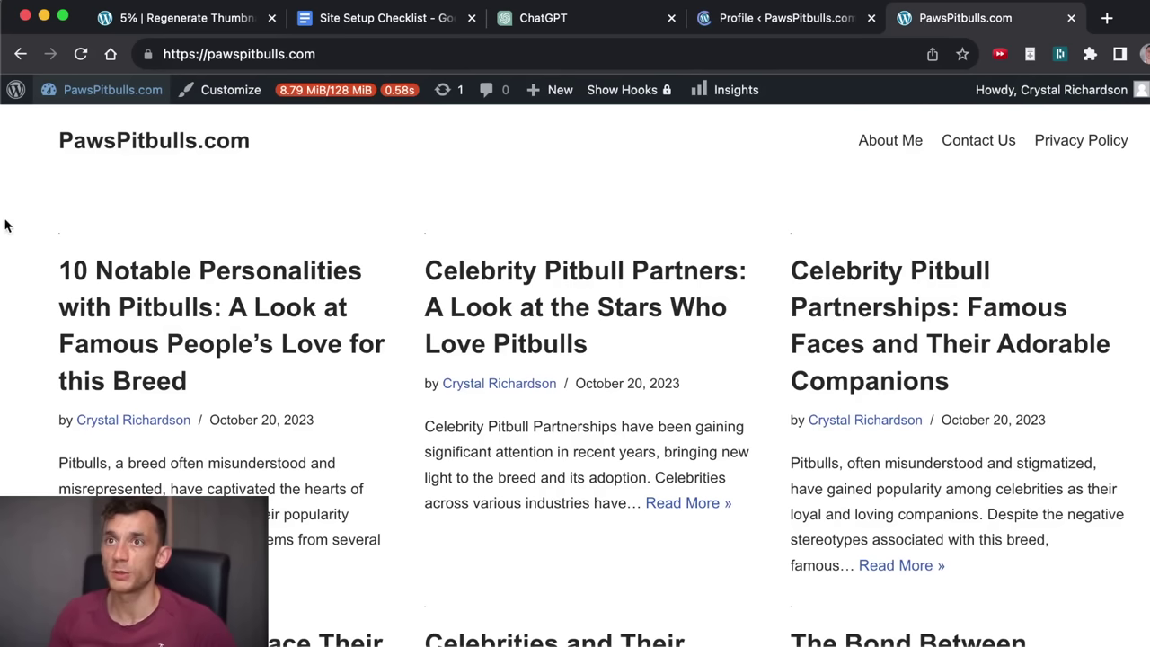
{"action": "left_click", "coordinate": [79, 56]}
{"action": "scroll", "coordinate": [321, 503], "scroll_direction": "down", "scroll_amount": 20}
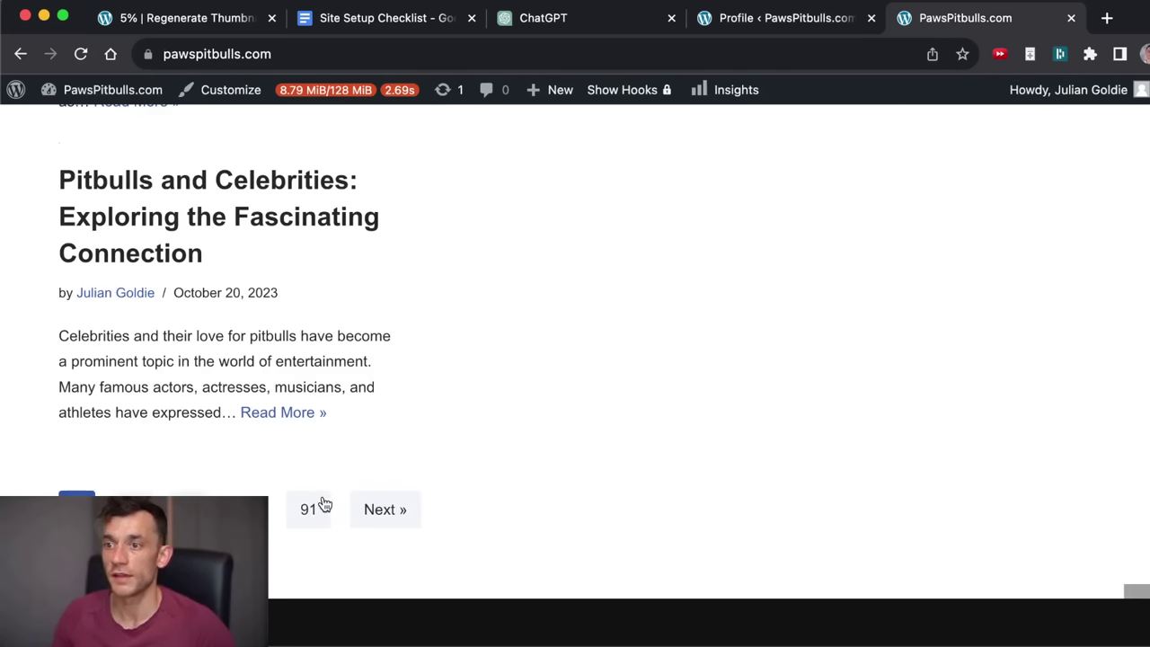
{"action": "left_click", "coordinate": [308, 510]}
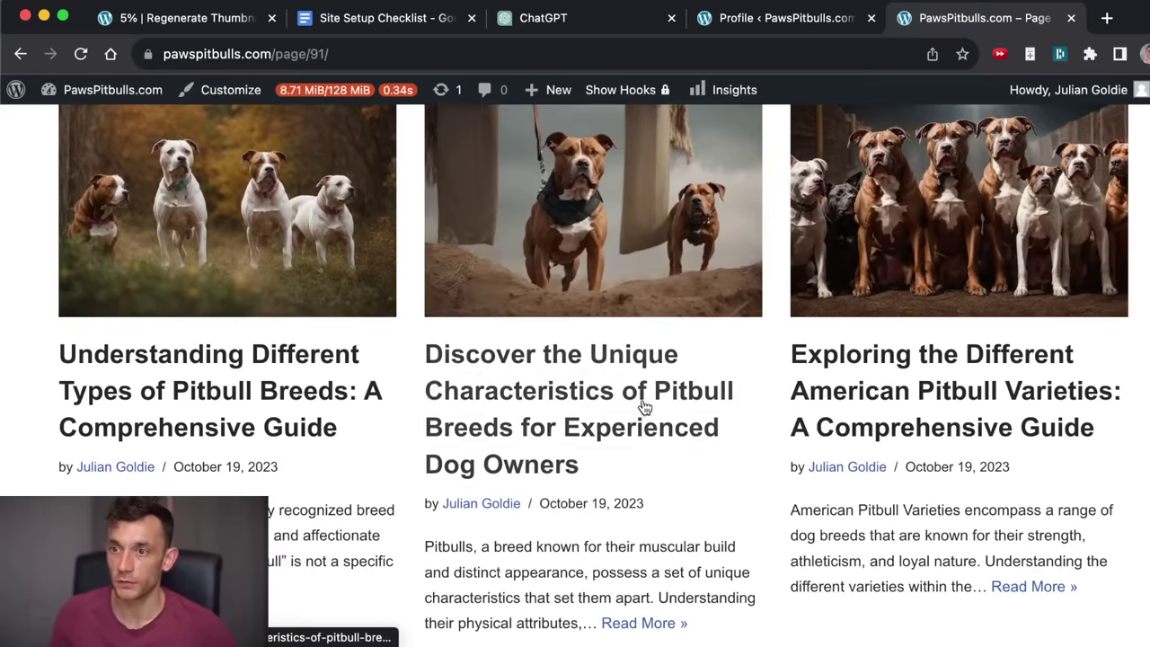
Open the post "Understanding Different Types of Pitbull Breeds: A Comprehensive Guide" and examine its layout from title to end.
{"action": "left_click", "coordinate": [643, 407], "text": "super"}
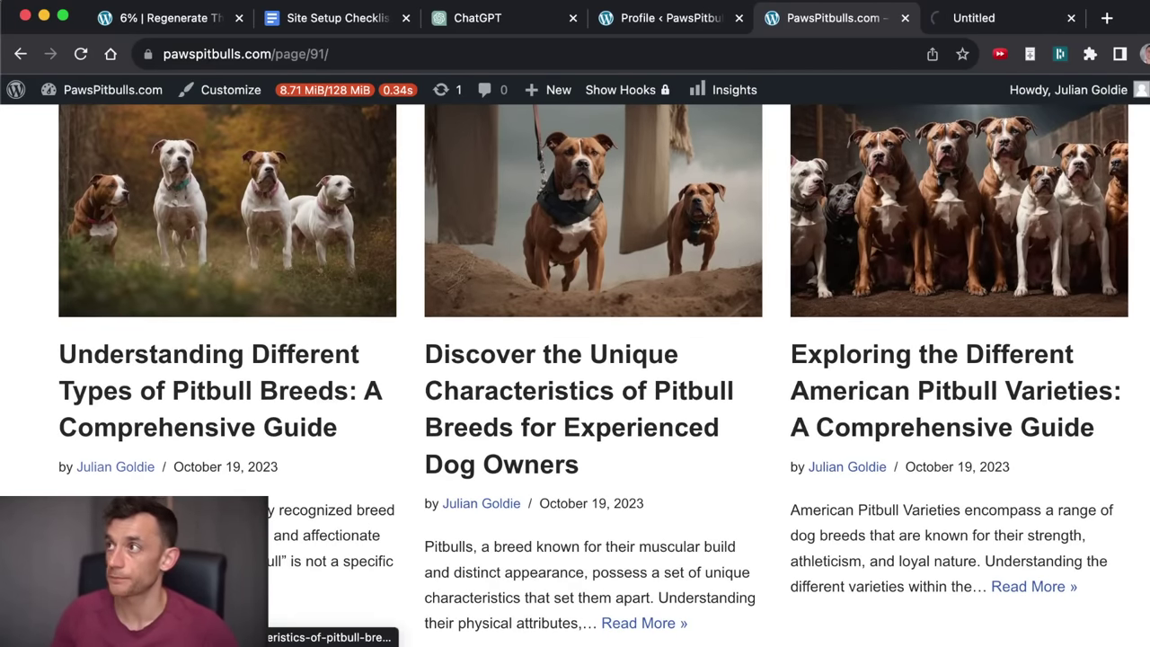
{"action": "scroll", "coordinate": [449, 257], "scroll_direction": "up", "scroll_amount": 3}
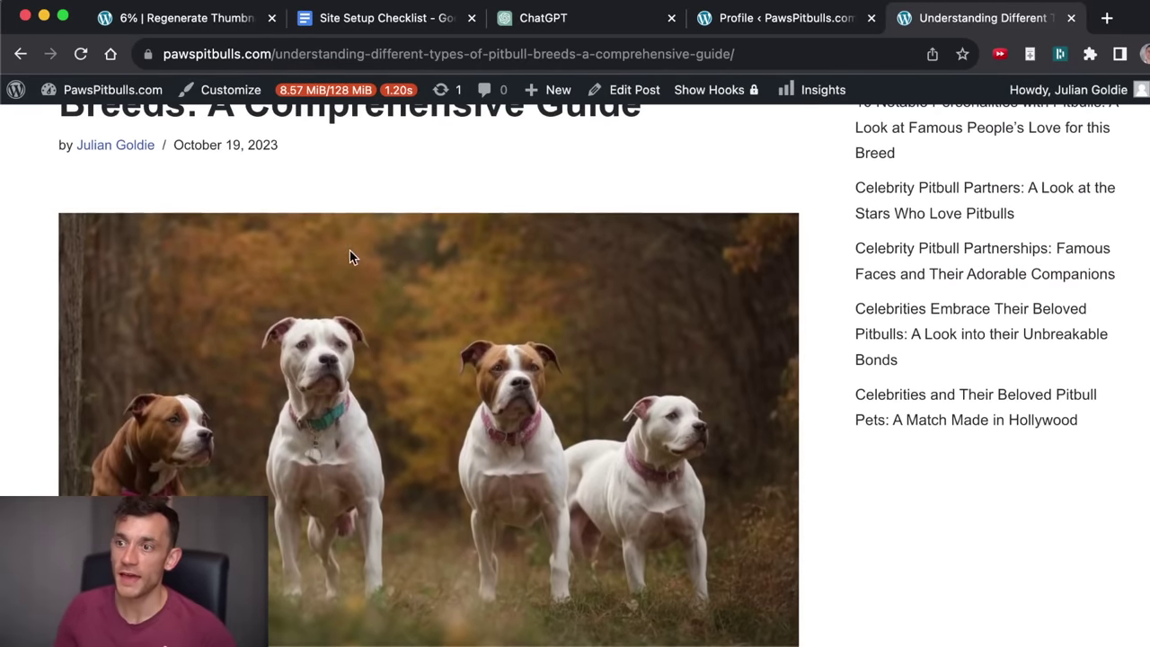
{"action": "scroll", "coordinate": [357, 261], "scroll_direction": "up", "scroll_amount": 3}
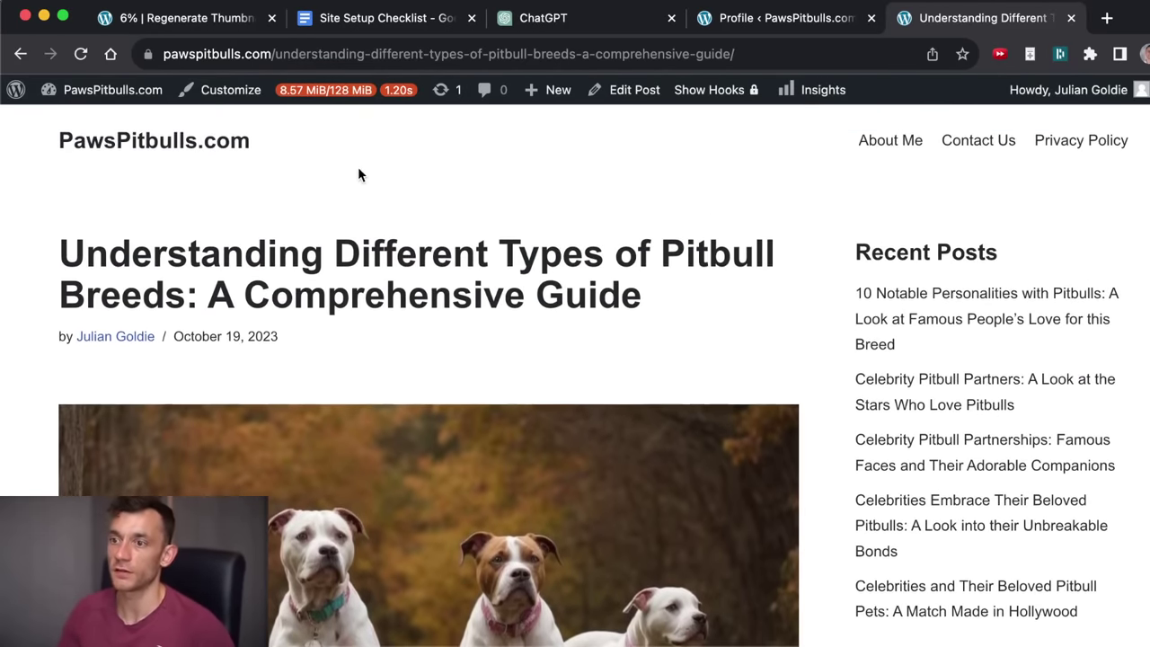
{"action": "scroll", "coordinate": [358, 167], "scroll_direction": "down", "scroll_amount": 10}
{"action": "scroll", "coordinate": [275, 422], "scroll_direction": "up", "scroll_amount": 10}
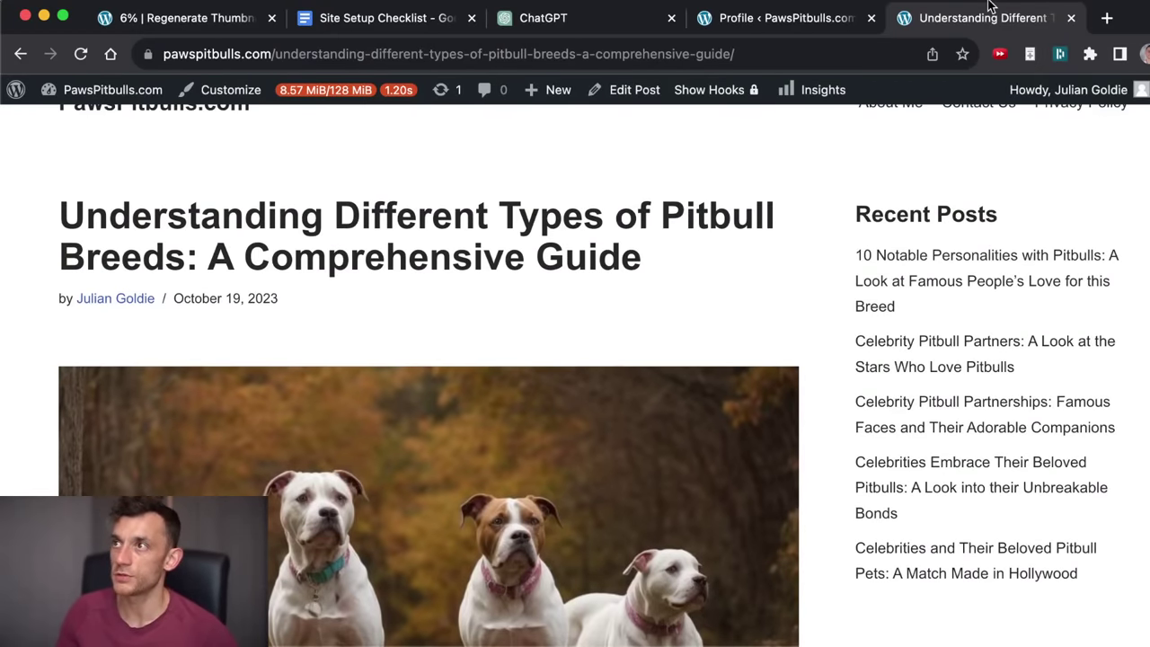
{"action": "scroll", "coordinate": [441, 398], "scroll_direction": "down", "scroll_amount": 20}
{"action": "scroll", "coordinate": [441, 362], "scroll_direction": "up", "scroll_amount": 20}
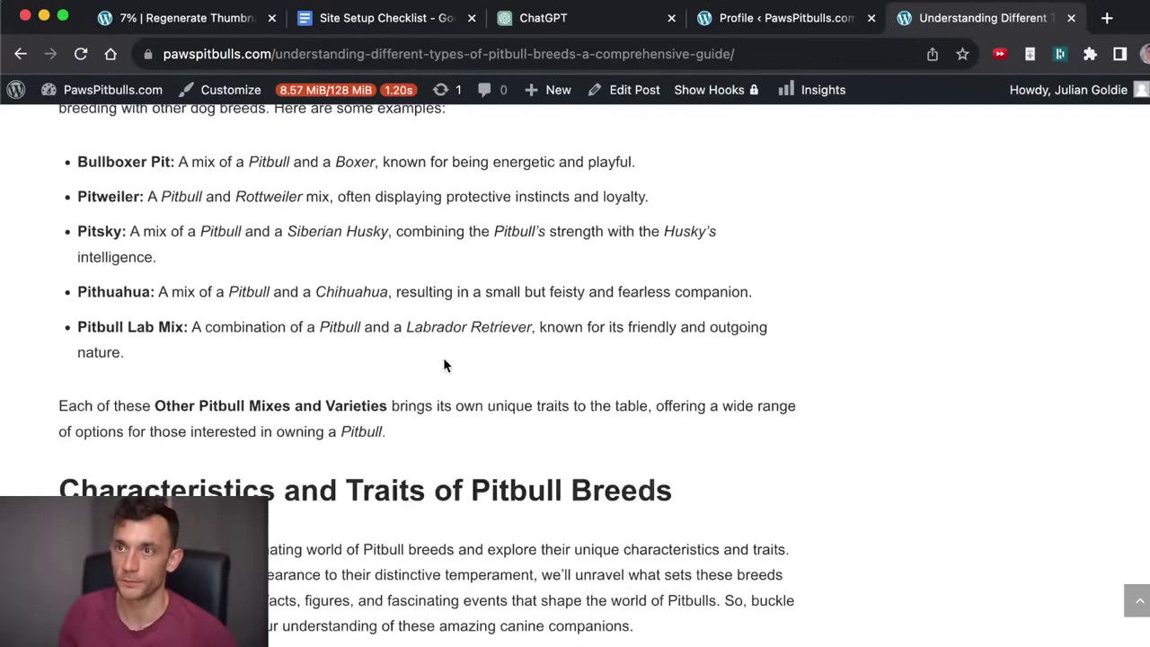
{"action": "scroll", "coordinate": [542, 421], "scroll_direction": "up", "scroll_amount": 5}
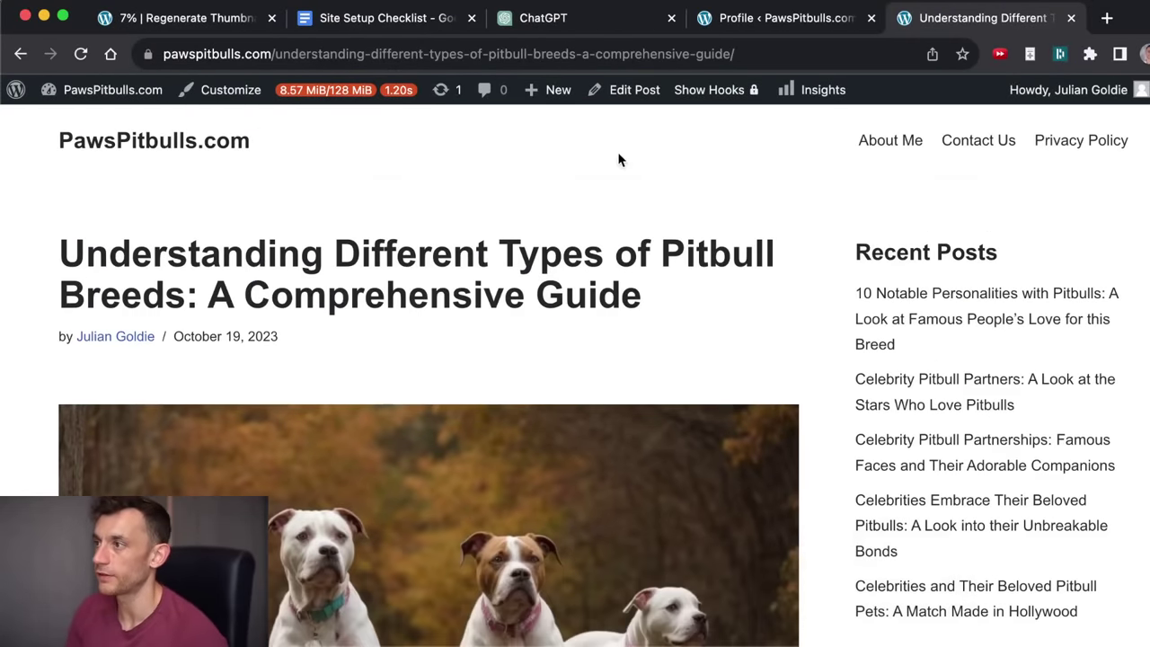
Recheck the author box item in the Site Setup Checklist and look through the site's installed plugins.
{"action": "key", "text": "ctrl+Tab"}
{"action": "key", "text": "ctrl+Tab"}
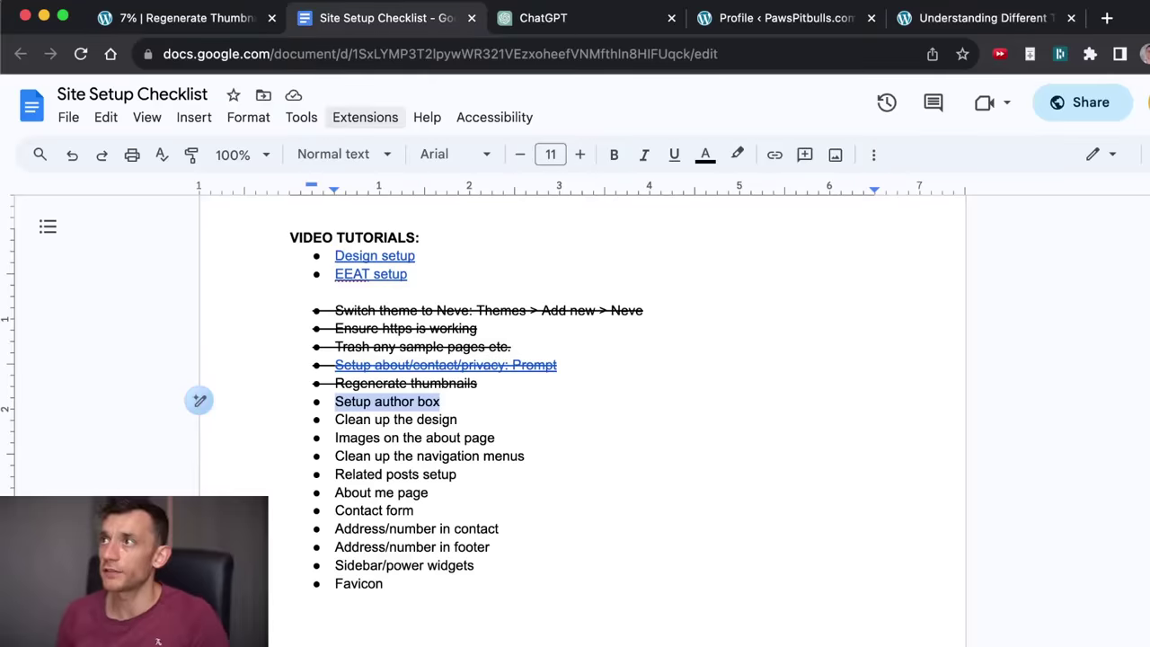
{"action": "key", "text": "ctrl+Tab"}
{"action": "key", "text": "ctrl+Tab"}
{"action": "left_click", "coordinate": [54, 408]}
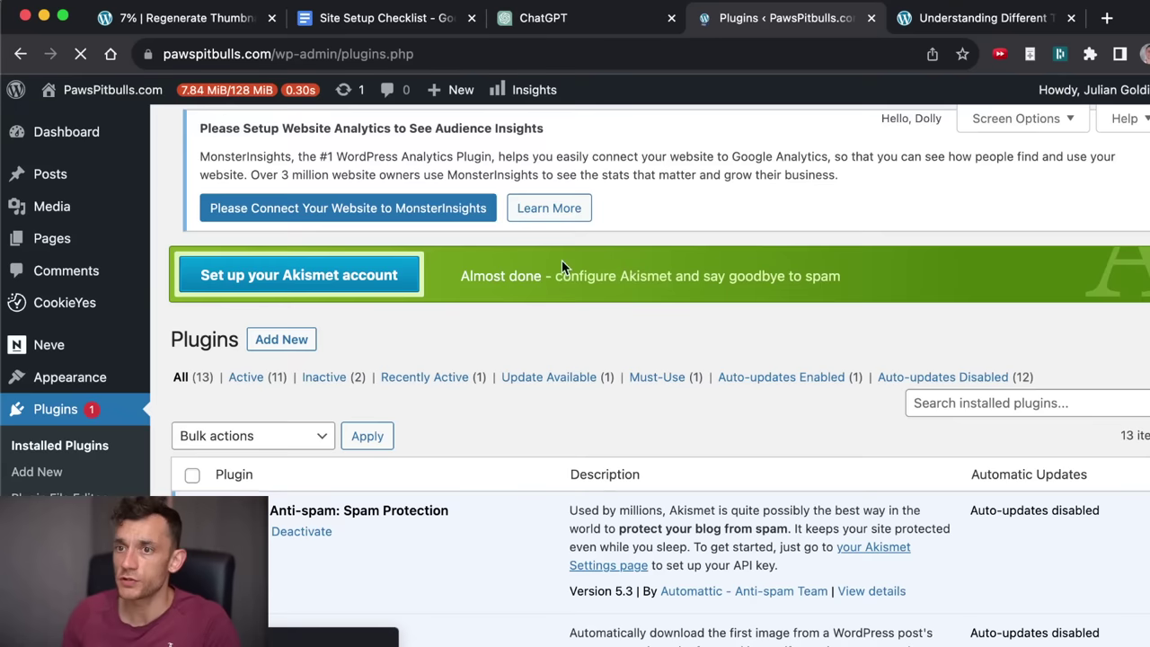
{"action": "scroll", "coordinate": [251, 422], "scroll_direction": "down", "scroll_amount": 10}
{"action": "scroll", "coordinate": [269, 430], "scroll_direction": "down", "scroll_amount": 10}
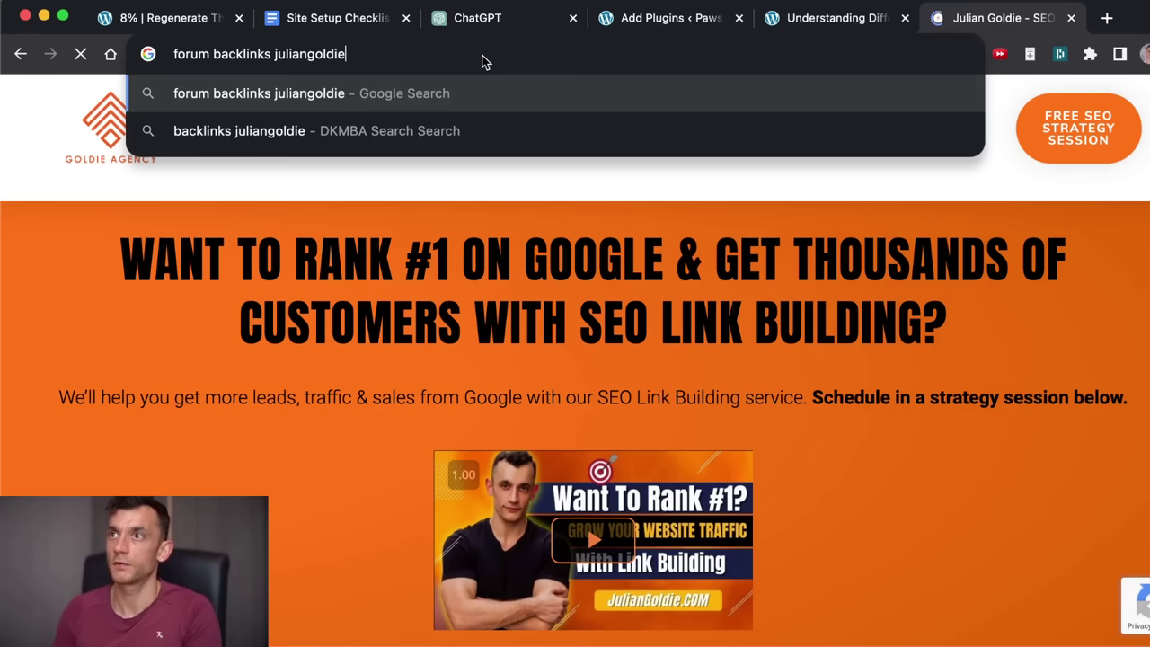
Search Google for the Goldie Agency forum backlinks article, open it and examine the author box at its end.
{"action": "key", "text": "Return"}
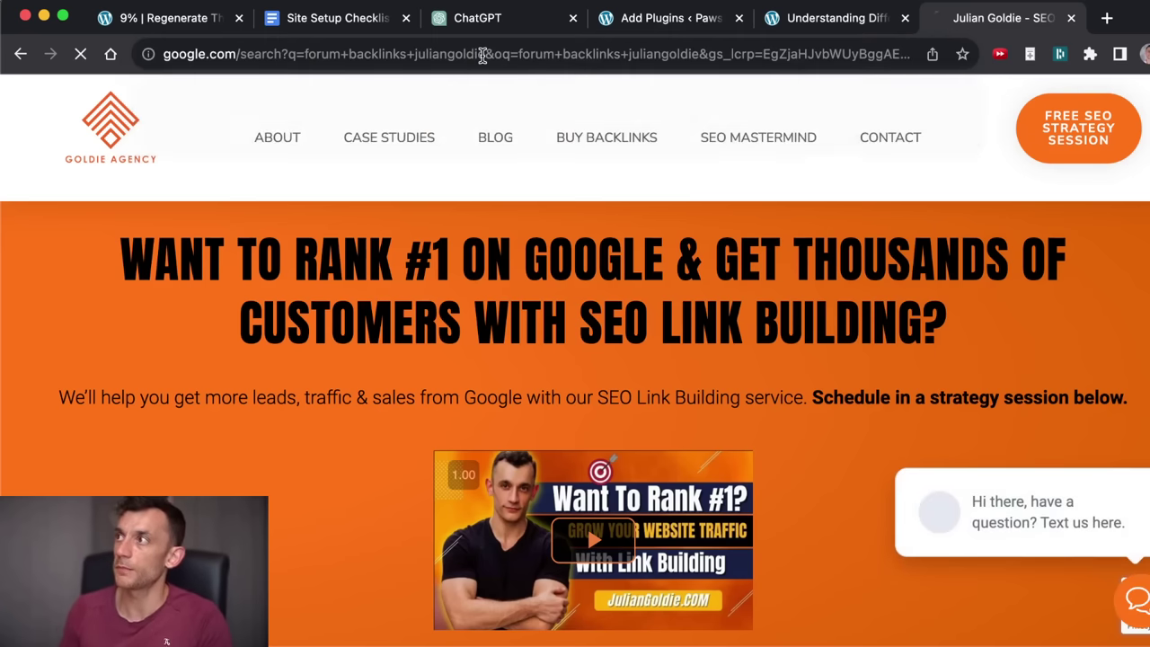
{"action": "left_click", "coordinate": [293, 320]}
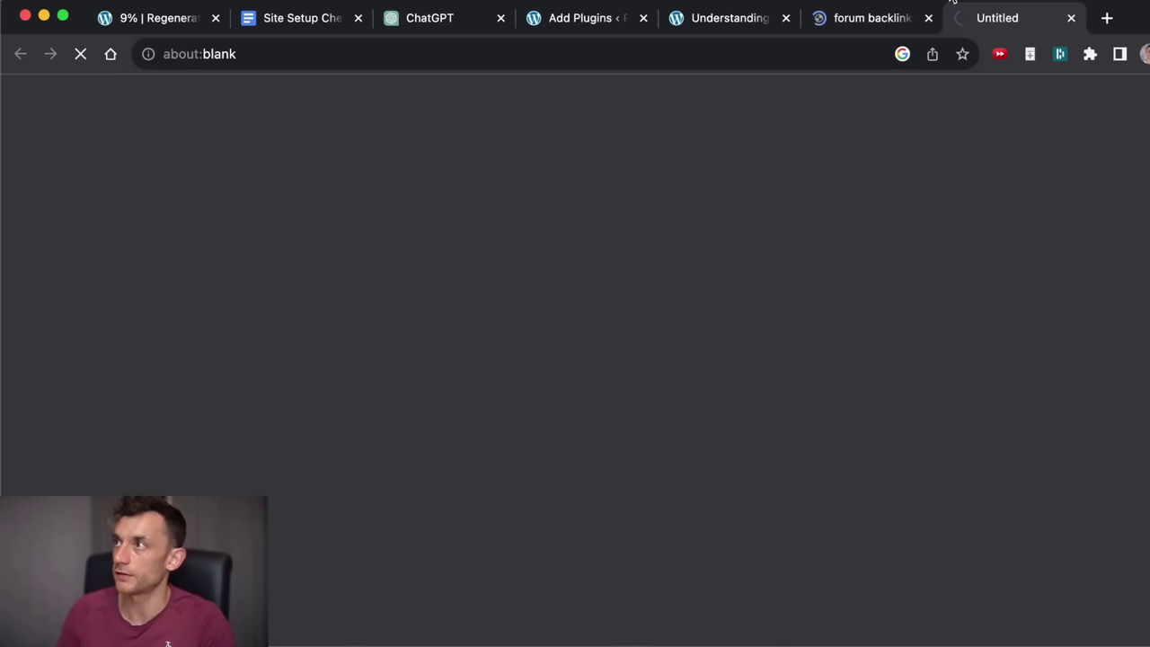
{"action": "scroll", "coordinate": [821, 226], "scroll_direction": "down", "scroll_amount": 20}
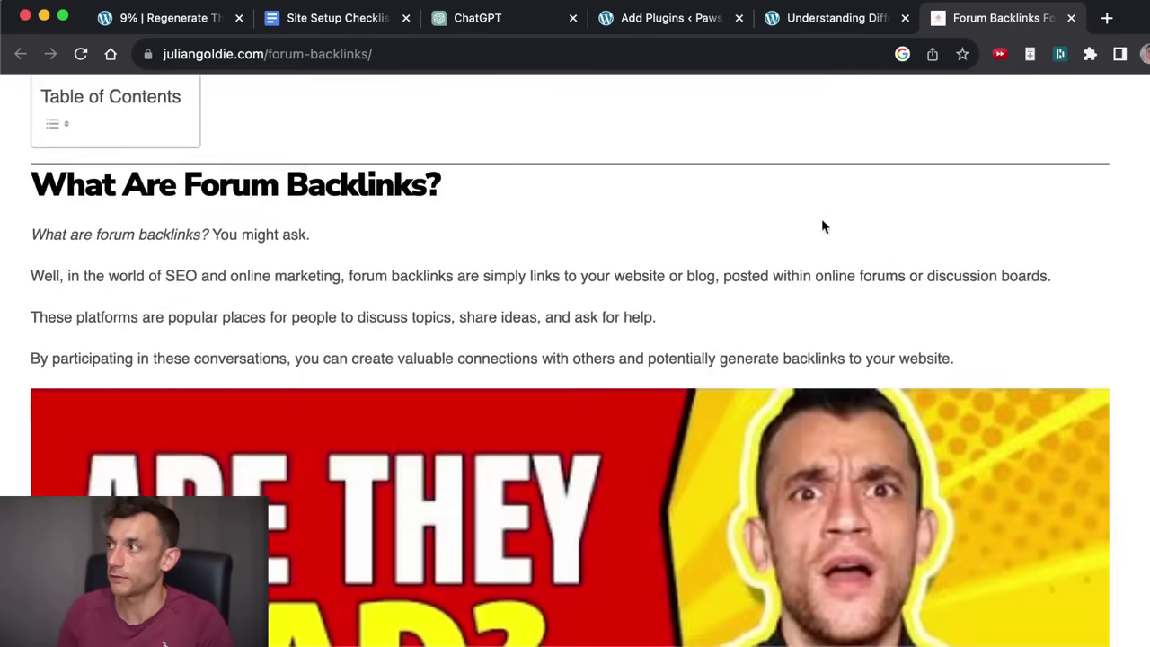
{"action": "left_click_drag", "start_coordinate": [112, 316], "coordinate": [363, 374]}
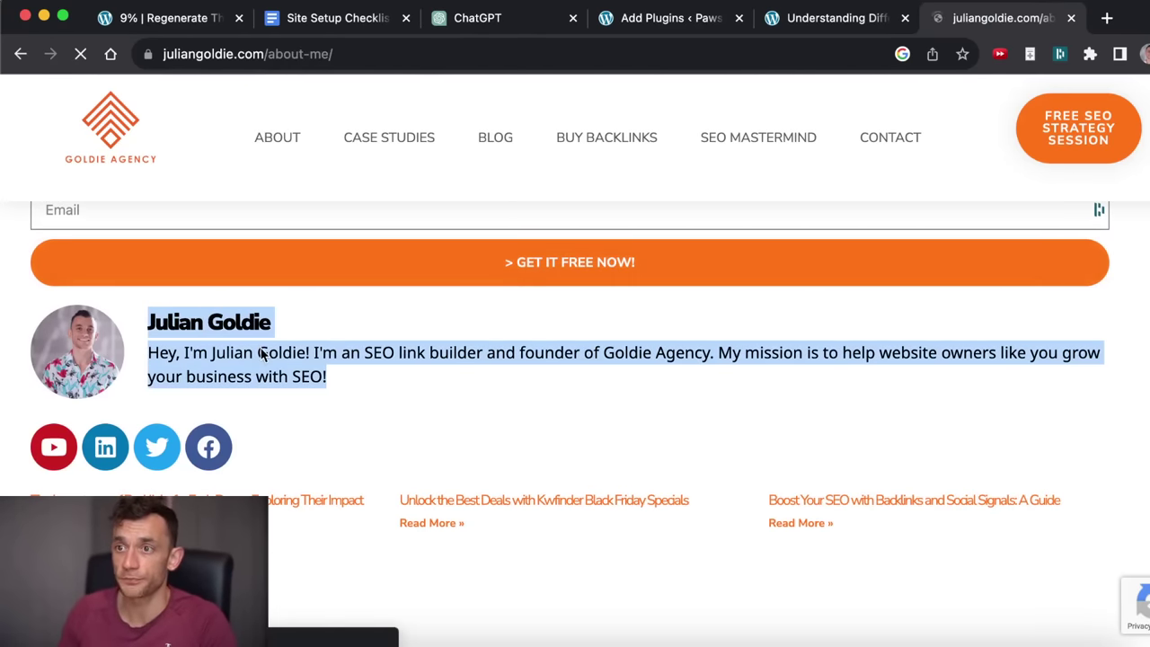
{"action": "left_click", "coordinate": [24, 58]}
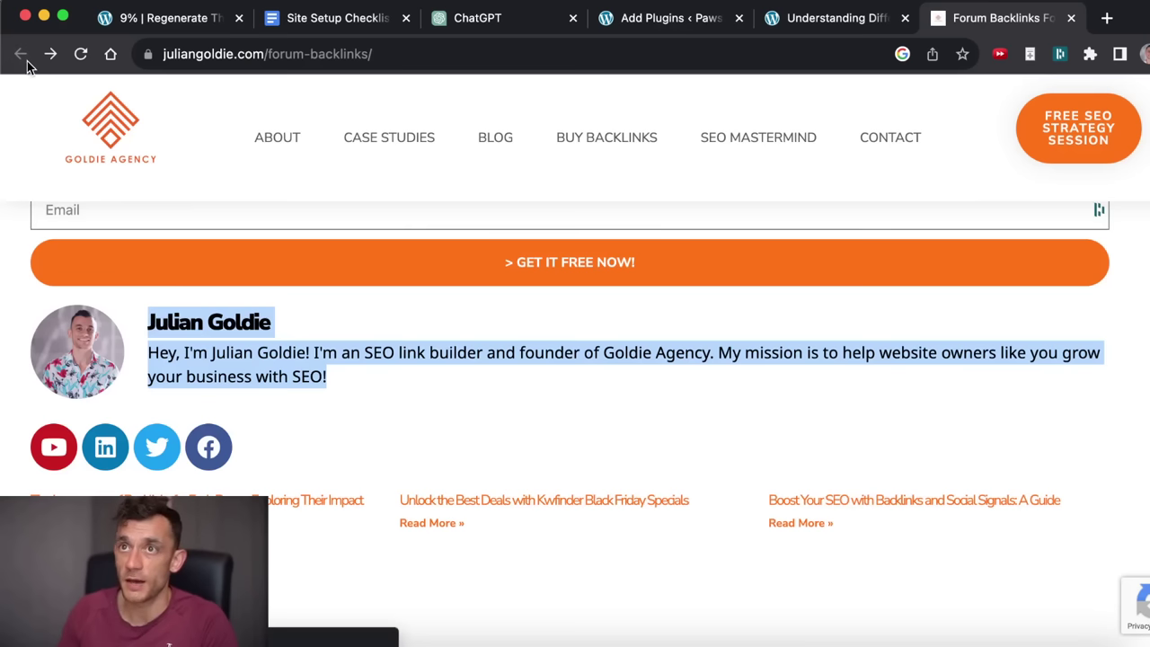
Examine the bio text and social links in the Goldie Agency article's author box and close the article.
{"action": "left_click", "coordinate": [364, 392]}
{"action": "left_click_drag", "start_coordinate": [341, 379], "coordinate": [149, 355]}
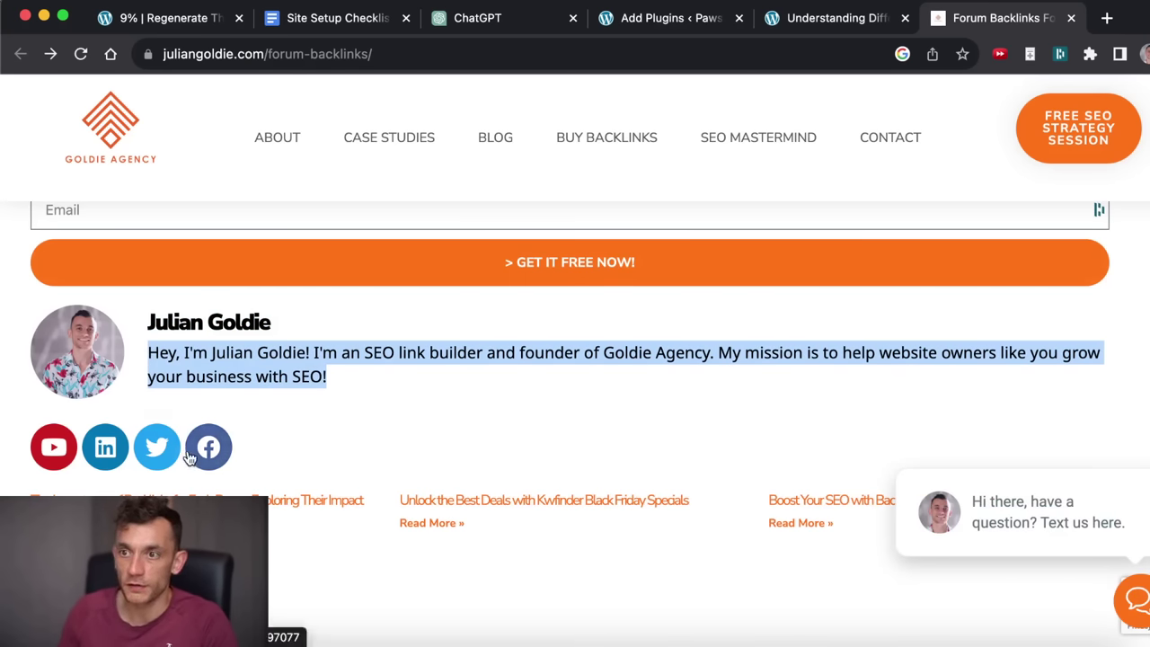
{"action": "left_click", "coordinate": [1070, 19]}
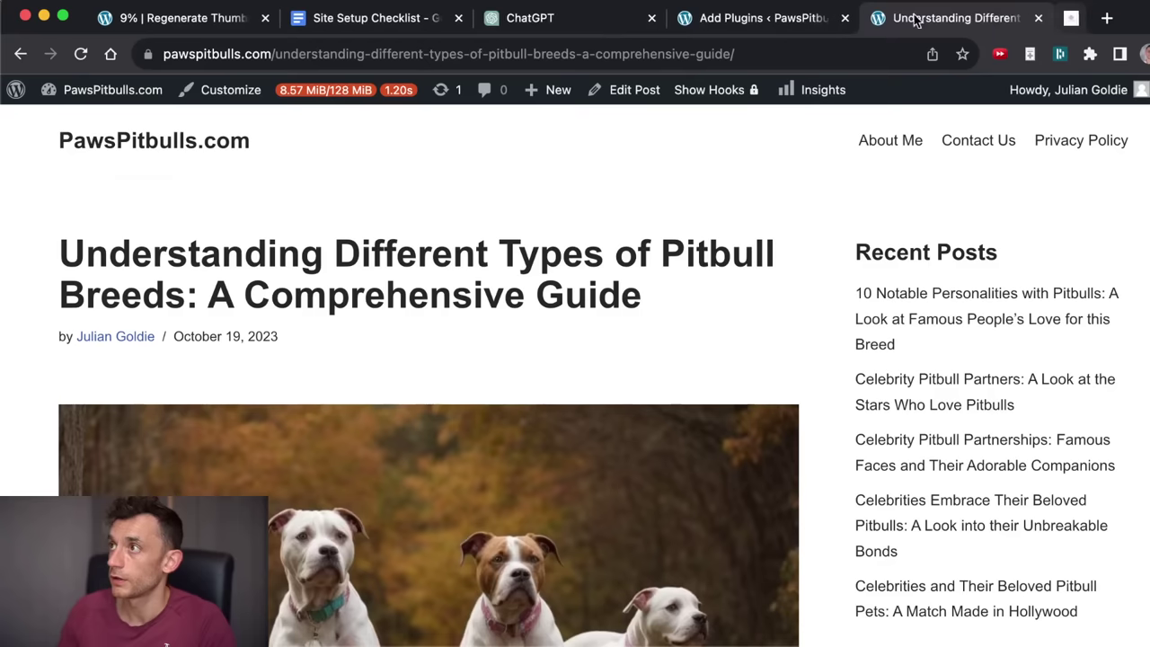
Search the plugin directory for "Simple Author Box", then install and activate the plugin.
{"action": "left_click", "coordinate": [786, 33]}
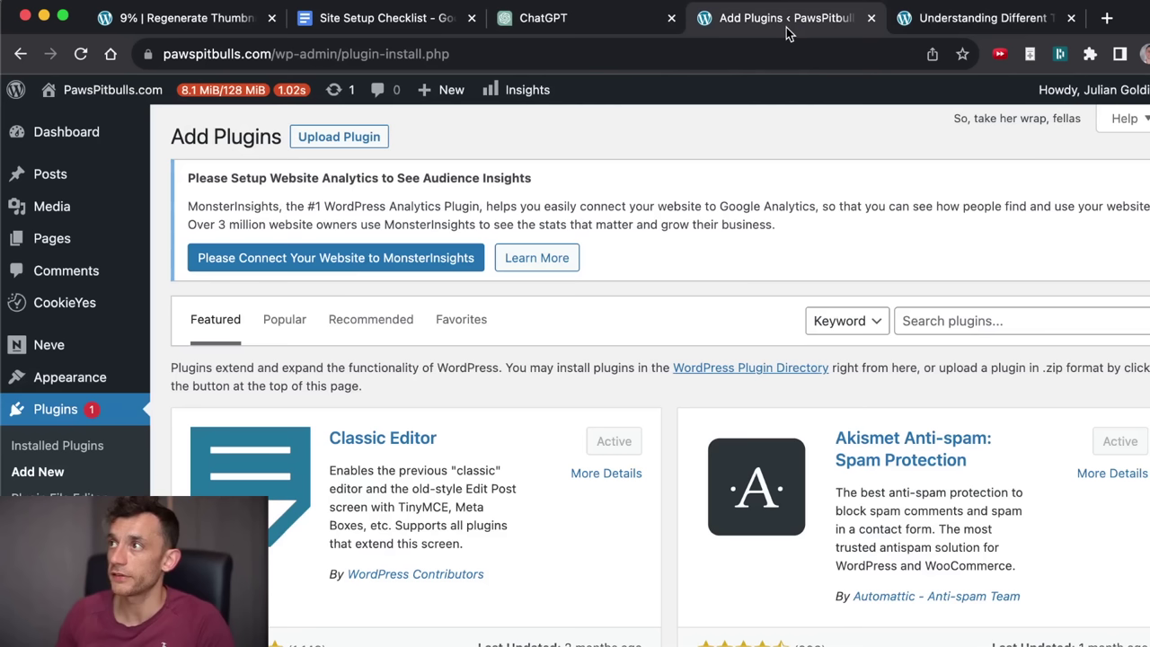
{"action": "left_click", "coordinate": [972, 310]}
{"action": "type", "text": "su"}
{"action": "key", "text": "ctrl+Tab"}
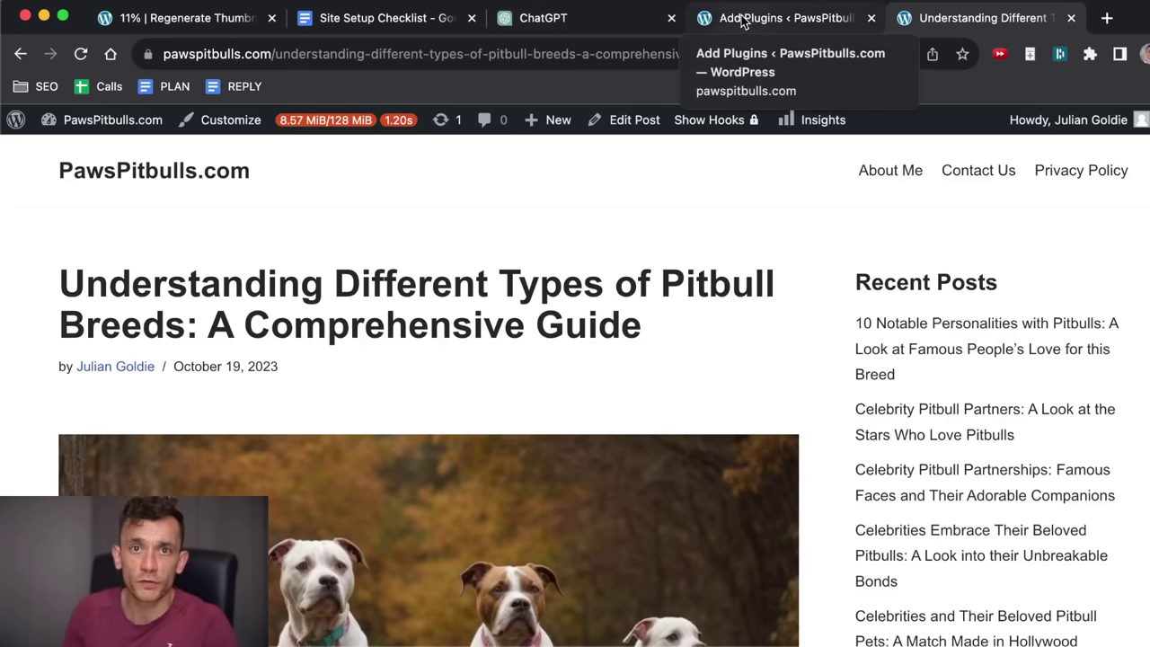
{"action": "left_click", "coordinate": [746, 20]}
{"action": "double_click", "coordinate": [956, 355]}
{"action": "type", "text": "Simple Author Box"}
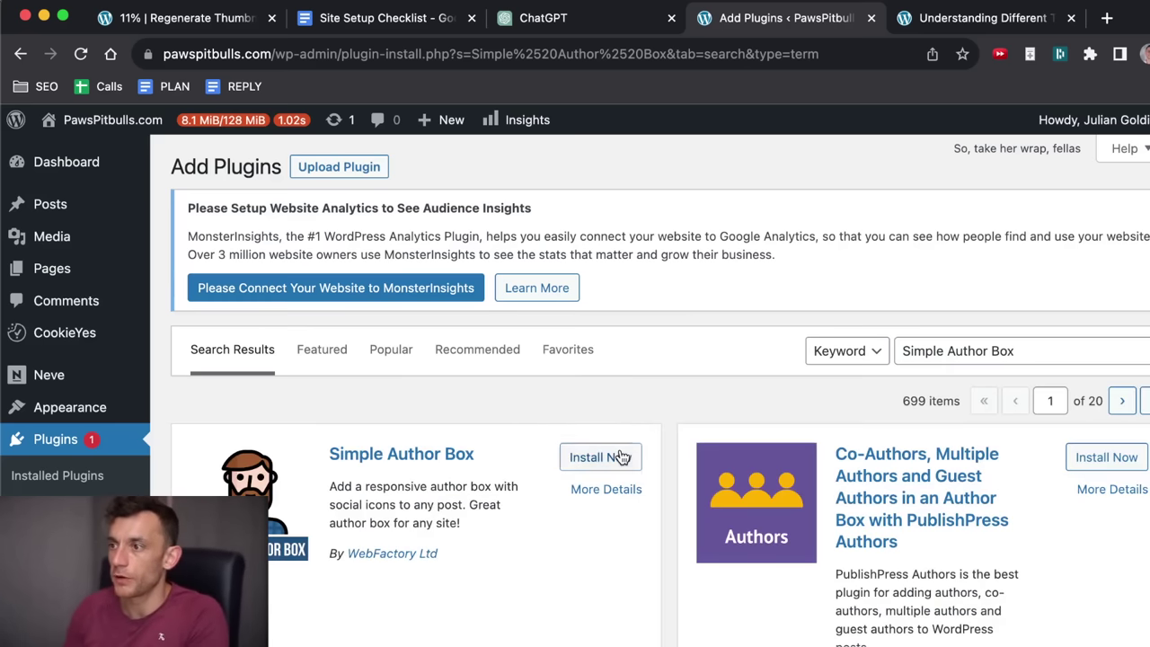
{"action": "left_click", "coordinate": [614, 456]}
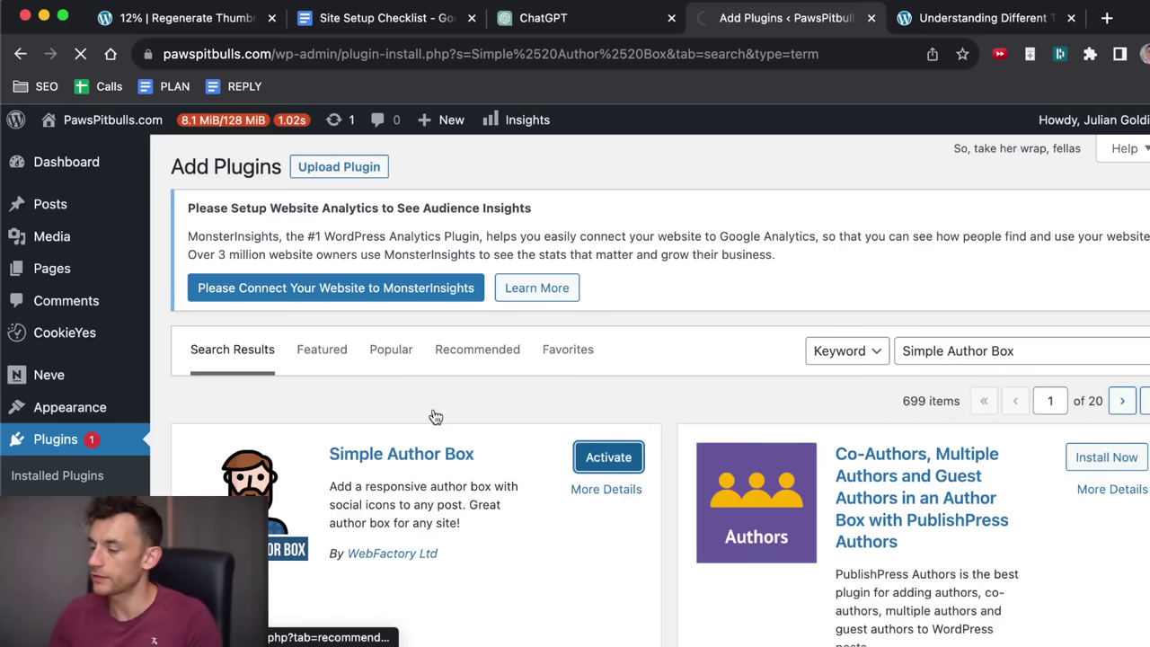
{"action": "left_click", "coordinate": [608, 456]}
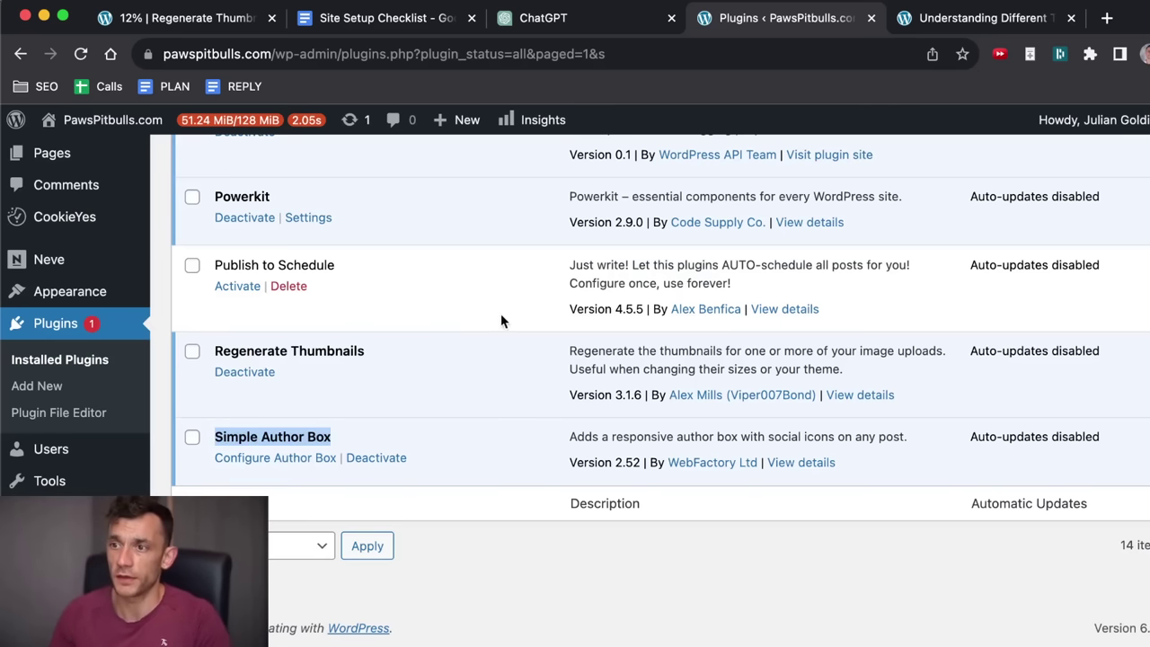
Open the Simple Author Box configuration page and dismiss the PRO licence offer.
{"action": "left_click", "coordinate": [277, 457]}
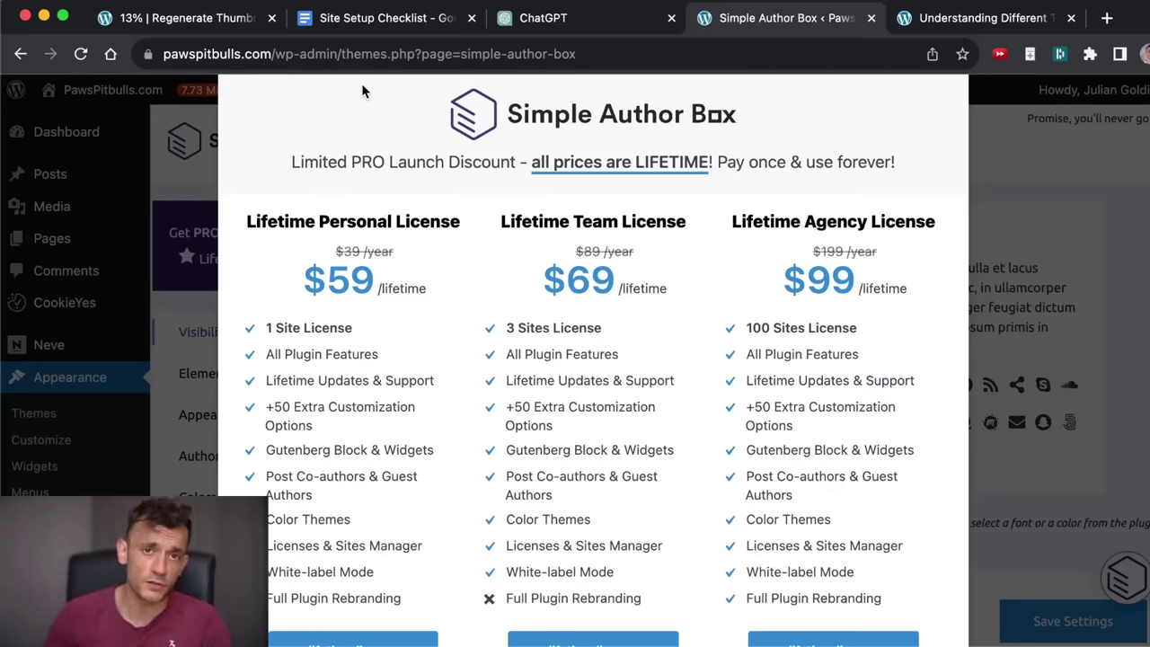
{"action": "scroll", "coordinate": [361, 83], "scroll_direction": "down", "scroll_amount": 8}
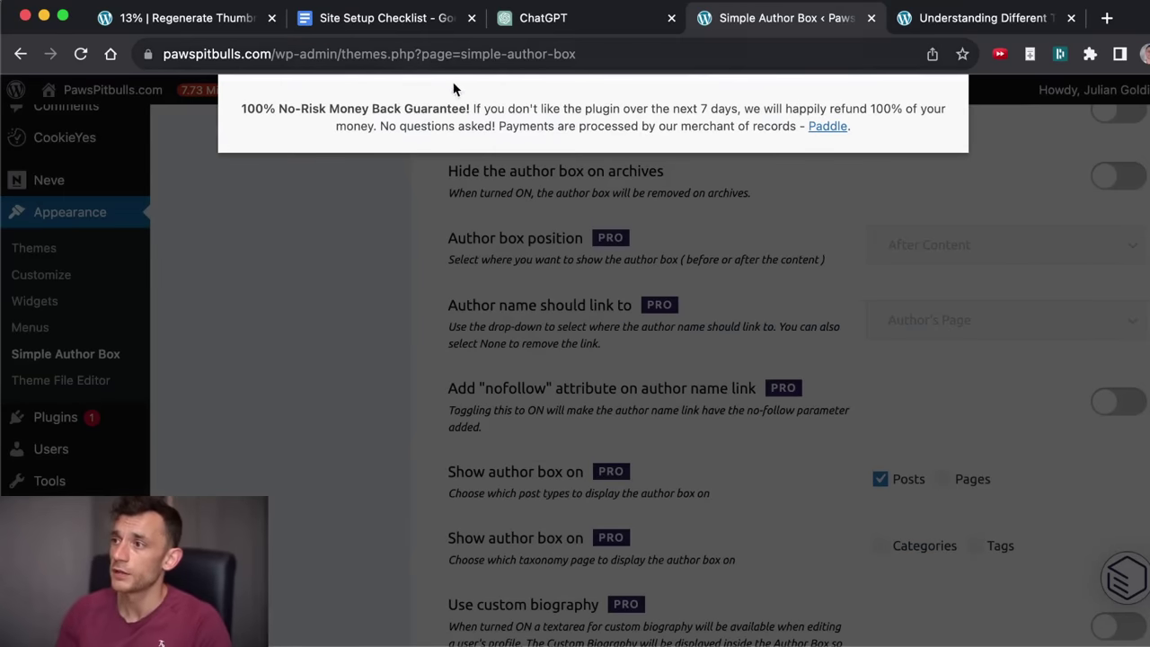
{"action": "scroll", "coordinate": [458, 90], "scroll_direction": "up", "scroll_amount": 8}
{"action": "left_click", "coordinate": [1060, 179]}
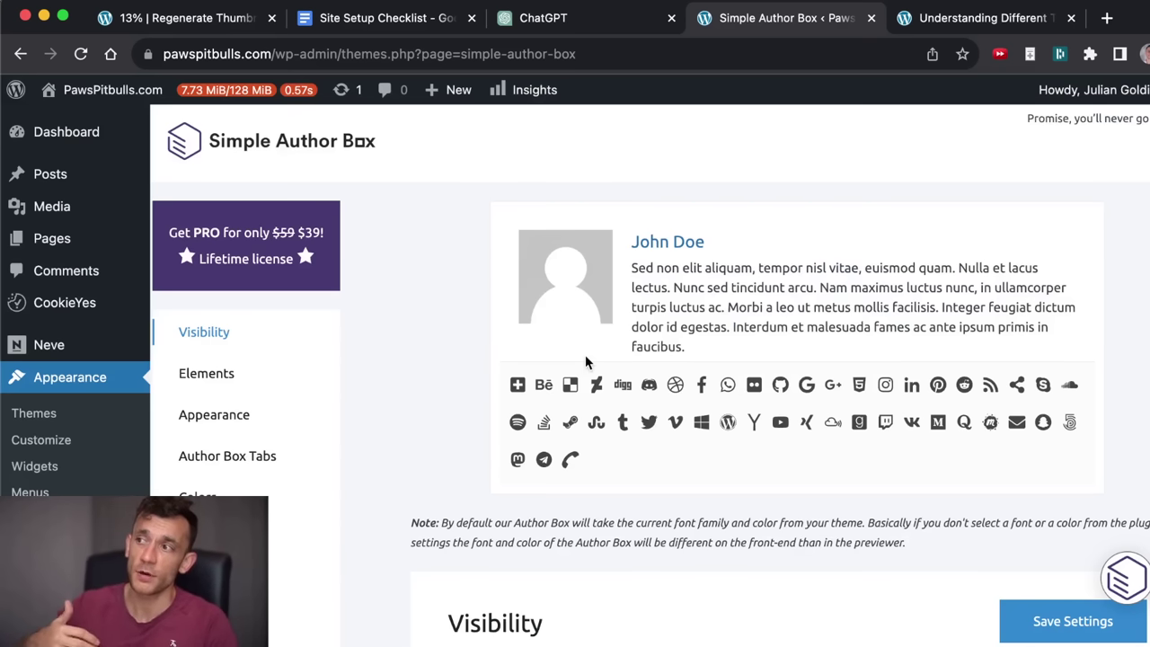
Reload the post on different types of pitbull breeds and examine the author box below its share buttons.
{"action": "key", "text": "ctrl+Tab"}
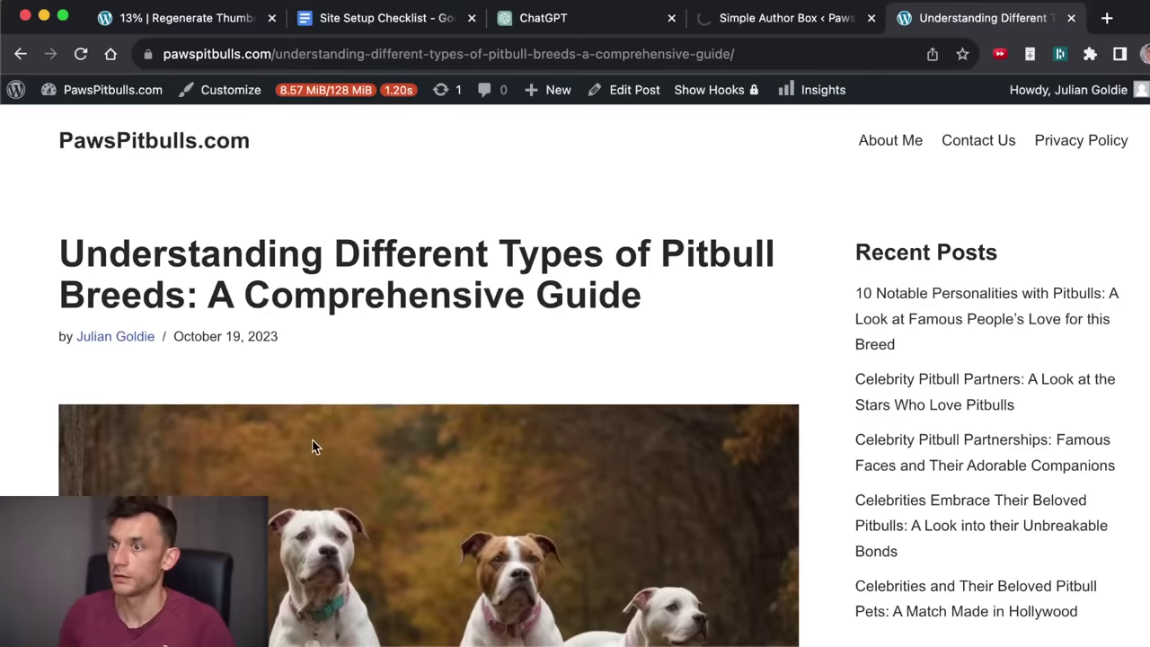
{"action": "scroll", "coordinate": [314, 444], "scroll_direction": "down", "scroll_amount": 20}
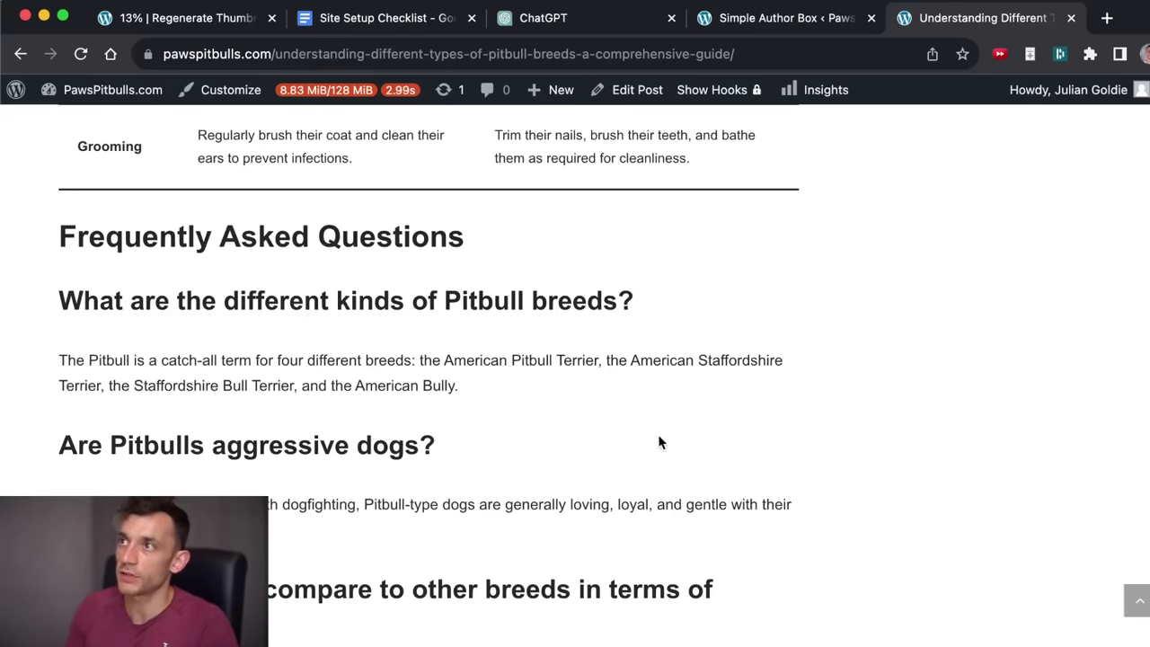
{"action": "scroll", "coordinate": [659, 441], "scroll_direction": "down", "scroll_amount": 10}
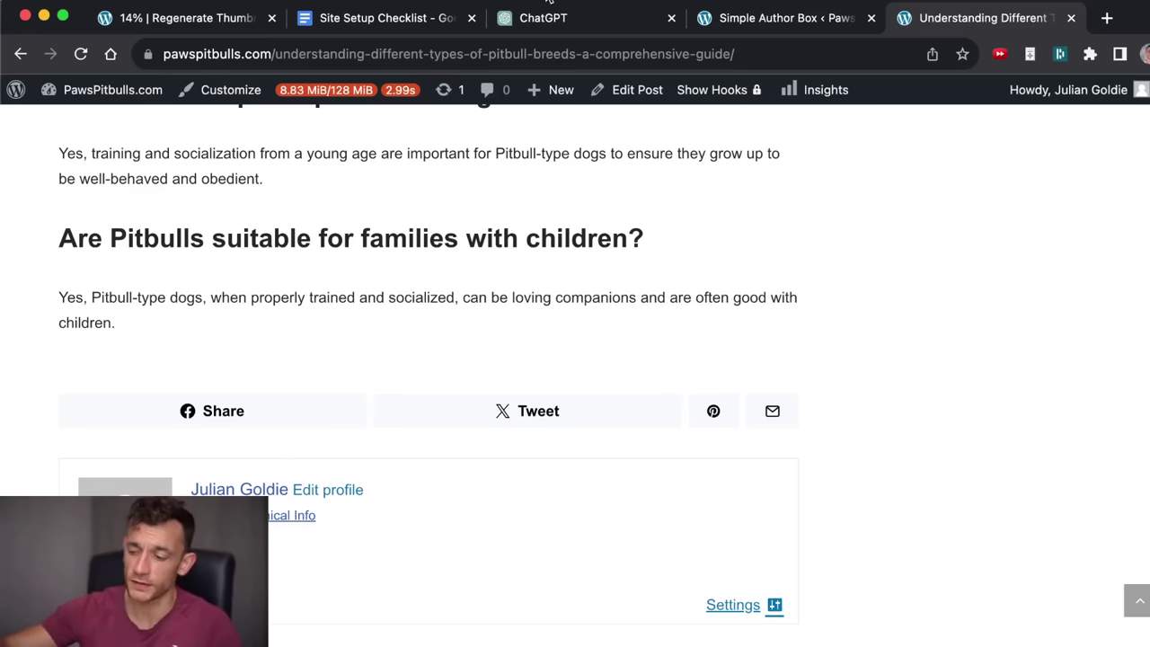
{"action": "scroll", "coordinate": [442, 340], "scroll_direction": "up", "scroll_amount": 10}
{"action": "scroll", "coordinate": [443, 339], "scroll_direction": "down", "scroll_amount": 20}
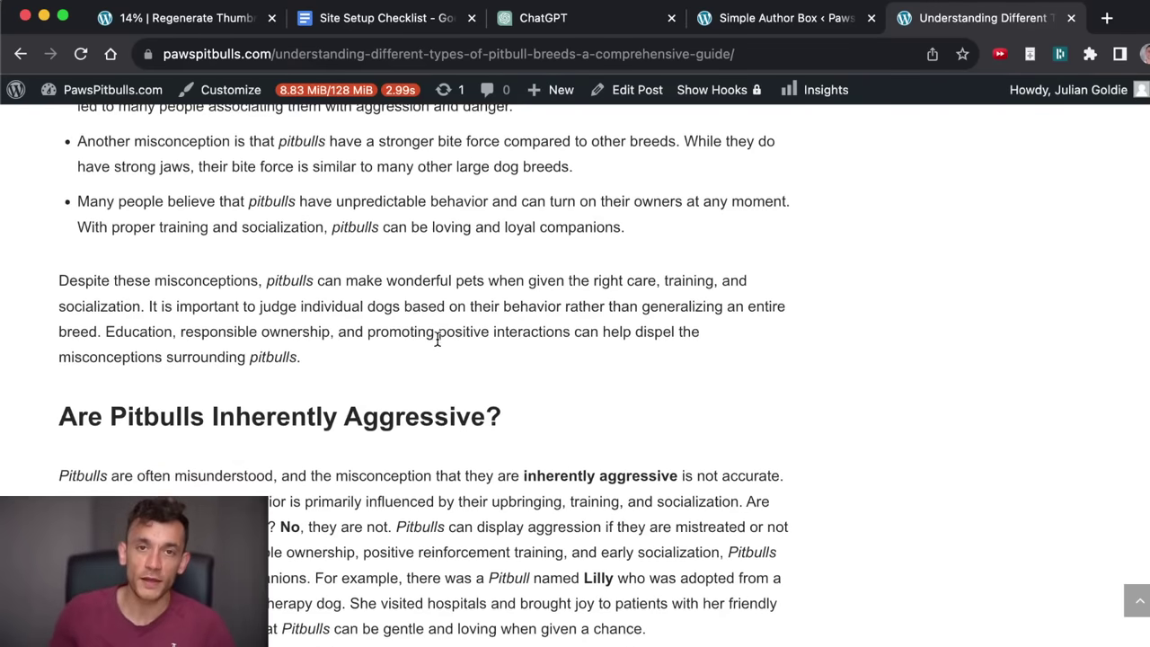
{"action": "scroll", "coordinate": [387, 429], "scroll_direction": "up", "scroll_amount": 4}
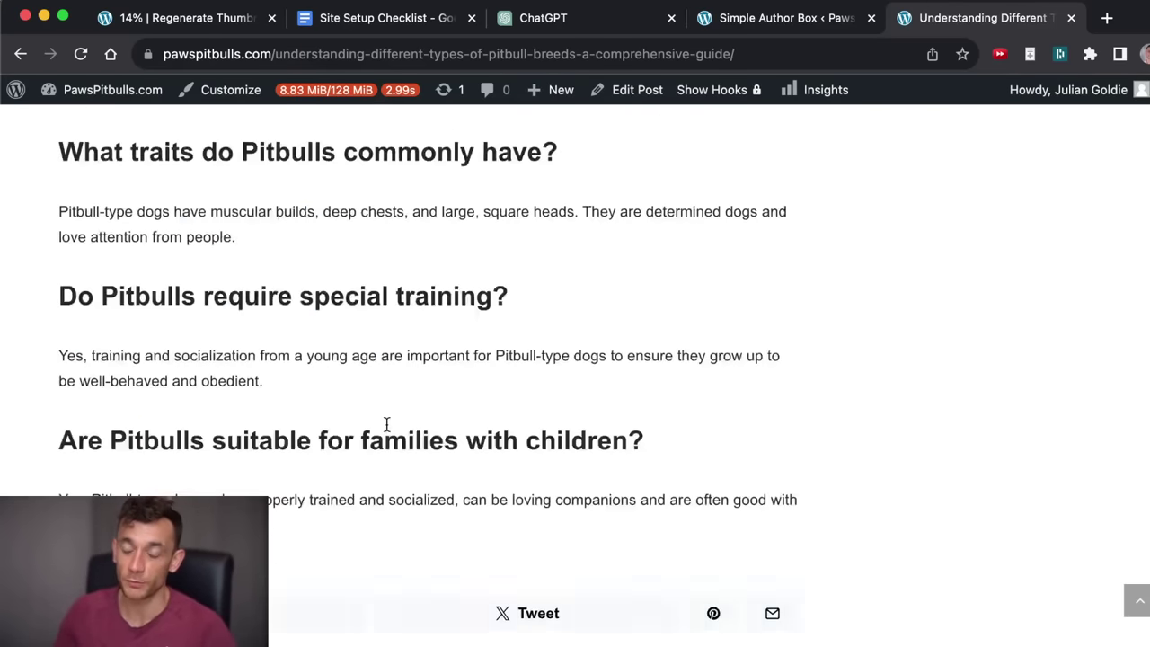
{"action": "scroll", "coordinate": [270, 377], "scroll_direction": "down", "scroll_amount": 4}
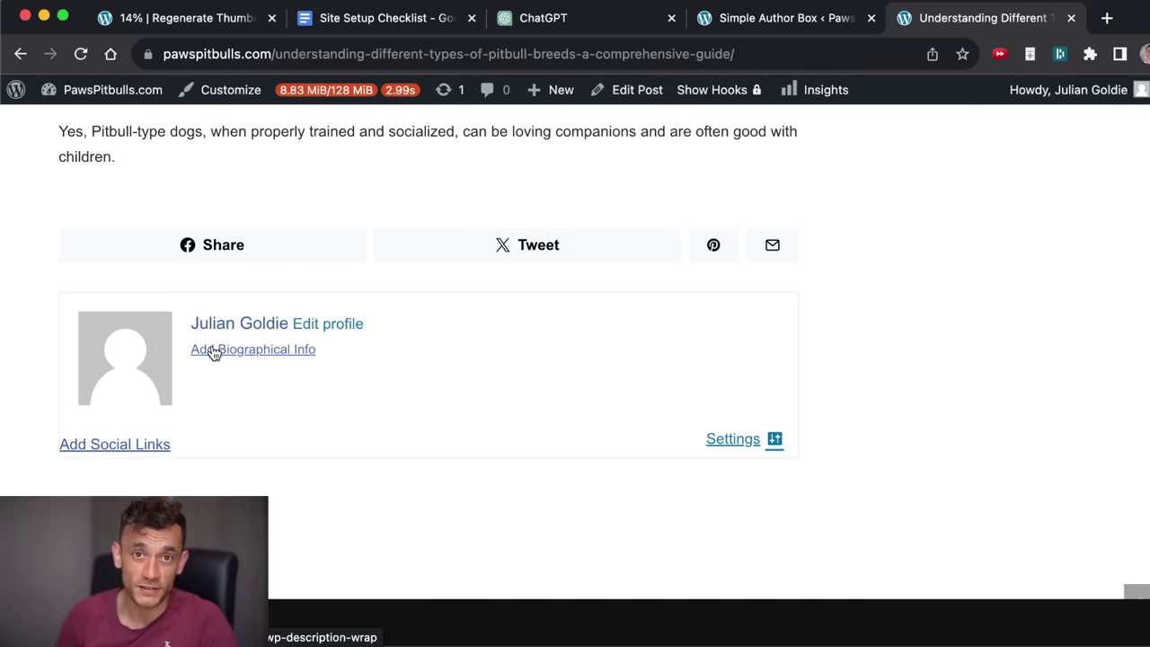
Open the author box's biographical info and social links editing pages in separate tabs and compare them with the post.
{"action": "double_click", "coordinate": [213, 351], "text": "super"}
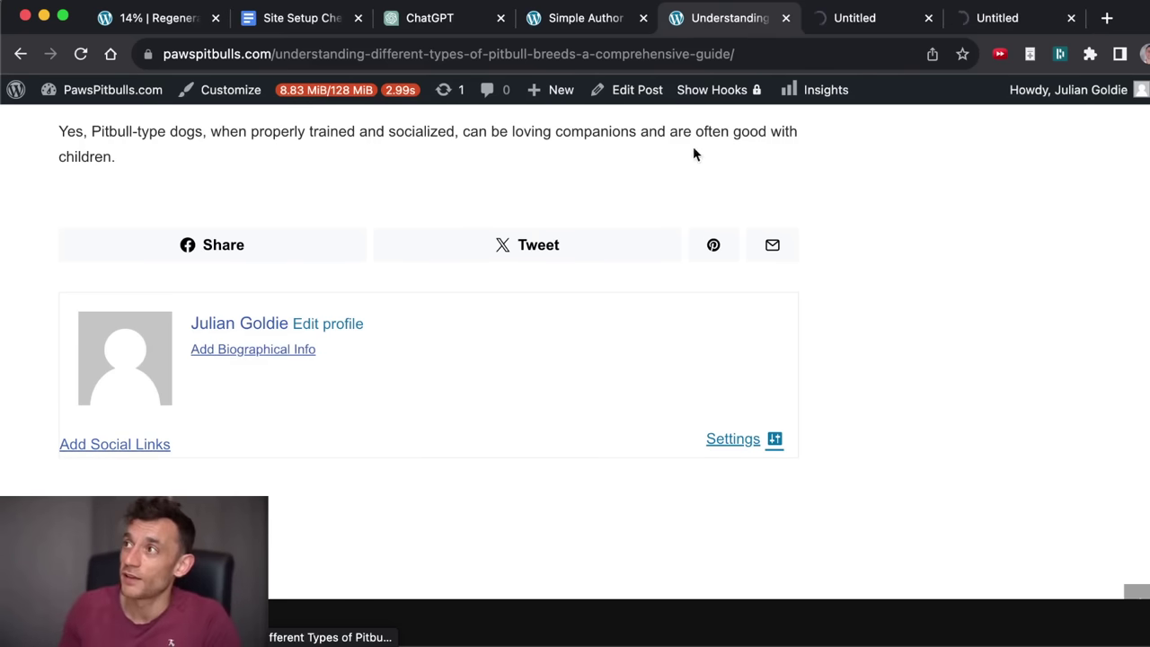
{"action": "left_click", "coordinate": [600, 18]}
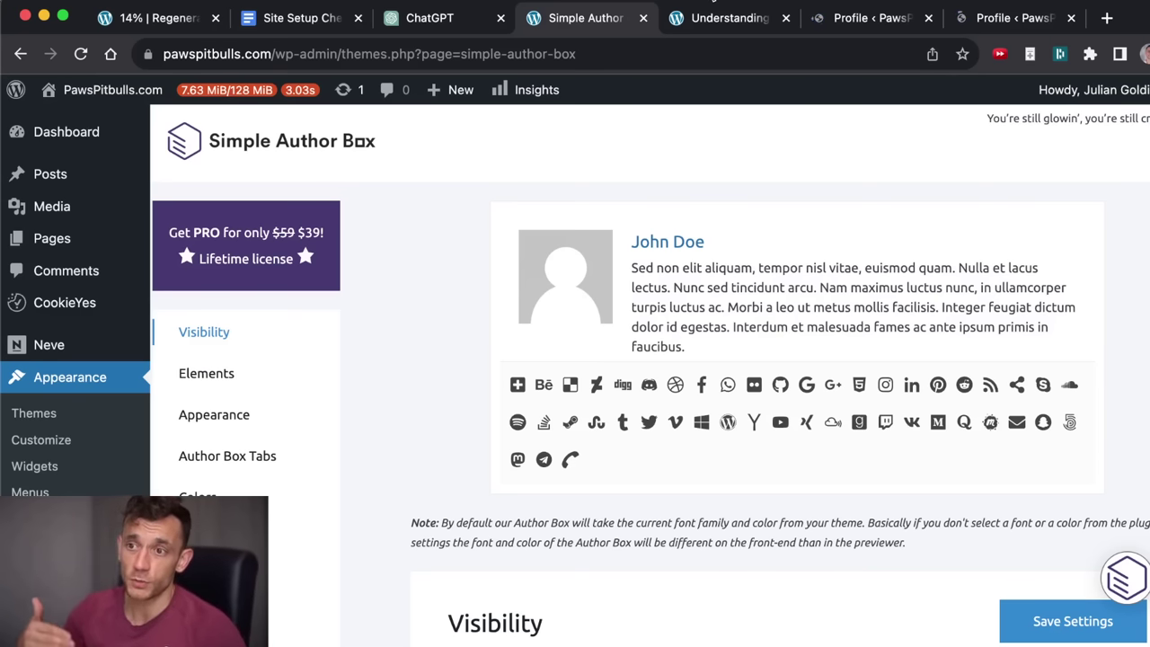
{"action": "left_click", "coordinate": [1010, 18]}
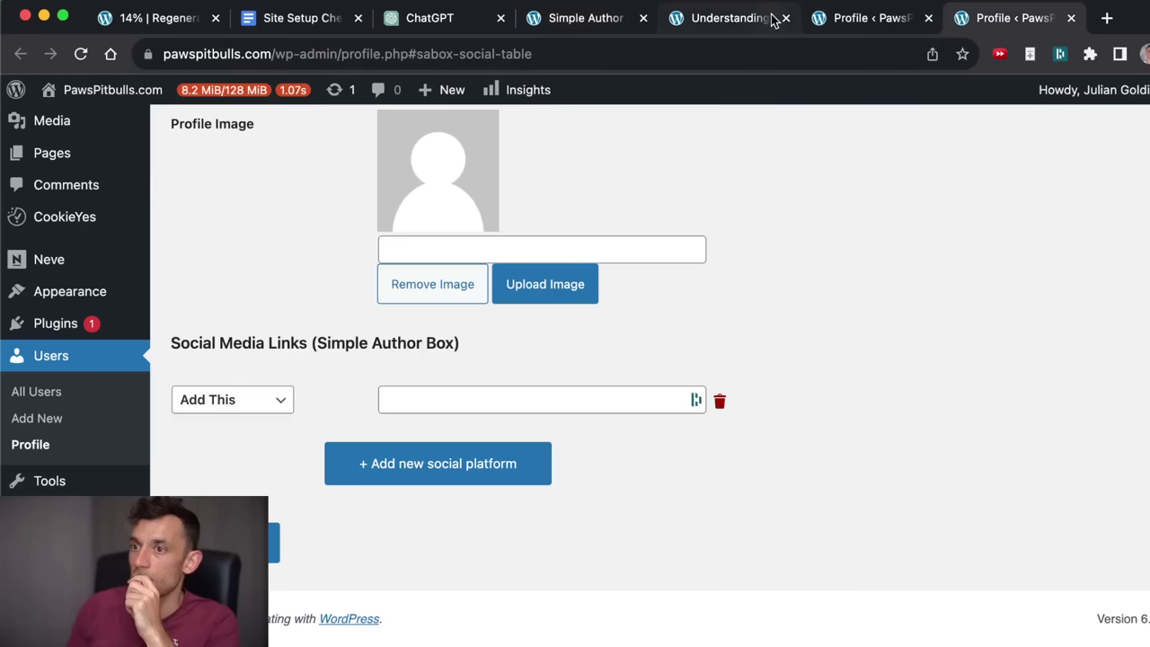
{"action": "left_click", "coordinate": [730, 18]}
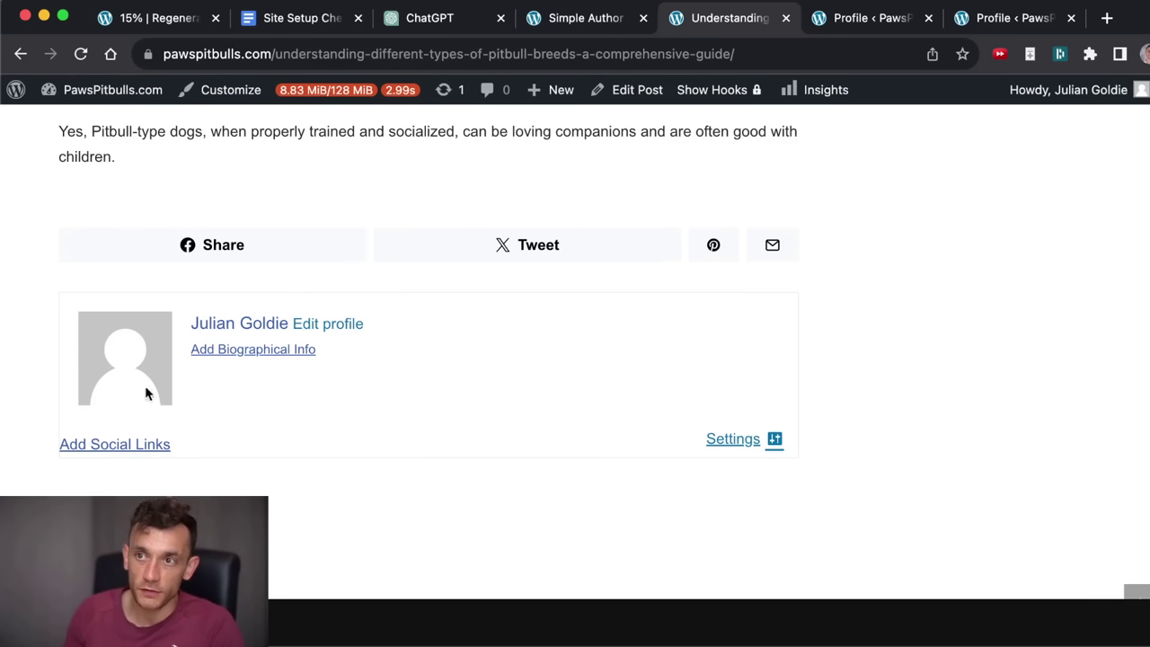
{"action": "left_click", "coordinate": [867, 18]}
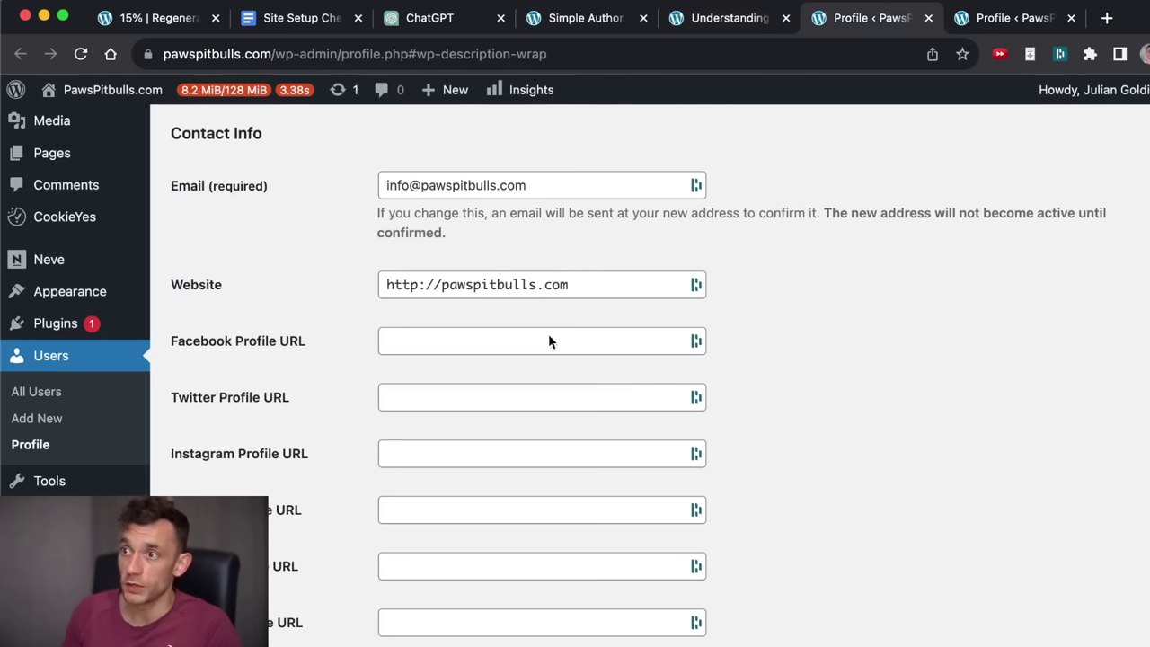
Upload the author's photo as the custom Simple Author Box profile image and check its preview.
{"action": "scroll", "coordinate": [647, 432], "scroll_direction": "up", "scroll_amount": 8}
{"action": "scroll", "coordinate": [883, 434], "scroll_direction": "down", "scroll_amount": 7}
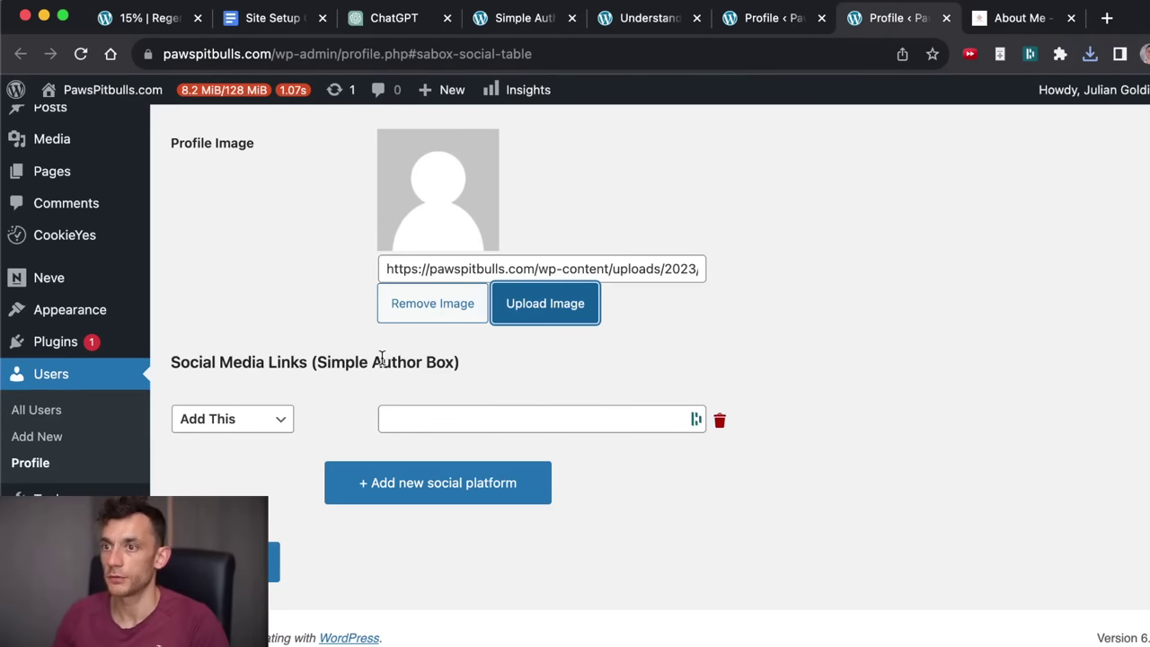
{"action": "scroll", "coordinate": [467, 377], "scroll_direction": "up", "scroll_amount": 3}
{"action": "scroll", "coordinate": [449, 404], "scroll_direction": "down", "scroll_amount": 3}
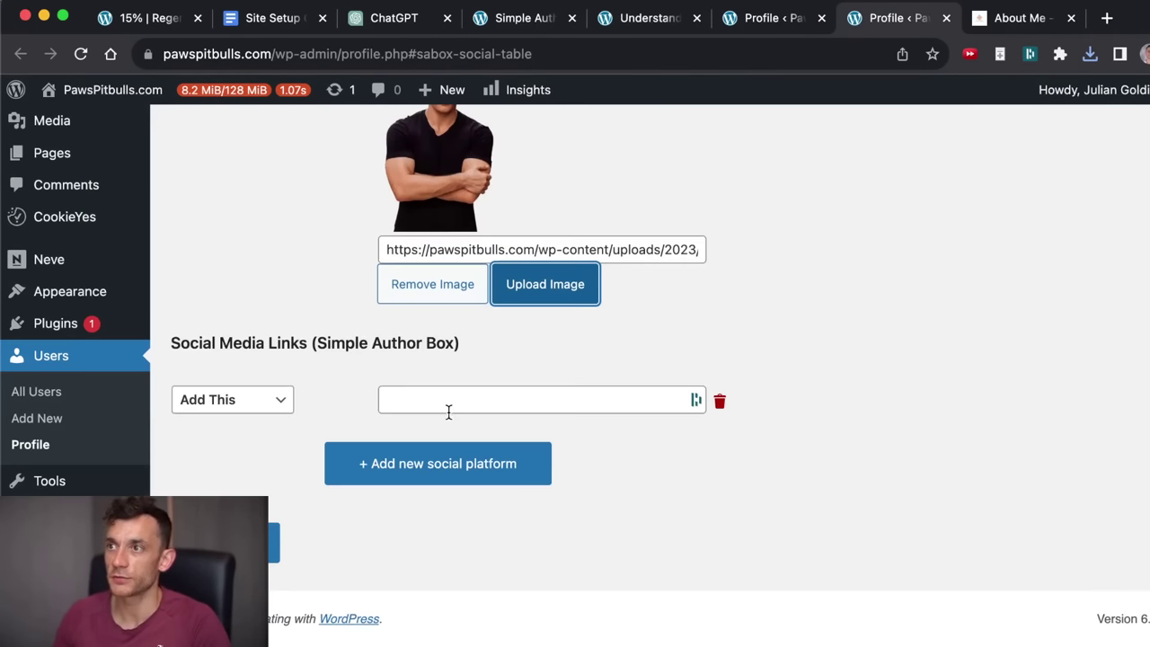
{"action": "scroll", "coordinate": [449, 410], "scroll_direction": "up", "scroll_amount": 5}
{"action": "scroll", "coordinate": [449, 410], "scroll_direction": "down", "scroll_amount": 5}
Add the author's Facebook page URL to the Simple Author Box social links and create another platform row.
{"action": "left_click", "coordinate": [240, 403]}
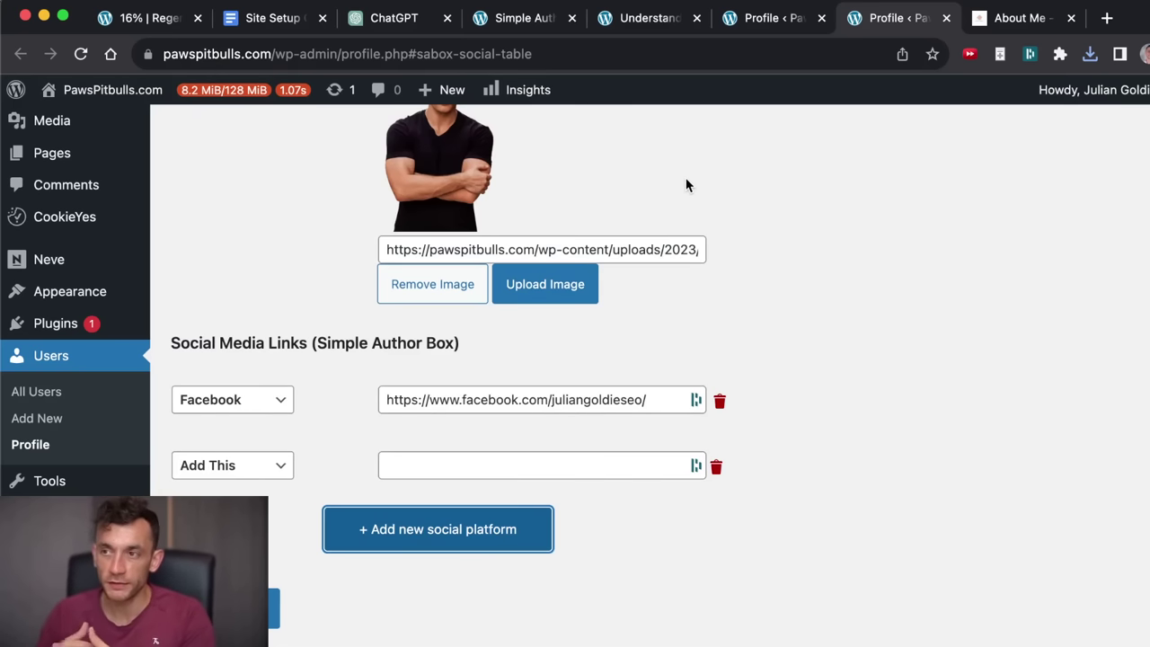
{"action": "scroll", "coordinate": [688, 189], "scroll_direction": "up", "scroll_amount": 4}
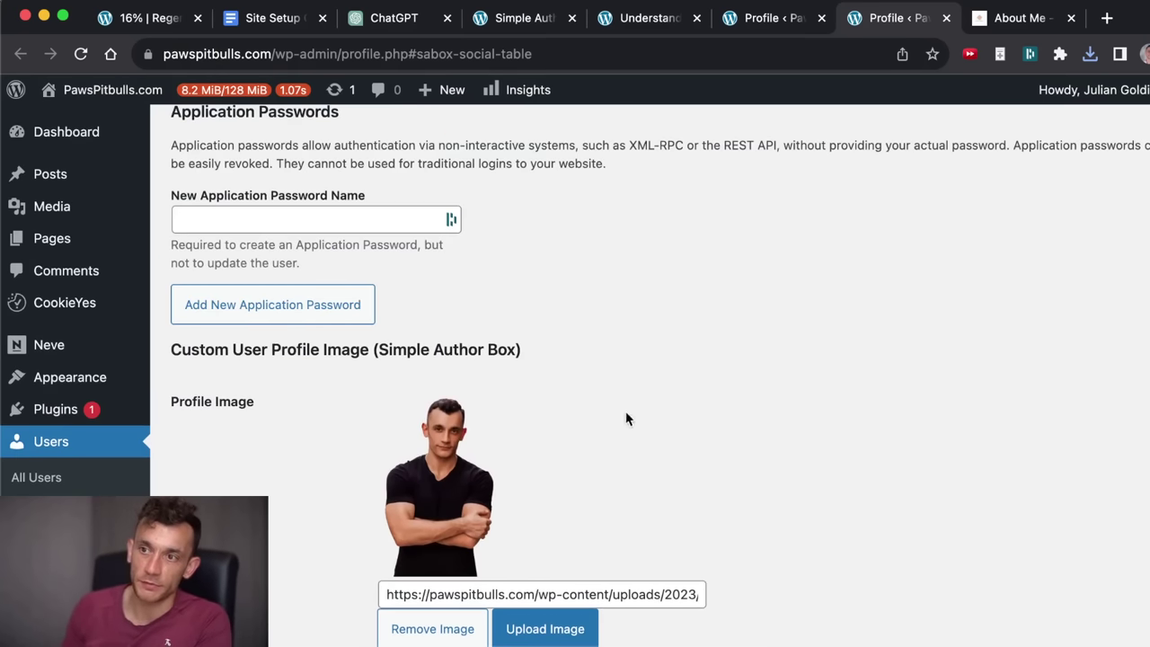
{"action": "scroll", "coordinate": [462, 403], "scroll_direction": "down", "scroll_amount": 1}
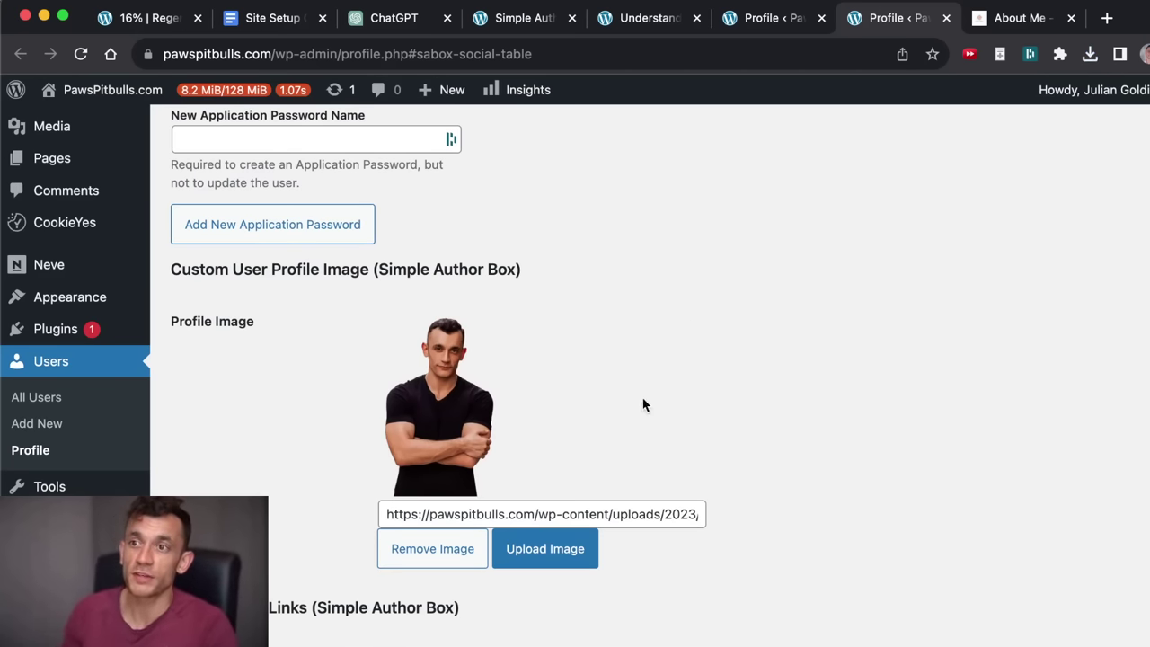
{"action": "scroll", "coordinate": [644, 406], "scroll_direction": "down", "scroll_amount": 2}
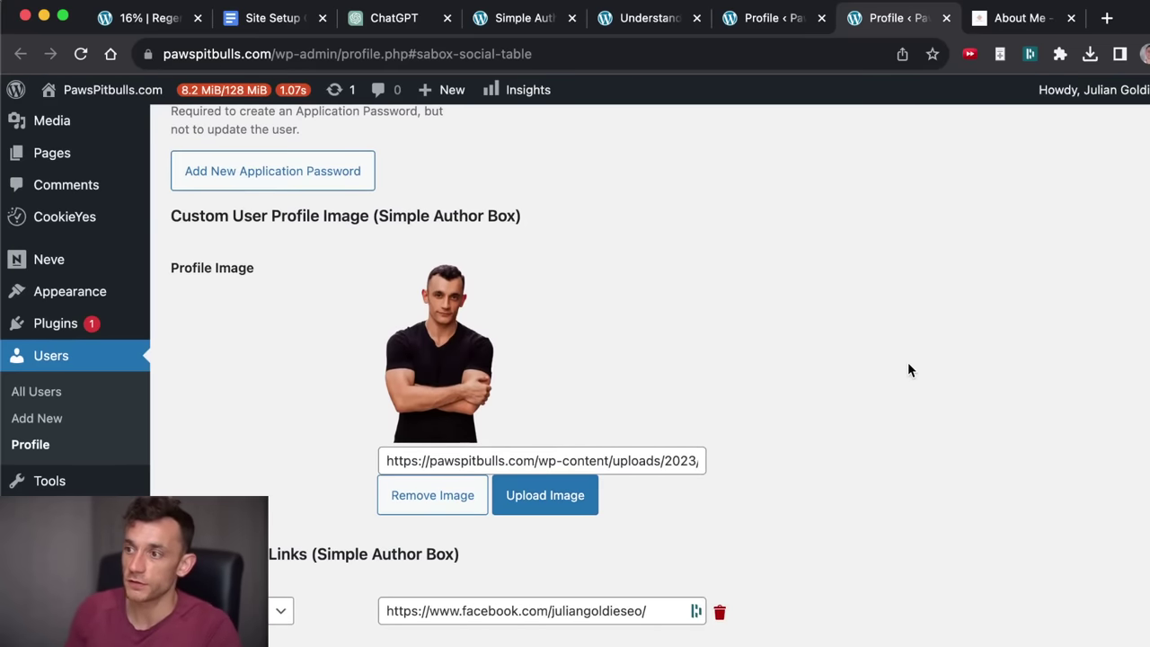
{"action": "scroll", "coordinate": [906, 368], "scroll_direction": "down", "scroll_amount": 5}
{"action": "scroll", "coordinate": [430, 305], "scroll_direction": "up", "scroll_amount": 3}
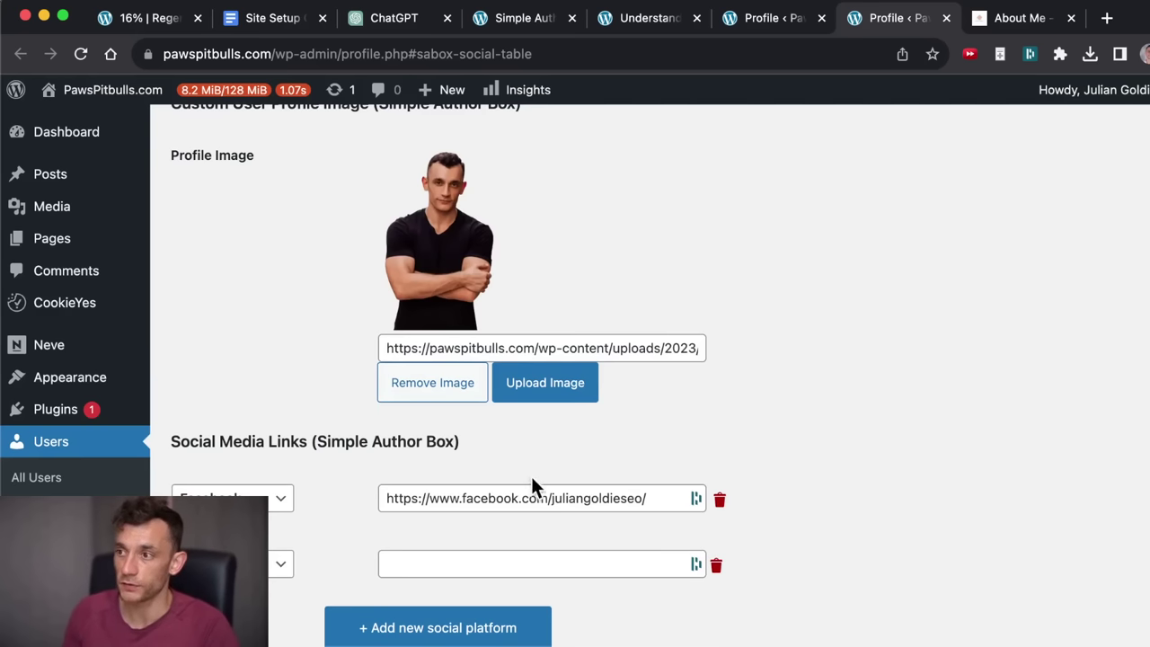
{"action": "scroll", "coordinate": [840, 378], "scroll_direction": "down", "scroll_amount": 3}
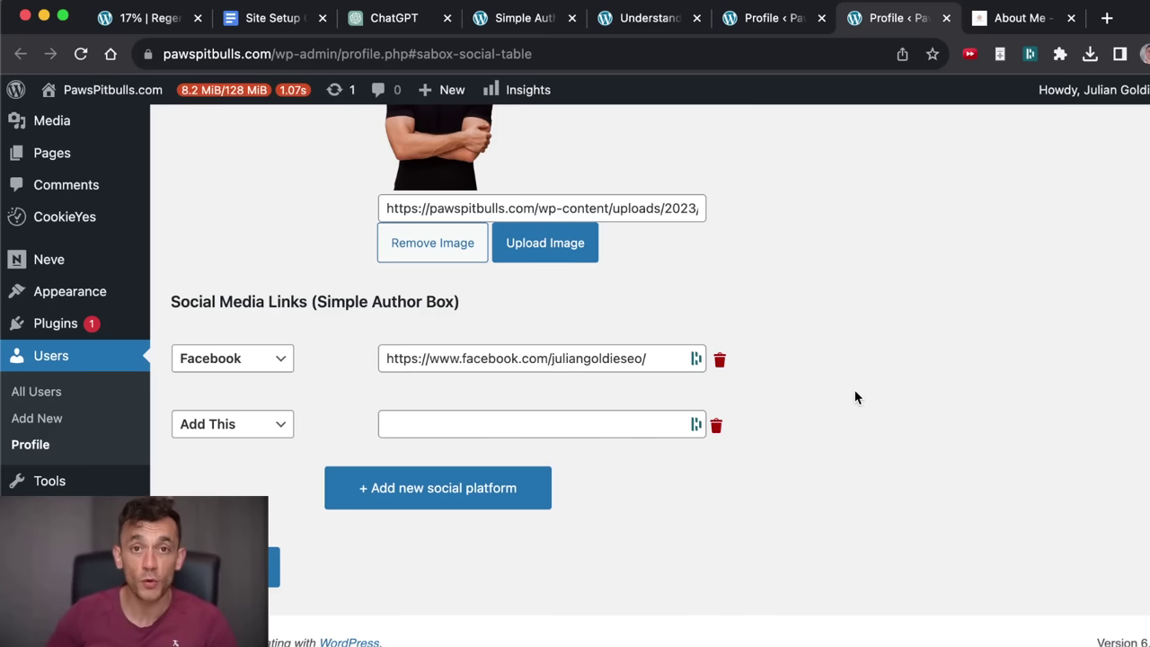
Set the second social platform to Youtube and enter the author's channel videos URL.
{"action": "left_click", "coordinate": [242, 435]}
{"action": "left_click", "coordinate": [209, 490]}
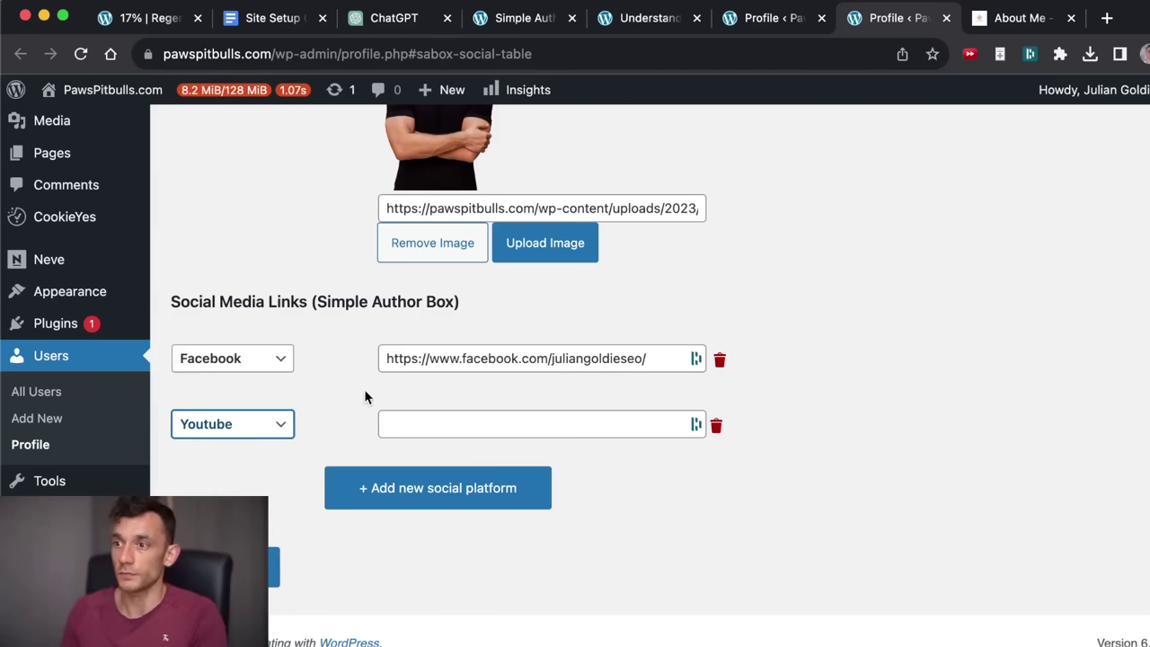
{"action": "left_click", "coordinate": [433, 433]}
{"action": "type", "text": "https://www.youtube.com/@JulianGoldieSEO/videos"}
Add a third social platform, Instagram, and enter the author's Instagram profile URL.
{"action": "left_click", "coordinate": [428, 485]}
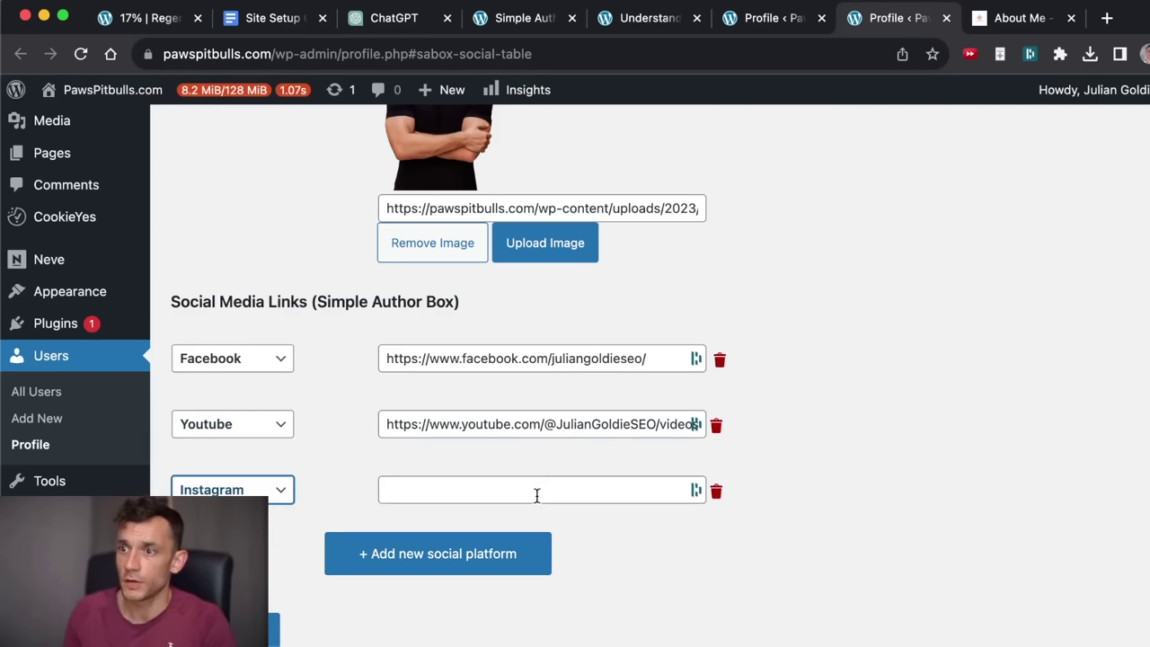
{"action": "key", "text": "super+t"}
{"action": "key", "text": "super+w"}
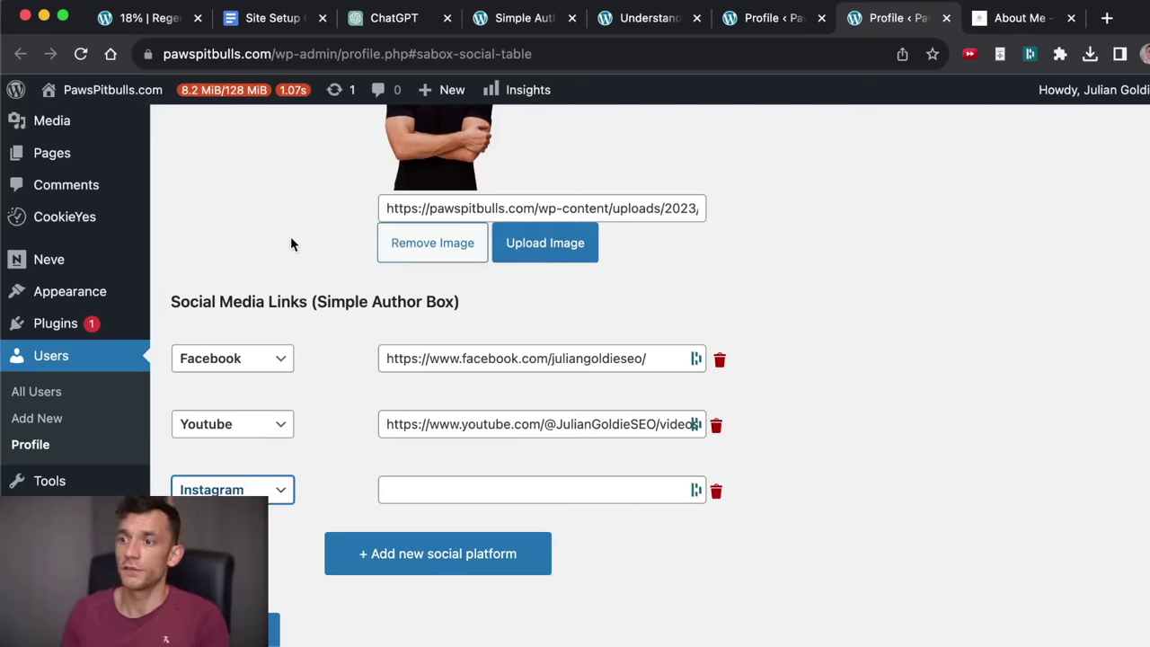
{"action": "left_click", "coordinate": [581, 485]}
{"action": "type", "text": "https://www.instagram.com/jules_goldie/"}
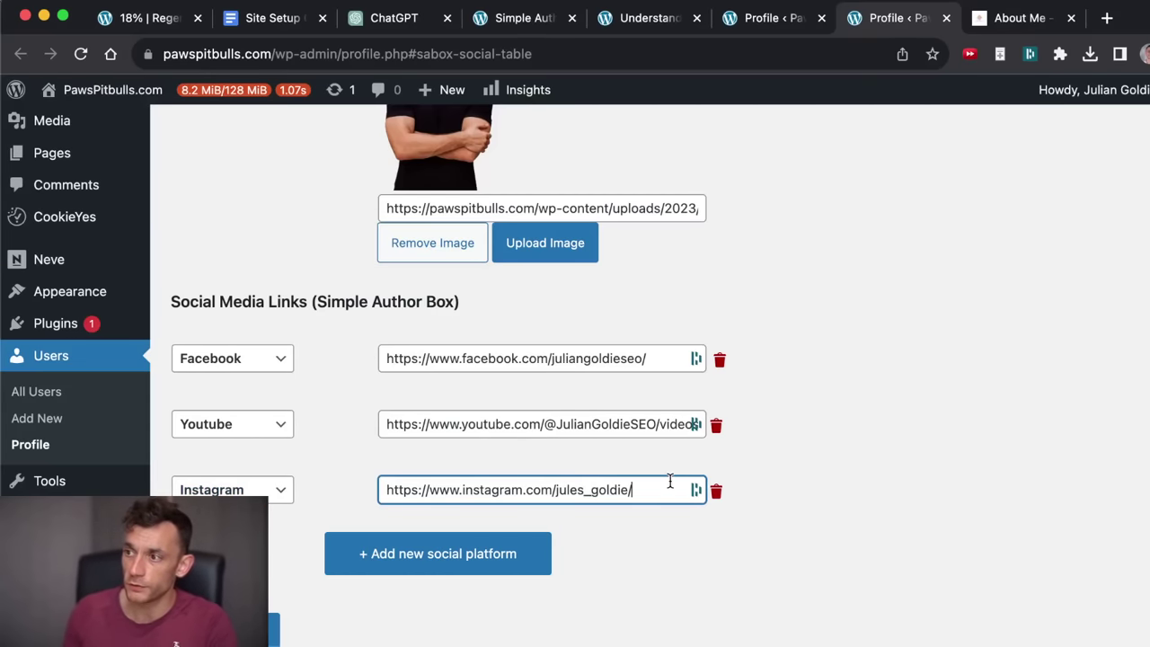
{"action": "key", "text": "shift+Left"}
{"action": "key", "text": "shift+Left"}
{"action": "key", "text": "shift+Left"}
{"action": "key", "text": "shift+Left"}
{"action": "key", "text": "shift+Left"}
{"action": "key", "text": "shift+Left"}
{"action": "key", "text": "shift+Left"}
{"action": "key", "text": "shift+Left"}
{"action": "key", "text": "shift+Left"}
{"action": "key", "text": "shift+Left"}
{"action": "key", "text": "shift+Left"}
{"action": "key", "text": "shift+Left"}
{"action": "key", "text": "shift+Left"}
{"action": "left_click", "coordinate": [815, 411]}
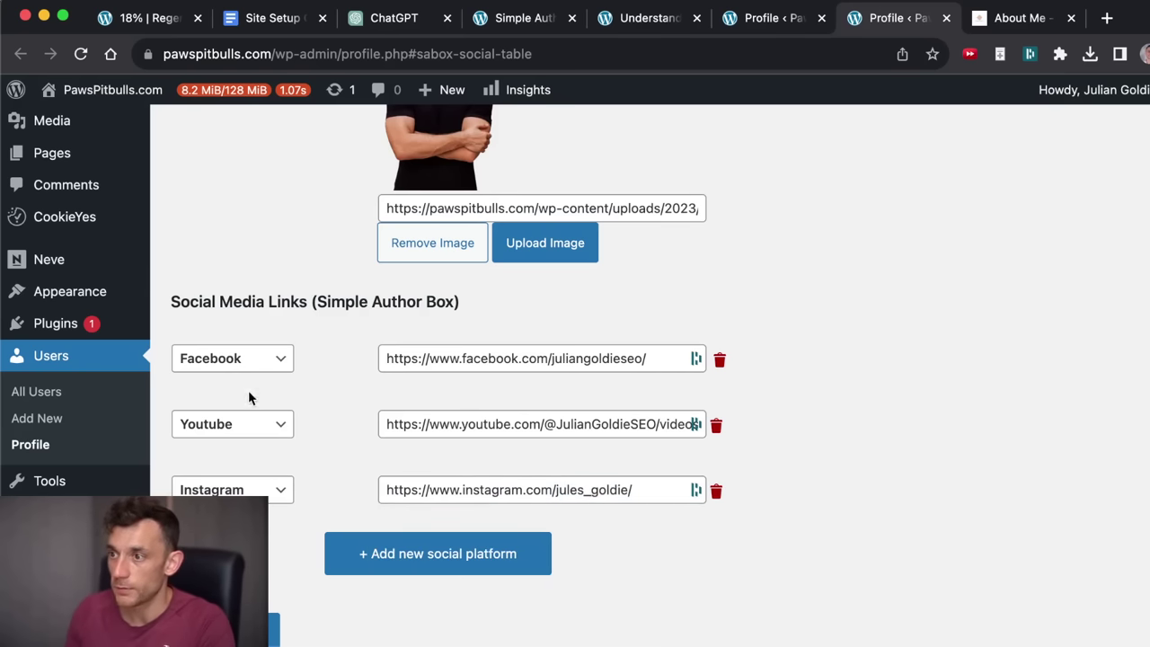
Add a fourth social platform, Twitter, to the Simple Author Box links and enter the author's Twitter profile URL.
{"action": "left_click", "coordinate": [431, 557]}
{"action": "scroll", "coordinate": [431, 557], "scroll_direction": "down", "scroll_amount": 3}
{"action": "left_click", "coordinate": [238, 399]}
{"action": "left_click", "coordinate": [240, 345]}
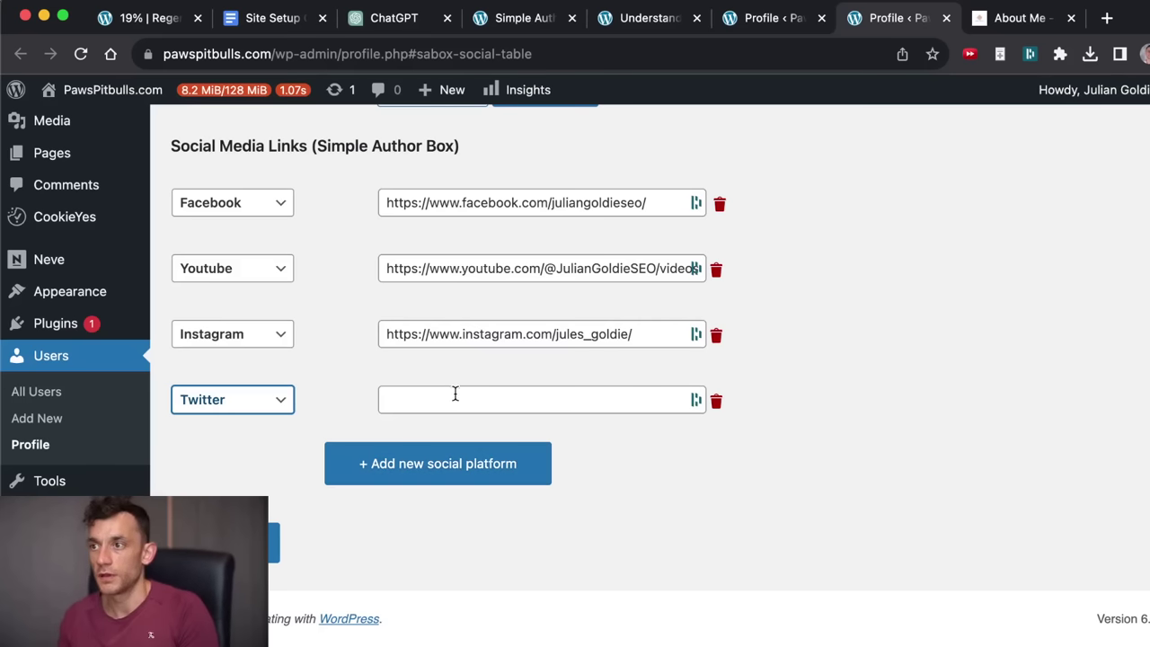
{"action": "left_click", "coordinate": [456, 395]}
{"action": "type", "text": "https://twitter.com/JulianGoldieSEO"}
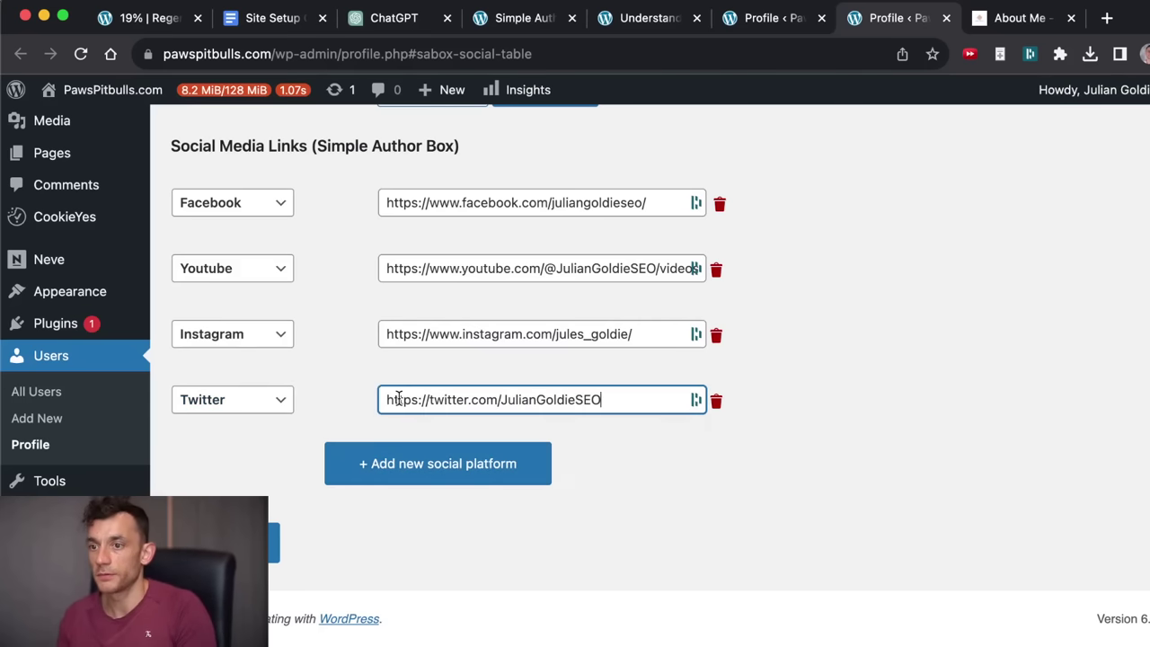
Save the updated user profile and close the About Me tab and both Profile tabs.
{"action": "key", "text": "Return"}
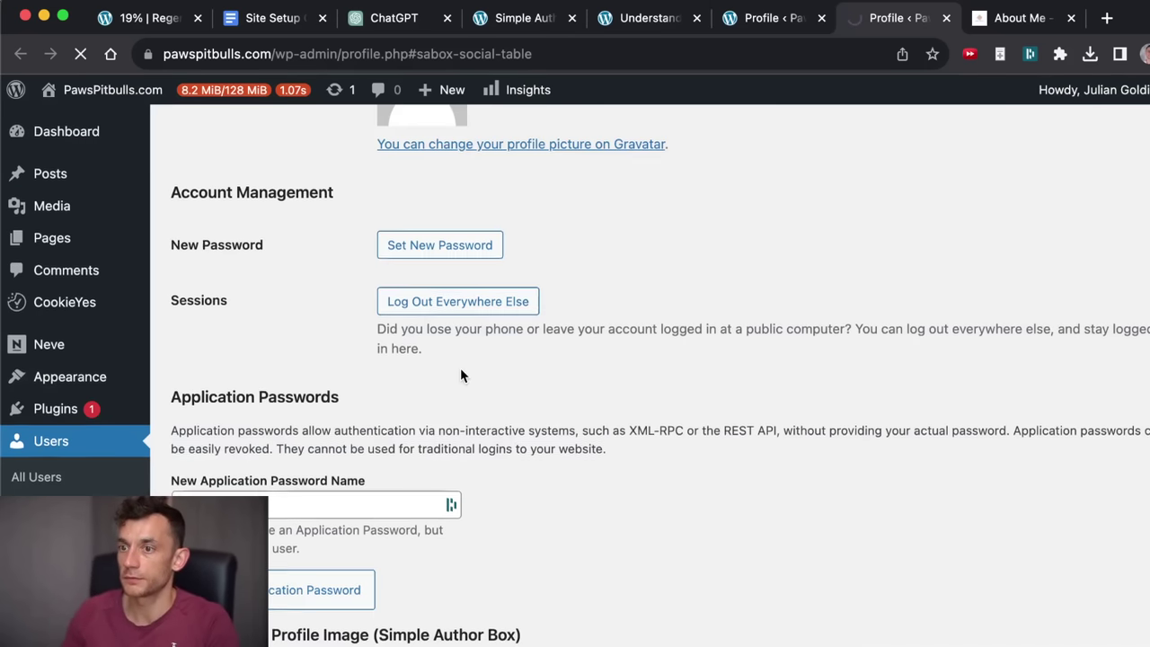
{"action": "scroll", "coordinate": [291, 384], "scroll_direction": "down", "scroll_amount": 10}
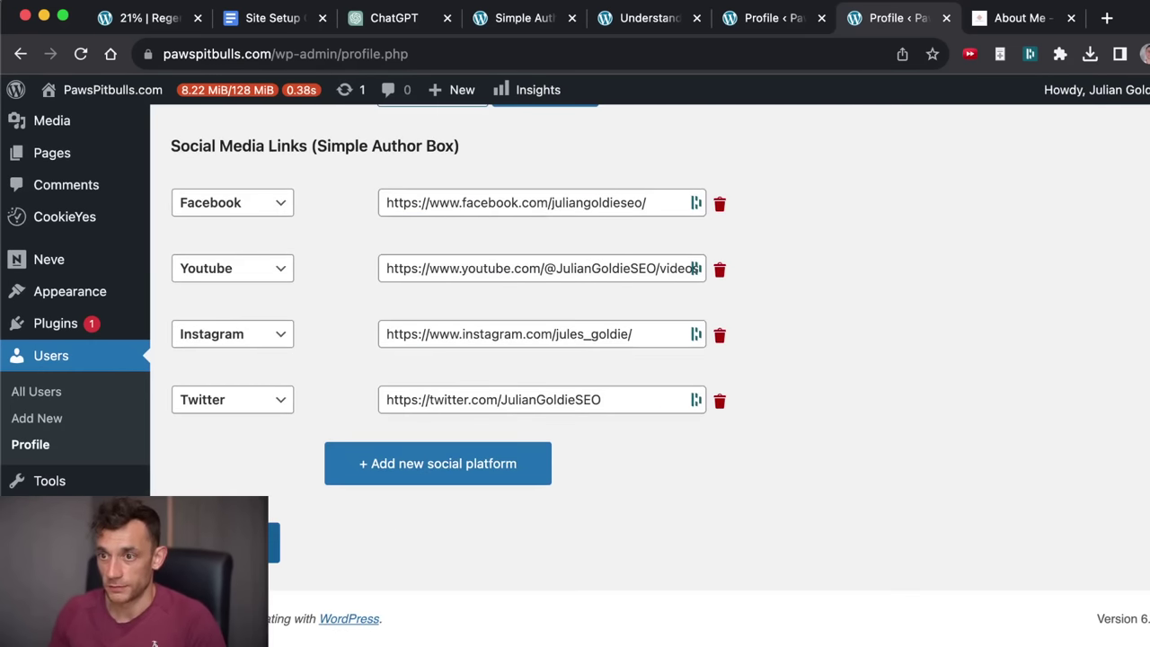
{"action": "left_click", "coordinate": [234, 543]}
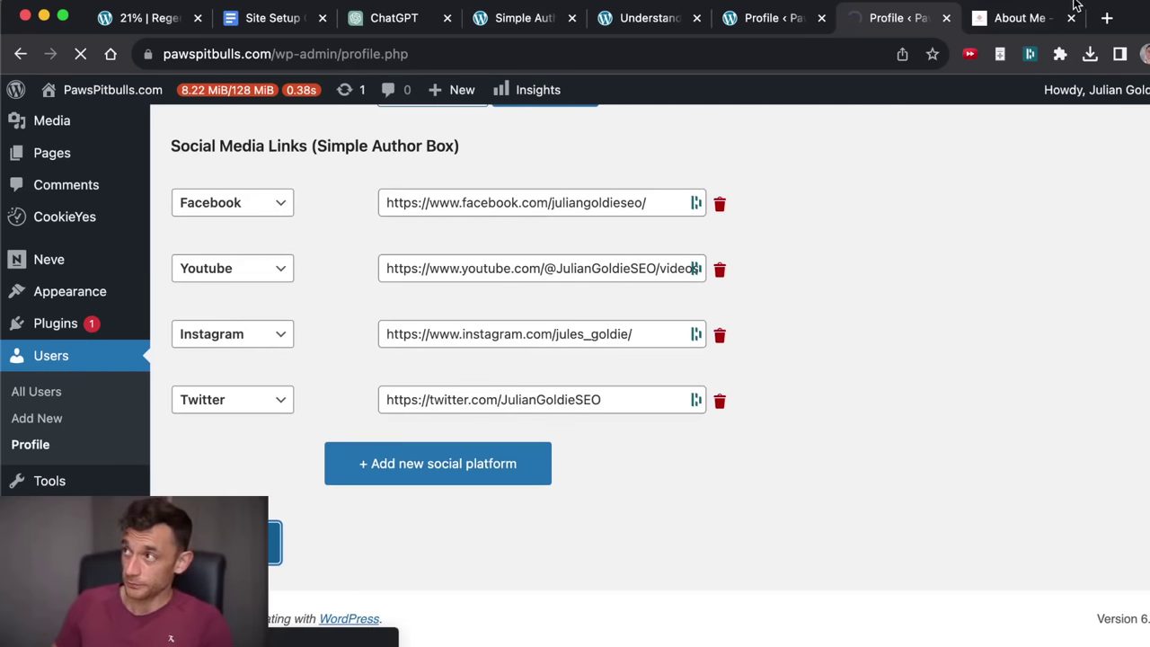
{"action": "left_click", "coordinate": [1072, 16]}
{"action": "left_click", "coordinate": [1071, 16]}
{"action": "left_click", "coordinate": [1072, 16]}
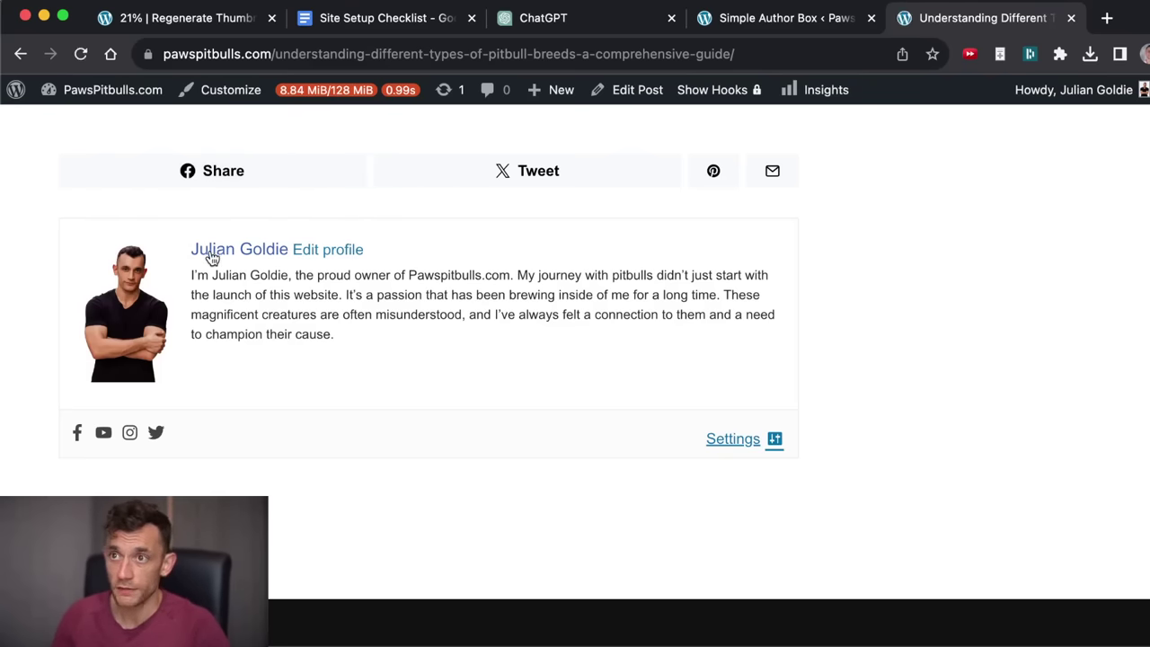
Review the author box's photo, bio and social icons on the pitbull breeds post, along with the post's overall layout.
{"action": "triple_click", "coordinate": [191, 275]}
{"action": "left_click", "coordinate": [81, 415]}
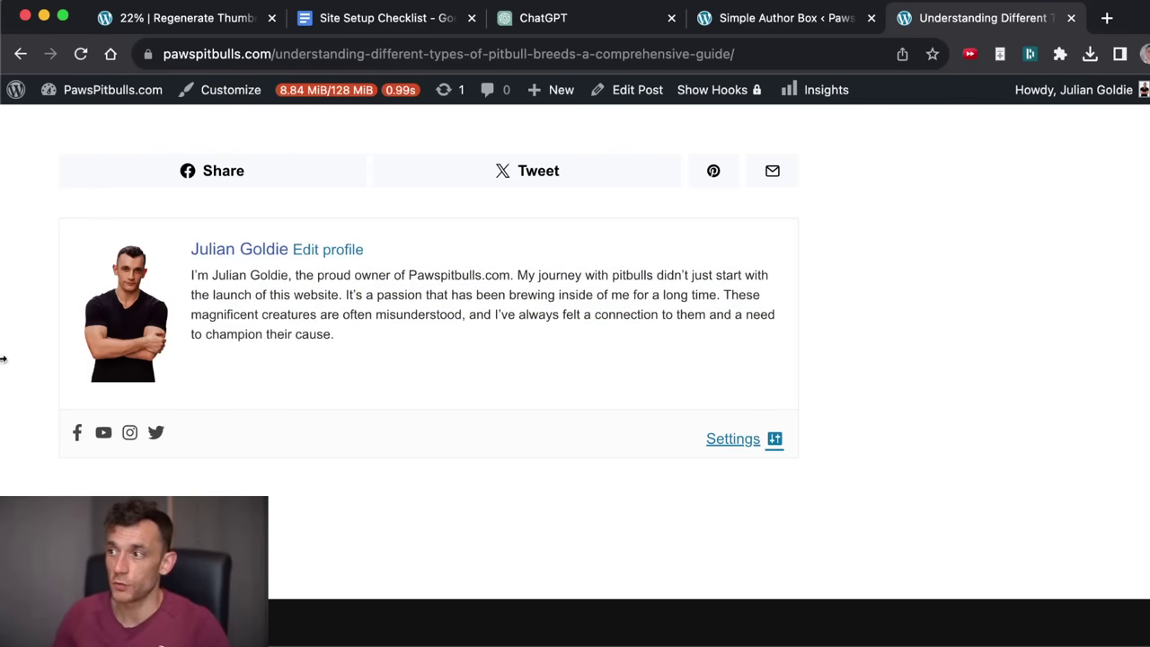
{"action": "scroll", "coordinate": [633, 228], "scroll_direction": "up", "scroll_amount": 20}
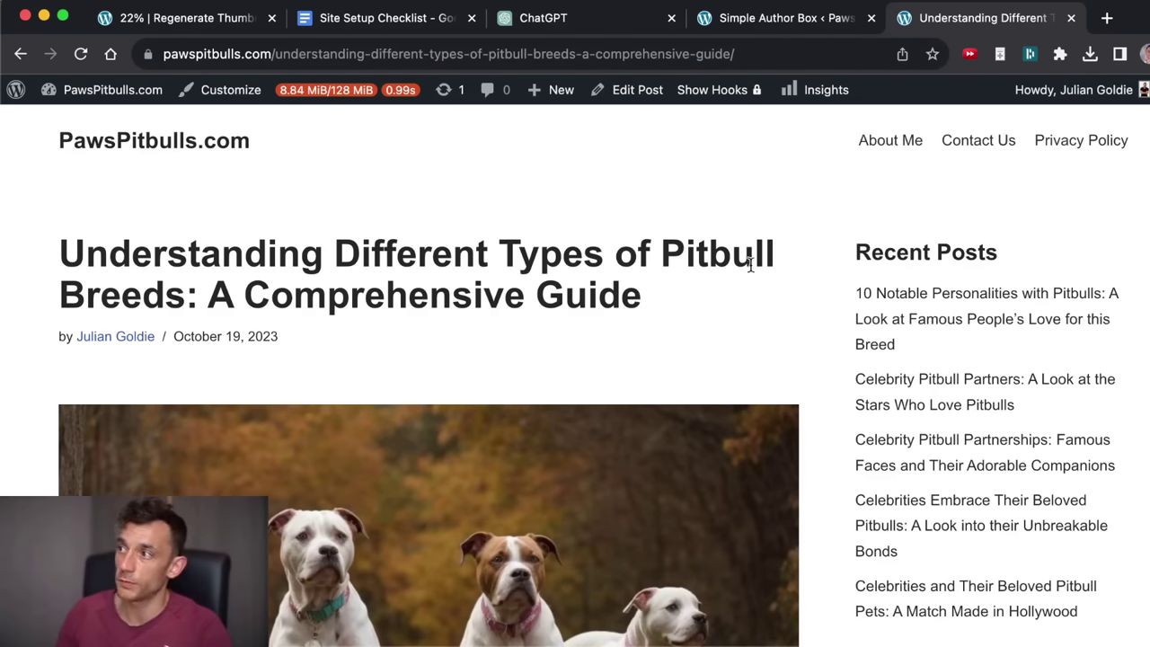
{"action": "scroll", "coordinate": [750, 265], "scroll_direction": "down", "scroll_amount": 20}
{"action": "scroll", "coordinate": [711, 342], "scroll_direction": "up", "scroll_amount": 20}
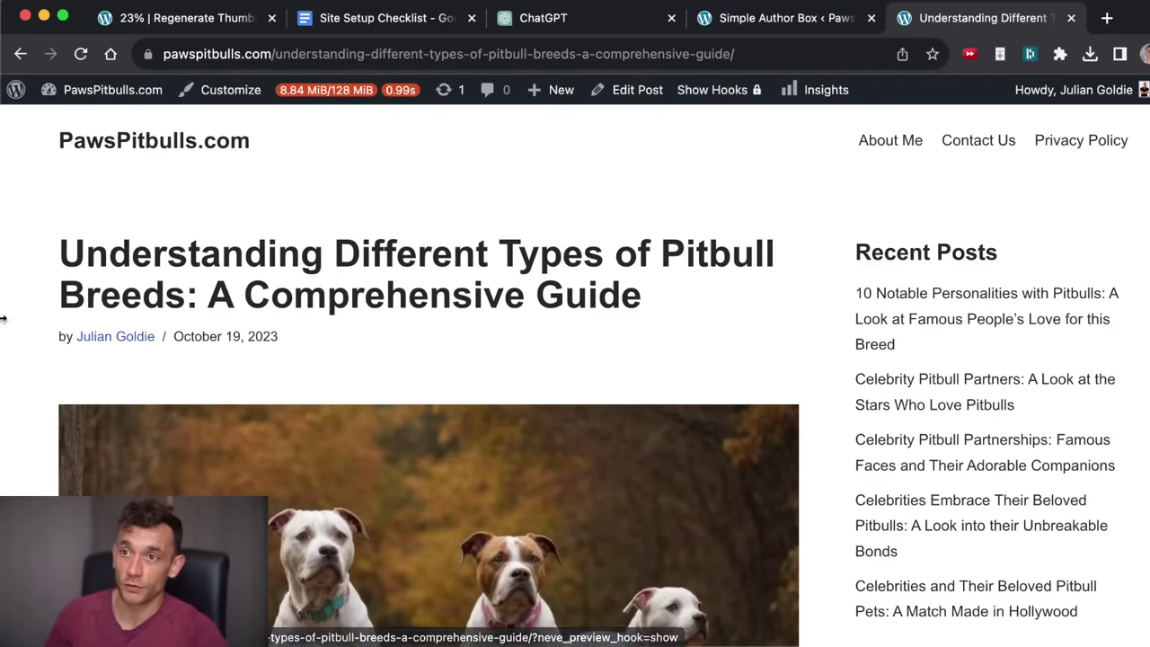
{"action": "scroll", "coordinate": [194, 252], "scroll_direction": "down", "scroll_amount": 5}
Check the remaining tasks in the Site Setup Checklist, look at the post's navigation menu and switch to the PawsPitbulls.com Posts list.
{"action": "key", "text": "super+2"}
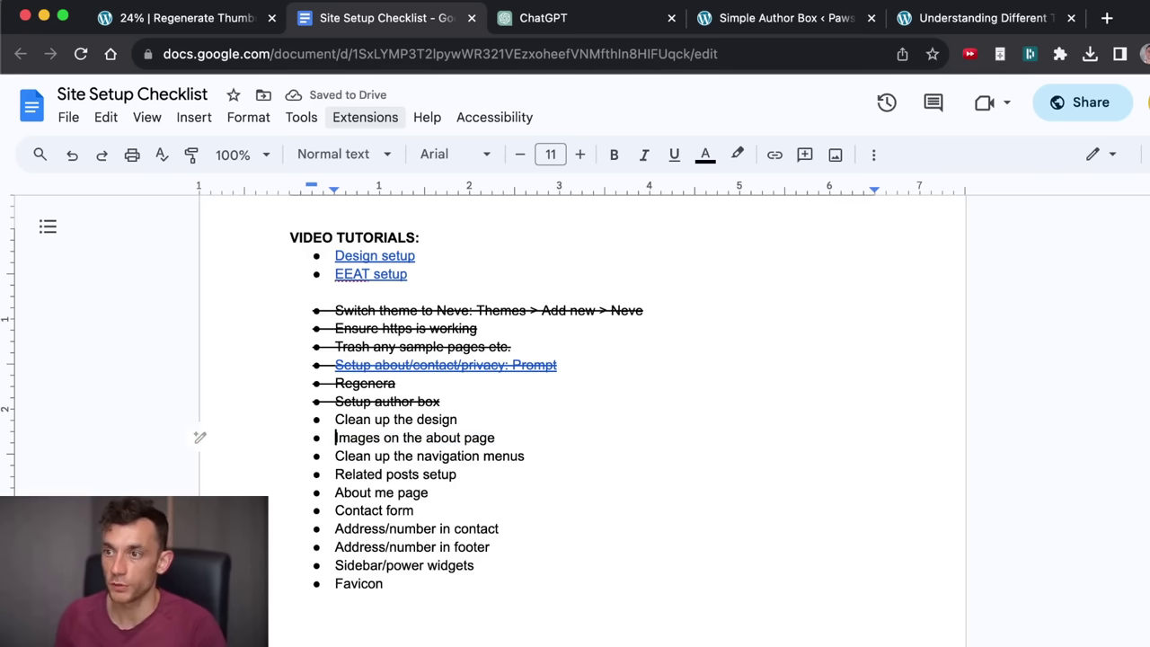
{"action": "key", "text": "super+4"}
{"action": "key", "text": "super+5"}
{"action": "scroll", "coordinate": [908, 392], "scroll_direction": "up", "scroll_amount": 5}
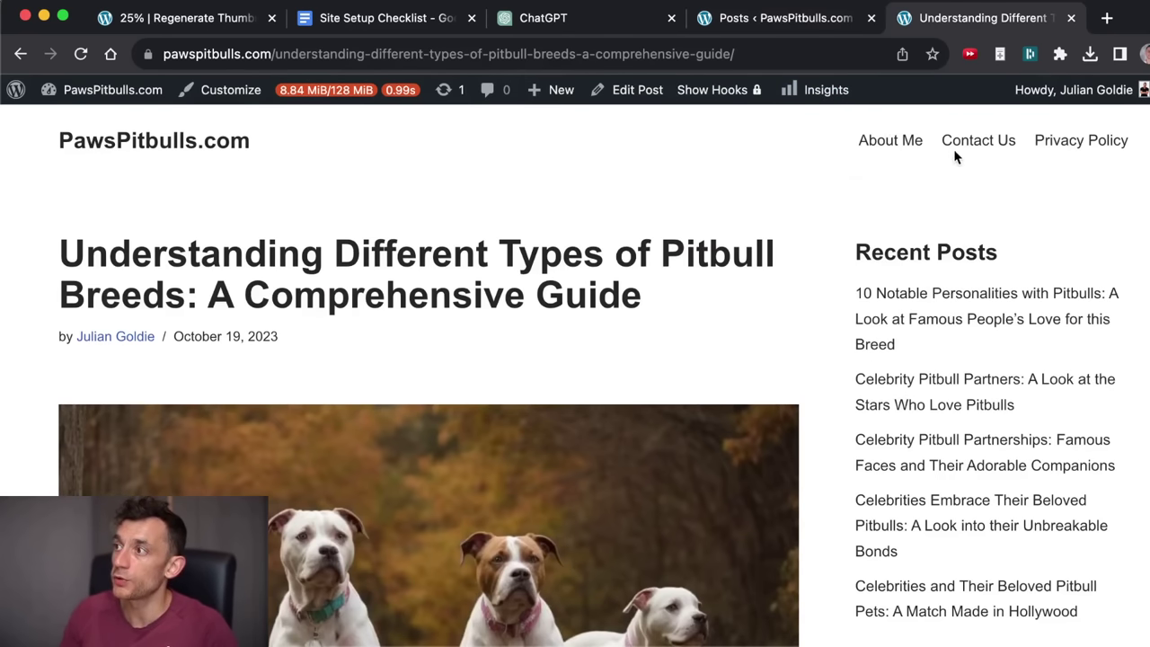
{"action": "left_click", "coordinate": [790, 13]}
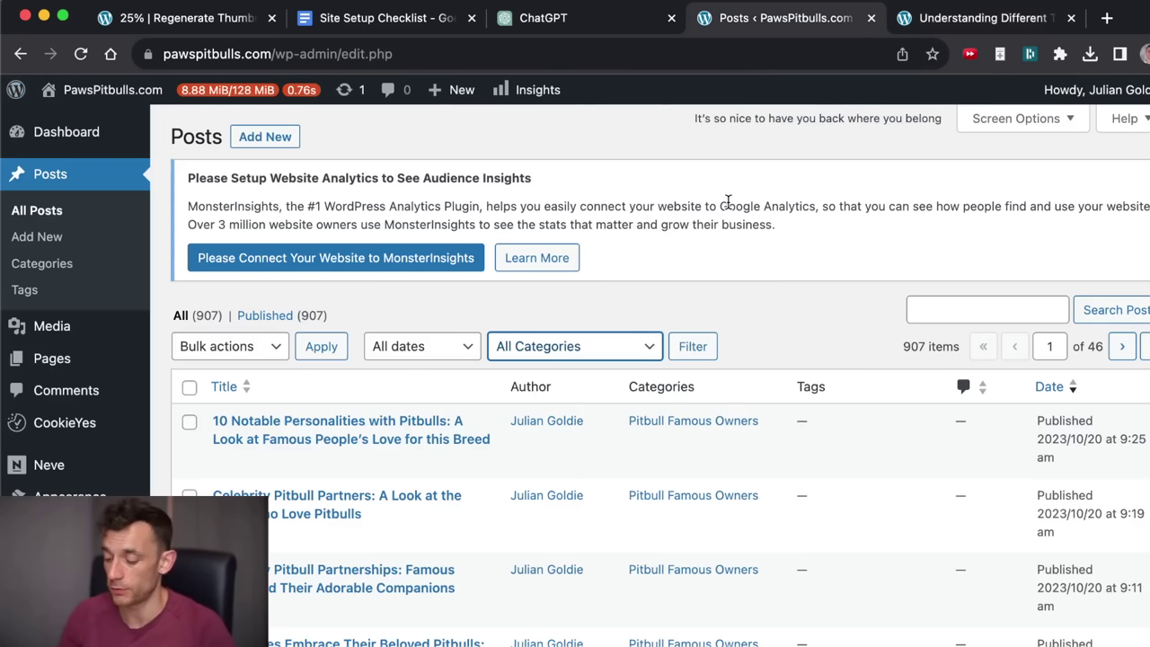
Open descubreaves.com in a new tab and look over its homepage post grid and navigation menu.
{"action": "key", "text": "super+t"}
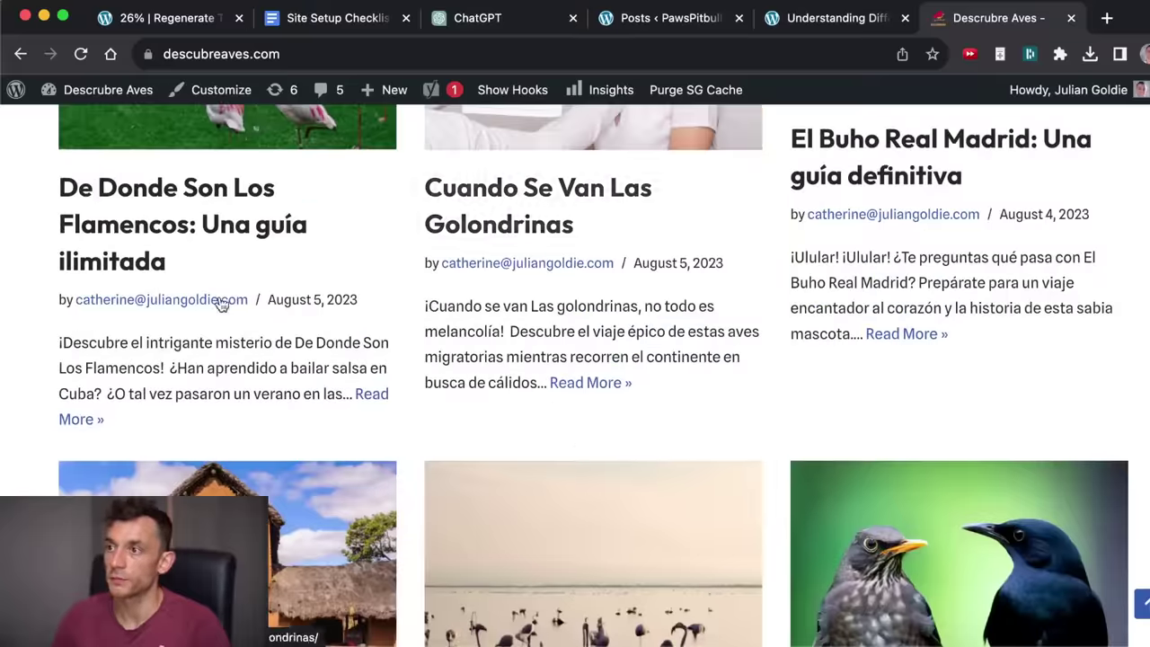
{"action": "scroll", "coordinate": [527, 517], "scroll_direction": "down", "scroll_amount": 4}
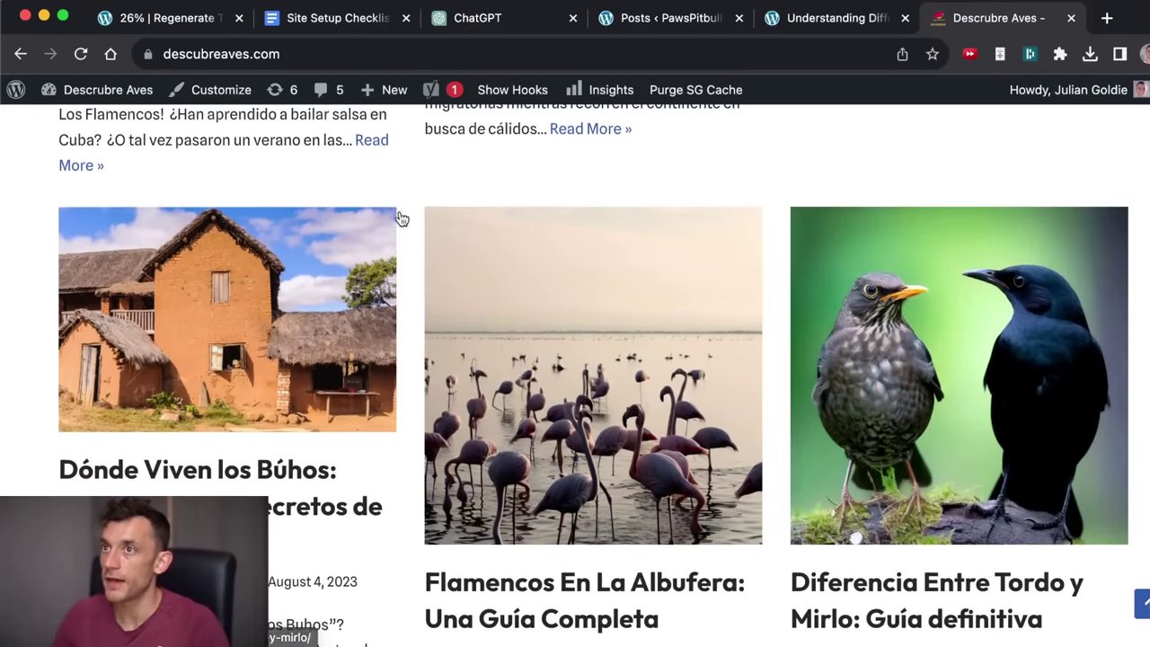
{"action": "scroll", "coordinate": [465, 364], "scroll_direction": "down", "scroll_amount": 10}
{"action": "scroll", "coordinate": [464, 364], "scroll_direction": "up", "scroll_amount": 15}
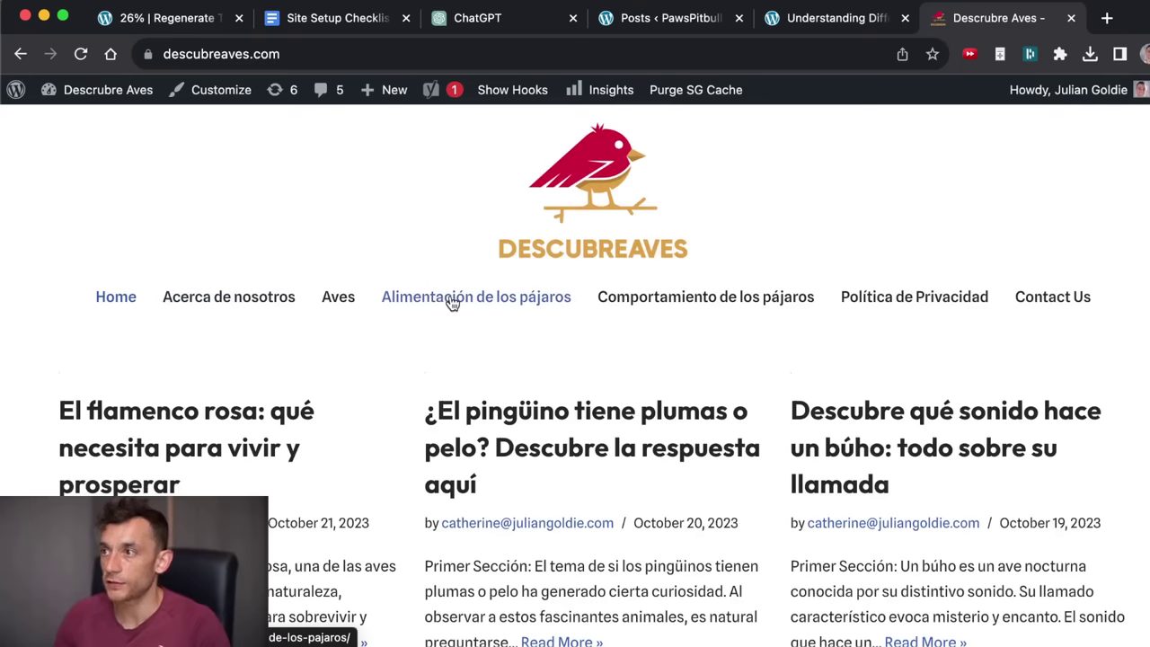
Examine the Alimentación de los pájaros and Comportamiento de los pájaros category pages as examples of category menu links.
{"action": "left_click", "coordinate": [491, 304]}
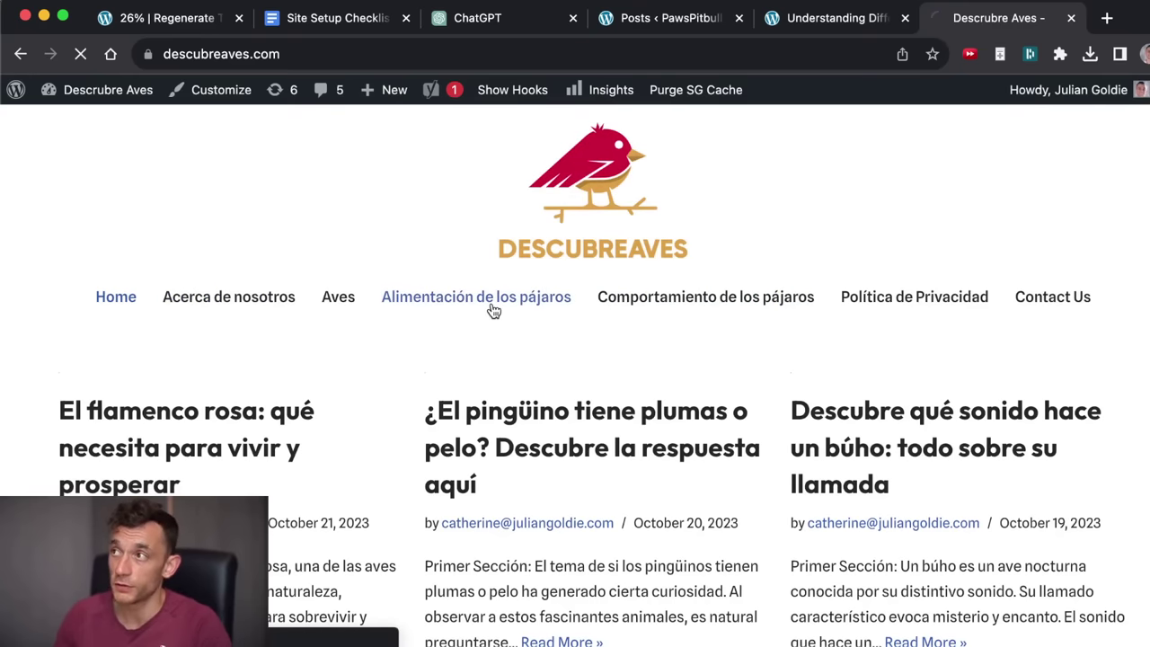
{"action": "scroll", "coordinate": [414, 504], "scroll_direction": "down", "scroll_amount": 6}
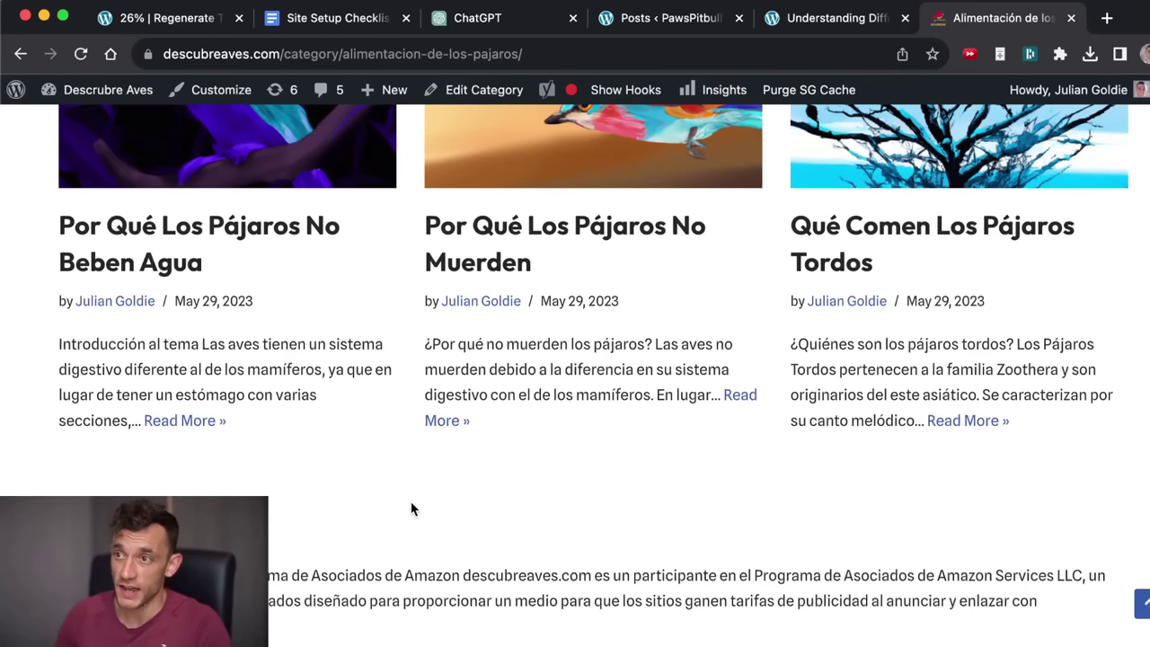
{"action": "scroll", "coordinate": [409, 507], "scroll_direction": "up", "scroll_amount": 6}
{"action": "scroll", "coordinate": [467, 485], "scroll_direction": "down", "scroll_amount": 8}
{"action": "scroll", "coordinate": [595, 452], "scroll_direction": "up", "scroll_amount": 6}
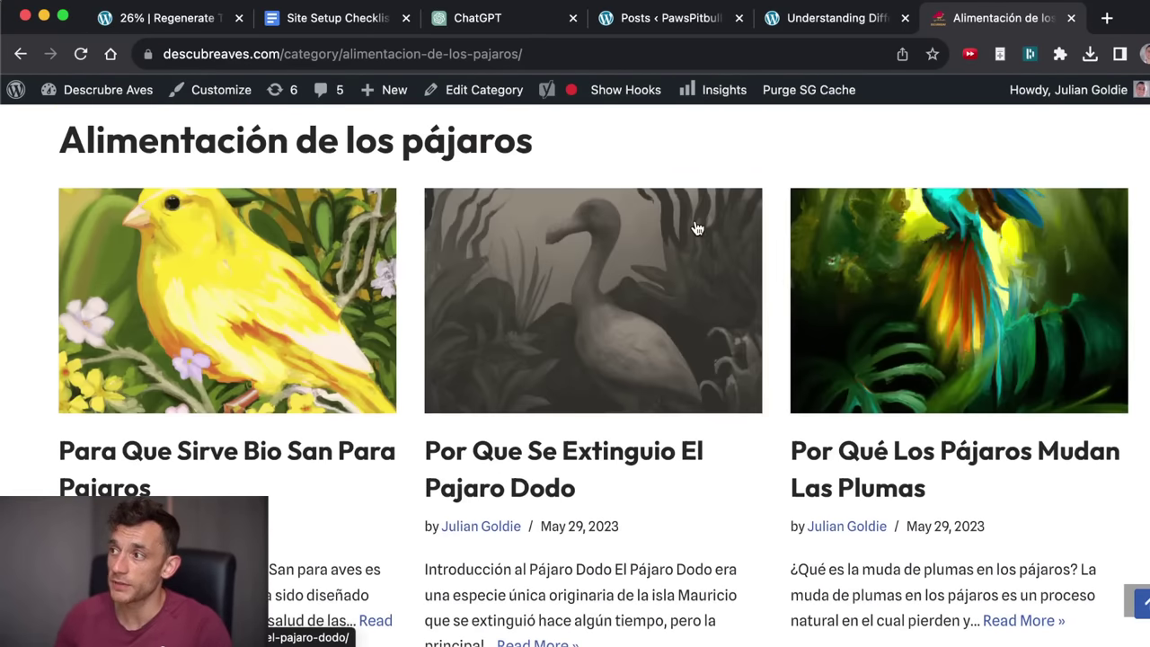
{"action": "scroll", "coordinate": [665, 278], "scroll_direction": "up", "scroll_amount": 2}
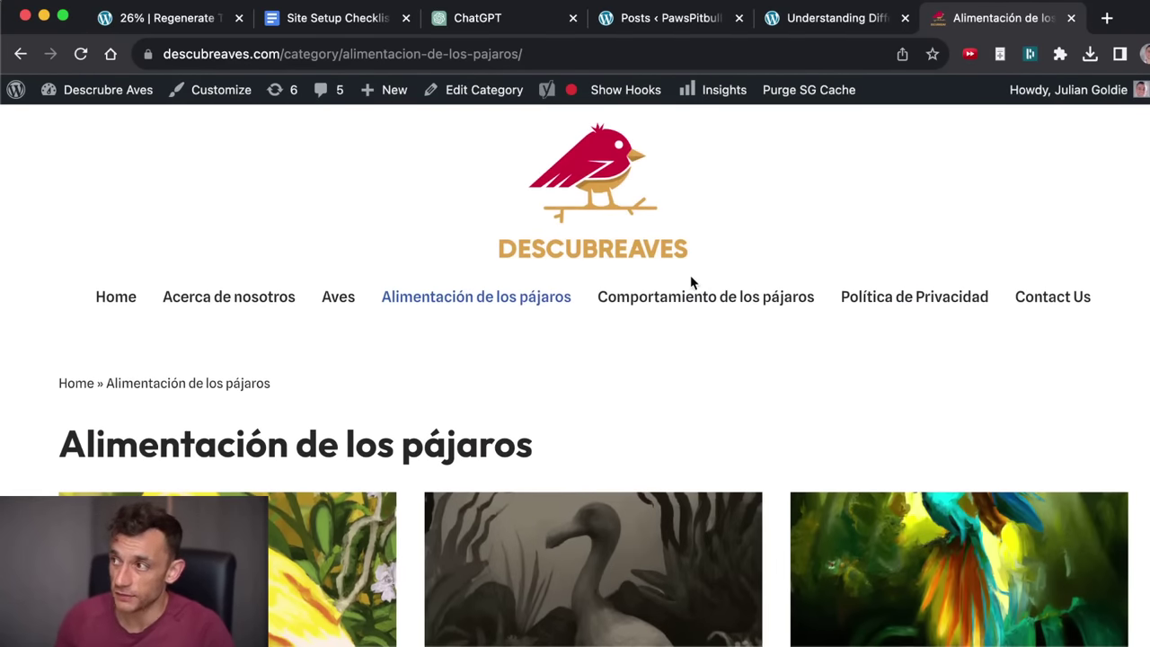
{"action": "left_click", "coordinate": [609, 304]}
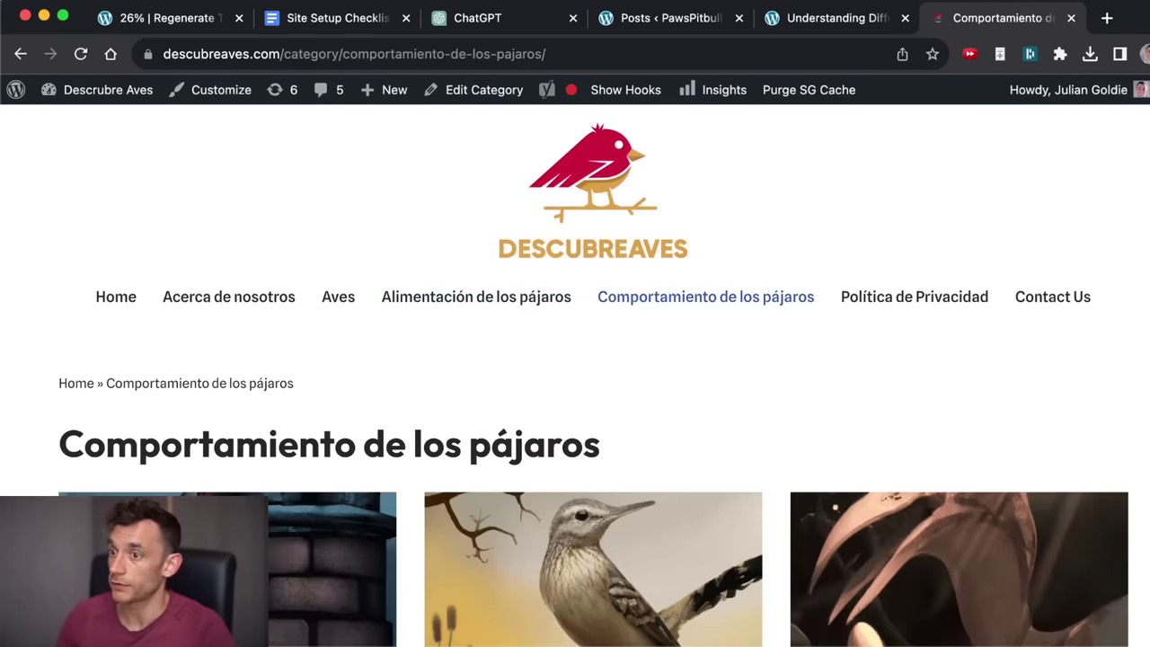
{"action": "scroll", "coordinate": [603, 167], "scroll_direction": "down", "scroll_amount": 5}
{"action": "scroll", "coordinate": [604, 167], "scroll_direction": "up", "scroll_amount": 5}
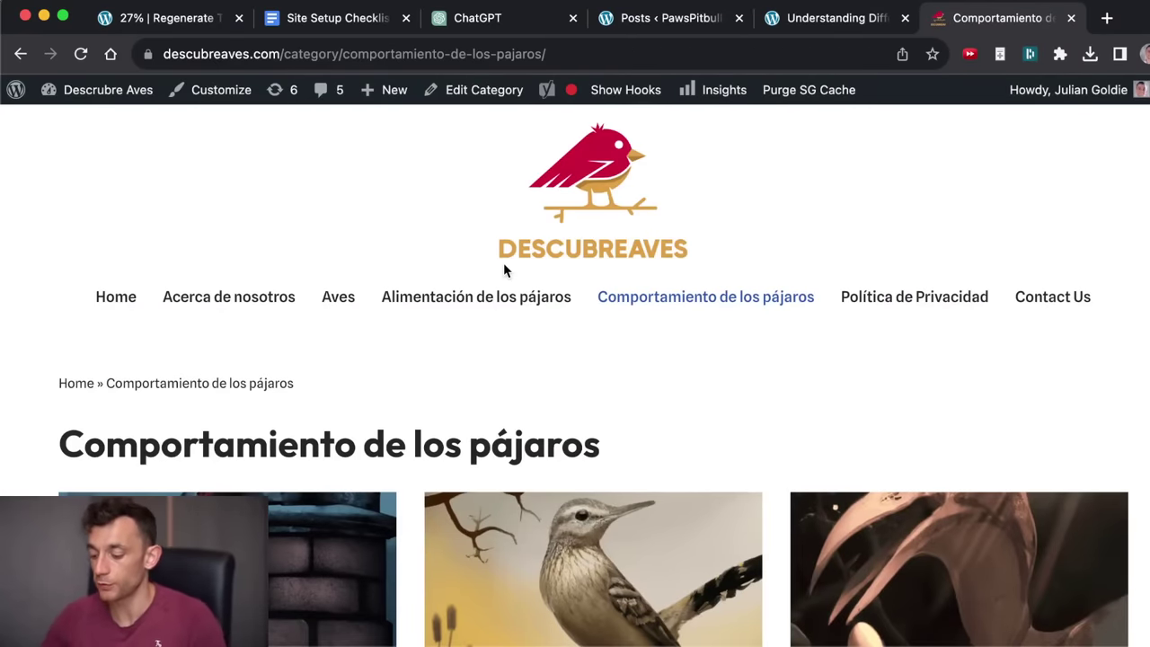
Open Ezoic's Google approval checklist in a new tab and record its URL under a USEFUL heading in the Site Setup Checklist.
{"action": "key", "text": "ctrl+t"}
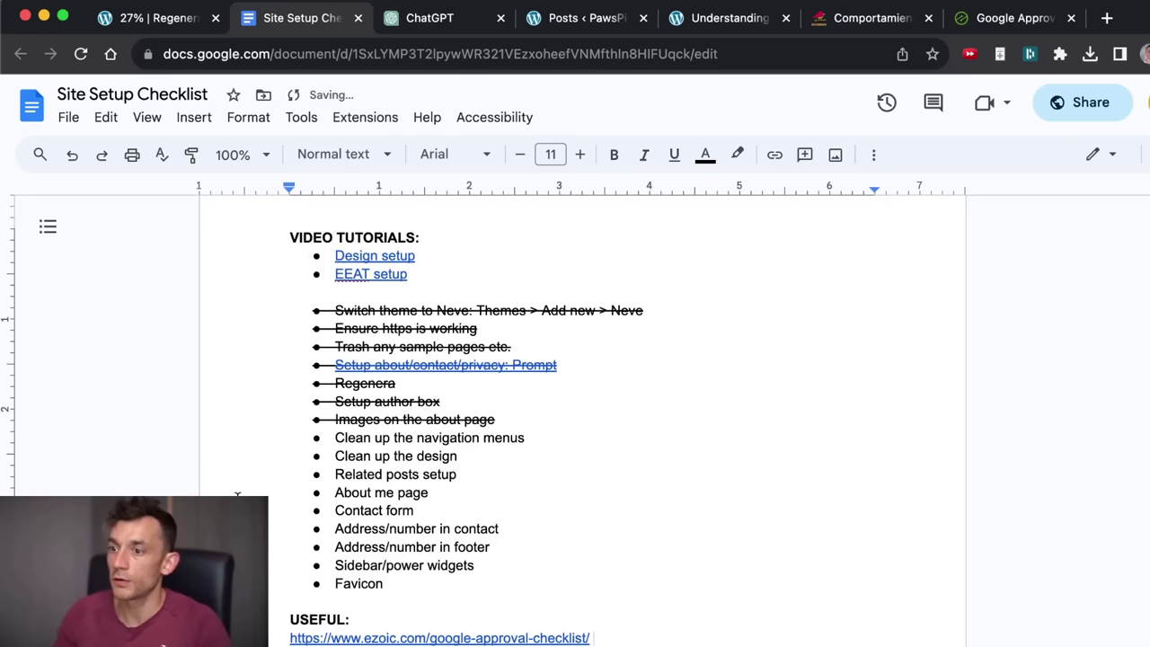
{"action": "scroll", "coordinate": [691, 534], "scroll_direction": "down", "scroll_amount": 5}
{"action": "left_click", "coordinate": [691, 534]}
{"action": "key", "text": "super+shift+Left"}
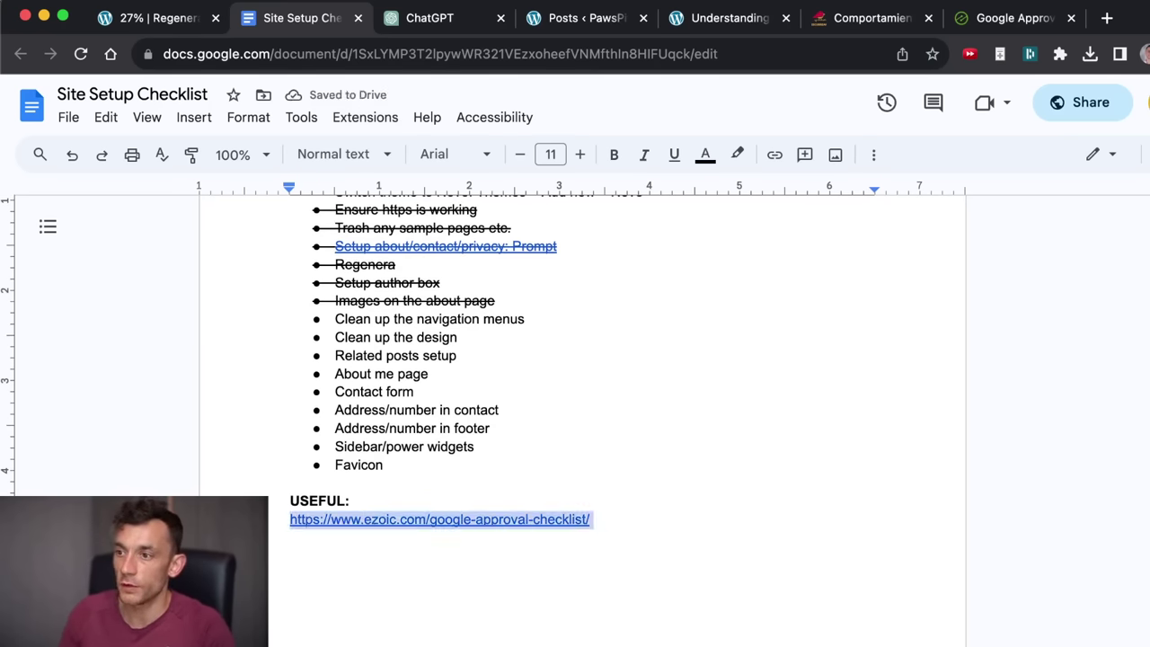
{"action": "left_click", "coordinate": [629, 523]}
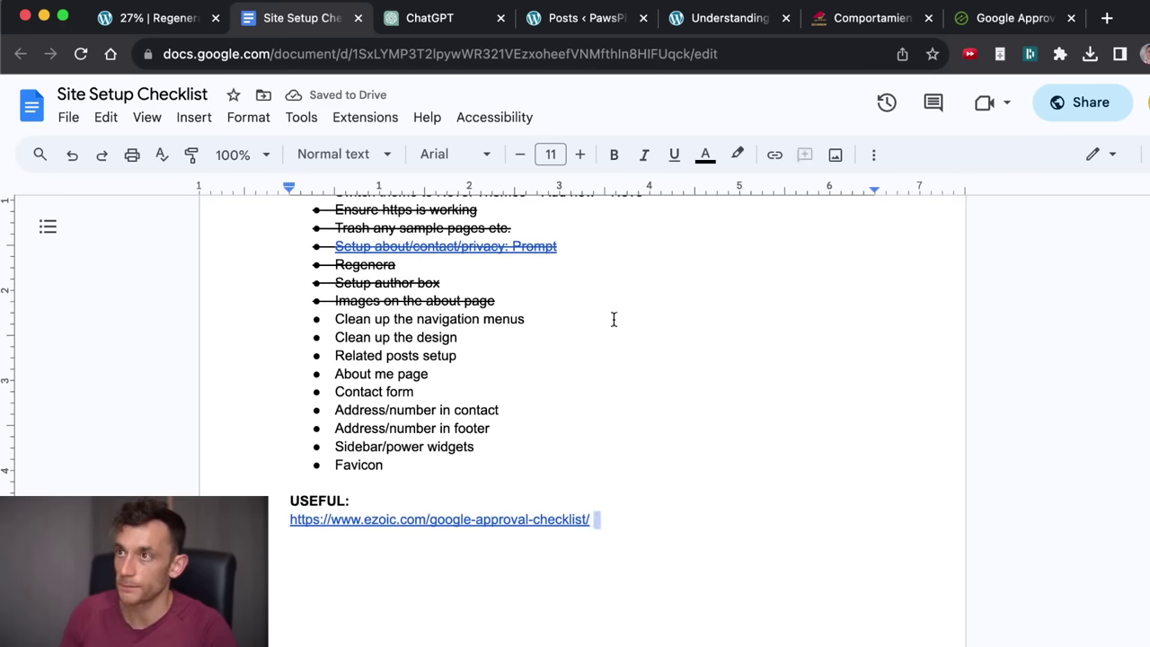
{"action": "scroll", "coordinate": [501, 273], "scroll_direction": "up", "scroll_amount": 3}
Read the Create Menu and Finalize Categories advice in Ezoic's Google approval checklist and close its tab.
{"action": "left_click", "coordinate": [1012, 20]}
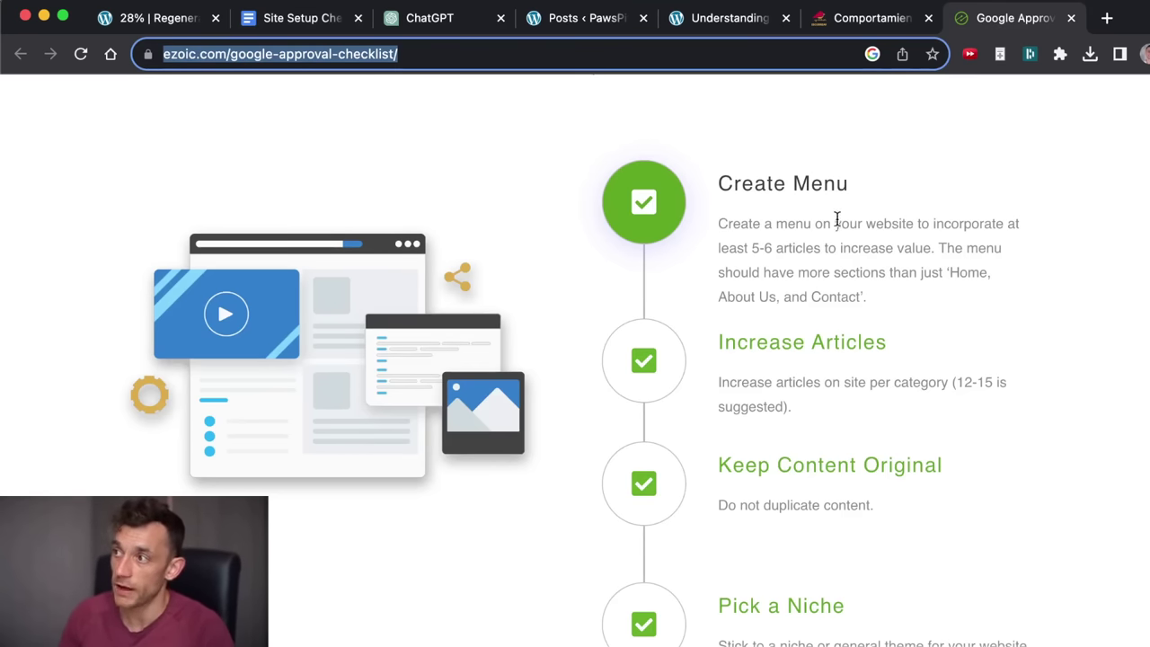
{"action": "scroll", "coordinate": [863, 260], "scroll_direction": "down", "scroll_amount": 5}
{"action": "left_click", "coordinate": [720, 351]}
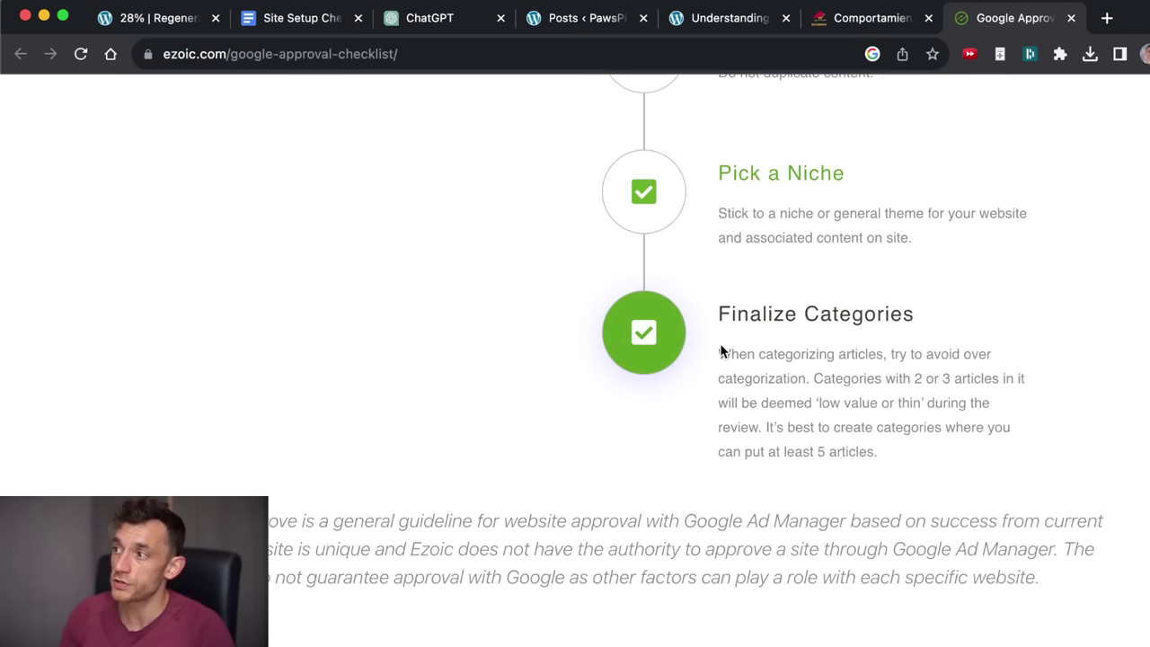
{"action": "left_click_drag", "start_coordinate": [747, 368], "coordinate": [932, 452]}
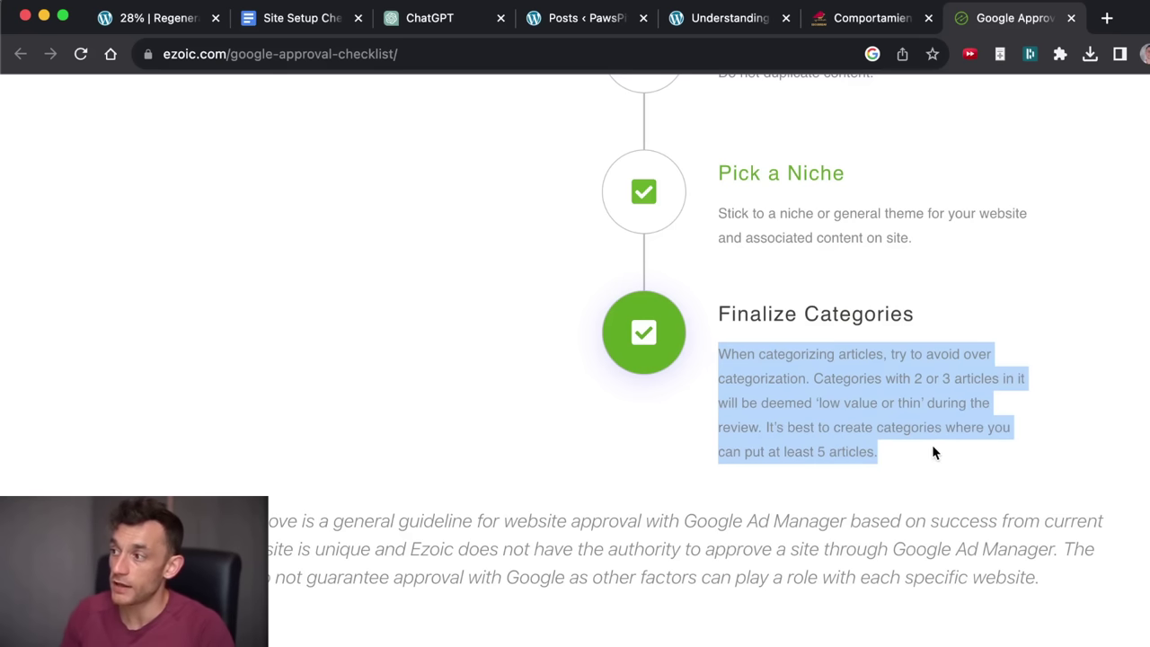
{"action": "left_click", "coordinate": [901, 435]}
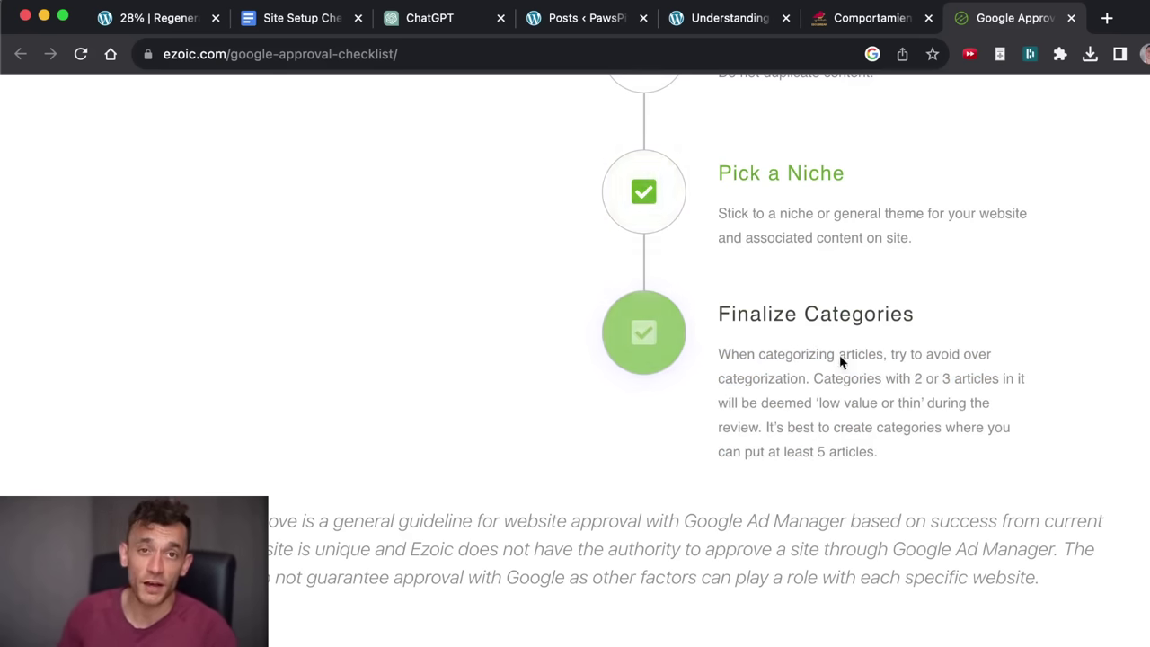
{"action": "scroll", "coordinate": [826, 305], "scroll_direction": "up", "scroll_amount": 20}
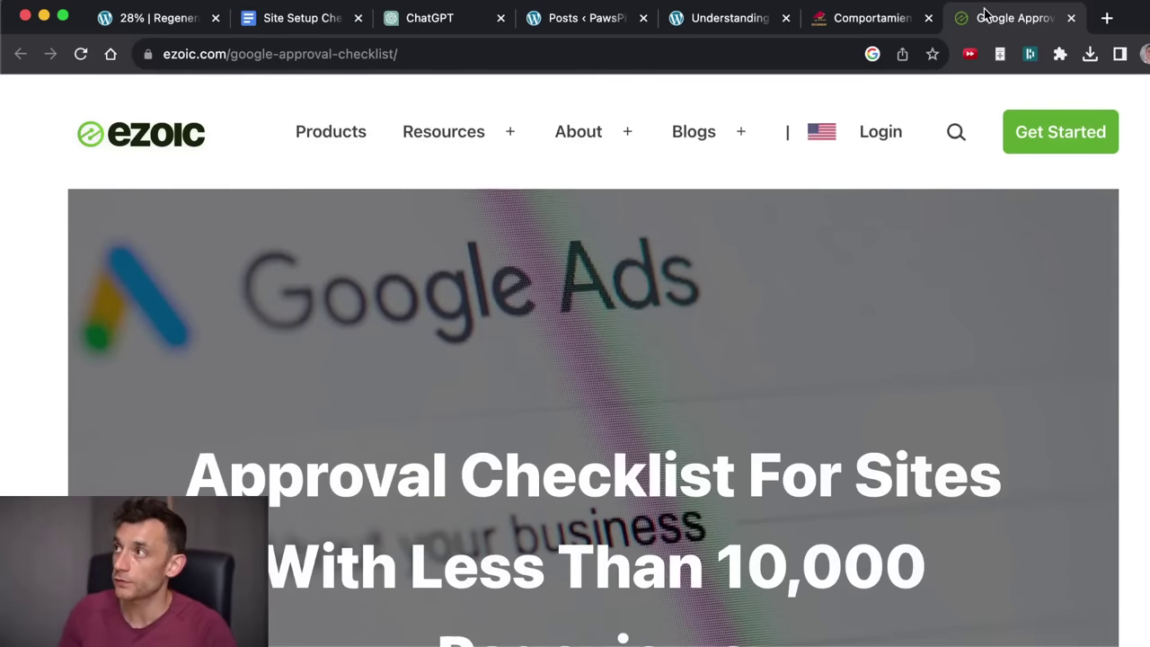
{"action": "key", "text": "super+w"}
Add the Pitbull Advocacy, Pitbull Food and Pitbull Playtime categories to the site's Main menu.
{"action": "left_click", "coordinate": [836, 25]}
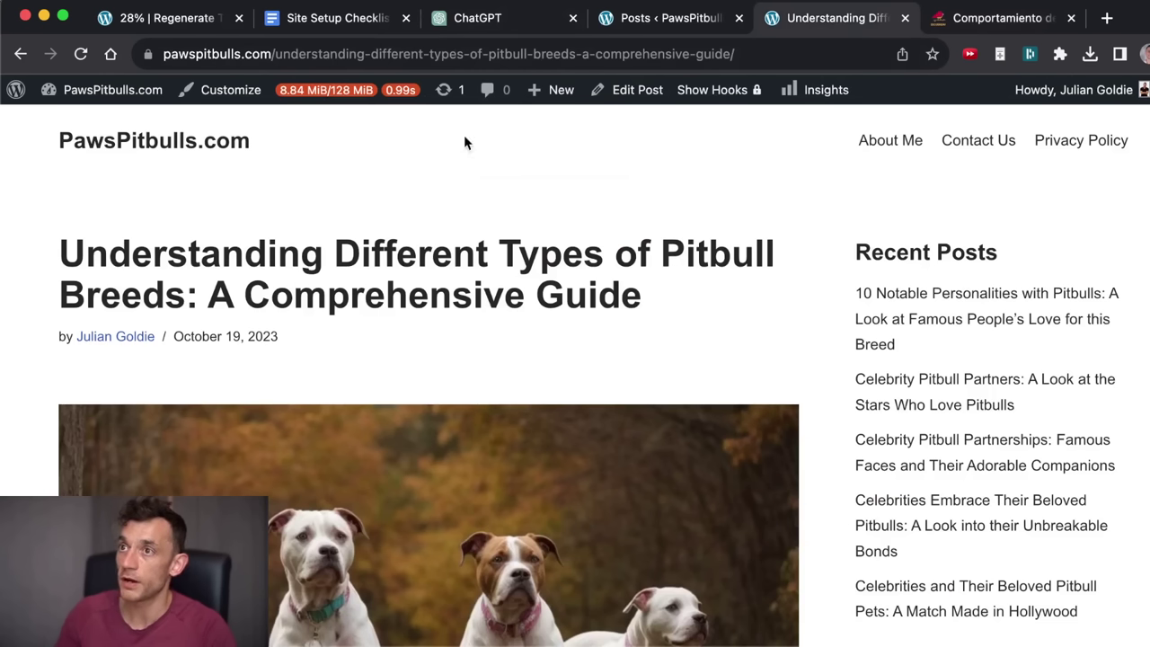
{"action": "left_click", "coordinate": [608, 27]}
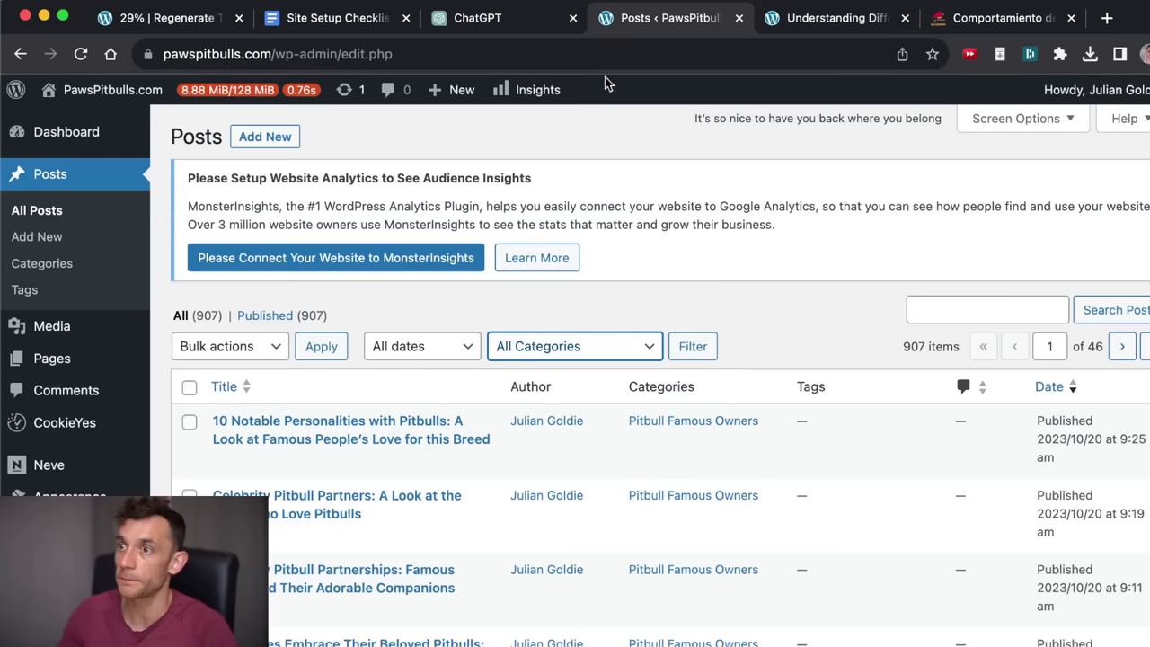
{"action": "scroll", "coordinate": [108, 386], "scroll_direction": "down", "scroll_amount": 3}
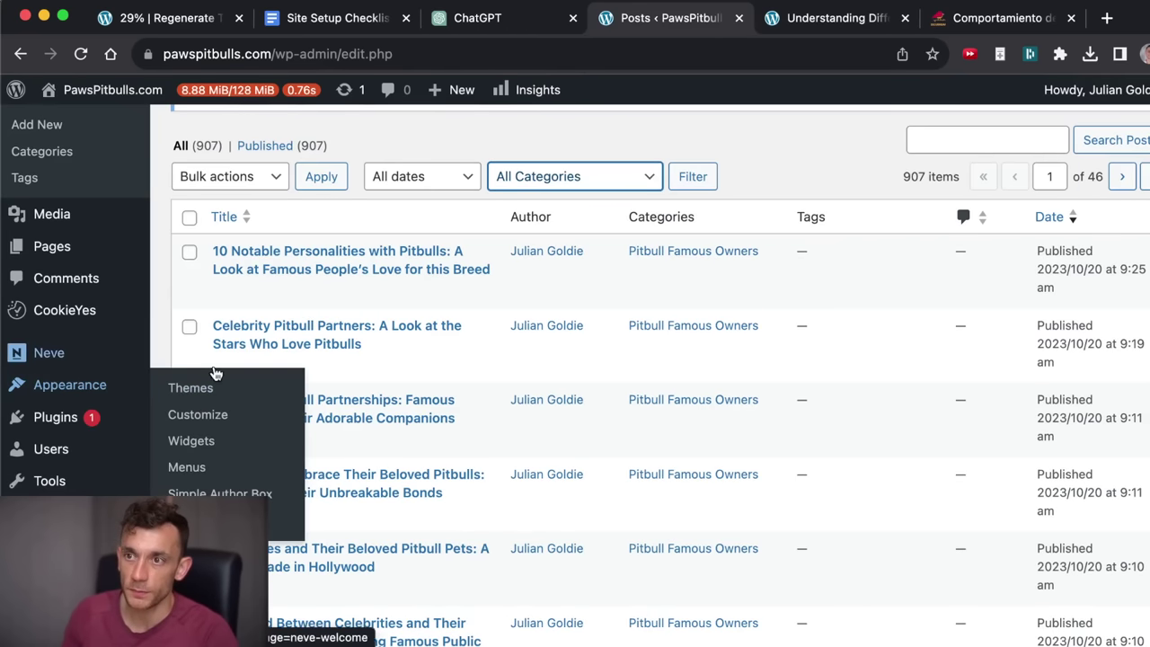
{"action": "left_click", "coordinate": [175, 466]}
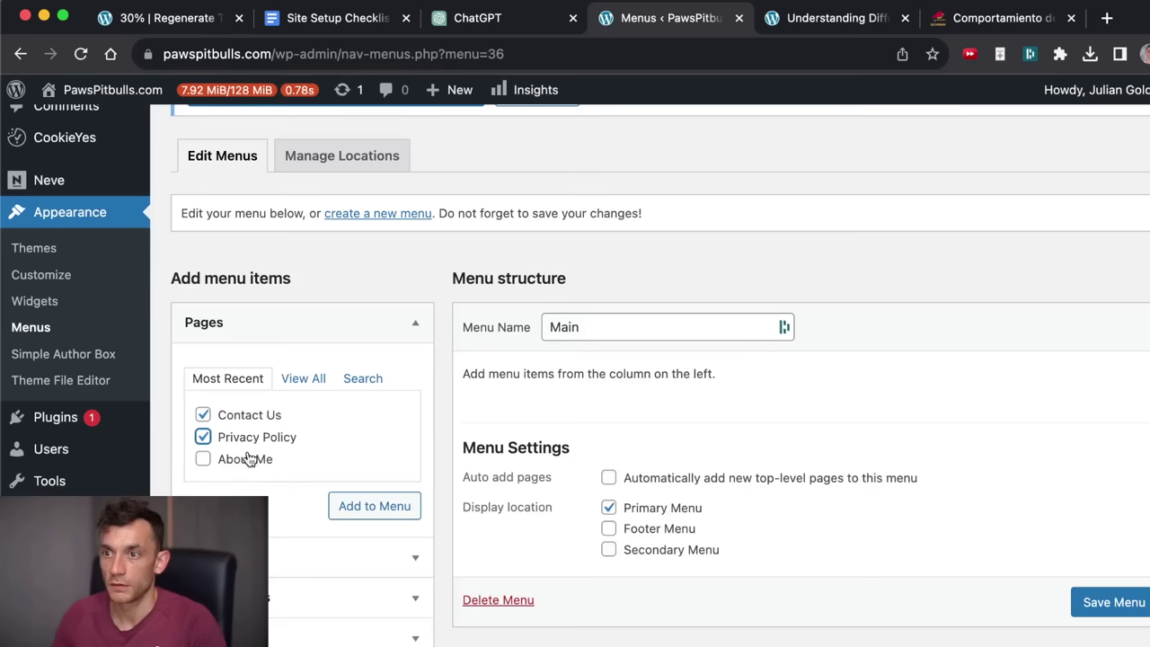
{"action": "scroll", "coordinate": [400, 440], "scroll_direction": "down", "scroll_amount": 2}
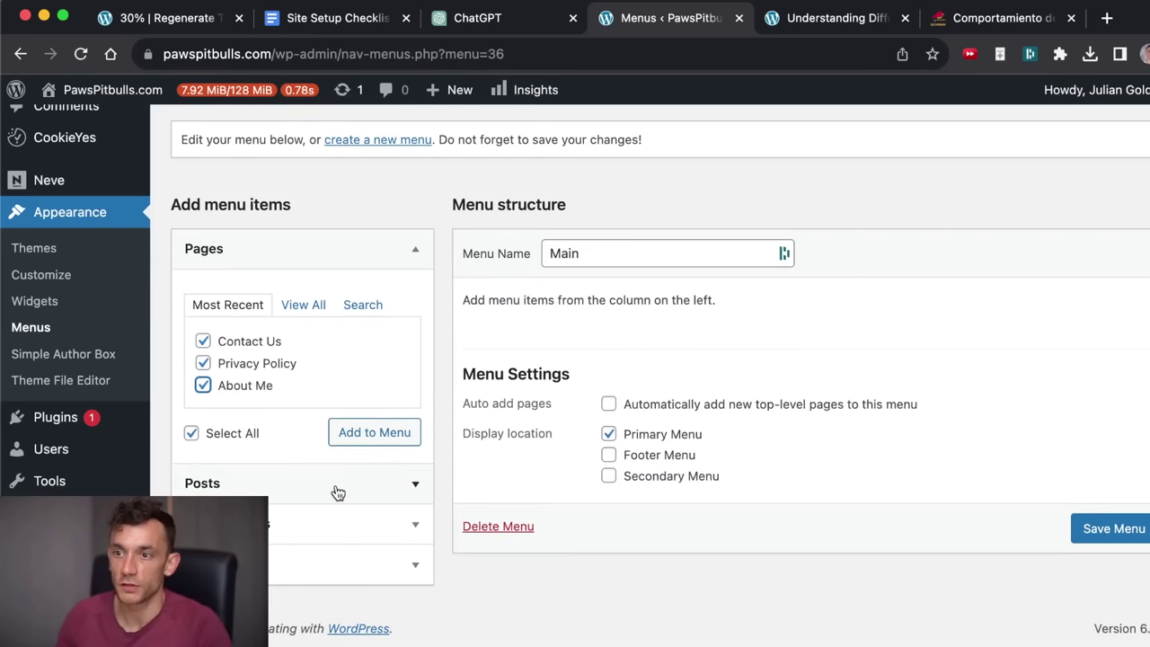
{"action": "left_click", "coordinate": [333, 562]}
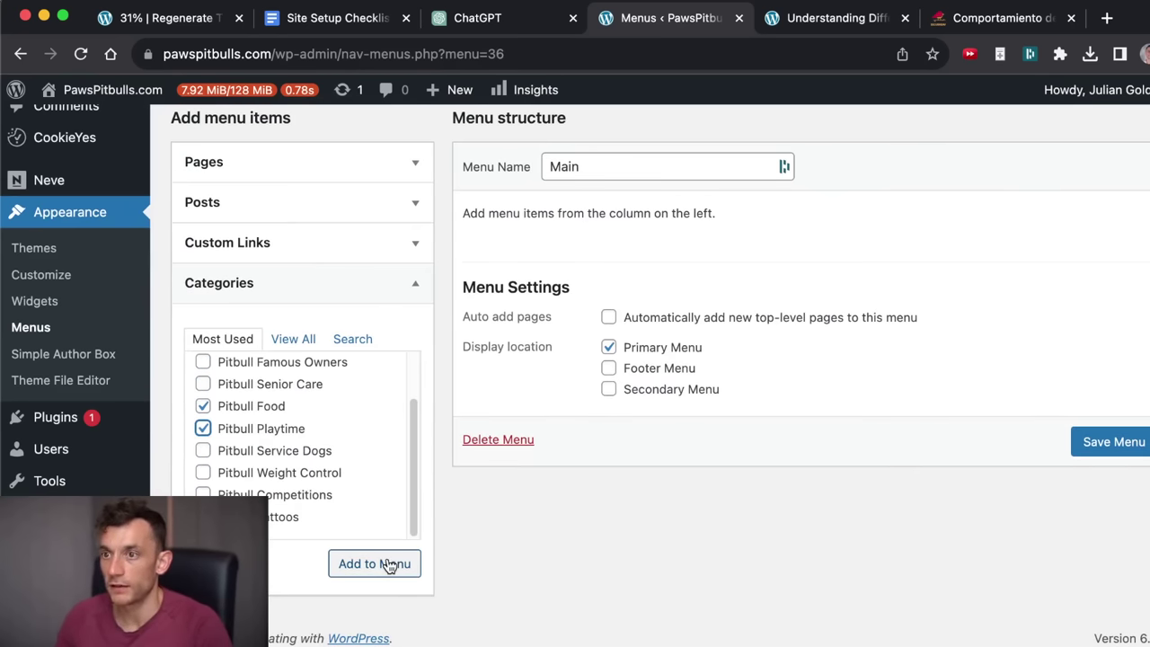
{"action": "left_click", "coordinate": [386, 564]}
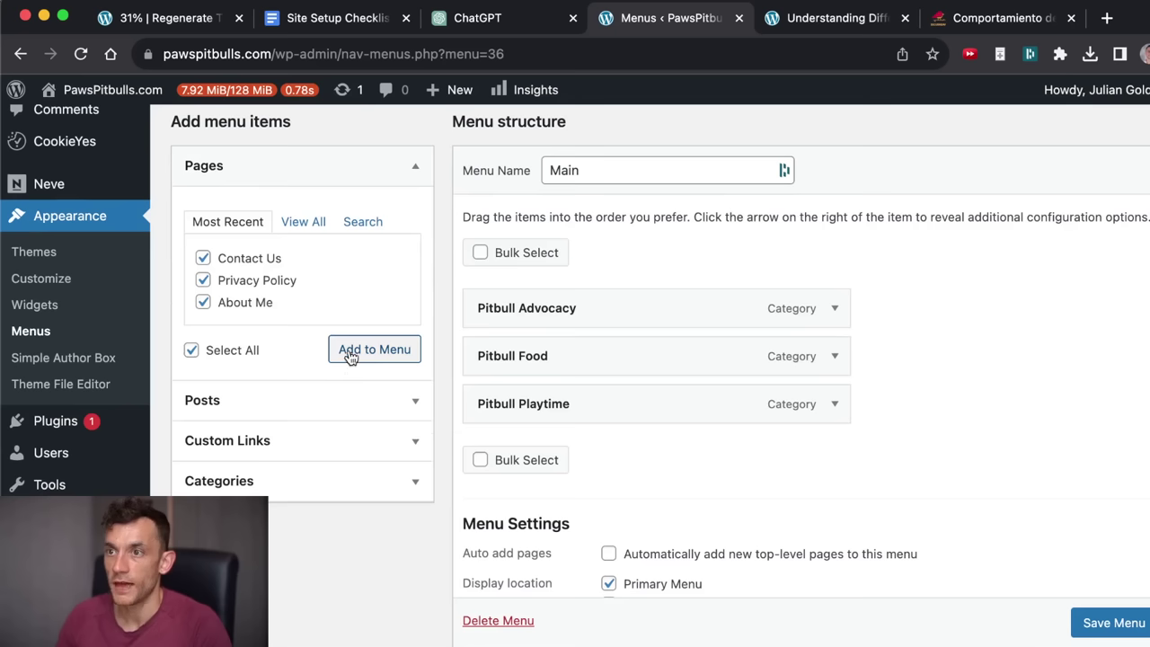
Add the Contact Us, Privacy Policy and About Me pages to the Main menu, placing About Me first.
{"action": "left_click", "coordinate": [349, 354]}
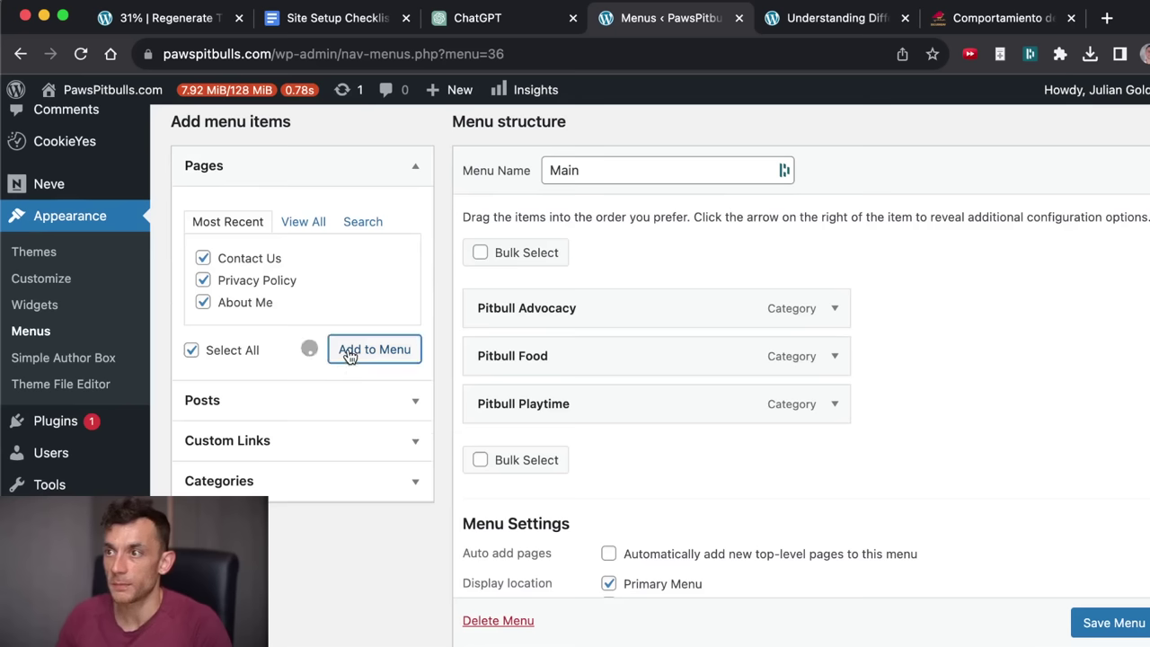
{"action": "left_click_drag", "start_coordinate": [509, 460], "coordinate": [492, 516]}
{"action": "left_click_drag", "start_coordinate": [493, 457], "coordinate": [447, 505]}
{"action": "left_click_drag", "start_coordinate": [490, 554], "coordinate": [464, 311]}
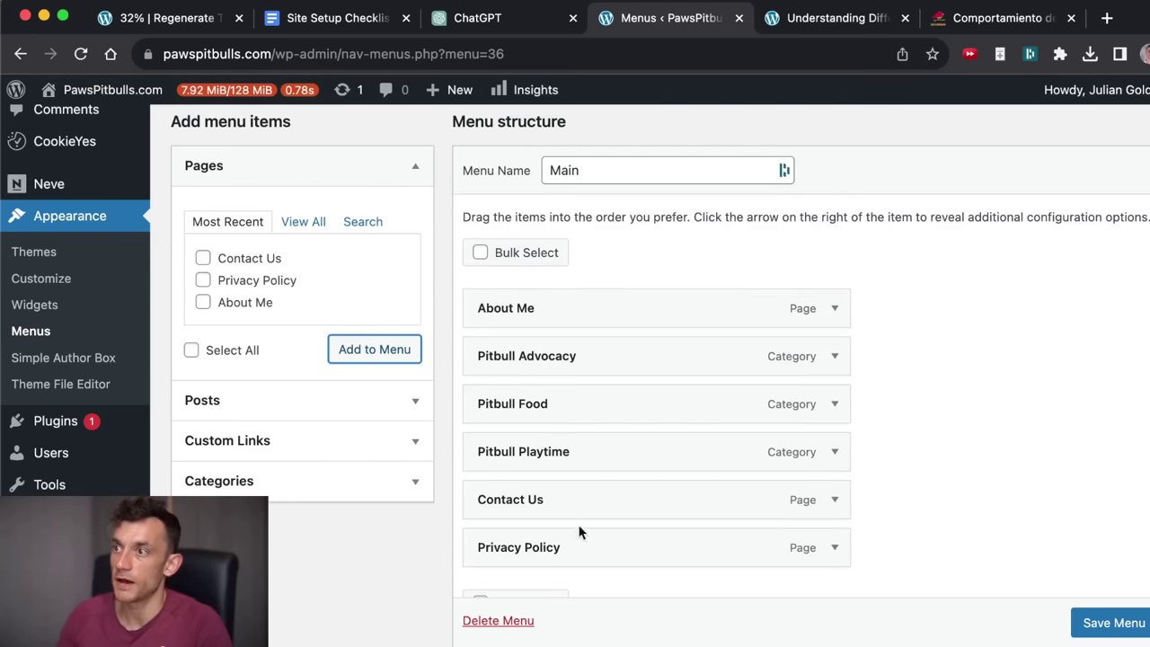
Save the Main menu and reload the pitbull breeds post to check its header navigation.
{"action": "left_click", "coordinate": [1114, 619]}
{"action": "key", "text": "ctrl+Tab"}
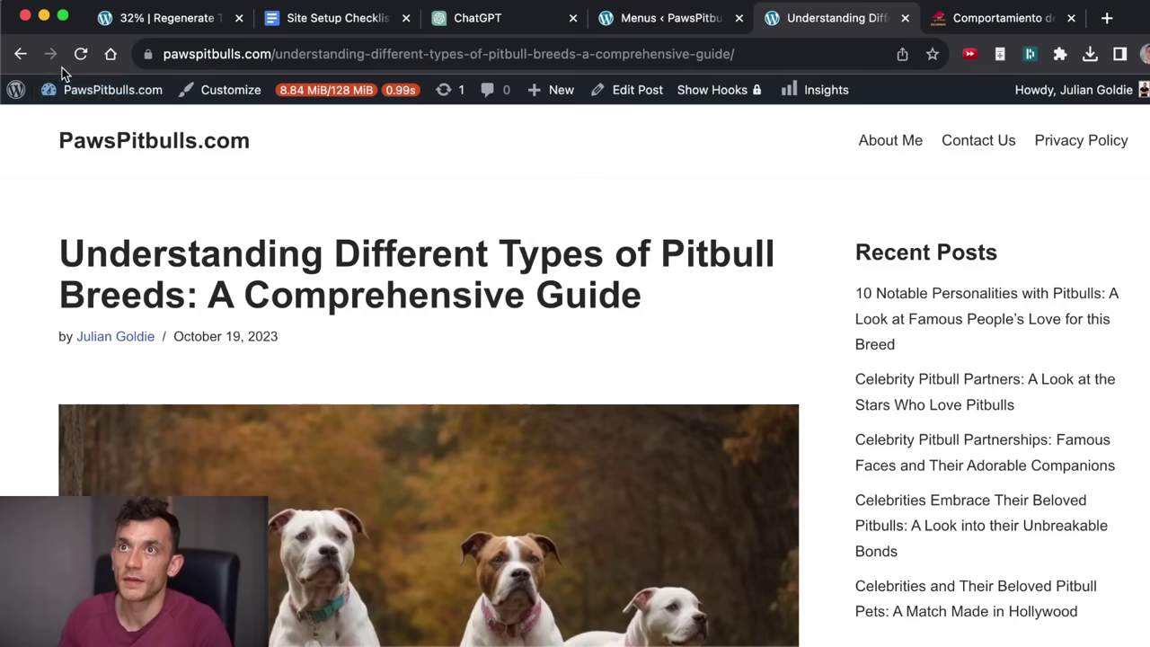
{"action": "left_click", "coordinate": [80, 56]}
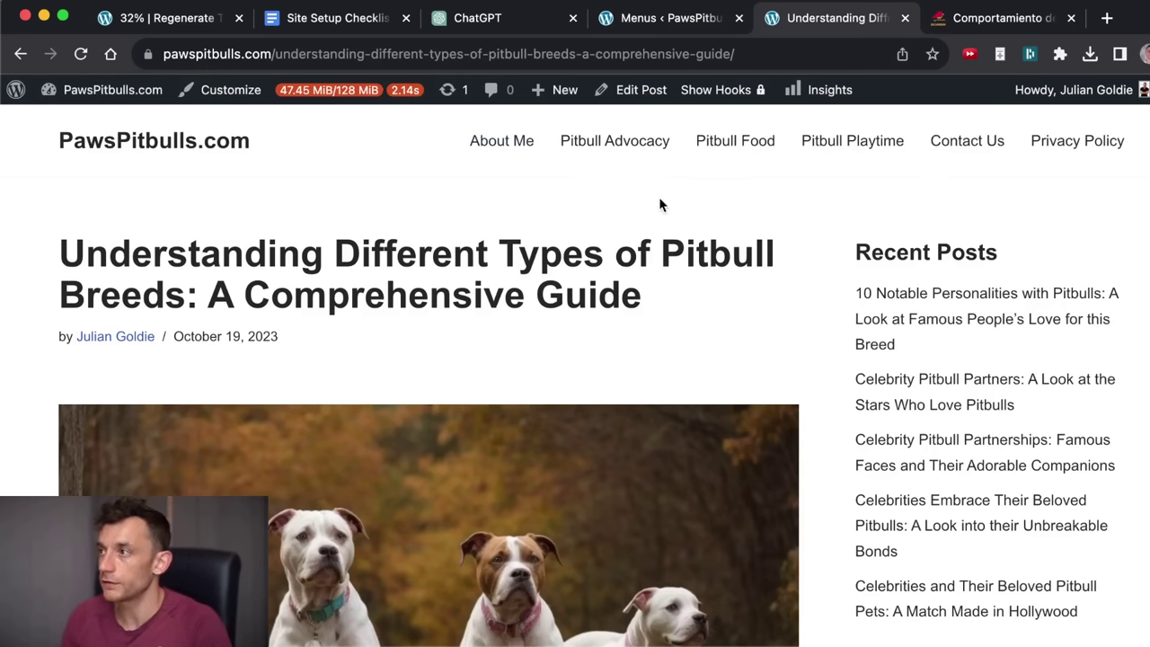
{"action": "key", "text": "ctrl+shift+Tab"}
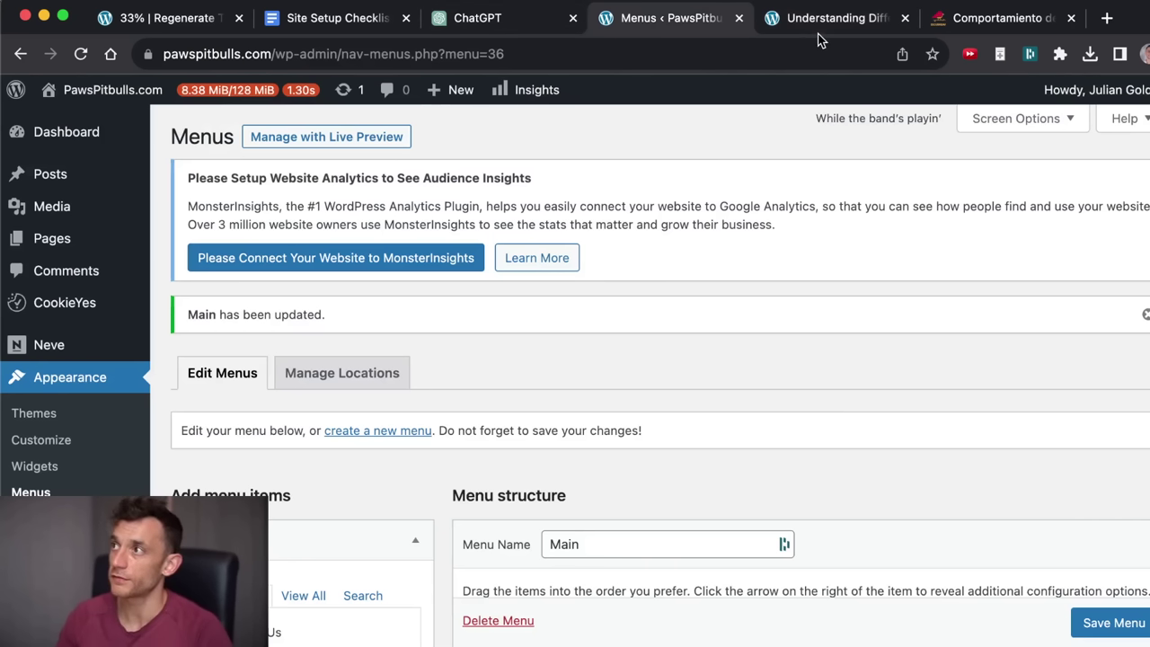
{"action": "left_click", "coordinate": [780, 29]}
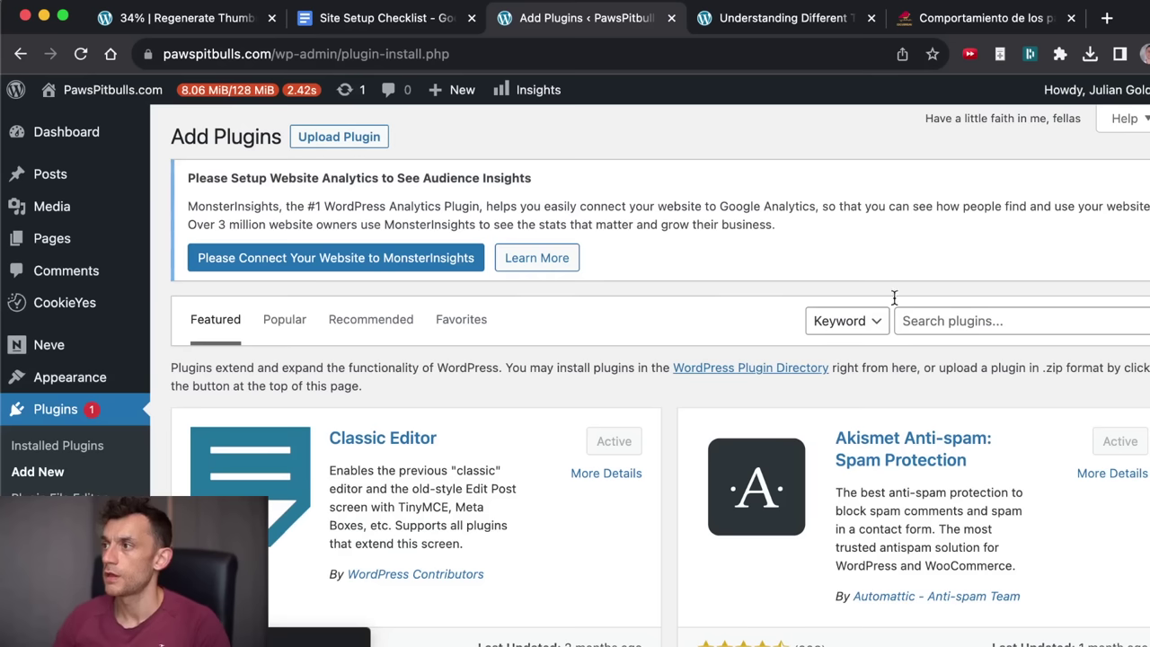
Search the plugin directory for "related posts", then install and activate Related Posts Thumbnails Plugin for WordPress.
{"action": "left_click", "coordinate": [950, 312]}
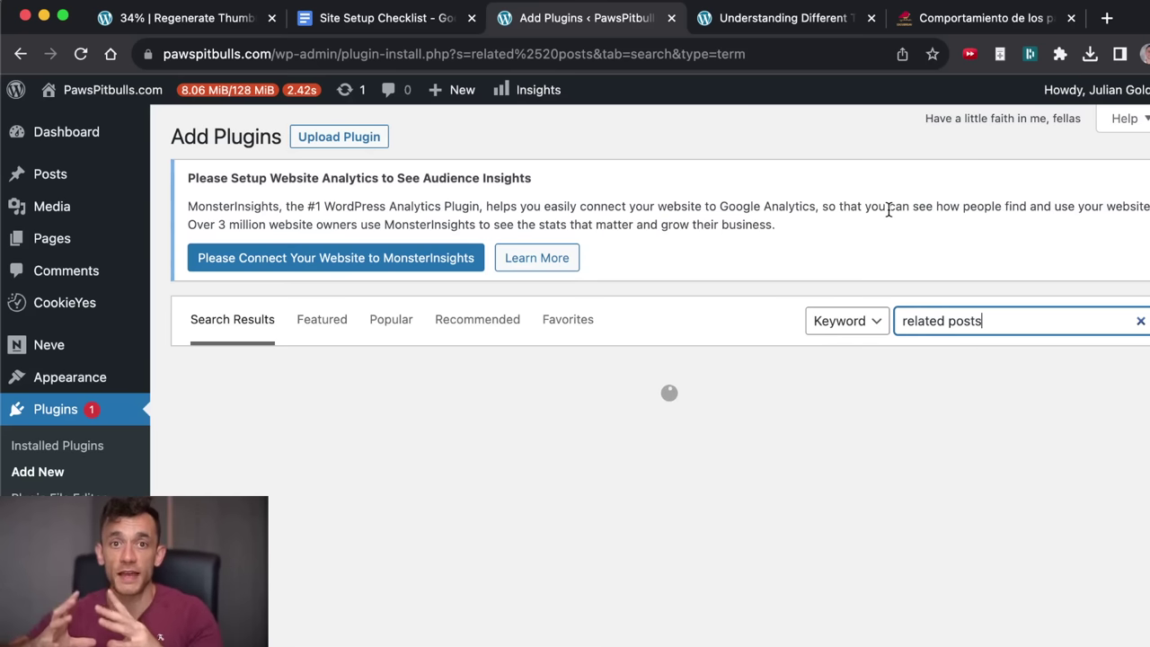
{"action": "scroll", "coordinate": [648, 369], "scroll_direction": "down", "scroll_amount": 2}
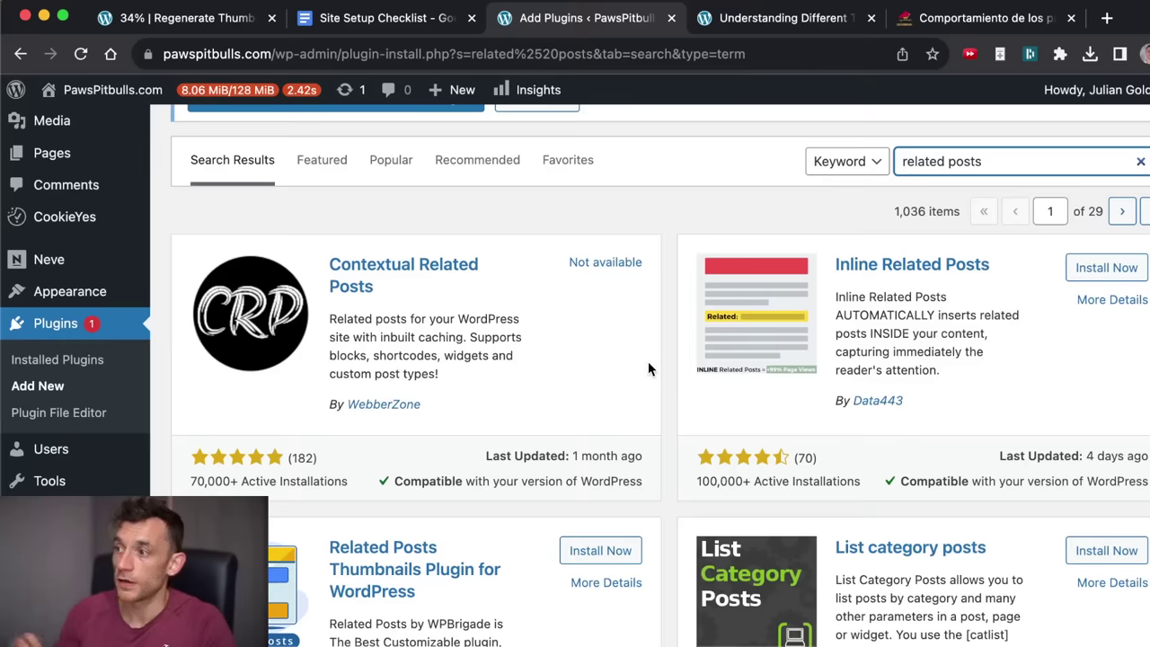
{"action": "left_click", "coordinate": [767, 29]}
{"action": "scroll", "coordinate": [318, 408], "scroll_direction": "down", "scroll_amount": 10}
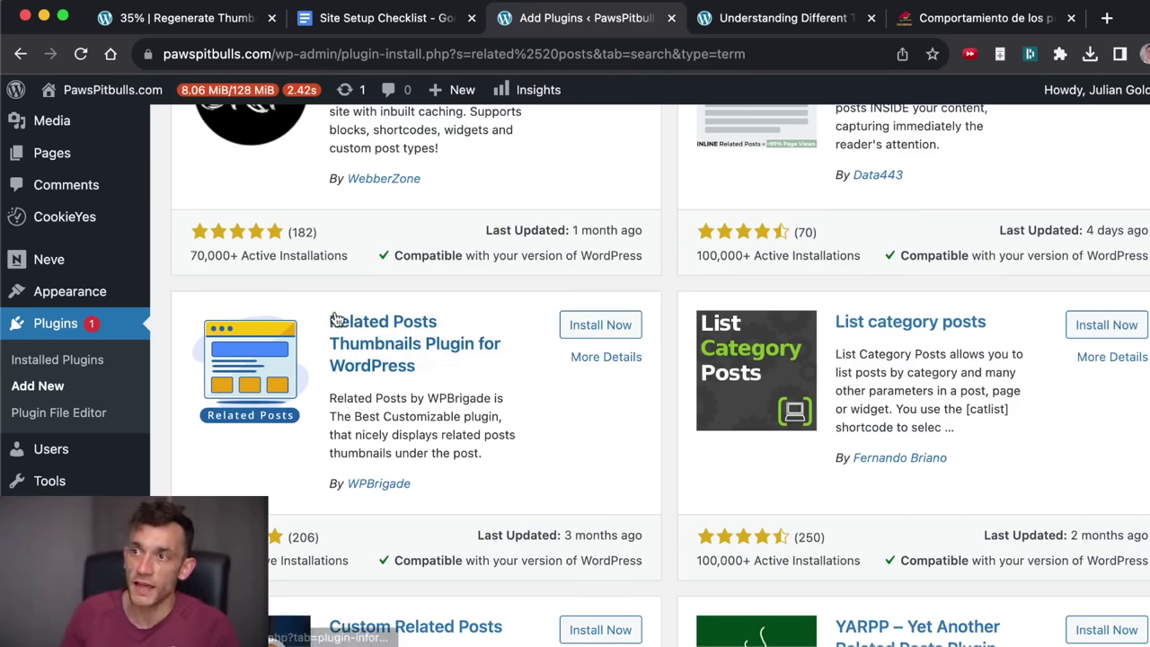
{"action": "left_click", "coordinate": [637, 325]}
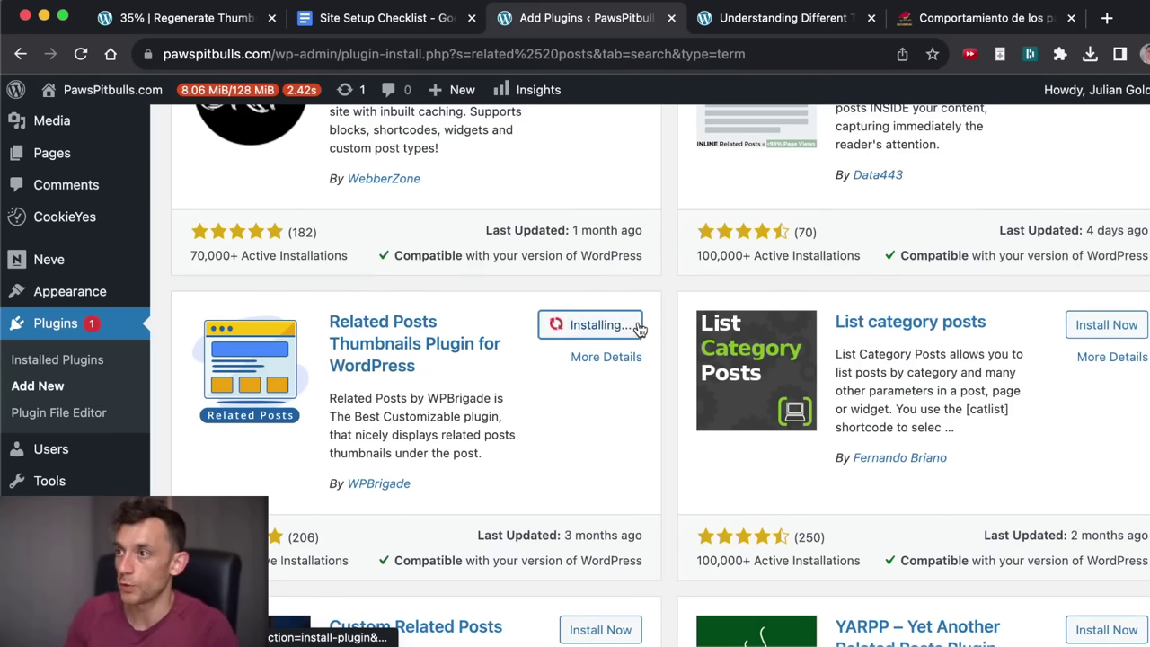
{"action": "scroll", "coordinate": [557, 297], "scroll_direction": "down", "scroll_amount": 2}
{"action": "left_click", "coordinate": [605, 200]}
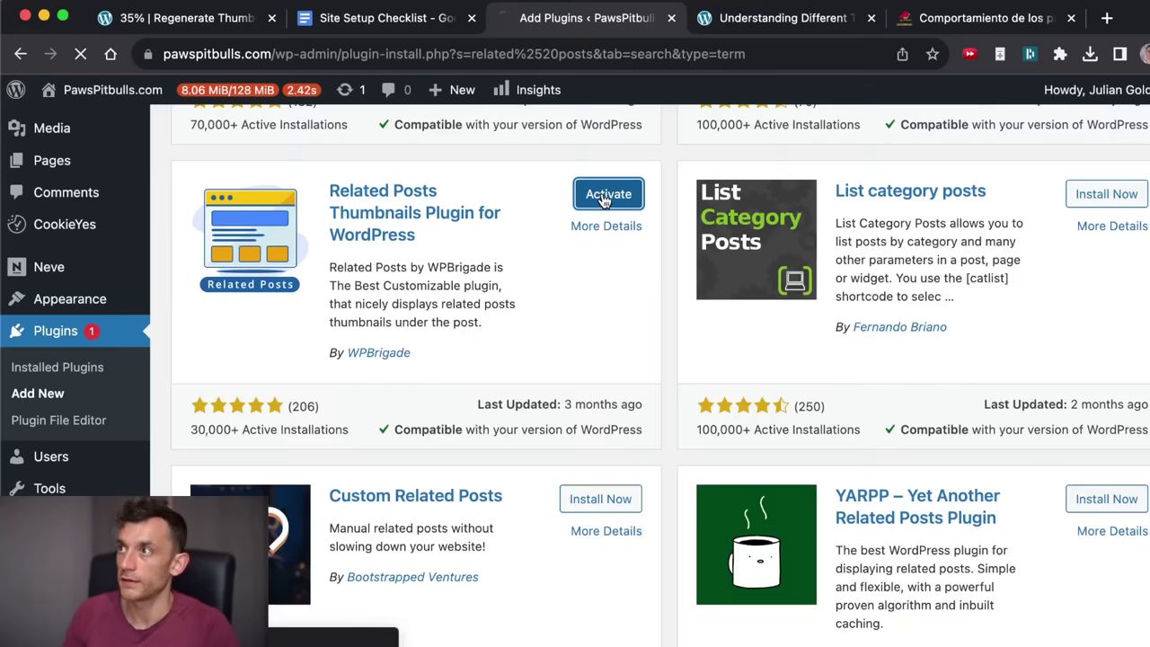
Reload the pitbull breeds post and examine the related posts block and author box beneath the article.
{"action": "left_click", "coordinate": [726, 6]}
{"action": "scroll", "coordinate": [329, 382], "scroll_direction": "down", "scroll_amount": 7}
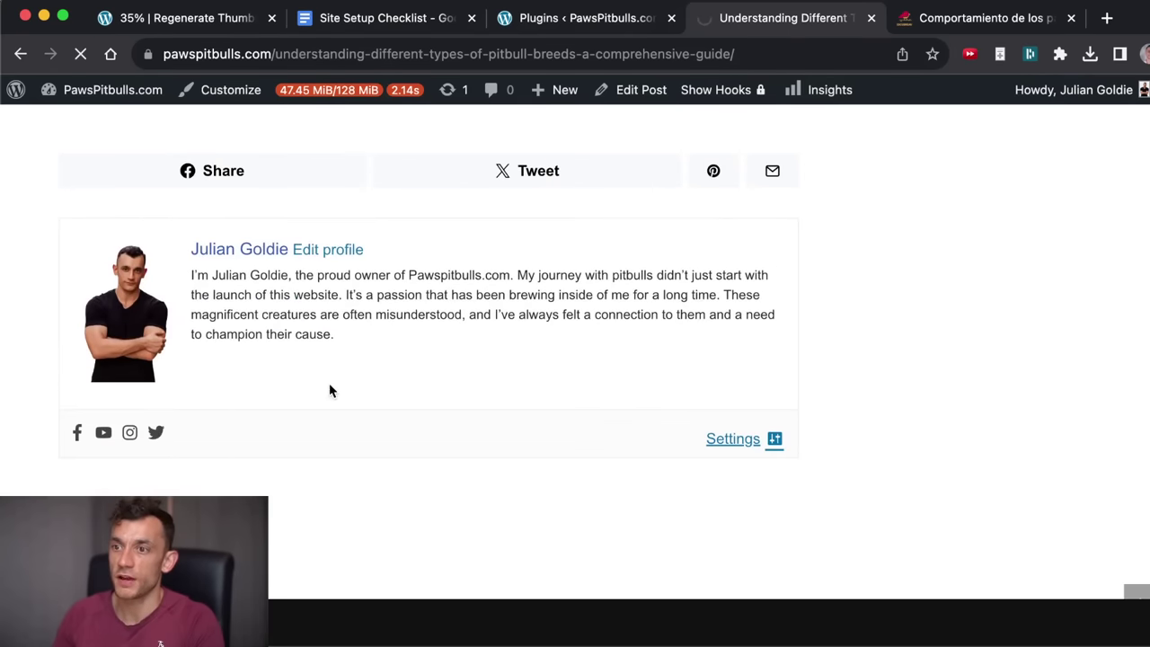
{"action": "scroll", "coordinate": [327, 382], "scroll_direction": "up", "scroll_amount": 4}
{"action": "scroll", "coordinate": [180, 422], "scroll_direction": "down", "scroll_amount": 8}
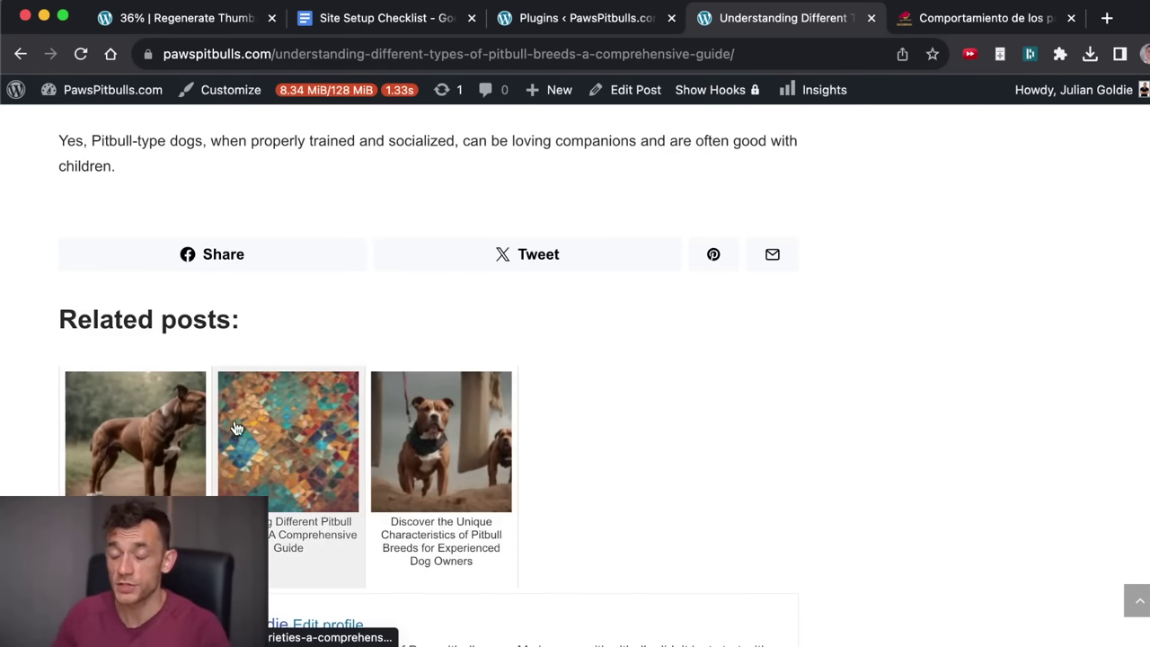
{"action": "scroll", "coordinate": [103, 431], "scroll_direction": "down", "scroll_amount": 4}
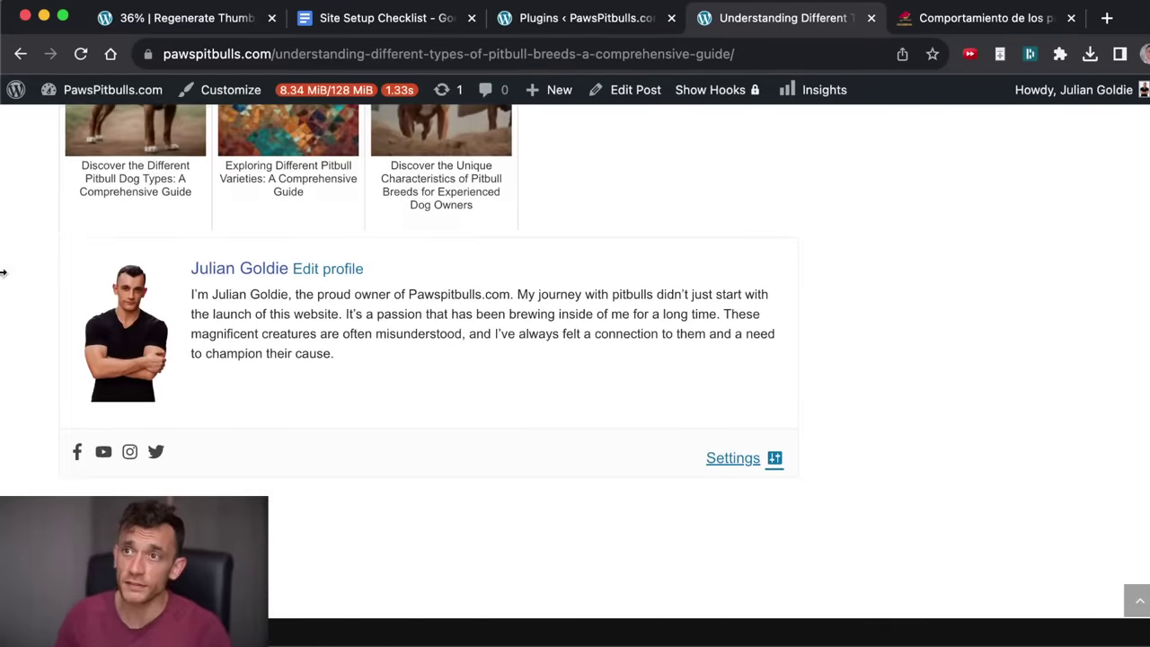
{"action": "scroll", "coordinate": [153, 252], "scroll_direction": "up", "scroll_amount": 4}
{"action": "scroll", "coordinate": [162, 365], "scroll_direction": "up", "scroll_amount": 2}
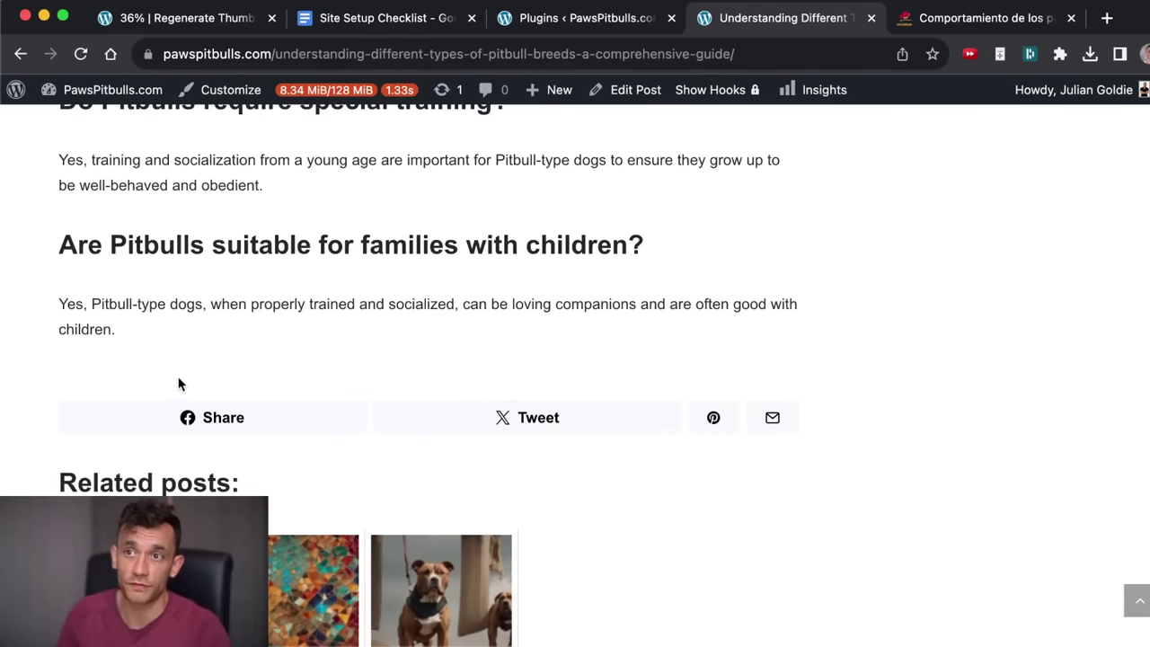
{"action": "scroll", "coordinate": [177, 380], "scroll_direction": "down", "scroll_amount": 5}
{"action": "scroll", "coordinate": [255, 409], "scroll_direction": "up", "scroll_amount": 10}
{"action": "scroll", "coordinate": [255, 409], "scroll_direction": "up", "scroll_amount": 15}
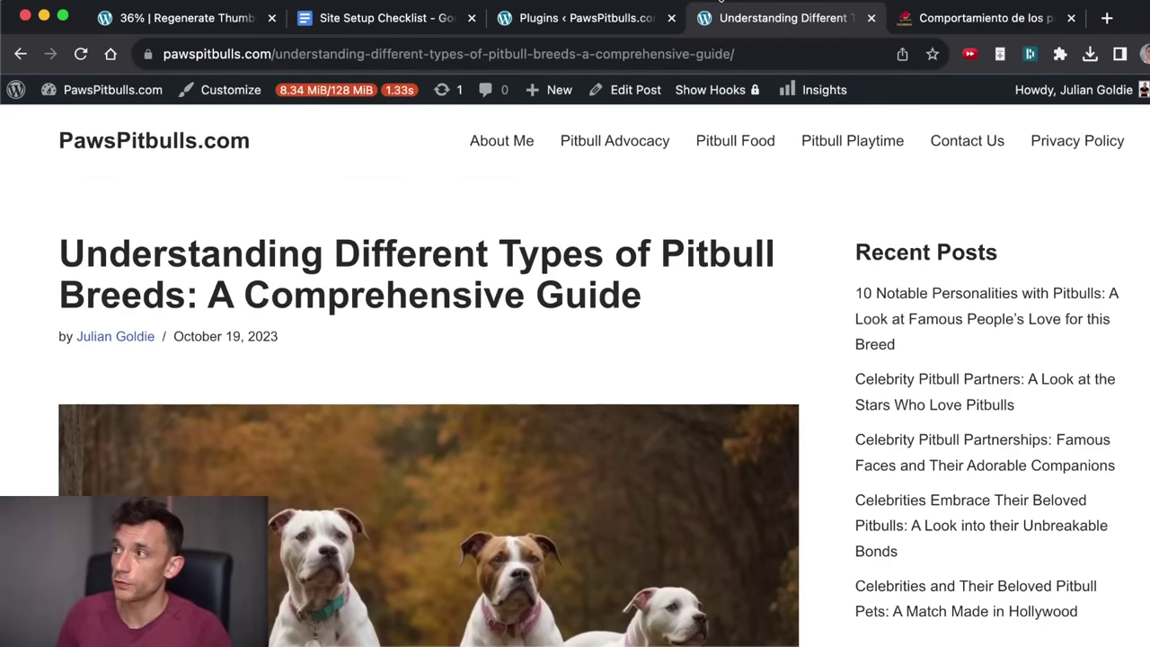
Open the theme Customizer from the pitbull breeds post and go to its Sidebar widget area.
{"action": "left_click", "coordinate": [256, 89]}
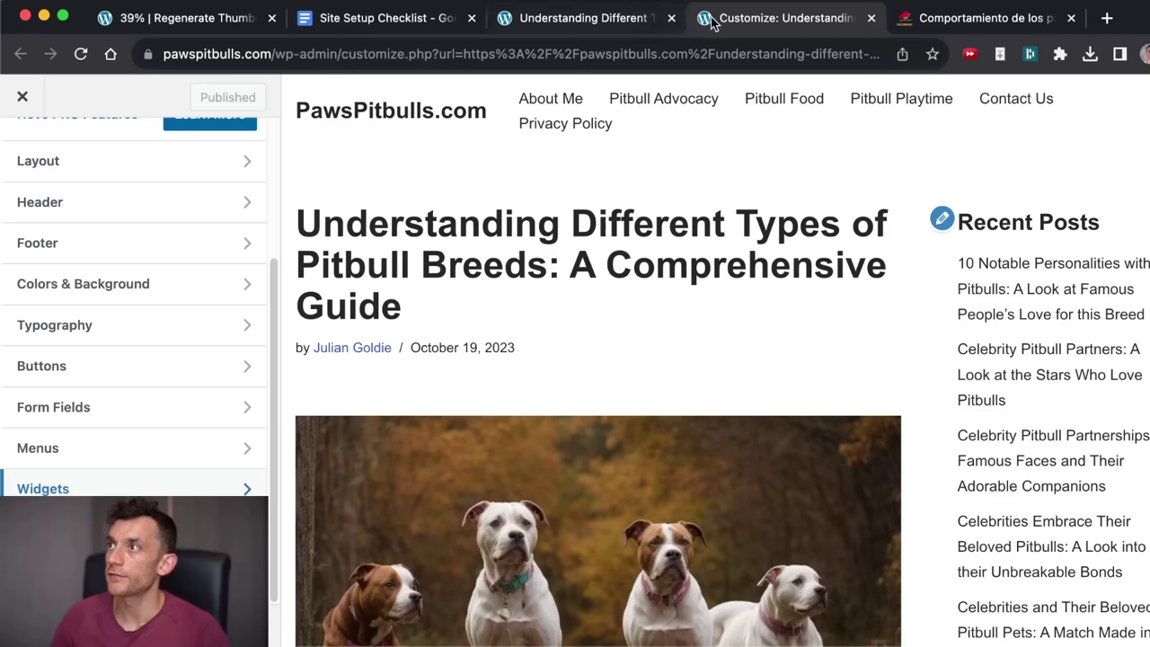
{"action": "left_click", "coordinate": [575, 18]}
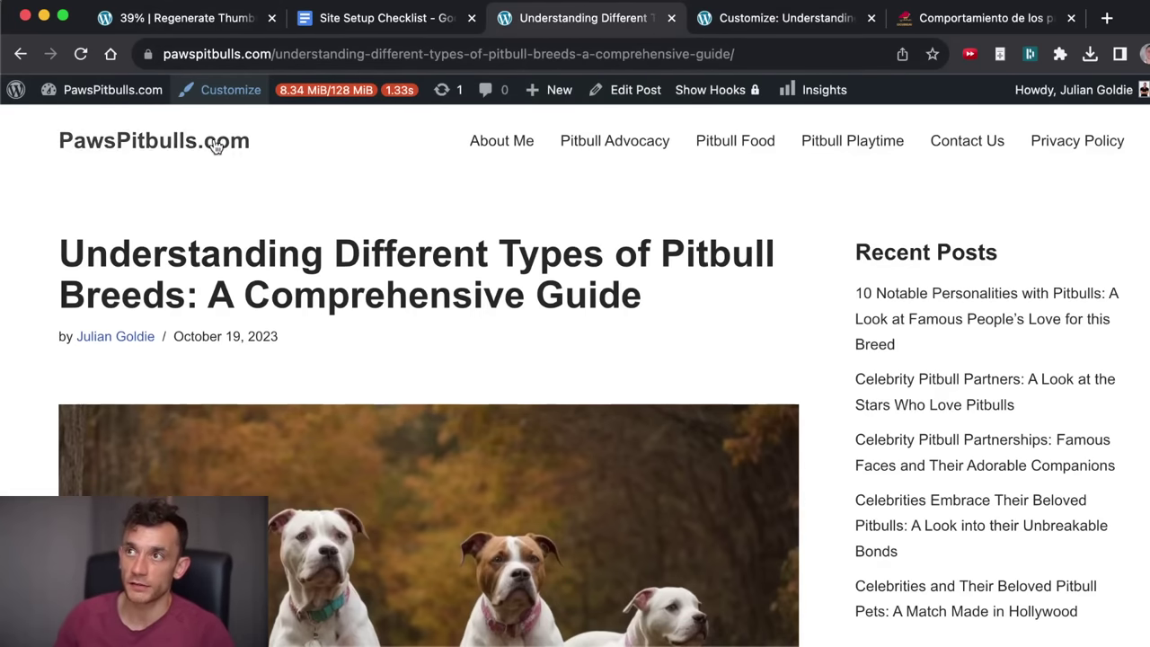
{"action": "left_click", "coordinate": [724, 20]}
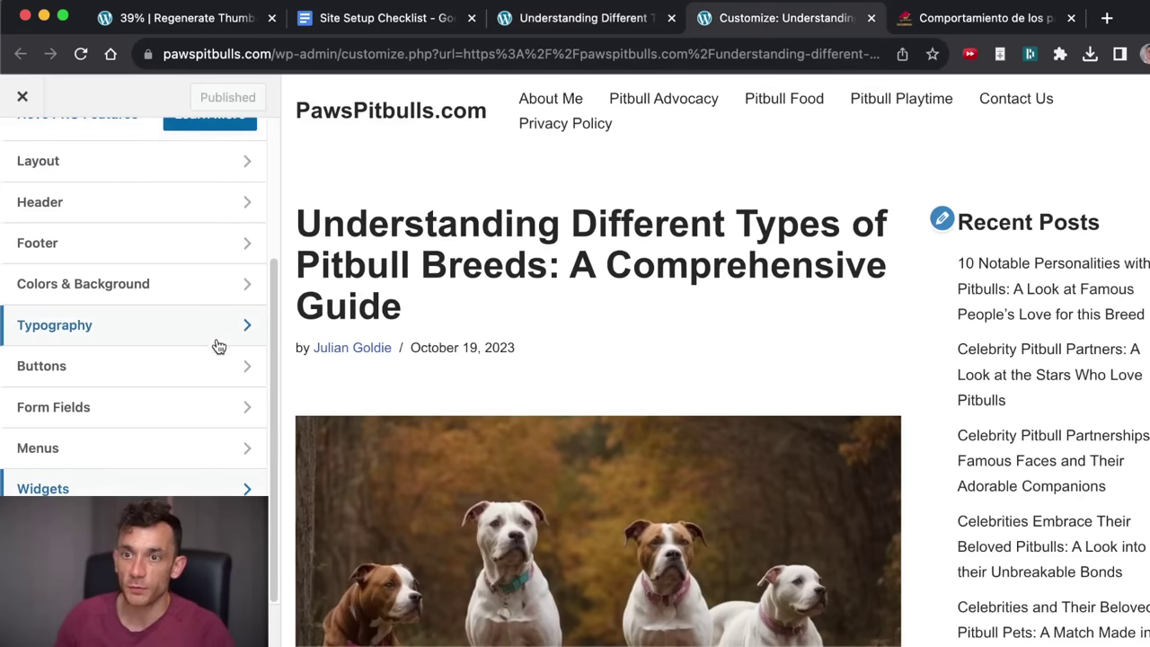
{"action": "left_click", "coordinate": [126, 486]}
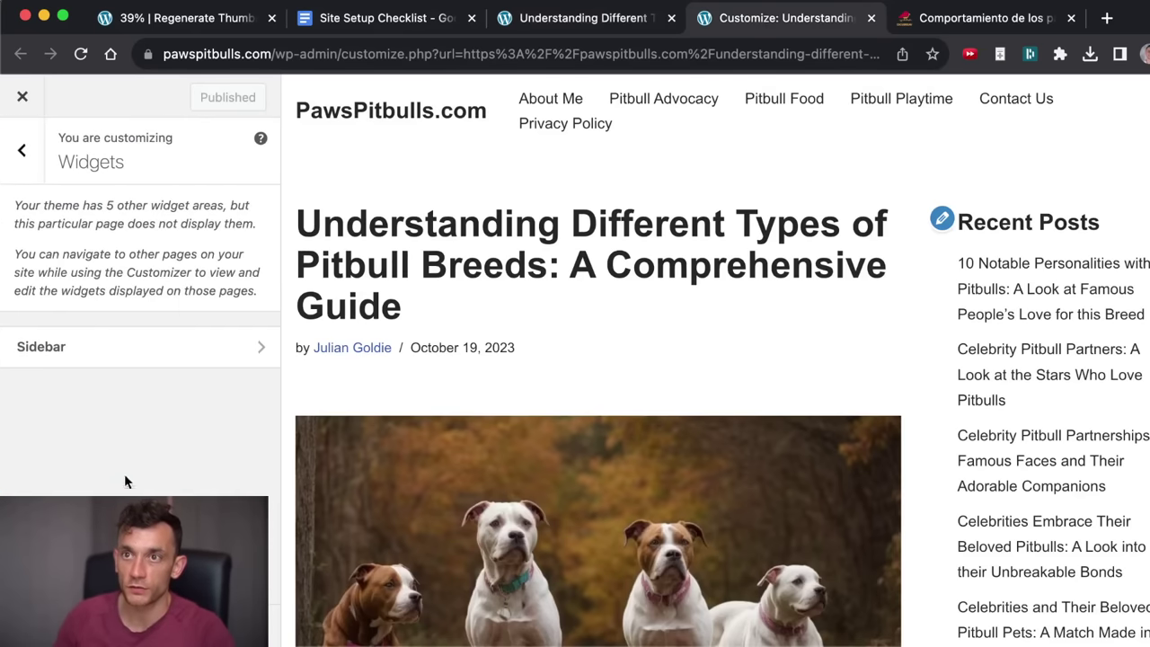
{"action": "left_click", "coordinate": [101, 344]}
{"action": "scroll", "coordinate": [1024, 464], "scroll_direction": "down", "scroll_amount": 10}
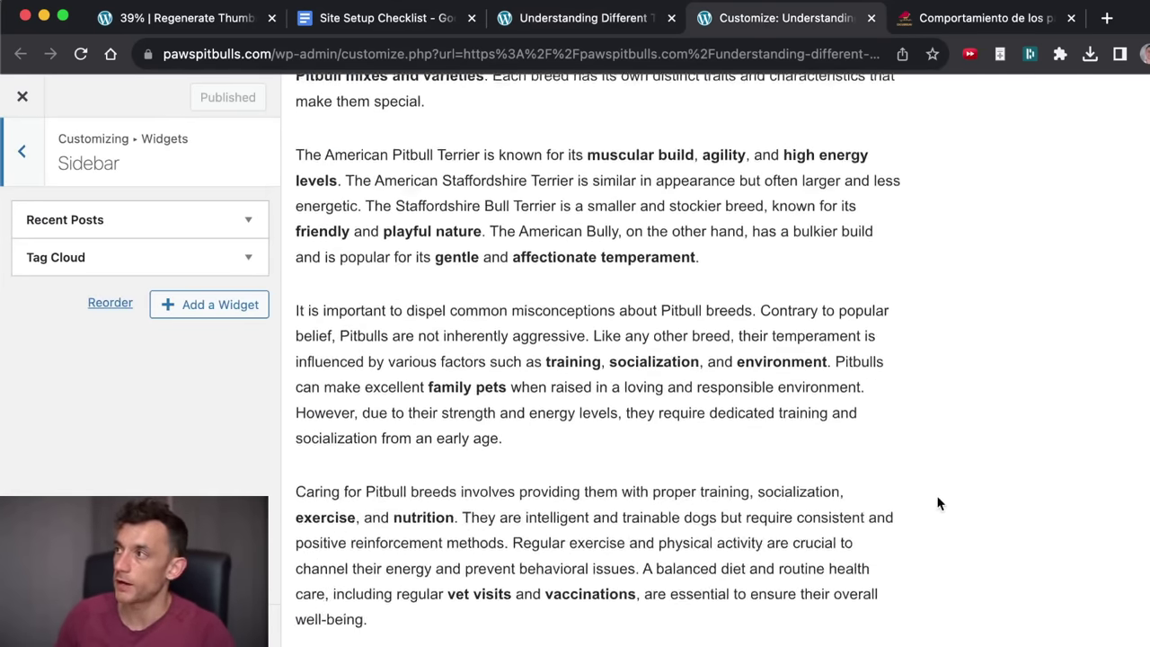
{"action": "scroll", "coordinate": [937, 467], "scroll_direction": "up", "scroll_amount": 10}
Add a Categories widget to the sidebar as a plain list with post counts and hierarchy shown, and publish it.
{"action": "left_click", "coordinate": [214, 310]}
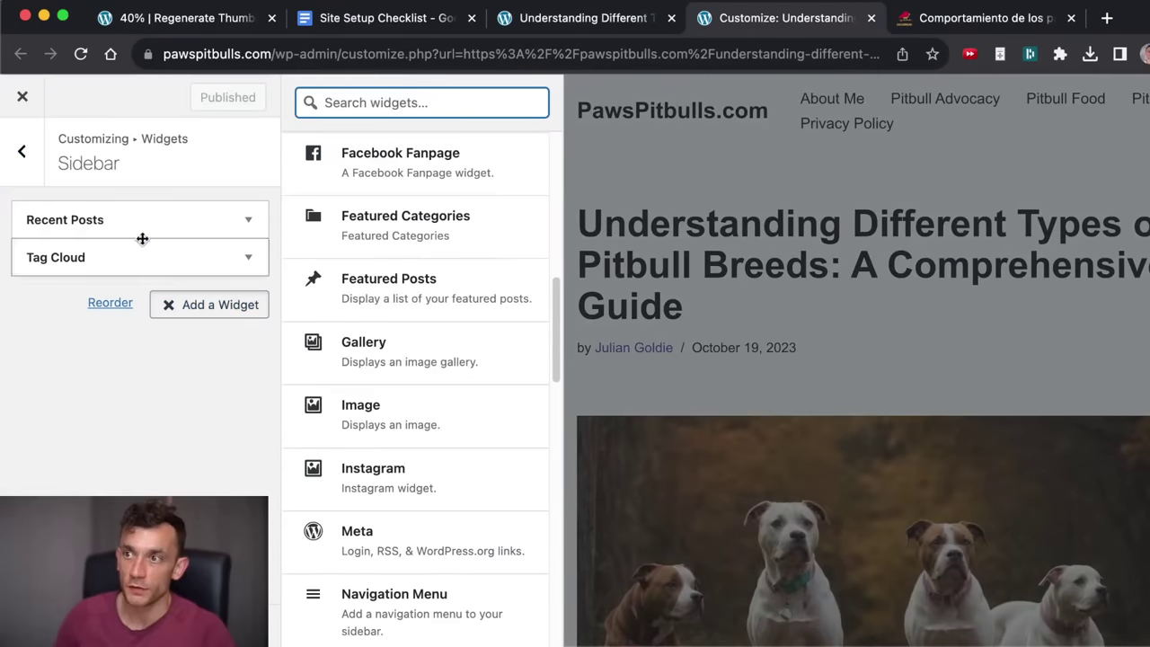
{"action": "scroll", "coordinate": [386, 386], "scroll_direction": "up", "scroll_amount": 7}
{"action": "scroll", "coordinate": [341, 314], "scroll_direction": "down", "scroll_amount": 7}
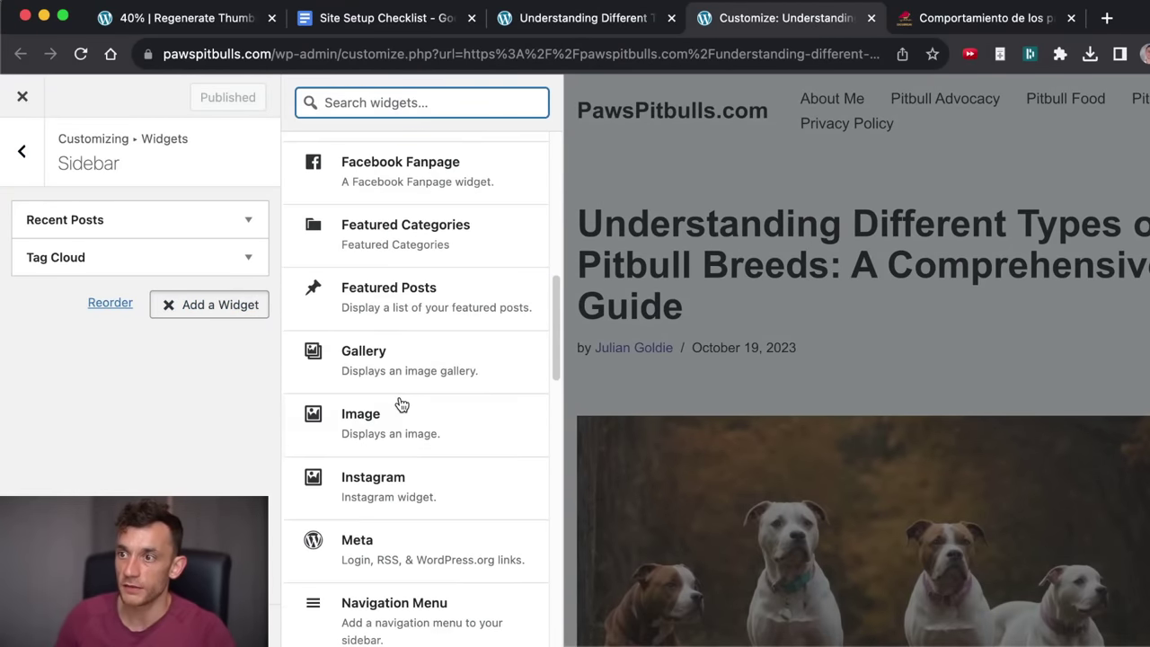
{"action": "scroll", "coordinate": [403, 411], "scroll_direction": "down", "scroll_amount": 4}
{"action": "scroll", "coordinate": [392, 306], "scroll_direction": "up", "scroll_amount": 7}
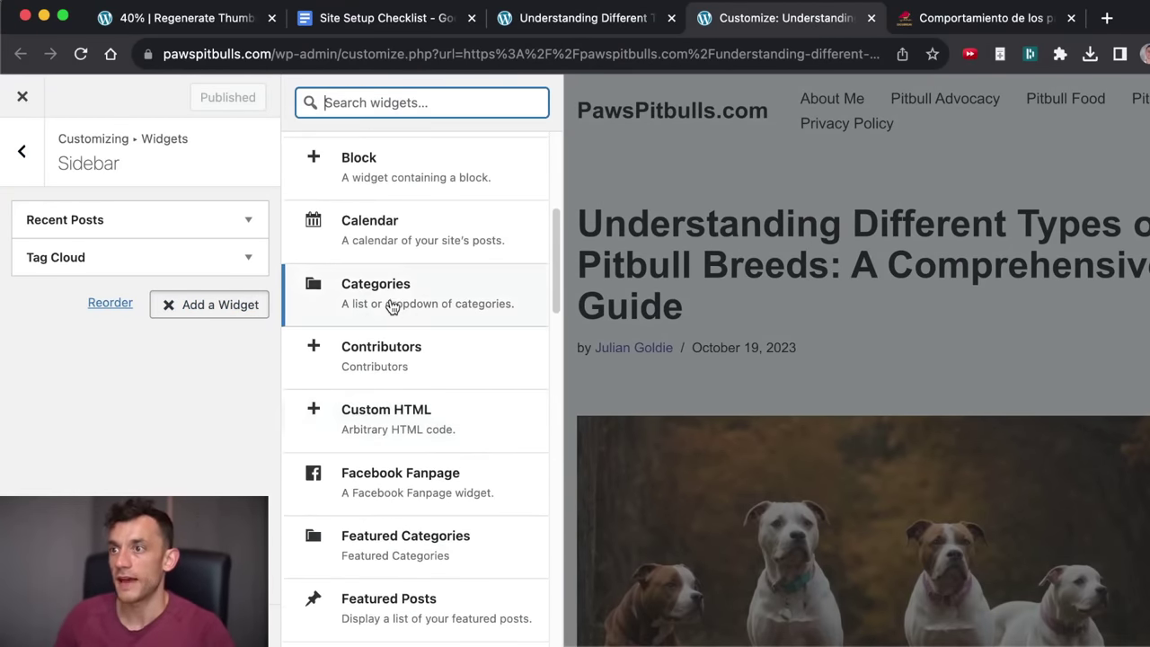
{"action": "left_click", "coordinate": [392, 306]}
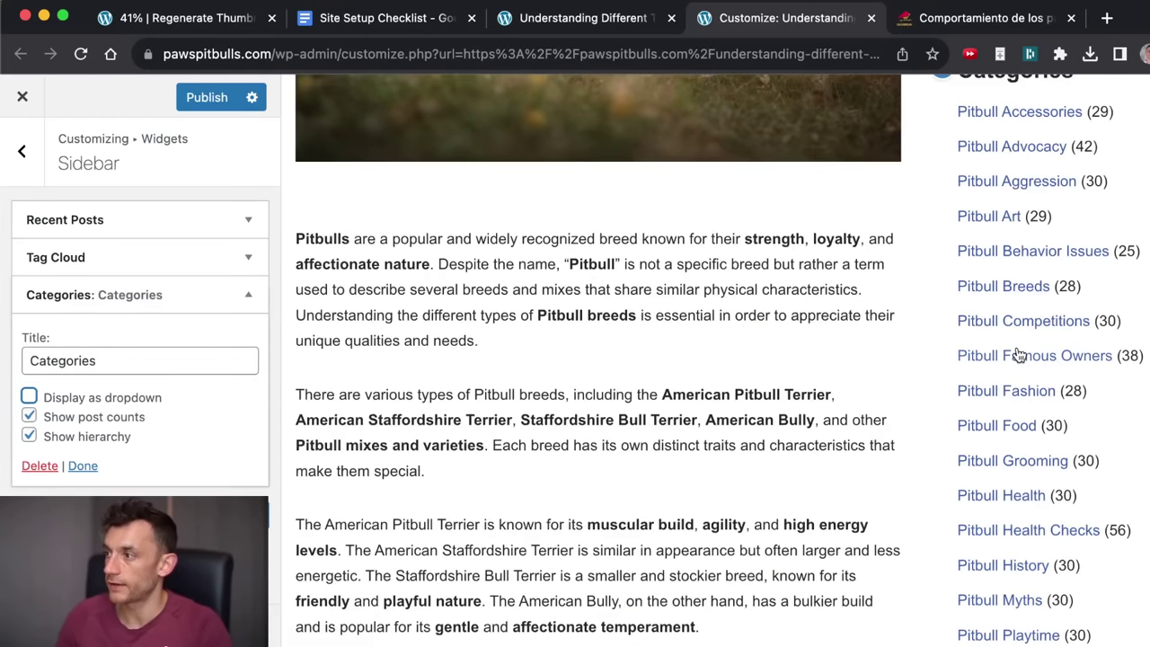
{"action": "scroll", "coordinate": [1018, 356], "scroll_direction": "down", "scroll_amount": 8}
{"action": "scroll", "coordinate": [1018, 354], "scroll_direction": "up", "scroll_amount": 15}
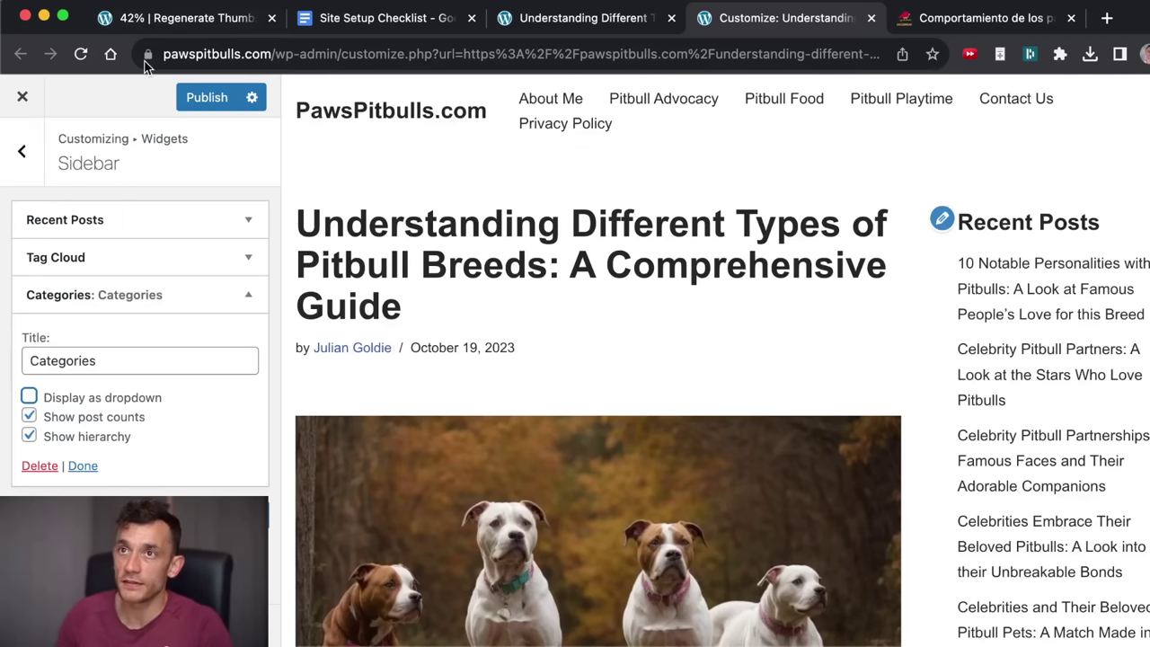
{"action": "left_click", "coordinate": [208, 98]}
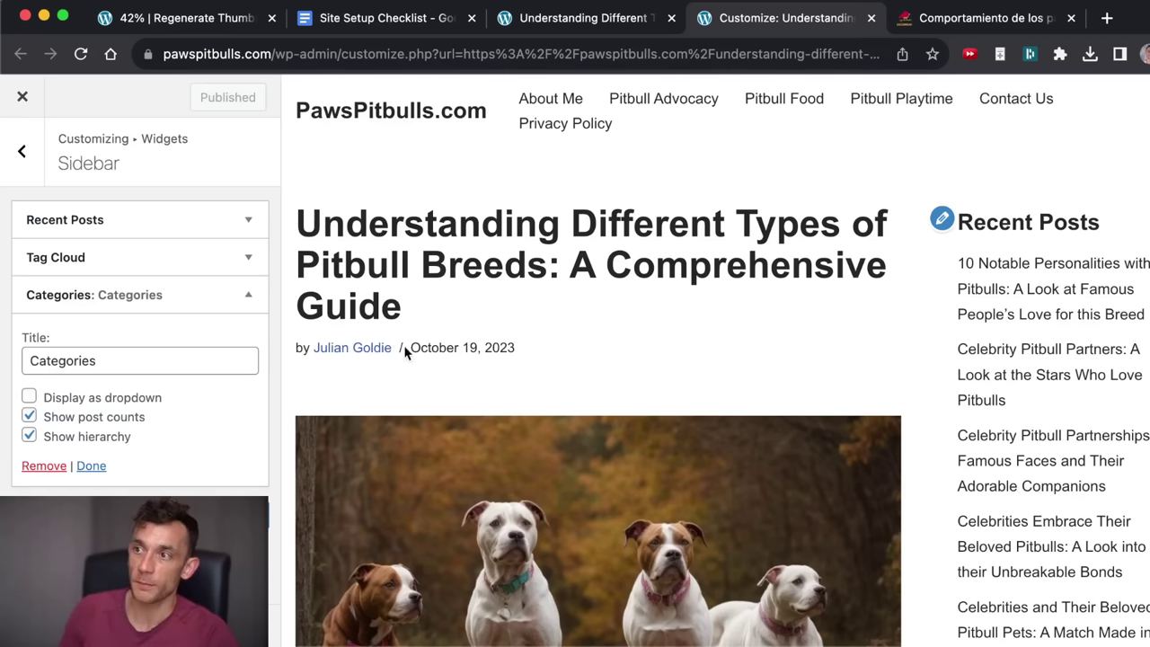
Check the date line under the pitbull breeds post title in the preview, and open the theme's Footer settings.
{"action": "left_click_drag", "start_coordinate": [499, 351], "coordinate": [398, 344]}
{"action": "scroll", "coordinate": [608, 311], "scroll_direction": "down", "scroll_amount": 5}
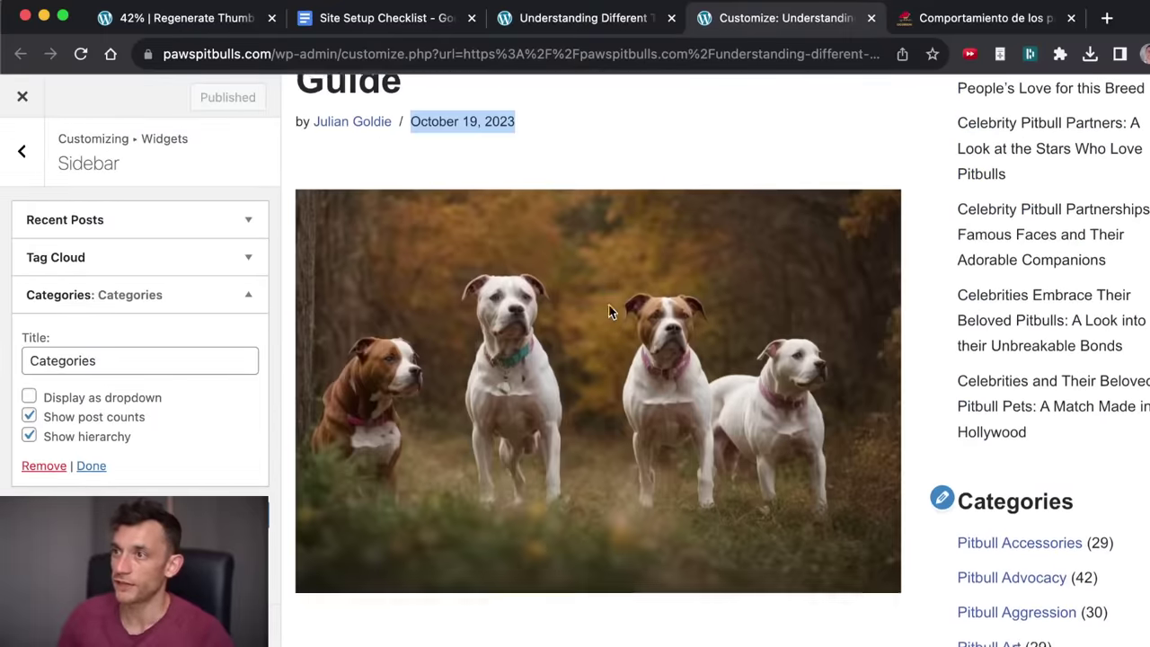
{"action": "scroll", "coordinate": [608, 303], "scroll_direction": "up", "scroll_amount": 5}
{"action": "left_click", "coordinate": [458, 329]}
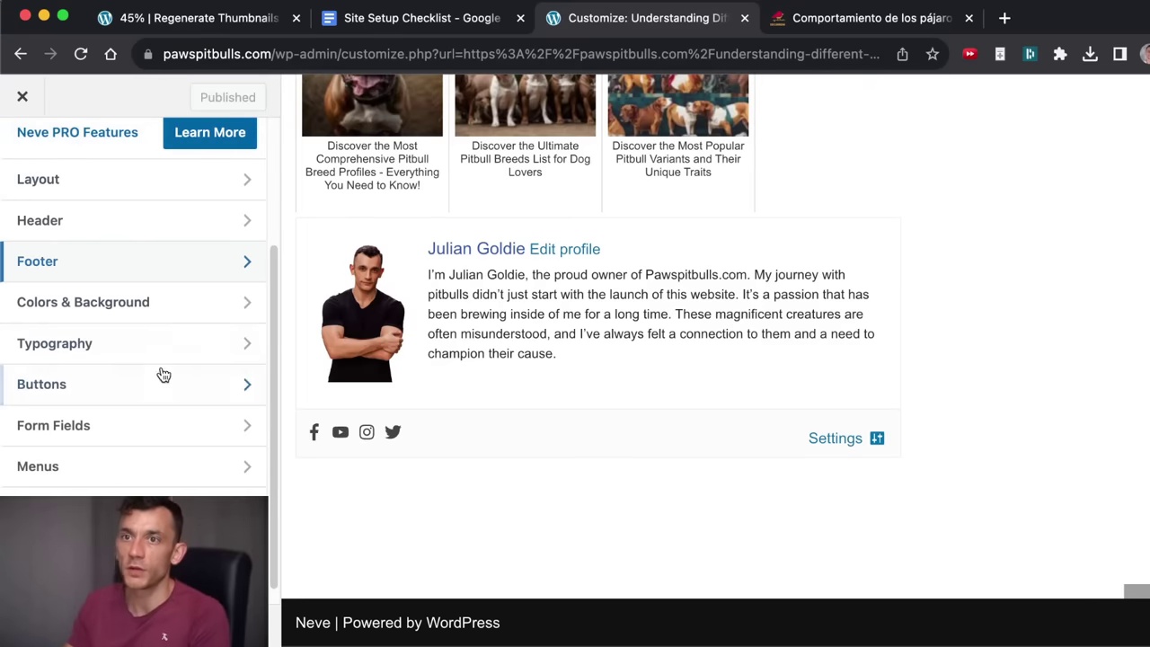
{"action": "left_click", "coordinate": [98, 265]}
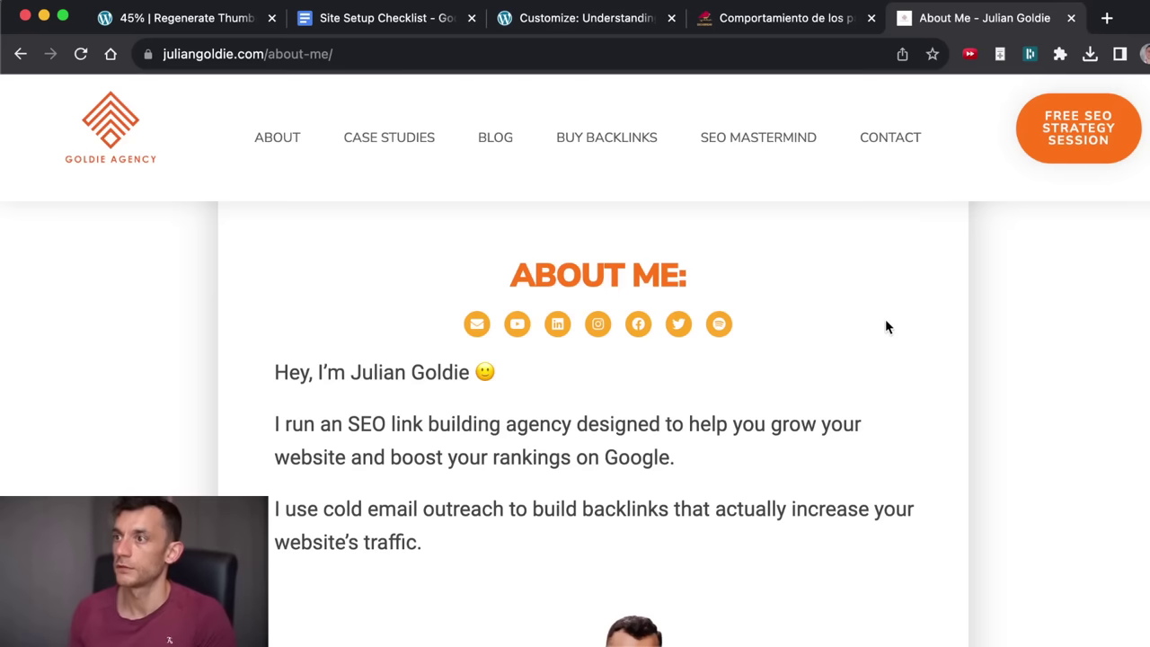
Examine the footer of the juliangoldie.com About Me page and the site's search clicks chart in Google Search Console.
{"action": "scroll", "coordinate": [885, 326], "scroll_direction": "down", "scroll_amount": 15}
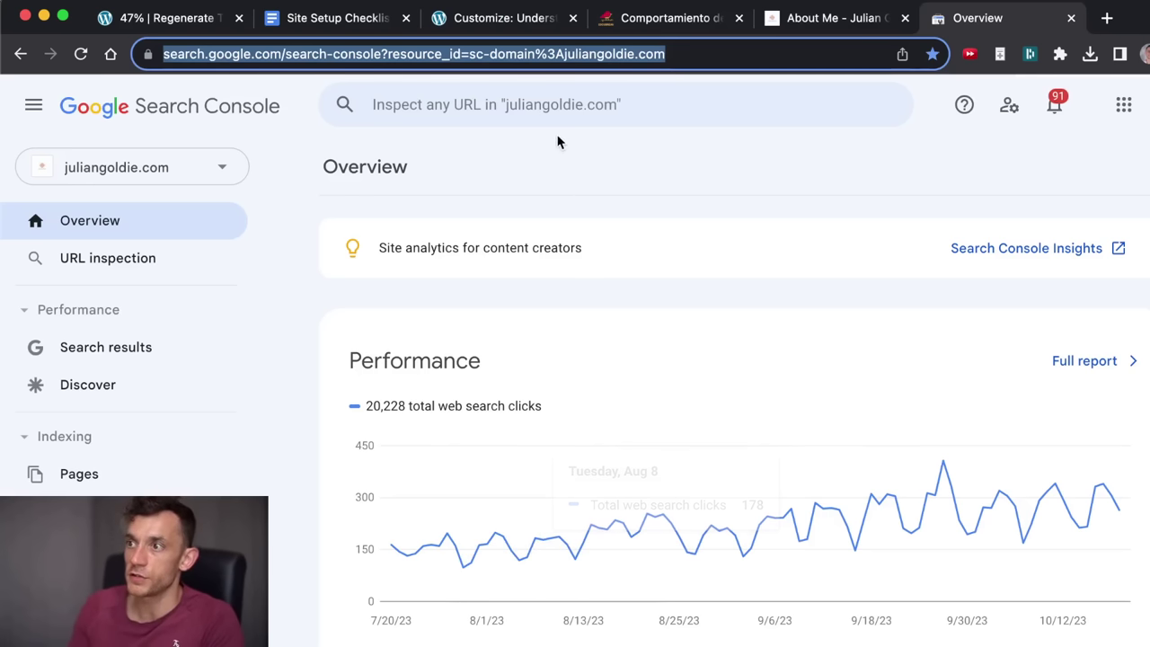
{"action": "left_click", "coordinate": [550, 159]}
{"action": "scroll", "coordinate": [558, 223], "scroll_direction": "down", "scroll_amount": 3}
{"action": "scroll", "coordinate": [613, 255], "scroll_direction": "up", "scroll_amount": 3}
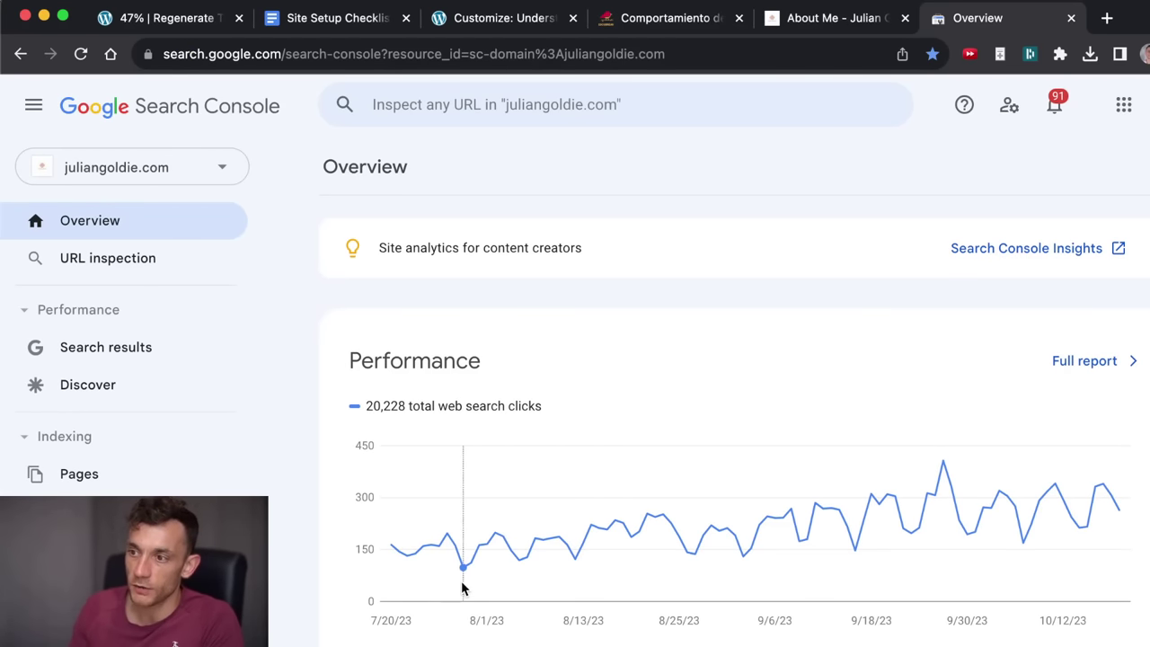
{"action": "mouse_move", "coordinate": [465, 588]}
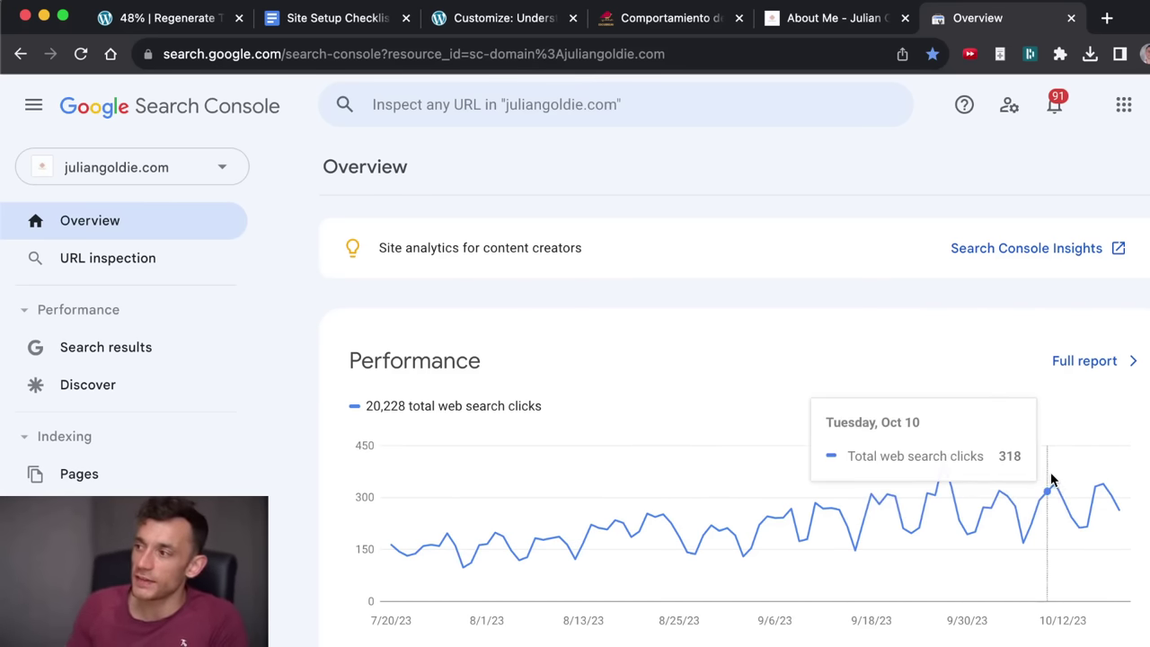
{"action": "left_click", "coordinate": [1070, 18]}
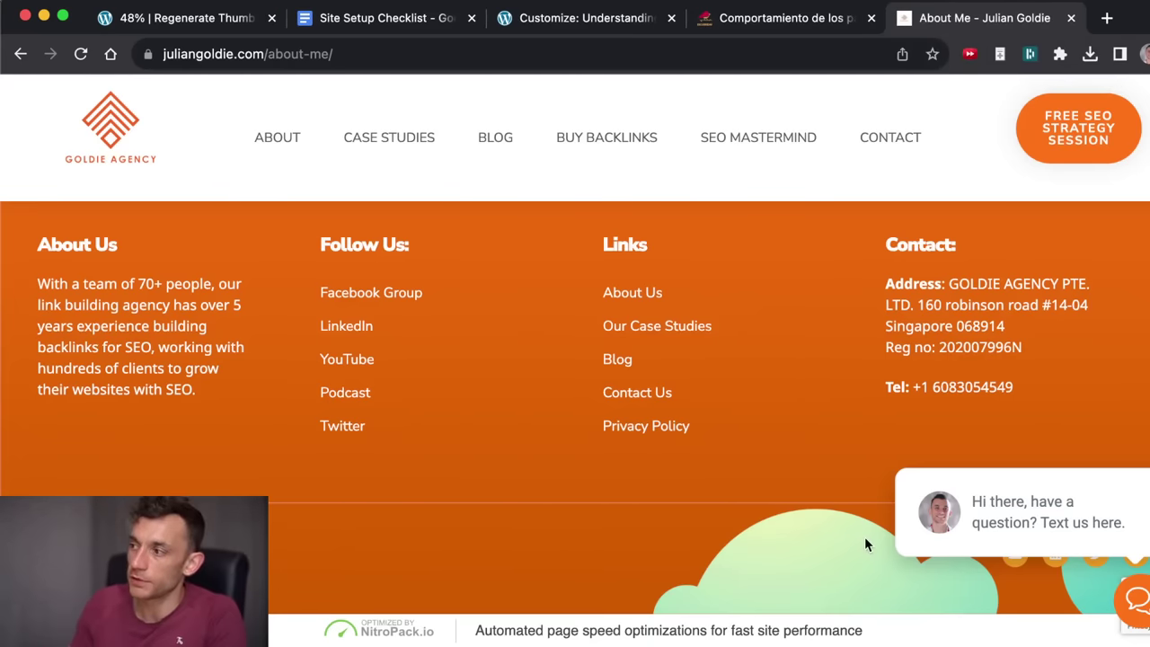
Check the Footer Menu placement in the Customizer, and review the items of the Main menu on the WordPress Menus page.
{"action": "left_click", "coordinate": [737, 16]}
{"action": "left_click", "coordinate": [647, 27]}
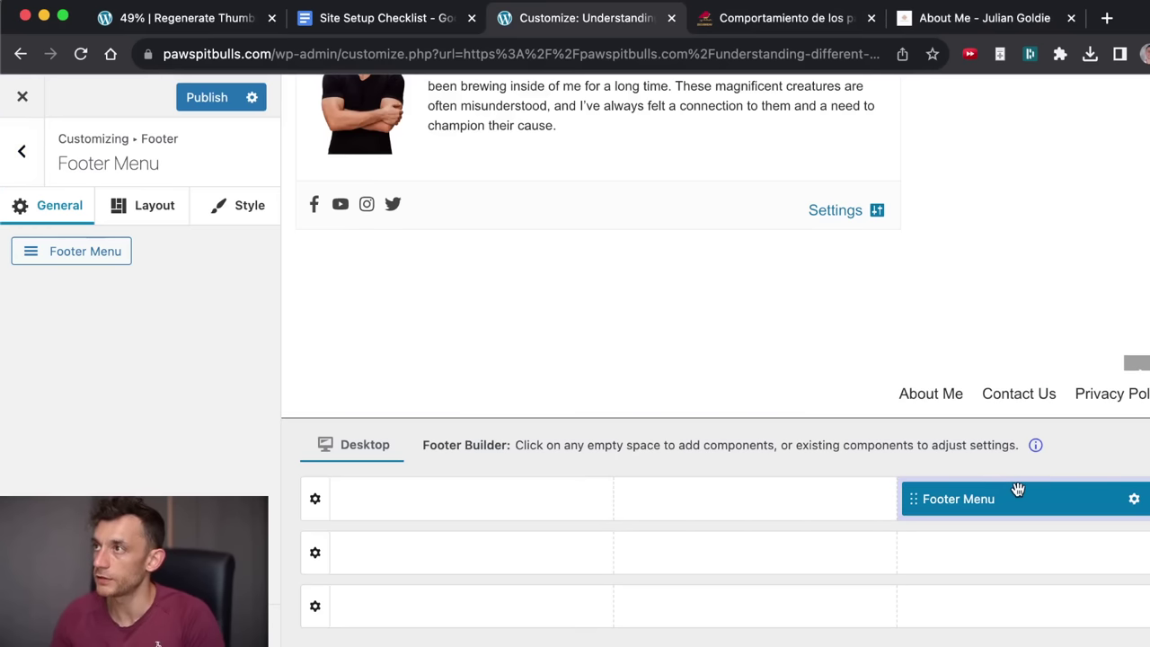
{"action": "key", "text": "ctrl+shift+t"}
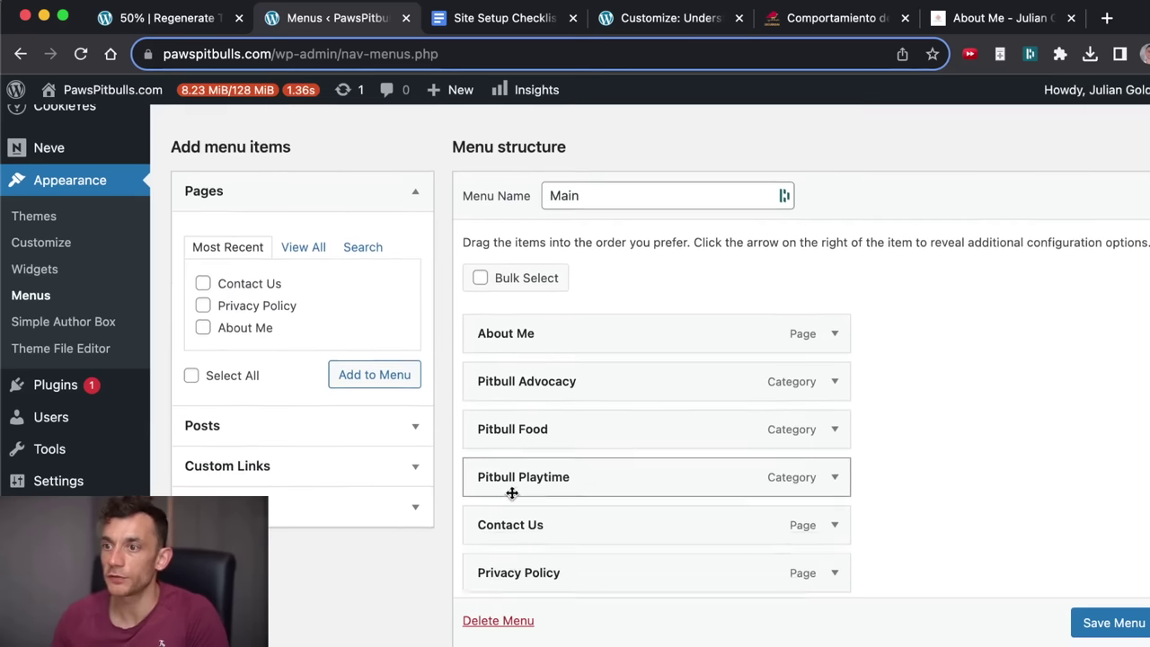
{"action": "scroll", "coordinate": [495, 436], "scroll_direction": "down", "scroll_amount": 2}
{"action": "scroll", "coordinate": [462, 341], "scroll_direction": "up", "scroll_amount": 4}
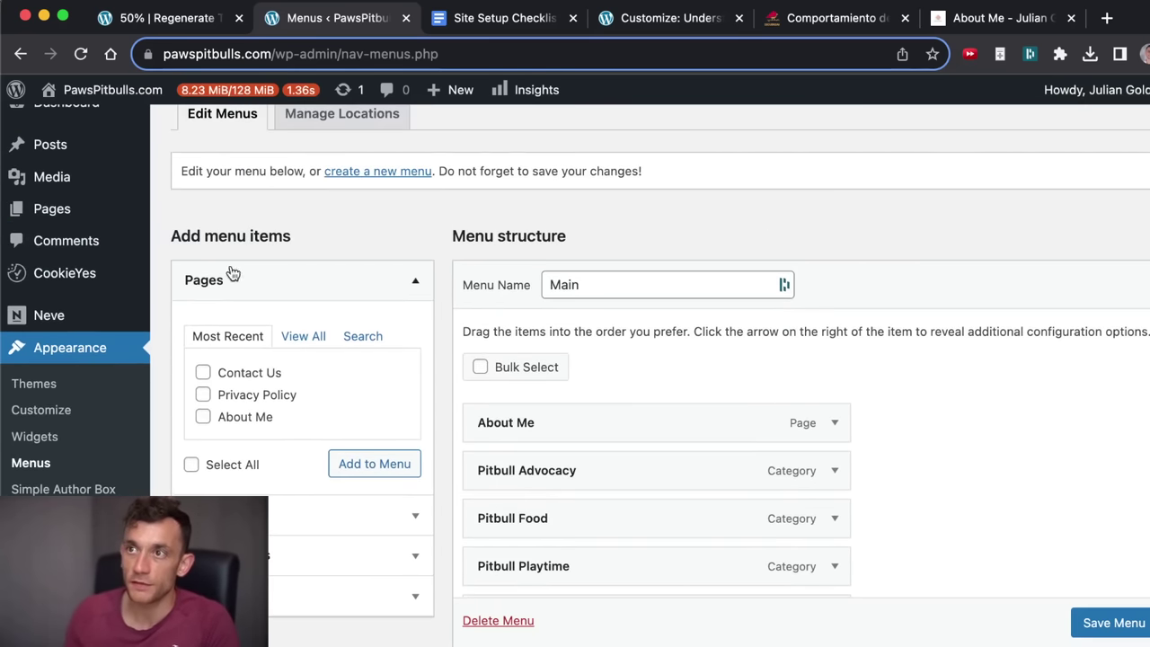
{"action": "scroll", "coordinate": [232, 272], "scroll_direction": "up", "scroll_amount": 3}
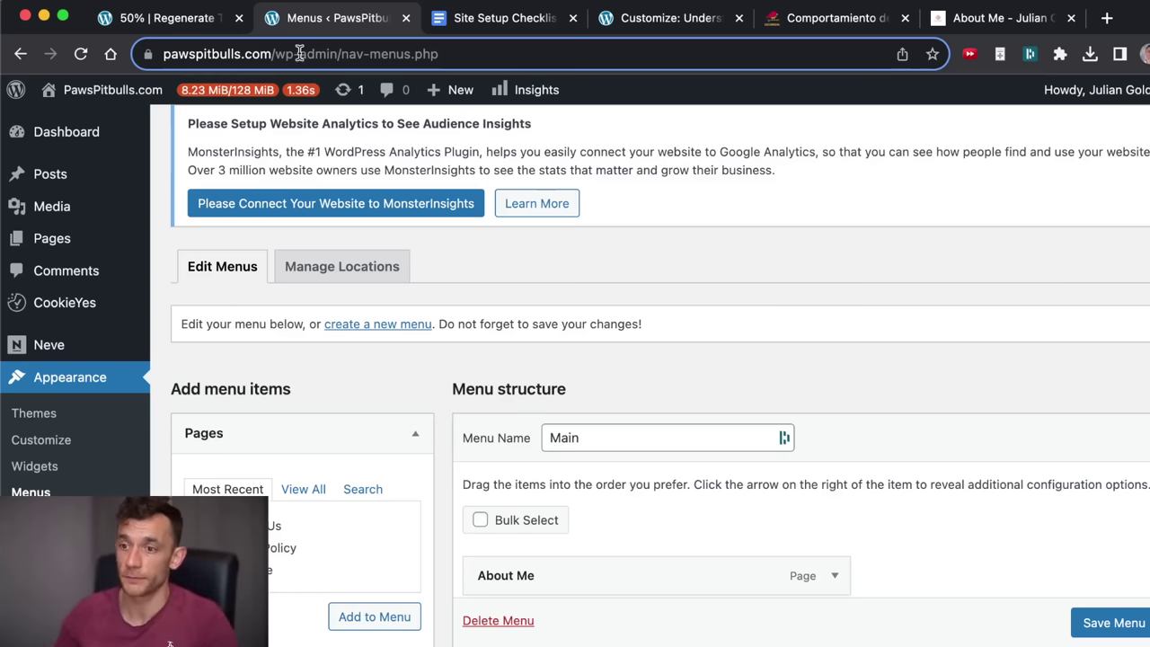
{"action": "scroll", "coordinate": [440, 455], "scroll_direction": "down", "scroll_amount": 3}
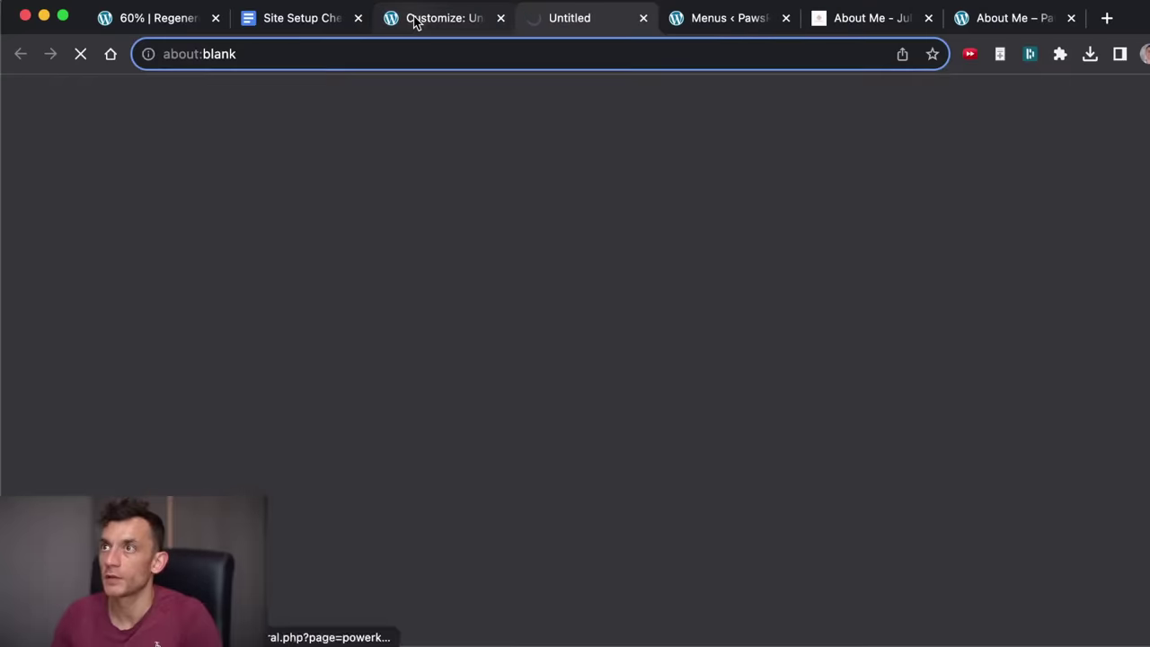
Return to the footer Customizer and review the Social Links widget's settings in the Footer Three area.
{"action": "left_click", "coordinate": [415, 20]}
{"action": "scroll", "coordinate": [206, 237], "scroll_direction": "up", "scroll_amount": 3}
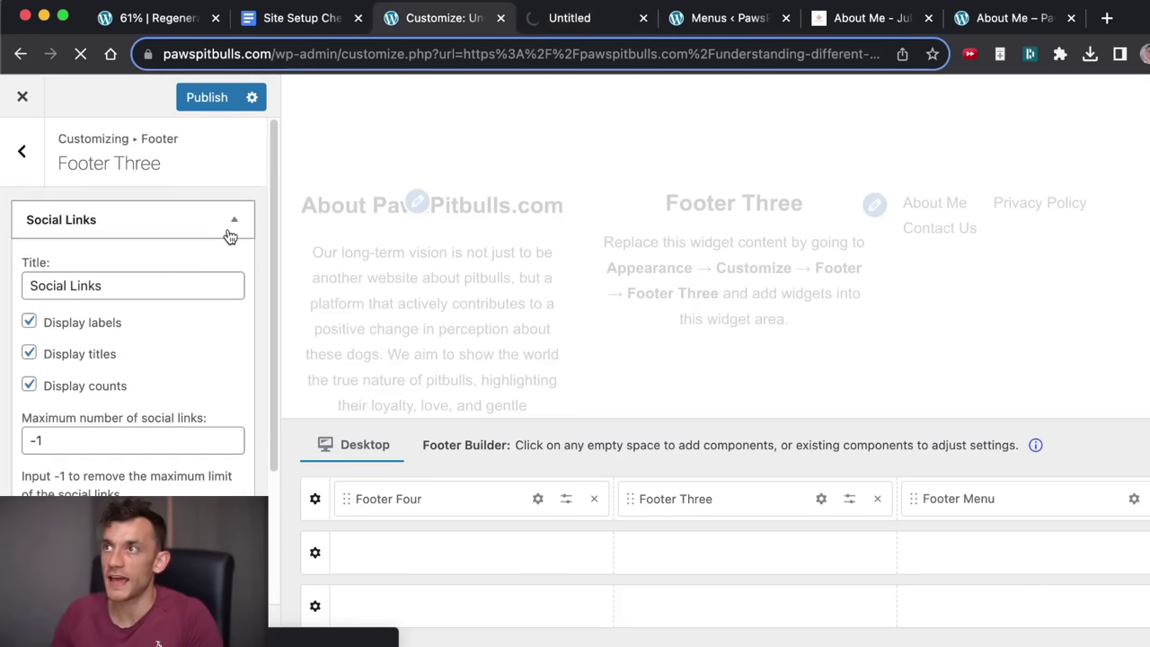
{"action": "left_click", "coordinate": [602, 16]}
{"action": "left_click", "coordinate": [442, 20]}
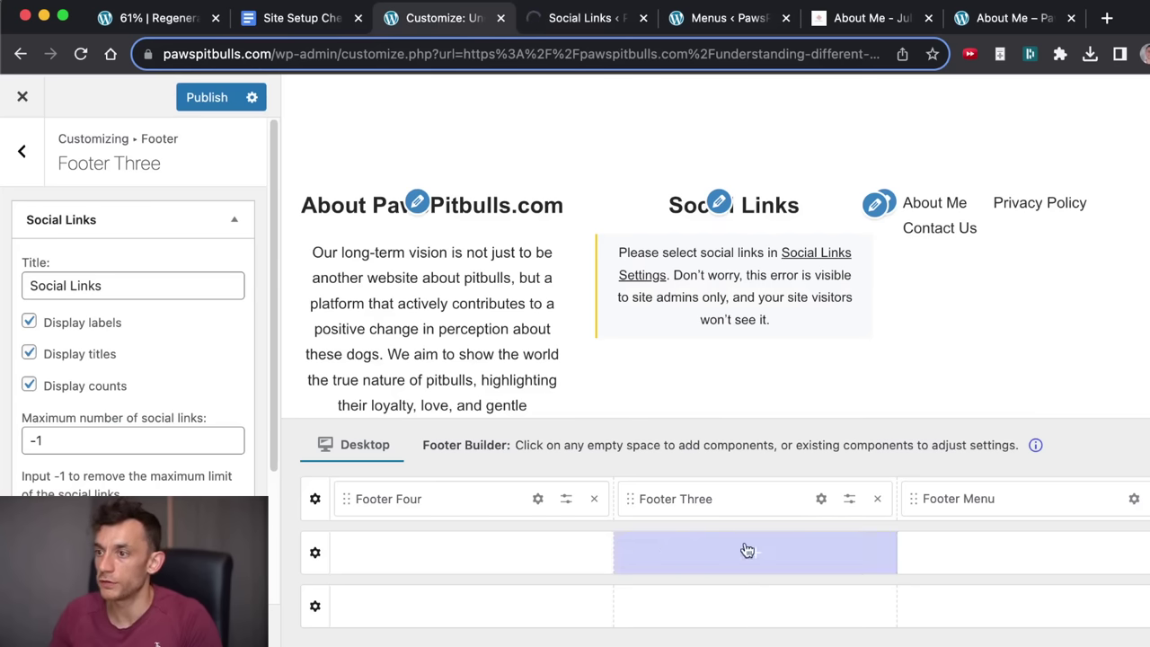
{"action": "left_click", "coordinate": [693, 496]}
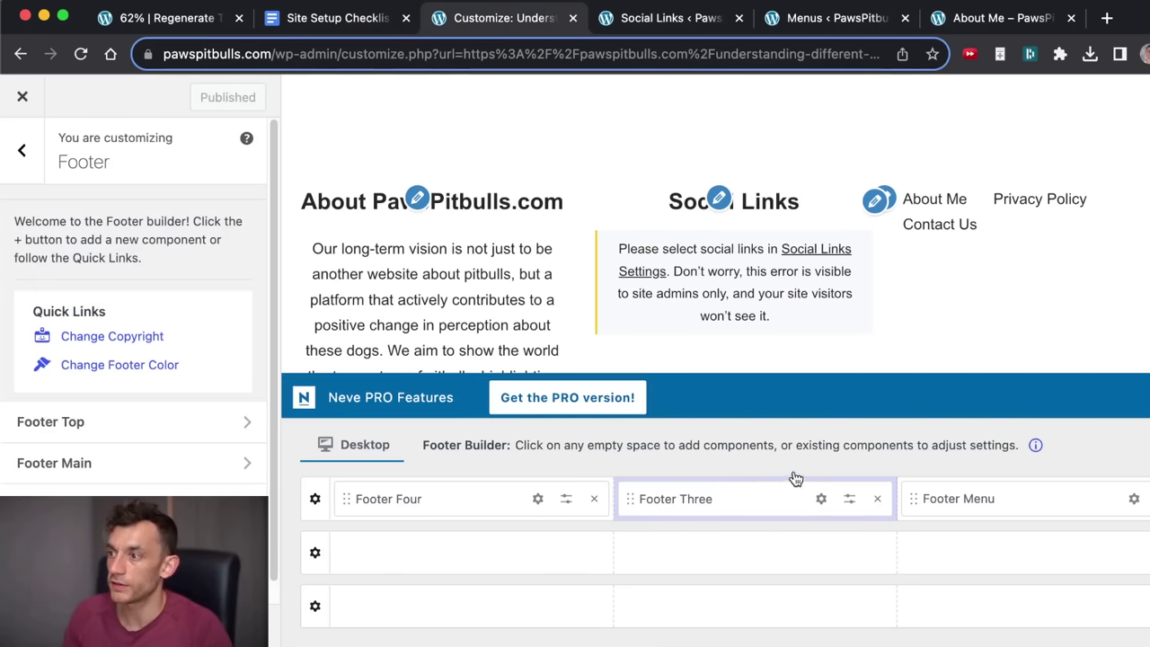
{"action": "left_click", "coordinate": [820, 499]}
{"action": "scroll", "coordinate": [142, 248], "scroll_direction": "down", "scroll_amount": 3}
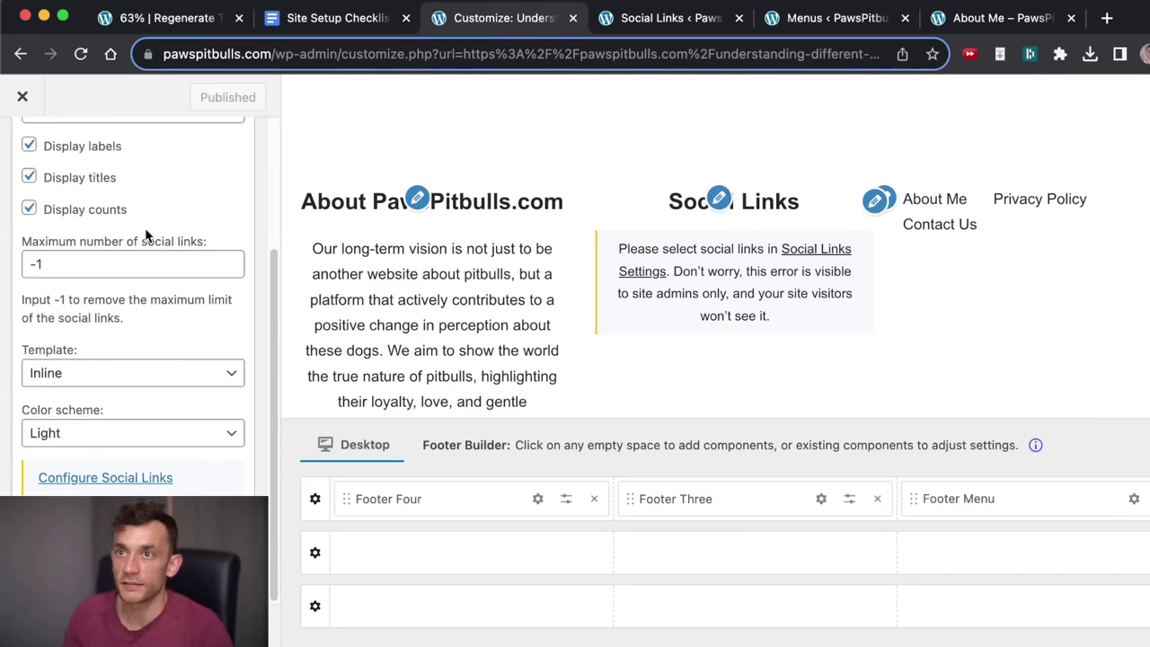
{"action": "scroll", "coordinate": [146, 237], "scroll_direction": "up", "scroll_amount": 3}
{"action": "scroll", "coordinate": [175, 326], "scroll_direction": "down", "scroll_amount": 3}
Search the available widgets for "social" from the Footer Three area, and clear the search.
{"action": "left_click", "coordinate": [197, 530]}
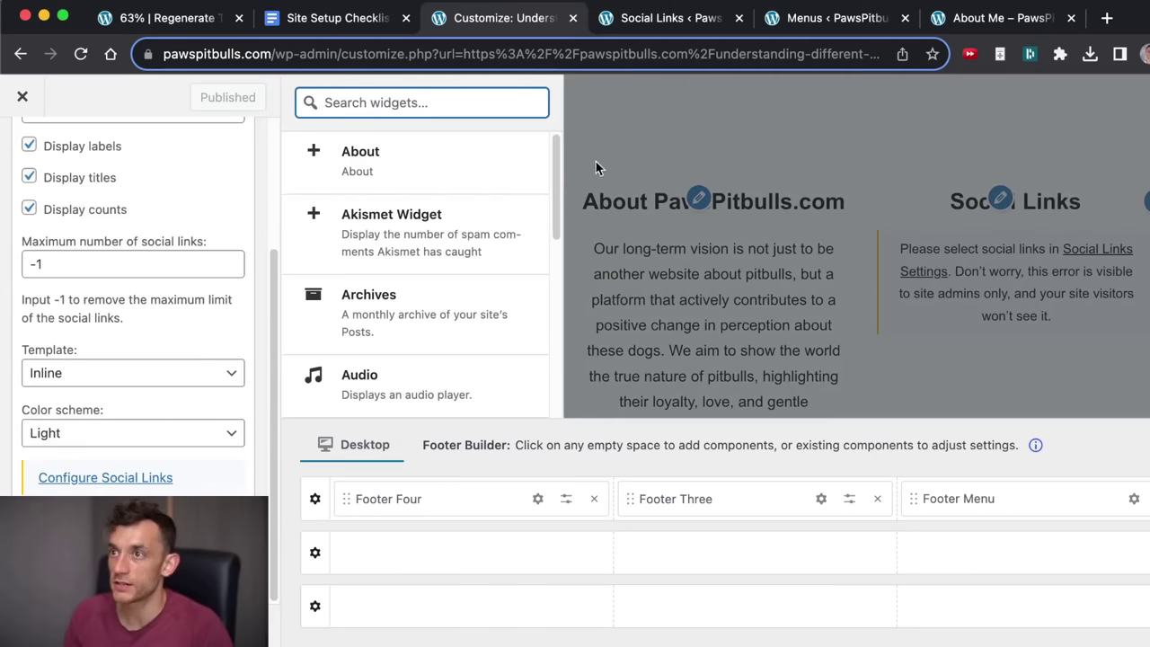
{"action": "scroll", "coordinate": [473, 231], "scroll_direction": "down", "scroll_amount": 5}
{"action": "type", "text": "socia"}
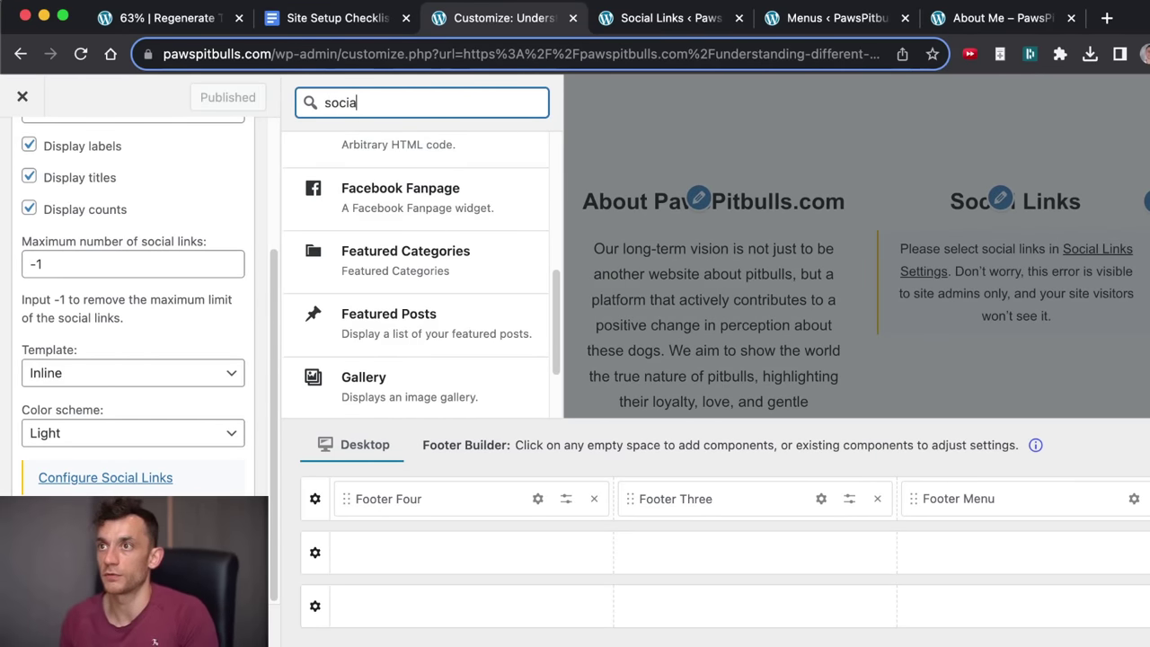
{"action": "type", "text": "l"}
{"action": "left_click", "coordinate": [535, 102]}
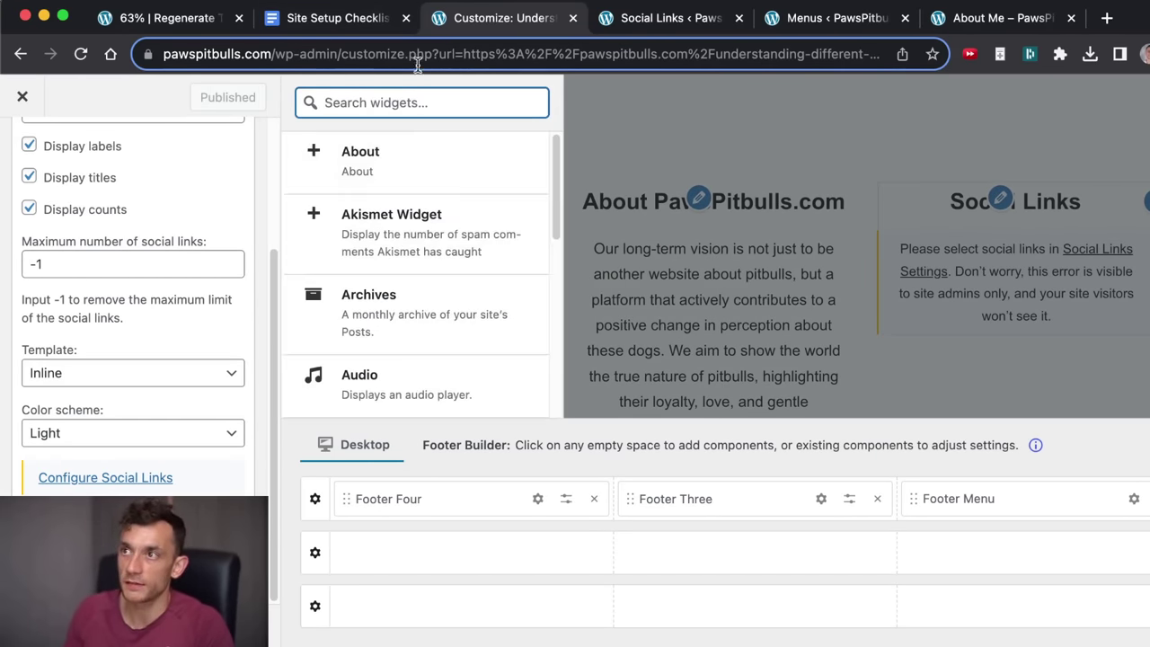
Save the Facebook and Instagram account usernames in the Social Links settings, and open the YouTube settings.
{"action": "left_click", "coordinate": [710, 18]}
{"action": "scroll", "coordinate": [326, 345], "scroll_direction": "down", "scroll_amount": 4}
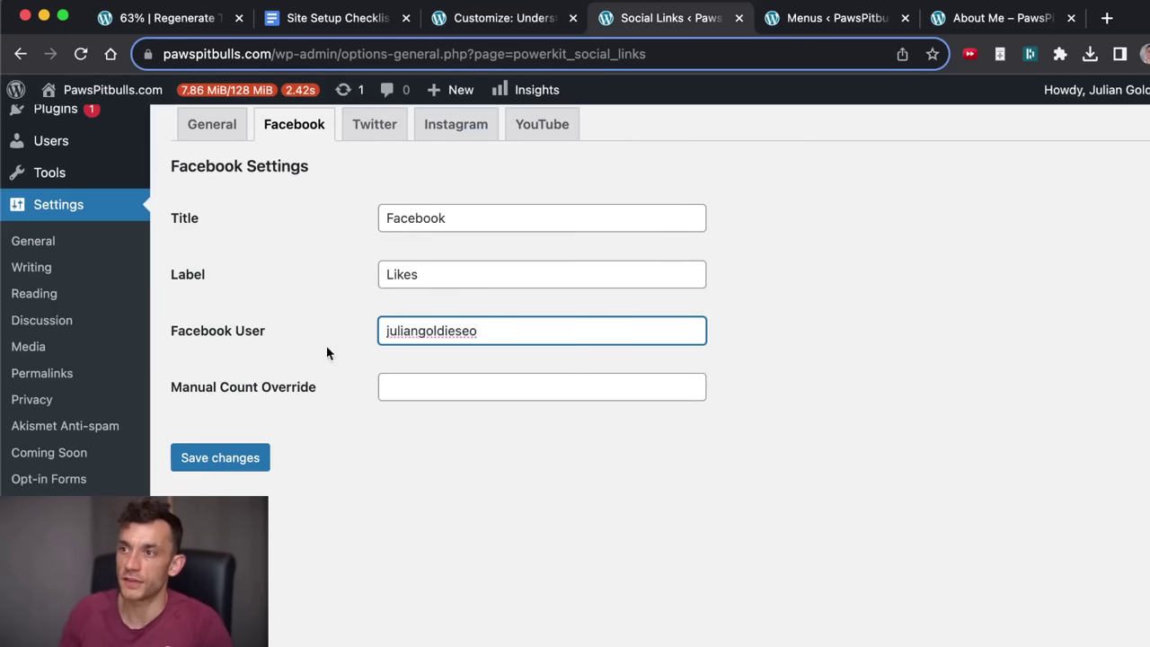
{"action": "left_click", "coordinate": [222, 460]}
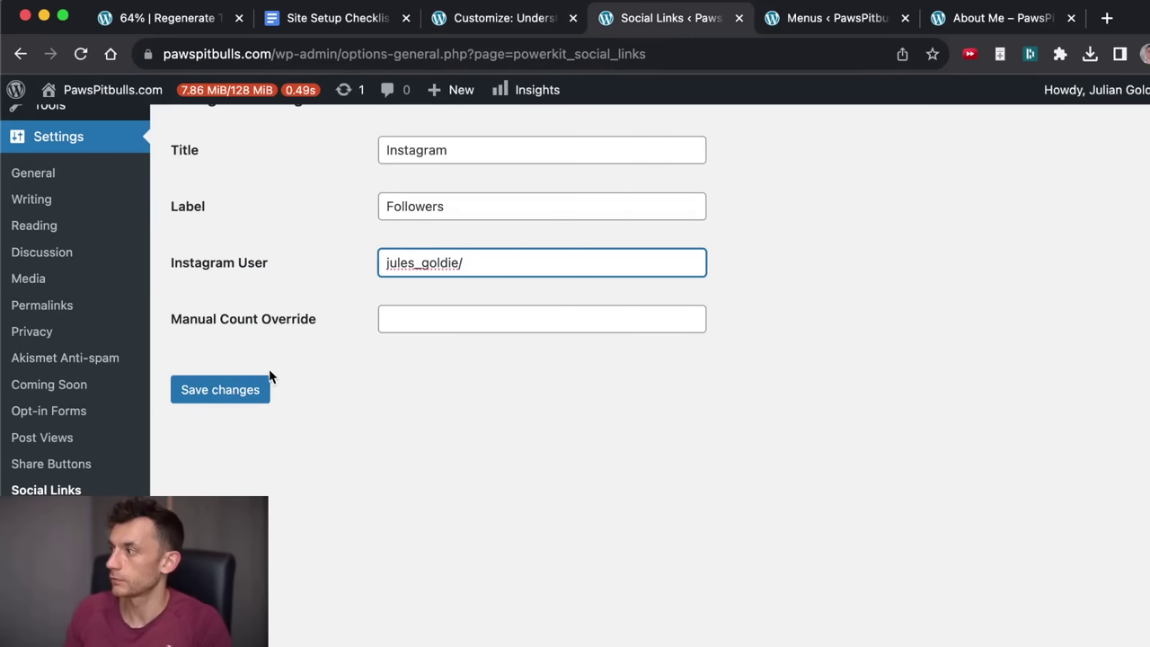
{"action": "left_click", "coordinate": [253, 390]}
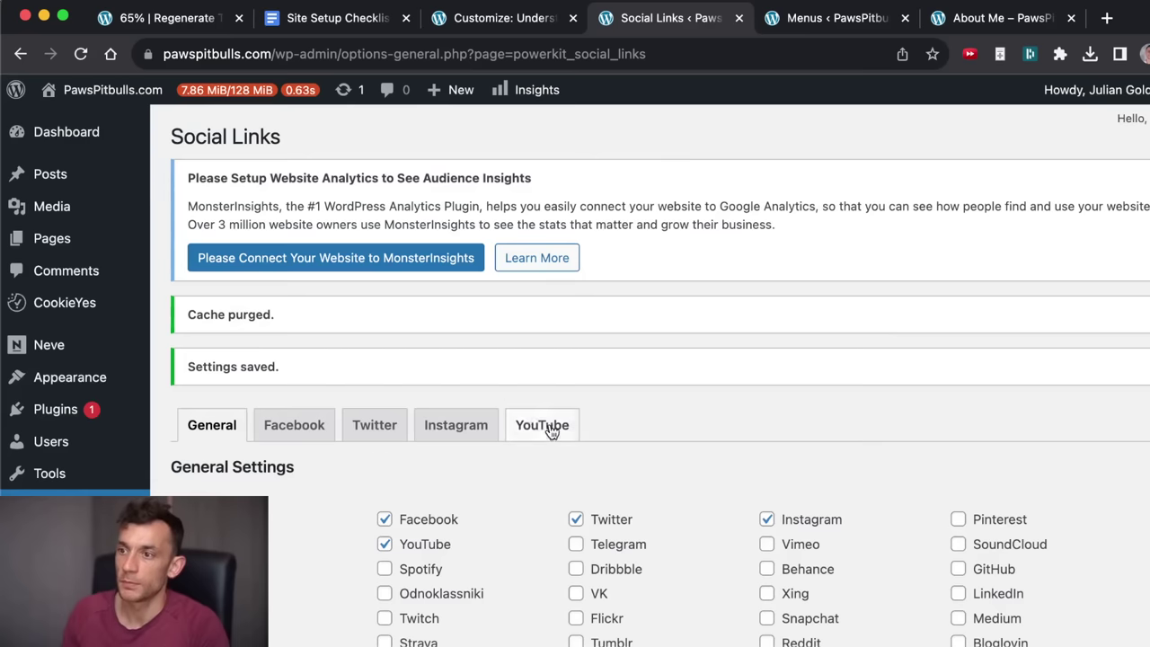
{"action": "left_click", "coordinate": [535, 418]}
{"action": "scroll", "coordinate": [445, 331], "scroll_direction": "down", "scroll_amount": 1}
Test the Facebook and Instagram links in the footer of the live PawsPitbulls About Me page.
{"action": "key", "text": "super+9"}
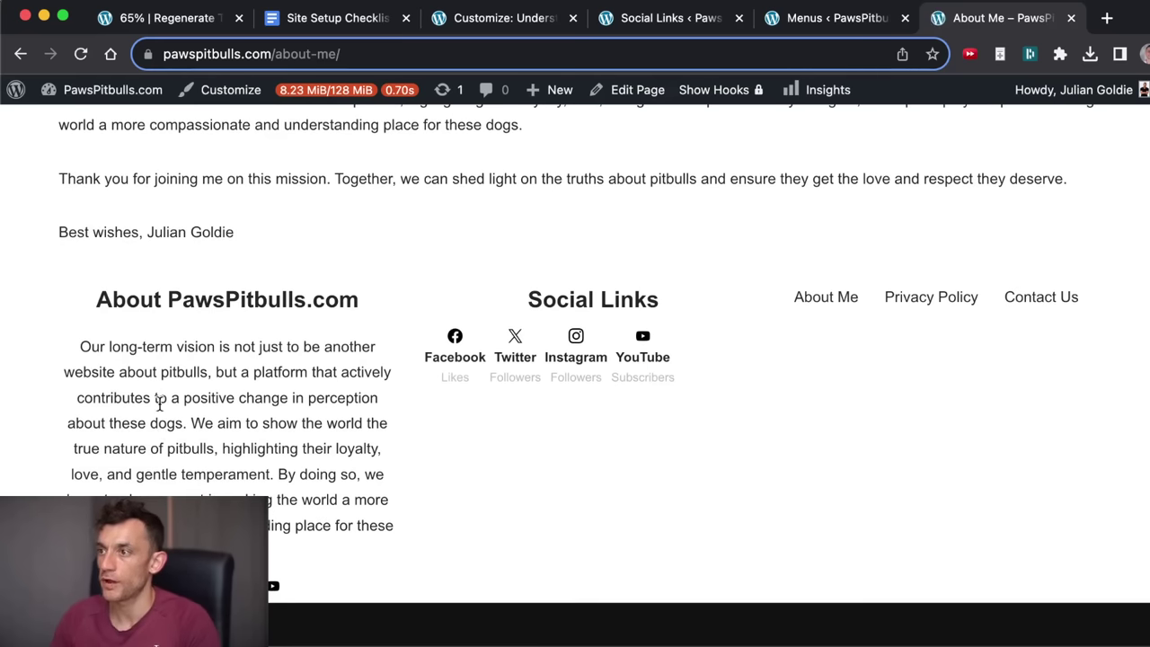
{"action": "left_click", "coordinate": [440, 334]}
{"action": "key", "text": "super+w"}
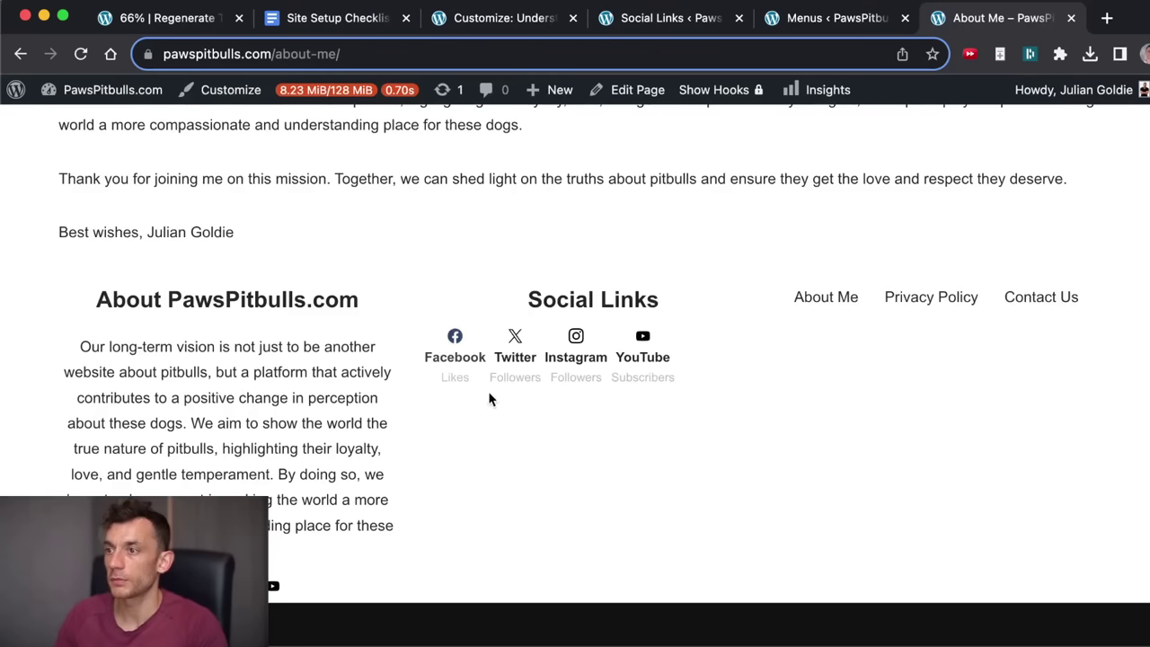
{"action": "left_click", "coordinate": [558, 349]}
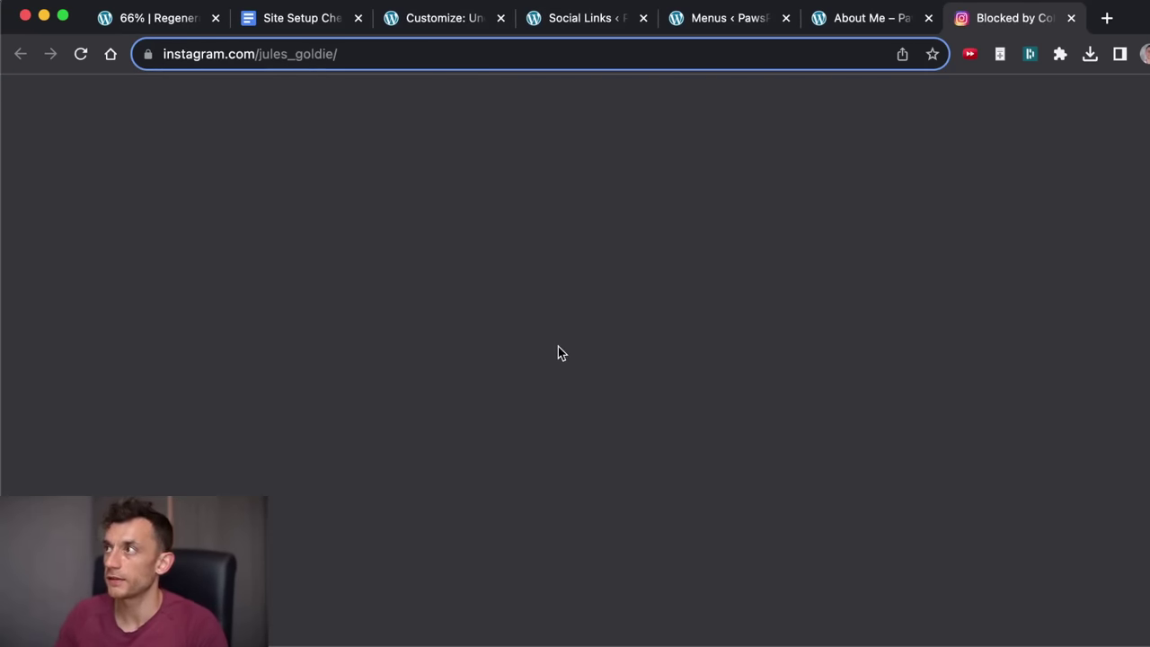
{"action": "key", "text": "super+w"}
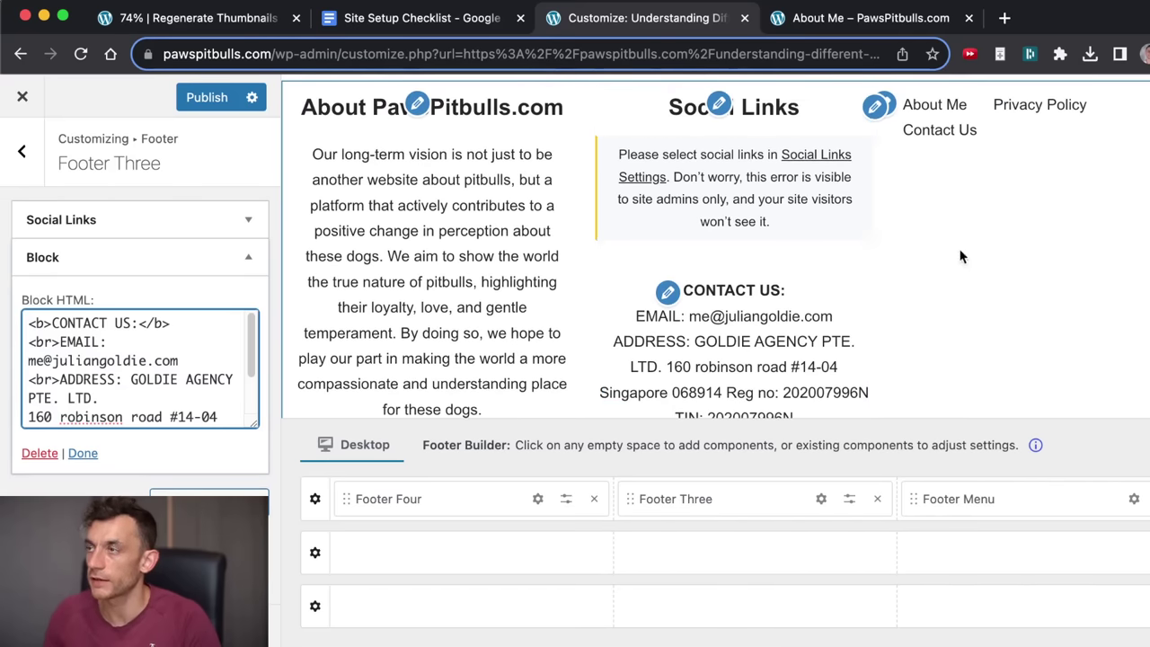
Check the "CONTACT US:" block in the Footer Three preview and publish the footer changes.
{"action": "scroll", "coordinate": [836, 270], "scroll_direction": "up", "scroll_amount": 5}
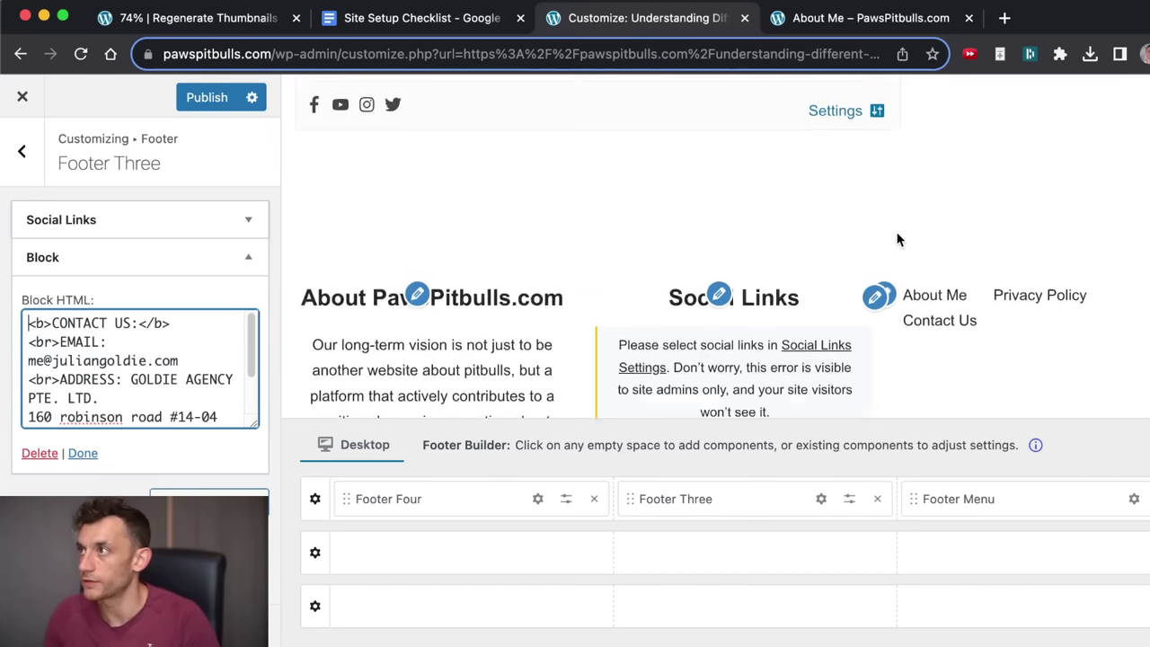
{"action": "scroll", "coordinate": [836, 271], "scroll_direction": "down", "scroll_amount": 5}
{"action": "scroll", "coordinate": [782, 290], "scroll_direction": "up", "scroll_amount": 10}
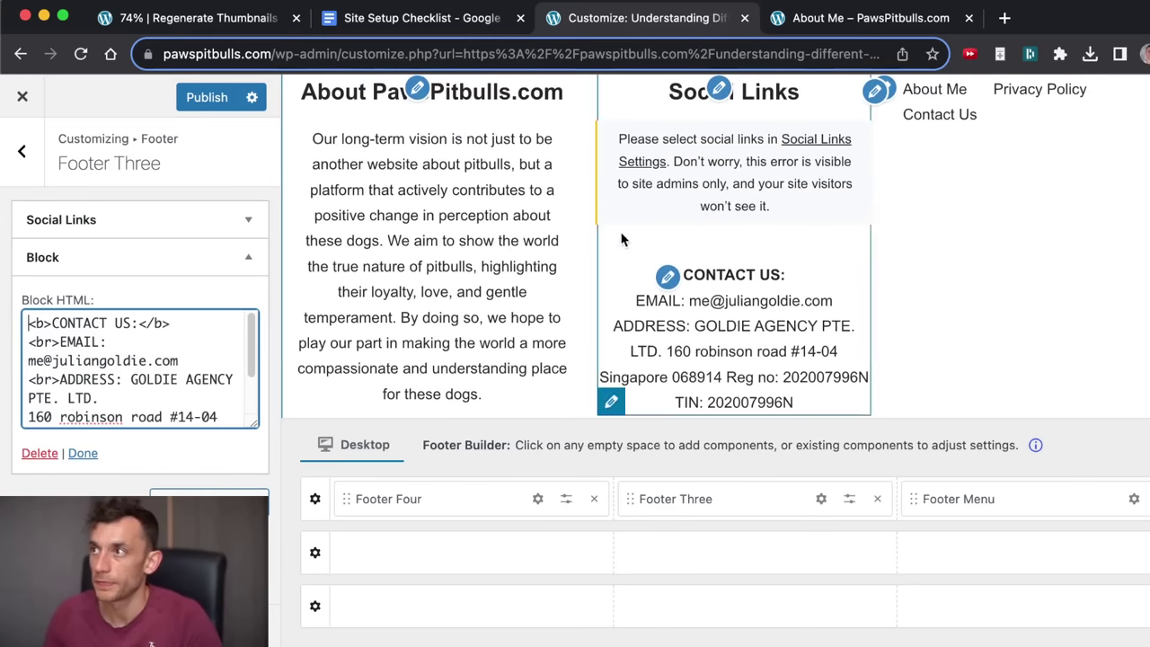
{"action": "left_click", "coordinate": [205, 97]}
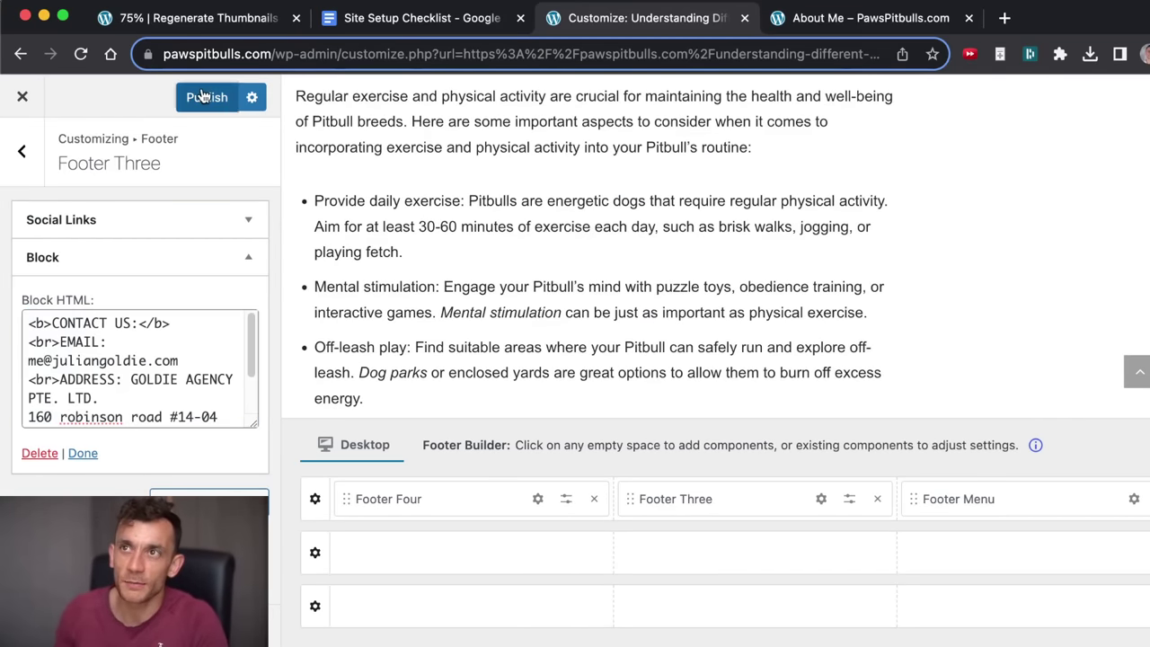
Review the live About Me page against the Site Setup Checklist and open it for editing.
{"action": "left_click", "coordinate": [383, 17]}
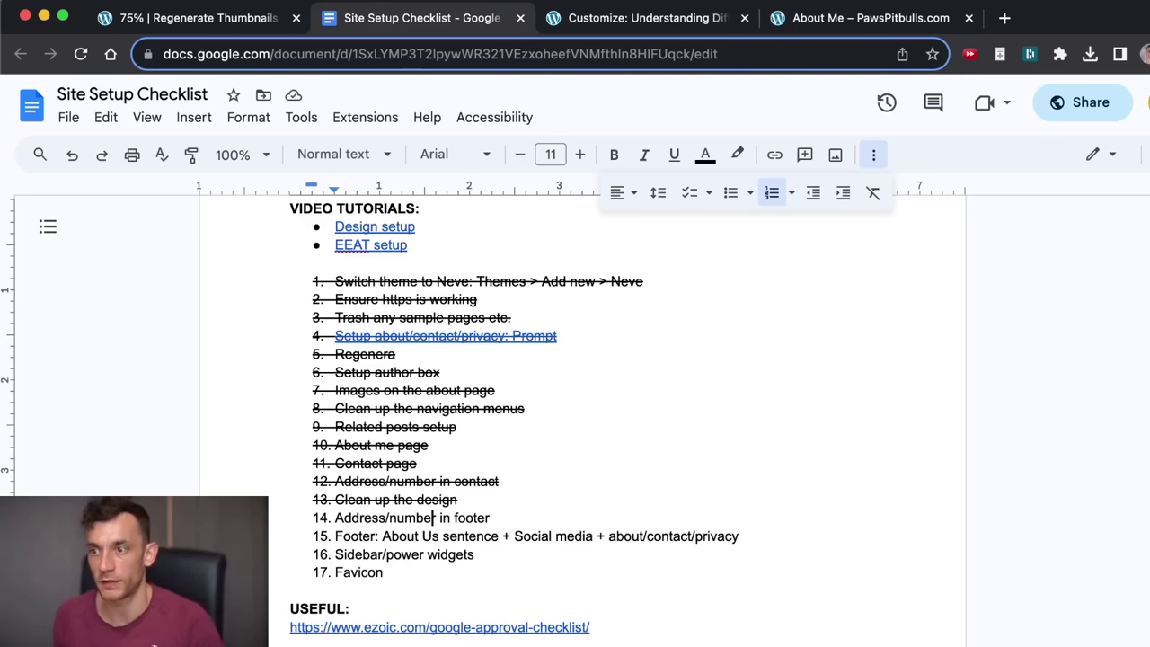
{"action": "key", "text": "super+4"}
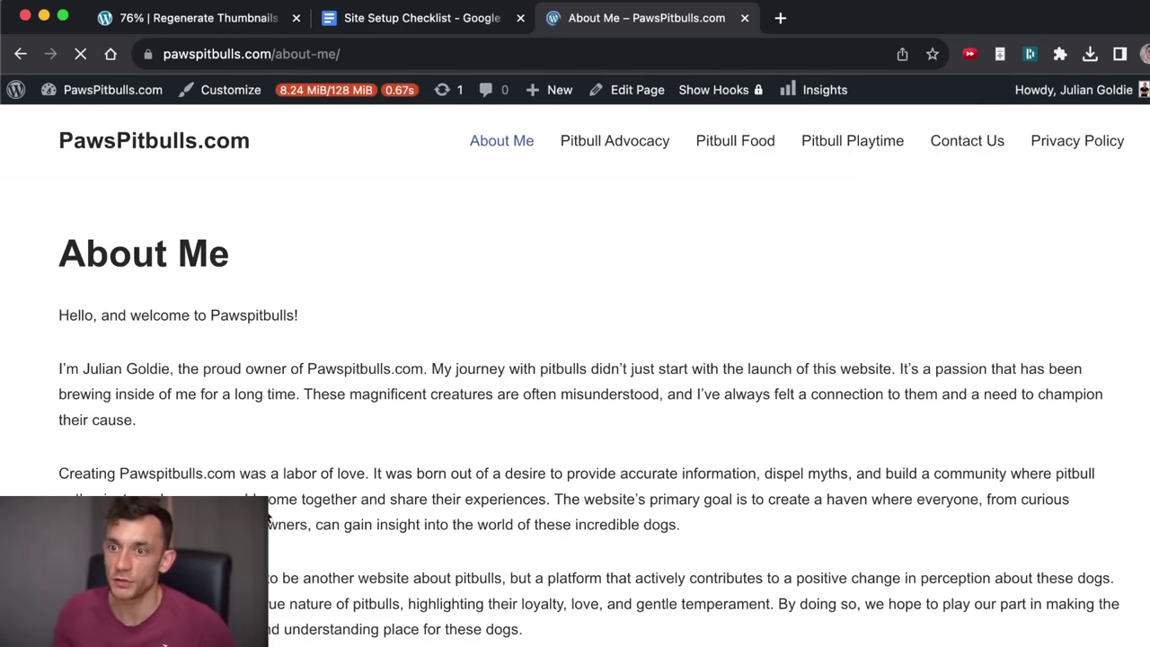
{"action": "scroll", "coordinate": [266, 519], "scroll_direction": "down", "scroll_amount": 15}
{"action": "scroll", "coordinate": [398, 428], "scroll_direction": "up", "scroll_amount": 15}
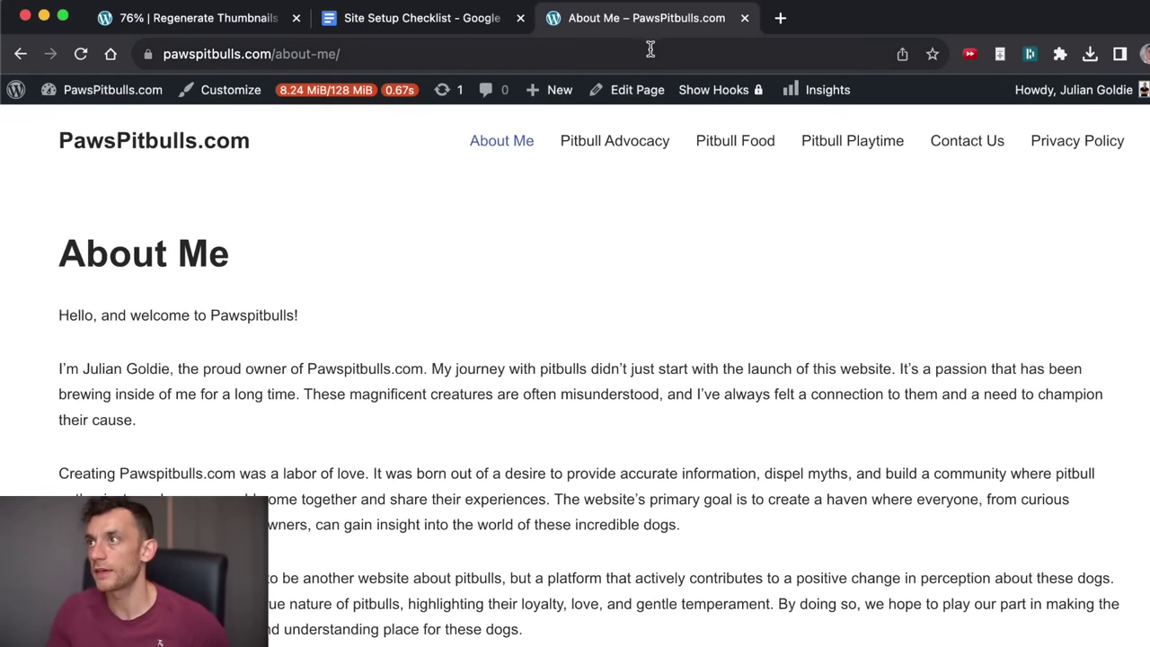
{"action": "left_click", "coordinate": [638, 90], "text": "super"}
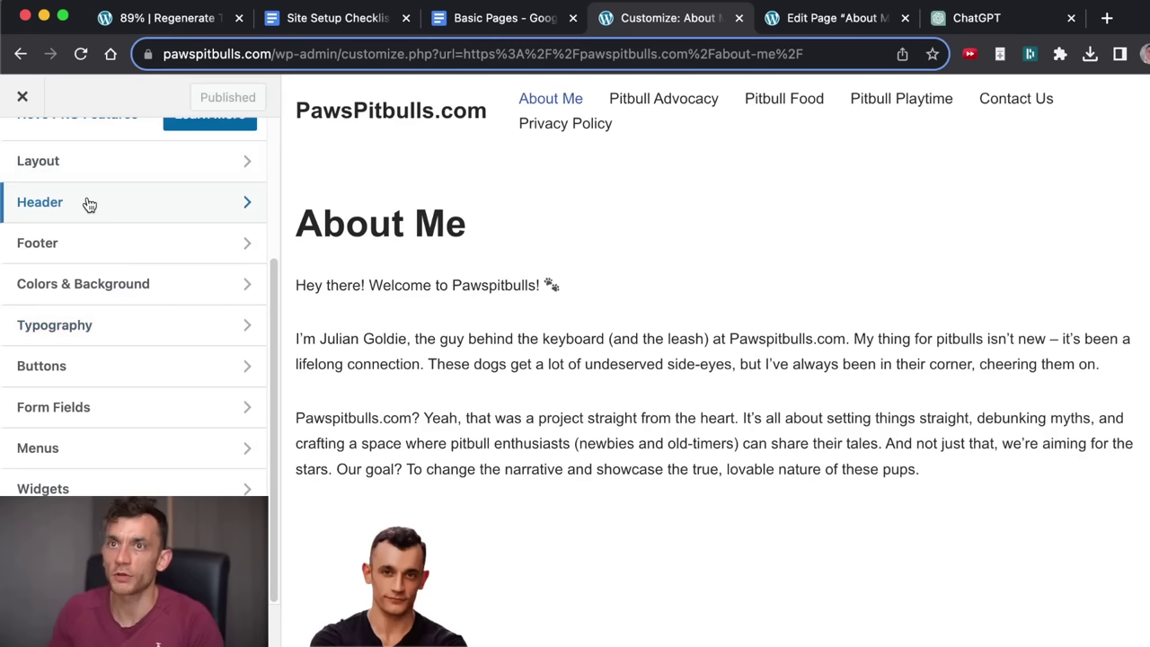
Open the Logo & Site Identity settings of the theme's header in the Customizer.
{"action": "scroll", "coordinate": [127, 389], "scroll_direction": "up", "scroll_amount": 3}
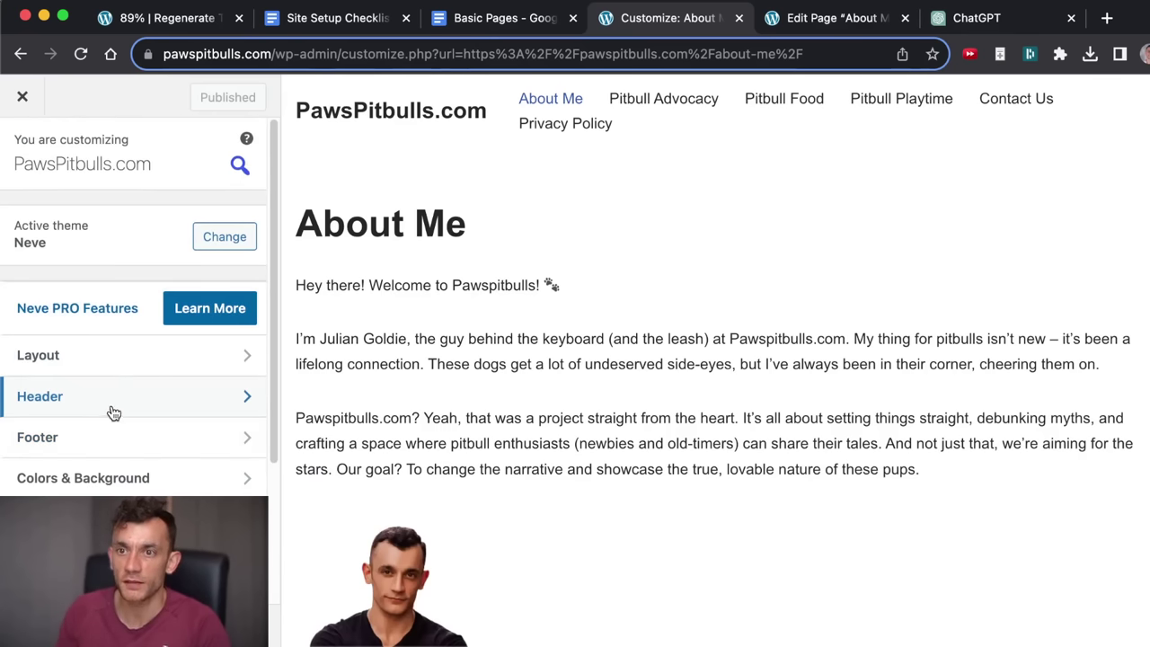
{"action": "left_click", "coordinate": [113, 412]}
{"action": "left_click", "coordinate": [108, 324]}
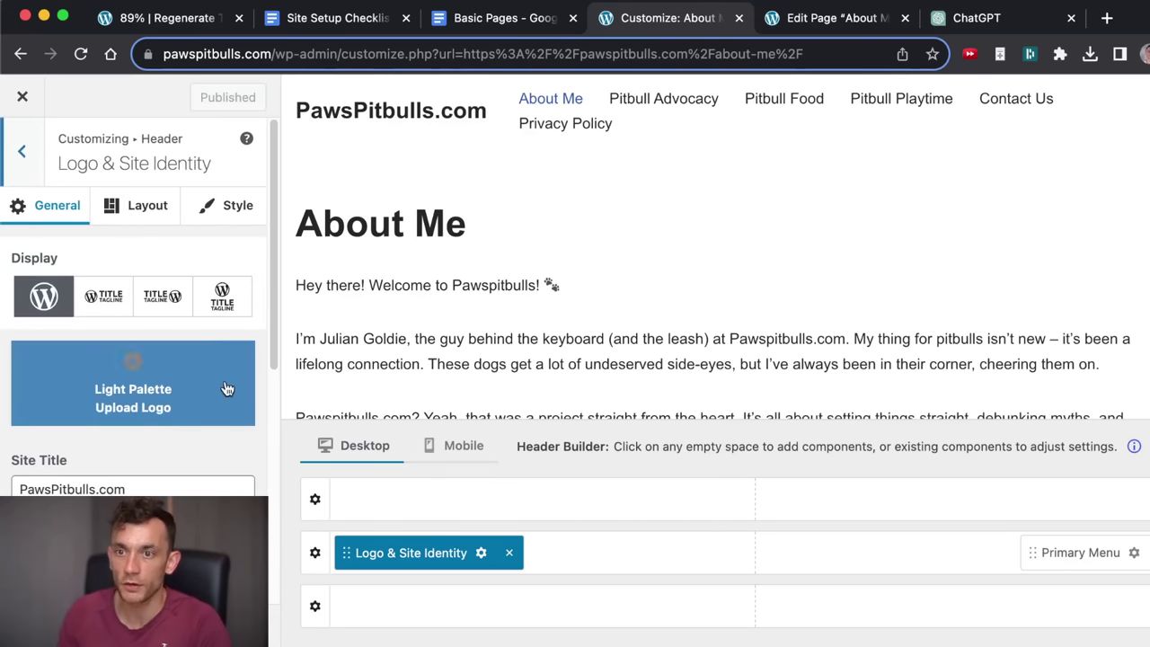
Switch to ChatGPT and select the DALL·E 3 mode of GPT-4 for generating the site icon.
{"action": "scroll", "coordinate": [207, 395], "scroll_direction": "down", "scroll_amount": 5}
{"action": "scroll", "coordinate": [198, 400], "scroll_direction": "up", "scroll_amount": 2}
{"action": "scroll", "coordinate": [198, 399], "scroll_direction": "up", "scroll_amount": 3}
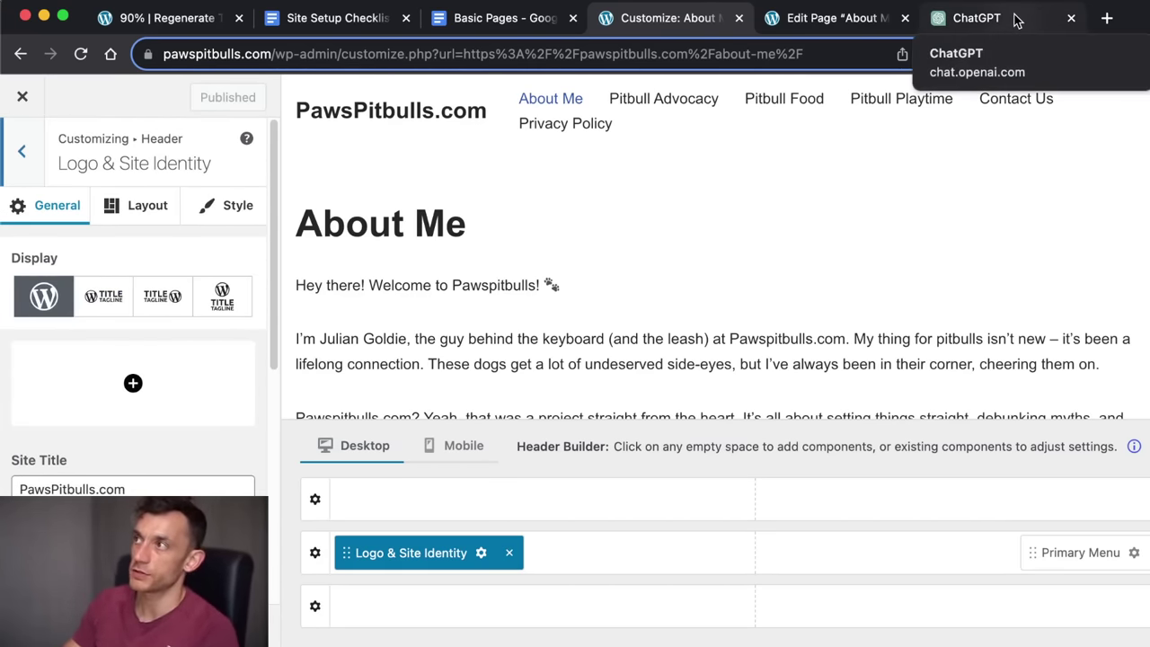
{"action": "left_click", "coordinate": [1016, 20]}
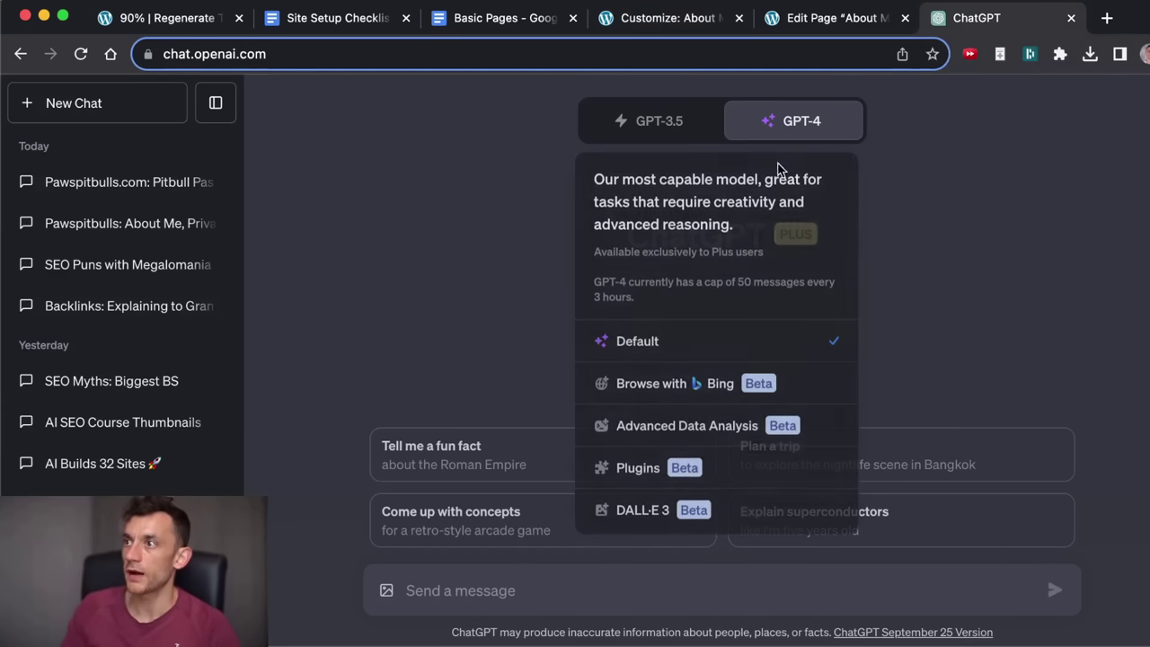
{"action": "mouse_move", "coordinate": [818, 146]}
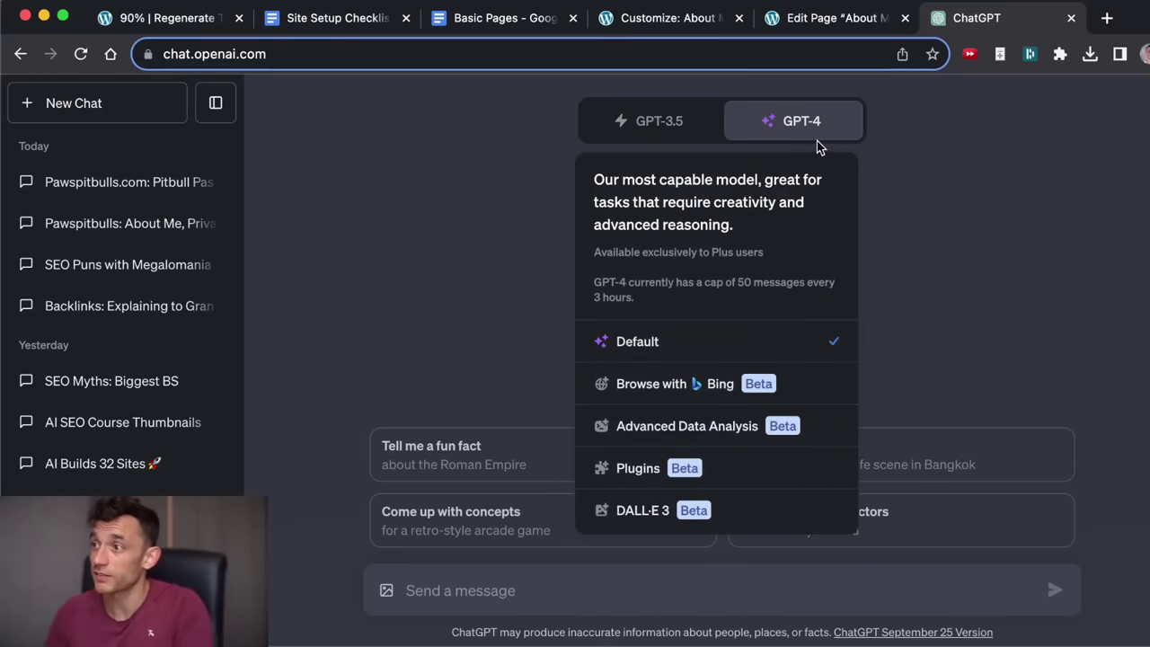
{"action": "left_click", "coordinate": [675, 512]}
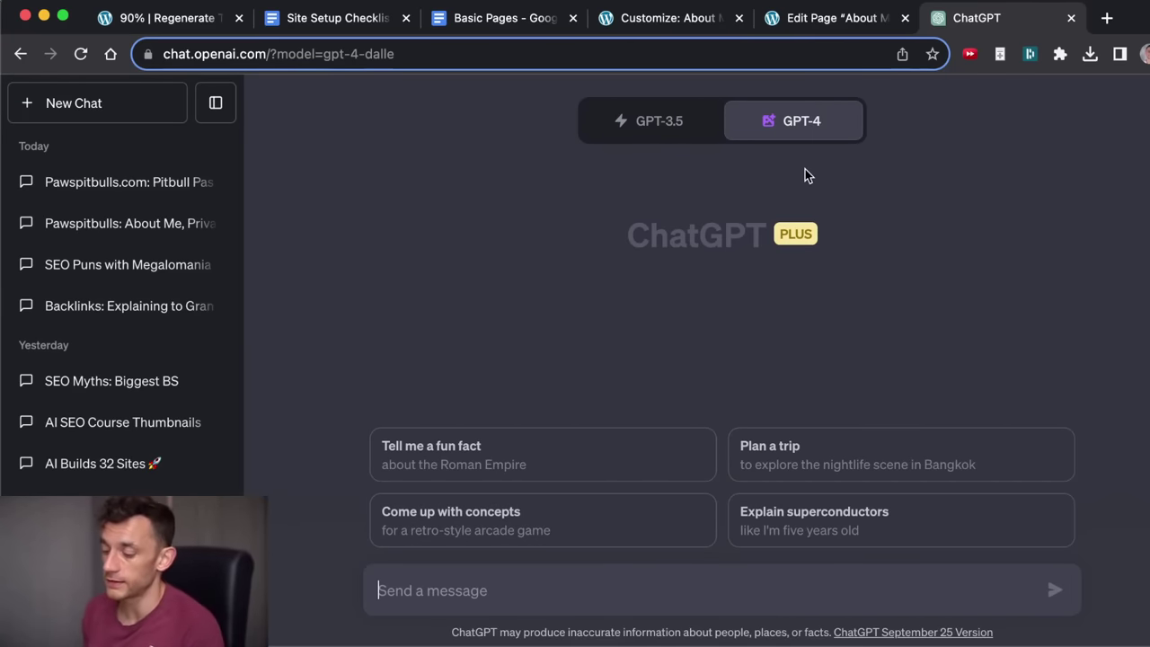
View Bing Image Creator as an alternative tool for generating the favicon.
{"action": "key", "text": "super+t"}
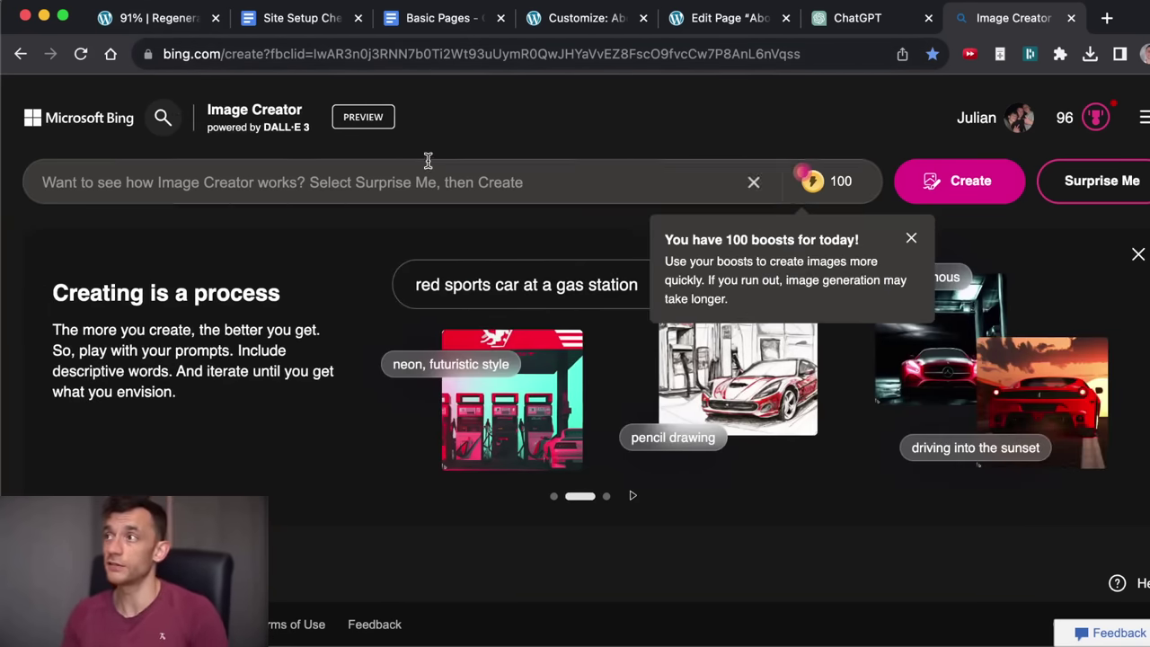
{"action": "key", "text": "super+w"}
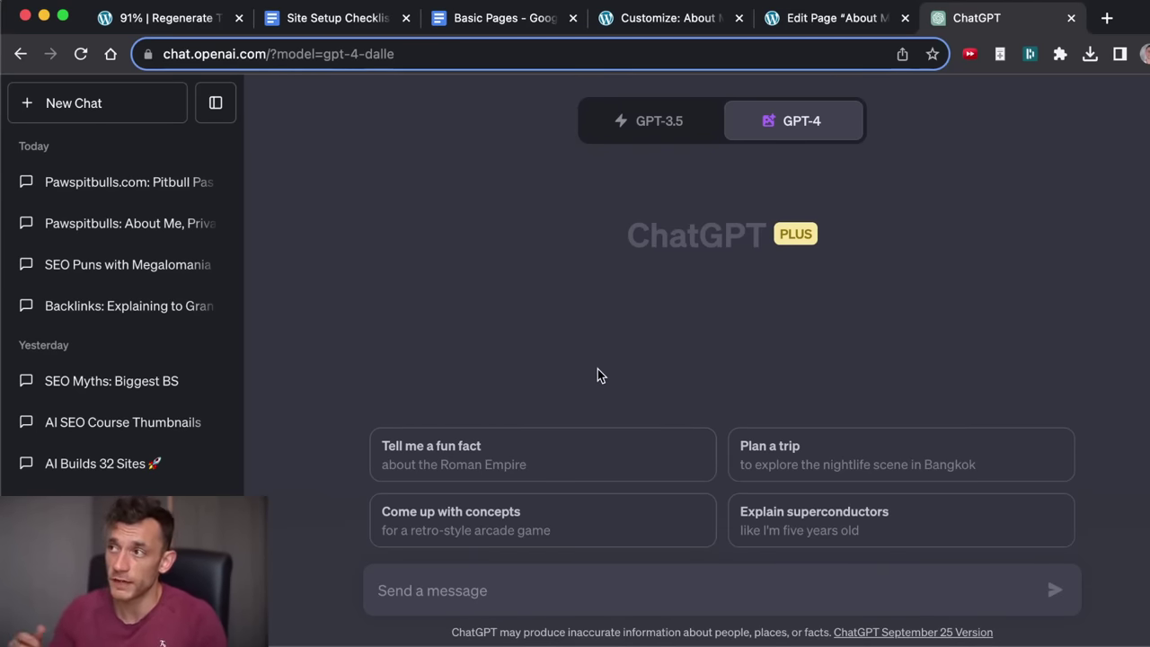
{"action": "key", "text": "super+shift+t"}
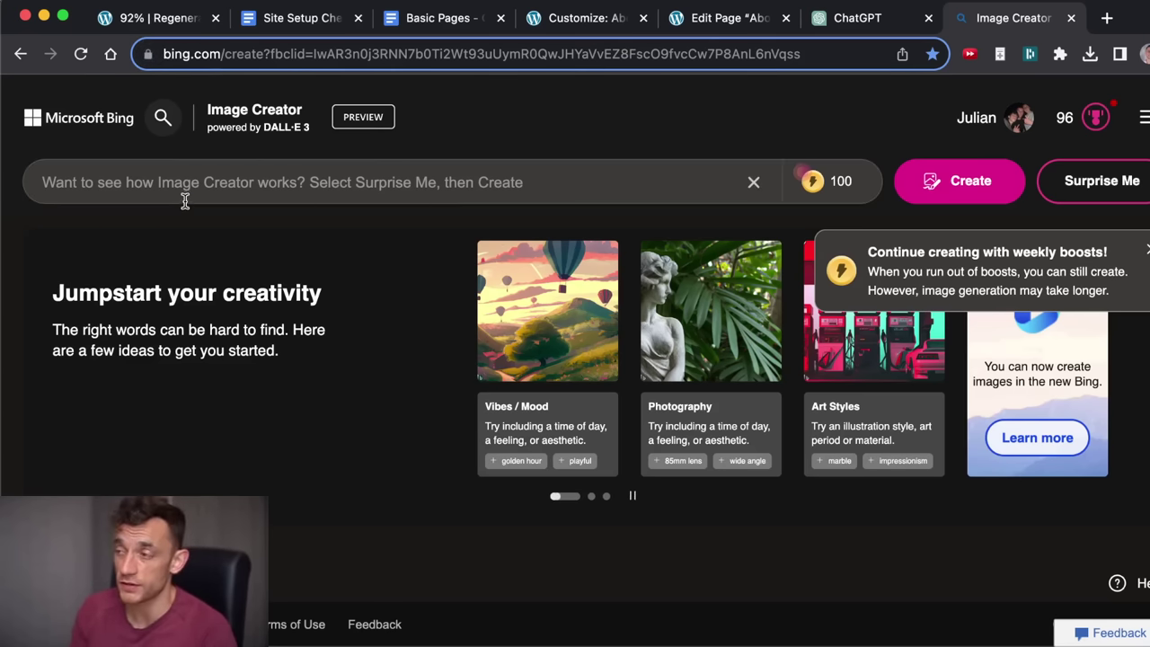
{"action": "key", "text": "super+w"}
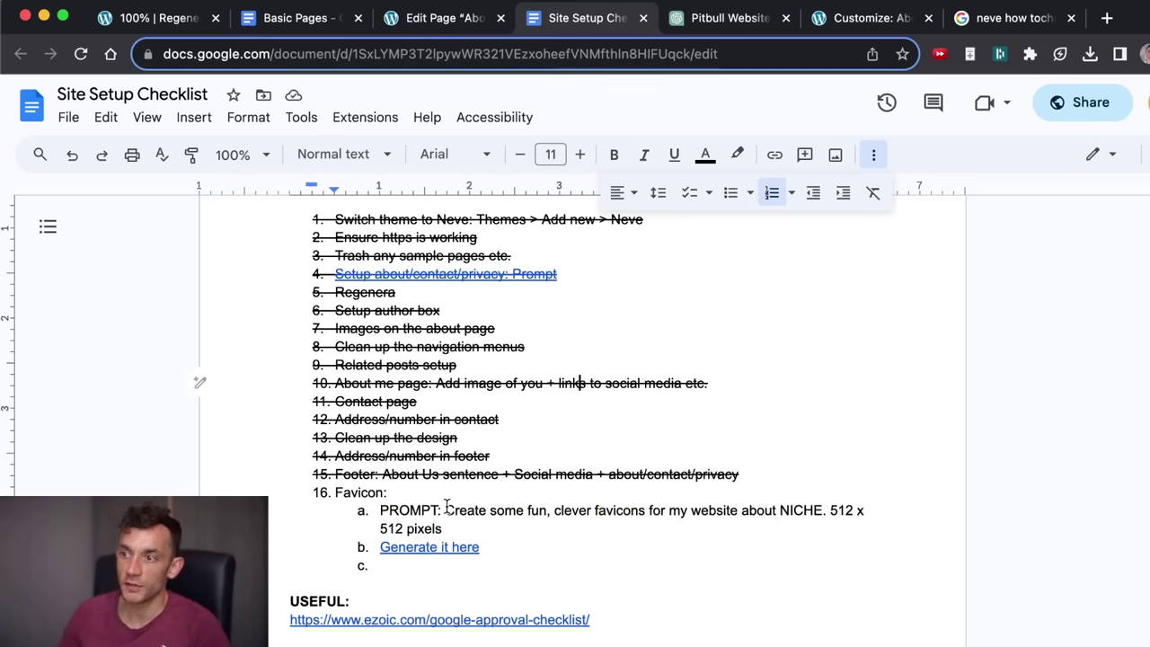
Review the checklist's 512 x 512 pixel favicon prompt and view the generated green hexagon pitbull favicon in ChatGPT.
{"action": "left_click_drag", "start_coordinate": [445, 509], "coordinate": [852, 524]}
{"action": "left_click", "coordinate": [811, 510]}
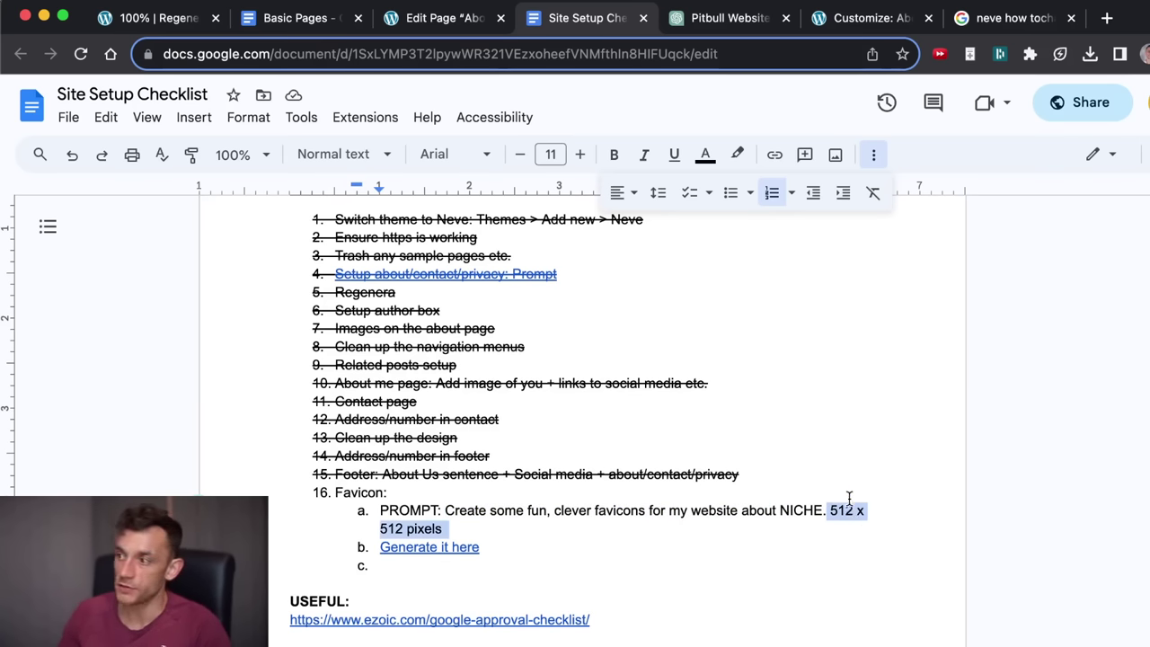
{"action": "left_click", "coordinate": [748, 19]}
{"action": "scroll", "coordinate": [680, 385], "scroll_direction": "down", "scroll_amount": 3}
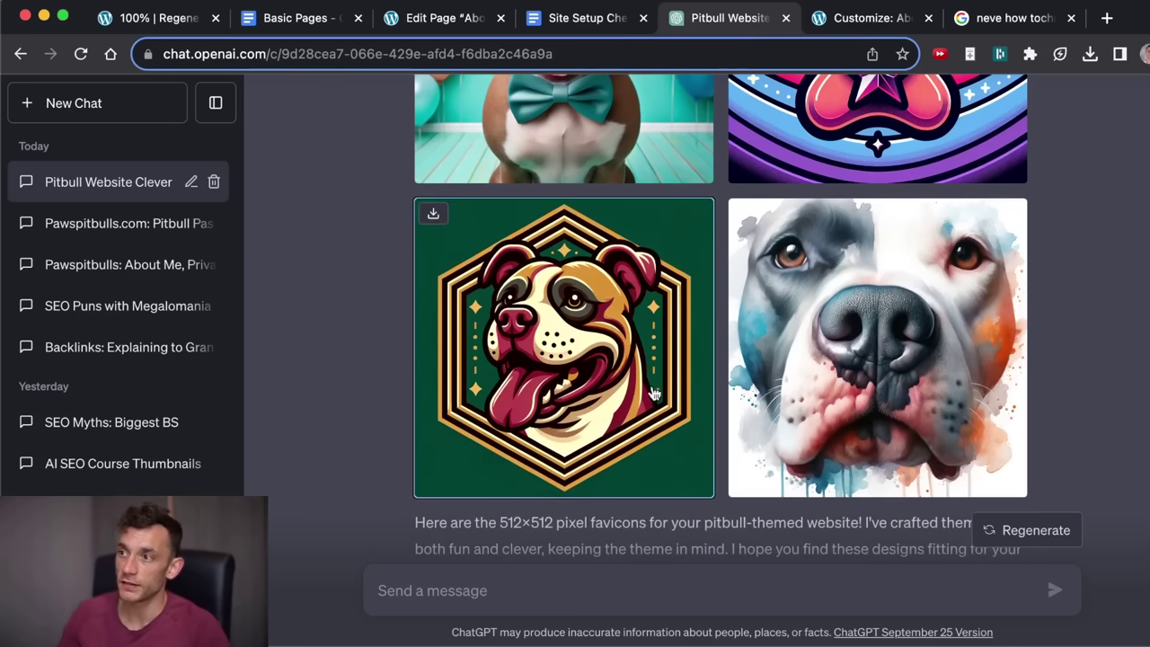
{"action": "scroll", "coordinate": [647, 386], "scroll_direction": "up", "scroll_amount": 5}
{"action": "scroll", "coordinate": [359, 463], "scroll_direction": "down", "scroll_amount": 1}
{"action": "left_click", "coordinate": [591, 438]}
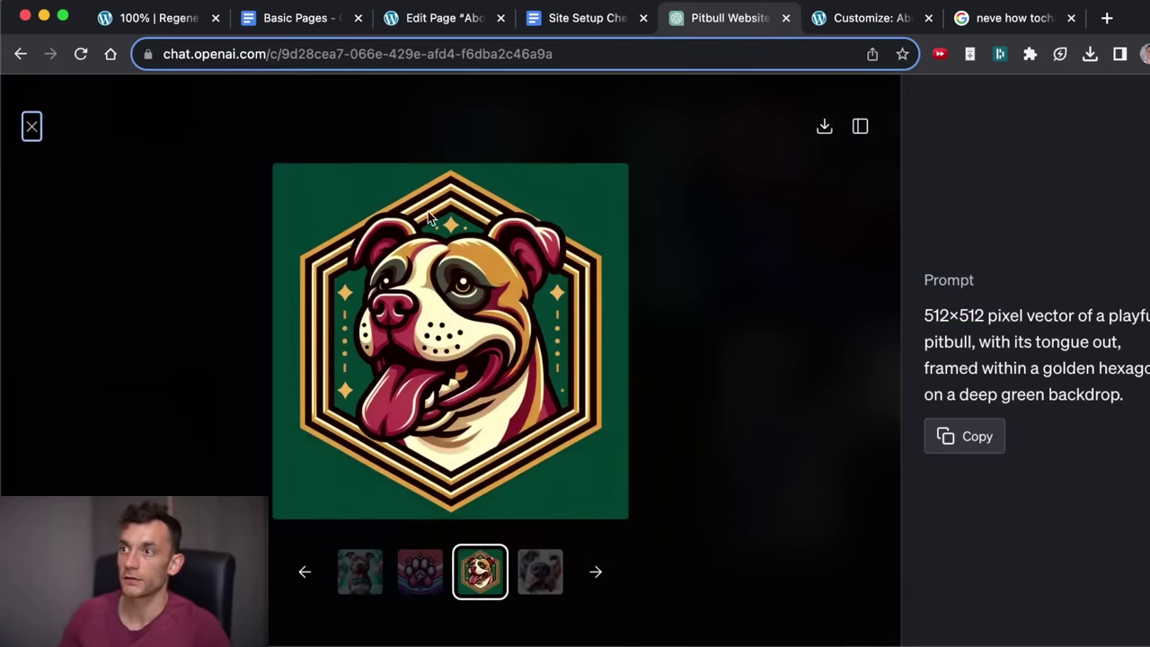
Set the green hexagon pitbull image as the Site Icon in the Customizer, crop it and publish the change.
{"action": "left_click", "coordinate": [868, 18]}
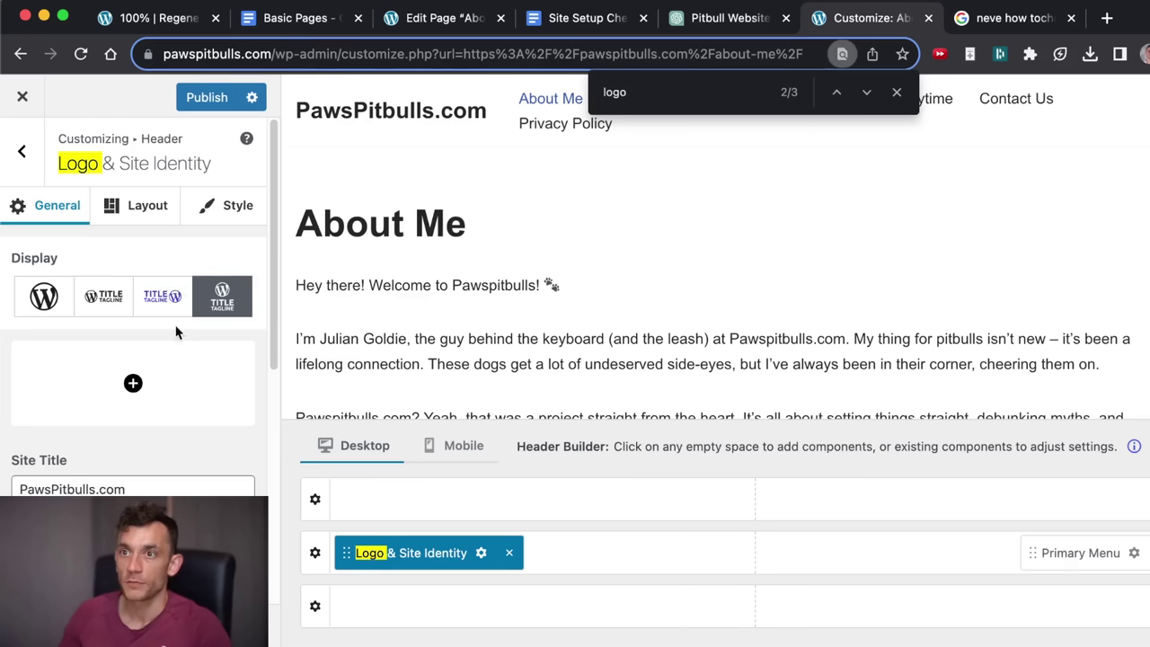
{"action": "scroll", "coordinate": [174, 404], "scroll_direction": "down", "scroll_amount": 5}
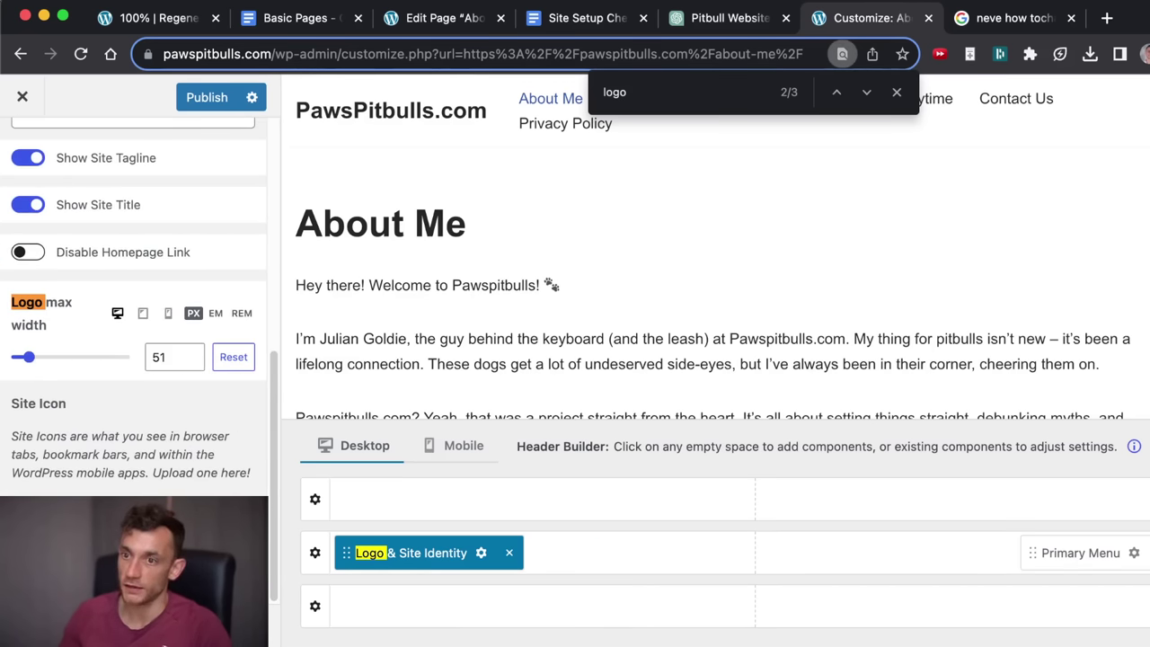
{"action": "left_click", "coordinate": [133, 521]}
{"action": "left_click", "coordinate": [202, 280]}
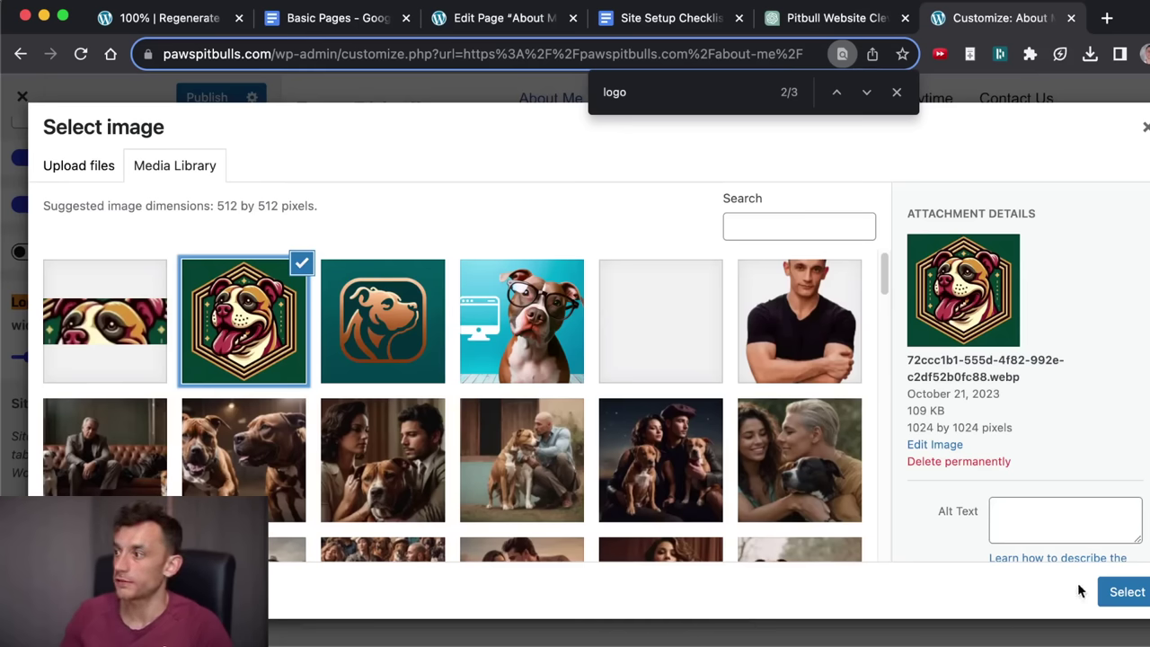
{"action": "left_click", "coordinate": [1112, 592]}
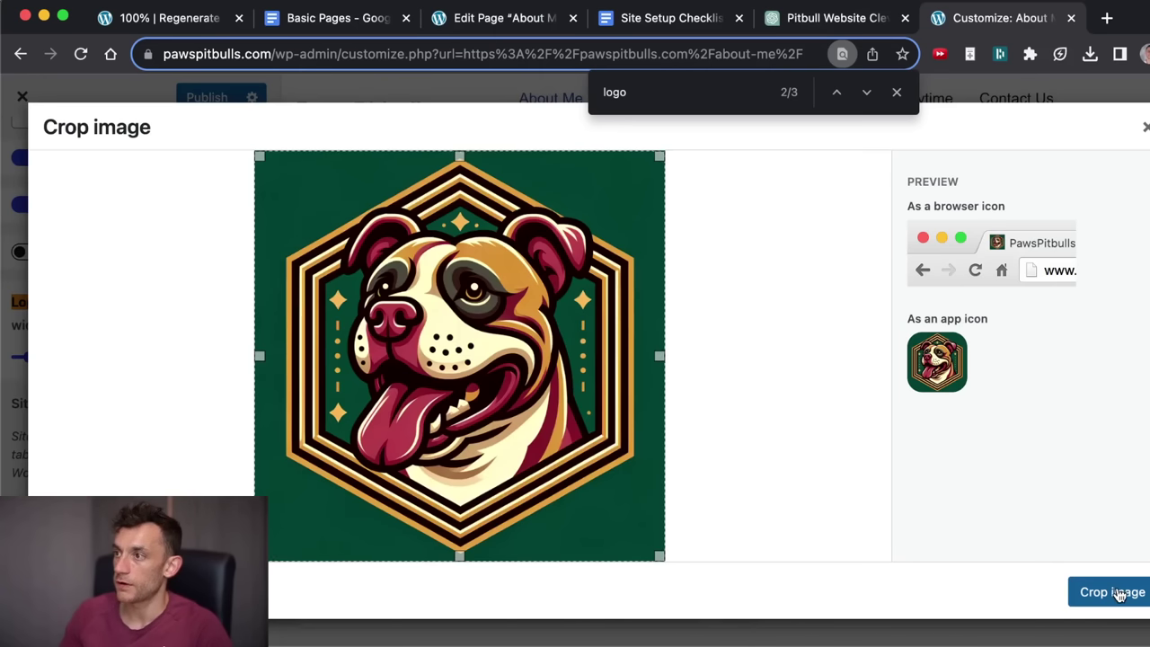
{"action": "left_click", "coordinate": [1129, 590]}
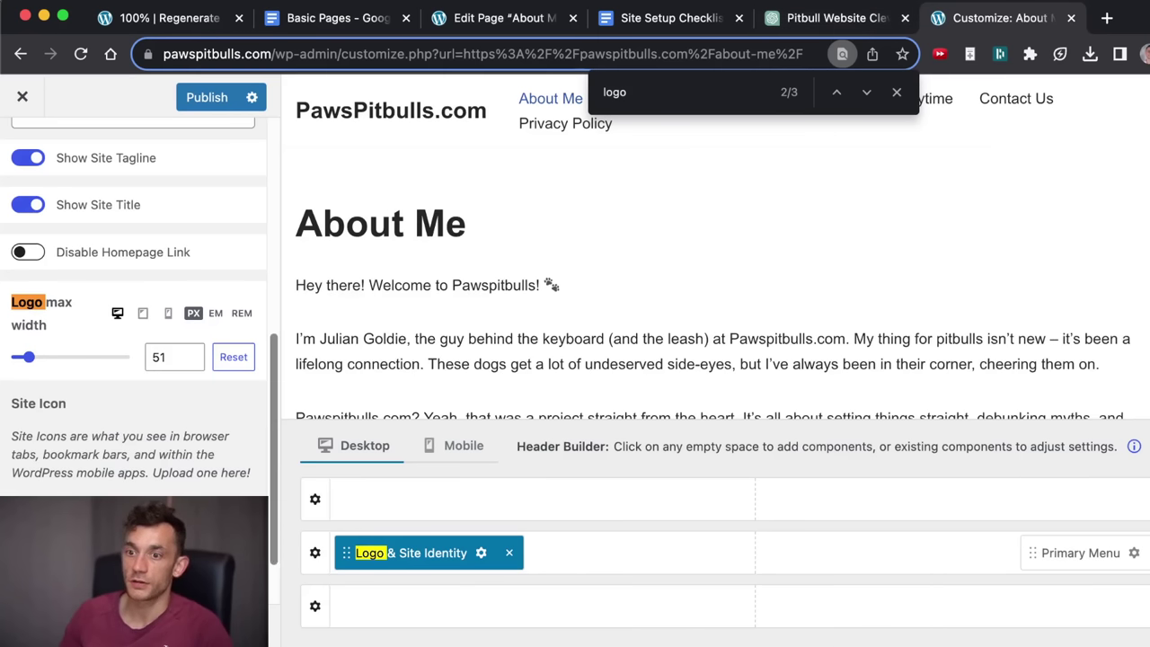
{"action": "left_click", "coordinate": [206, 97]}
{"action": "key", "text": "super+l"}
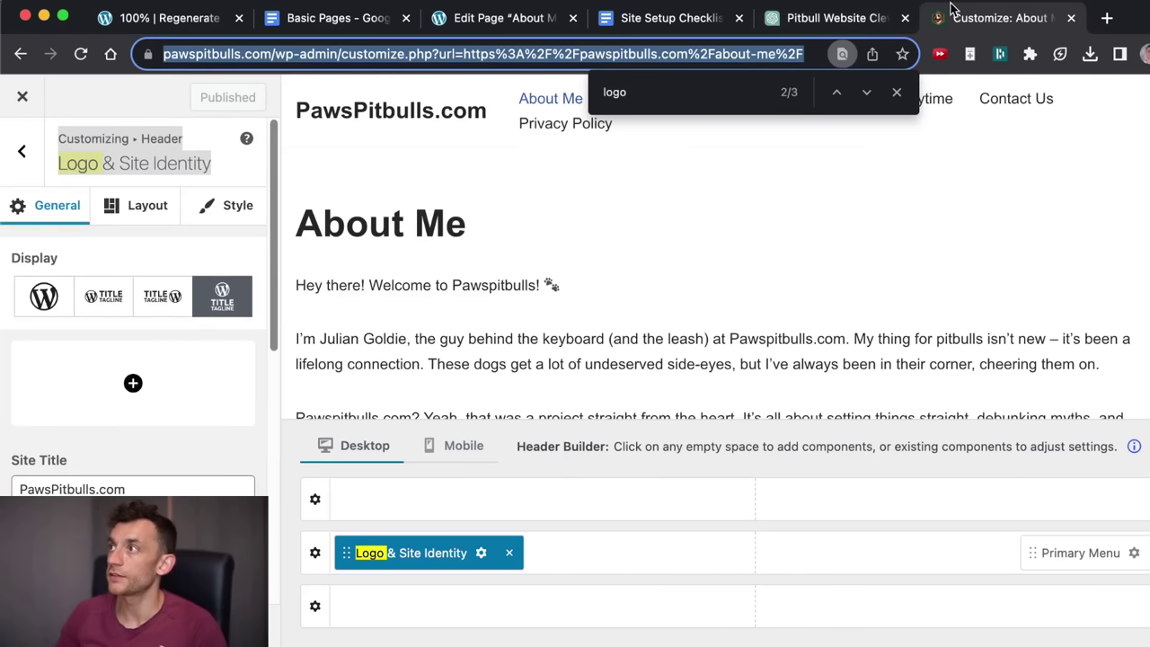
Try to change the header logo image in the Logo & Site Identity settings.
{"action": "scroll", "coordinate": [41, 456], "scroll_direction": "down", "scroll_amount": 5}
{"action": "scroll", "coordinate": [167, 218], "scroll_direction": "up", "scroll_amount": 5}
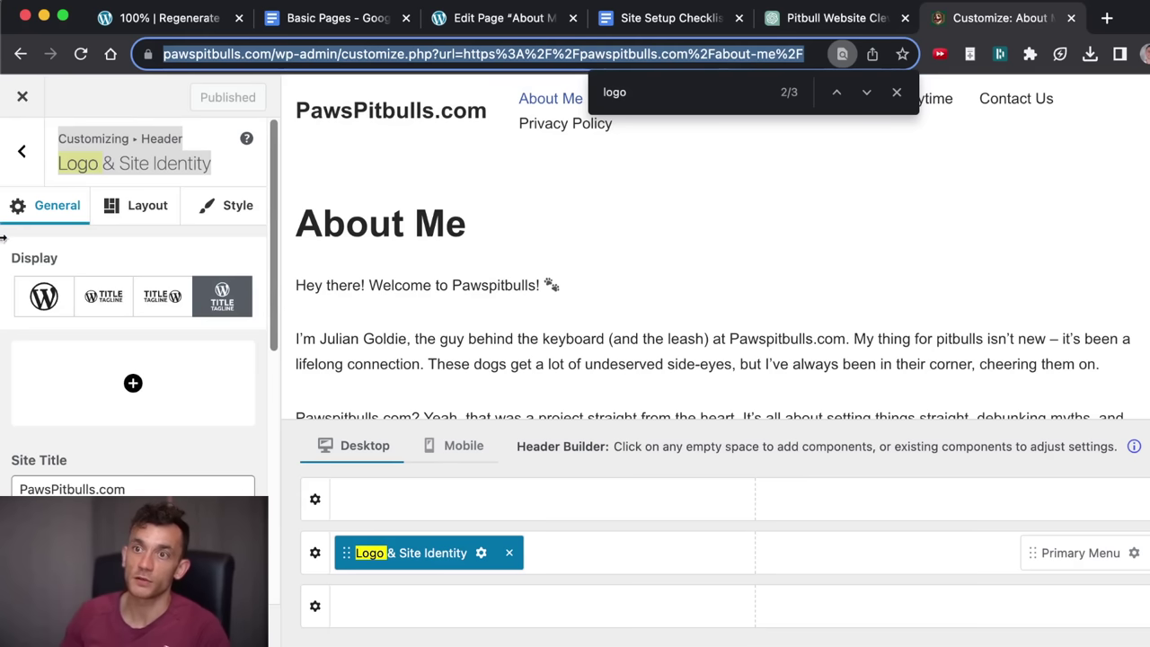
{"action": "left_click", "coordinate": [36, 365]}
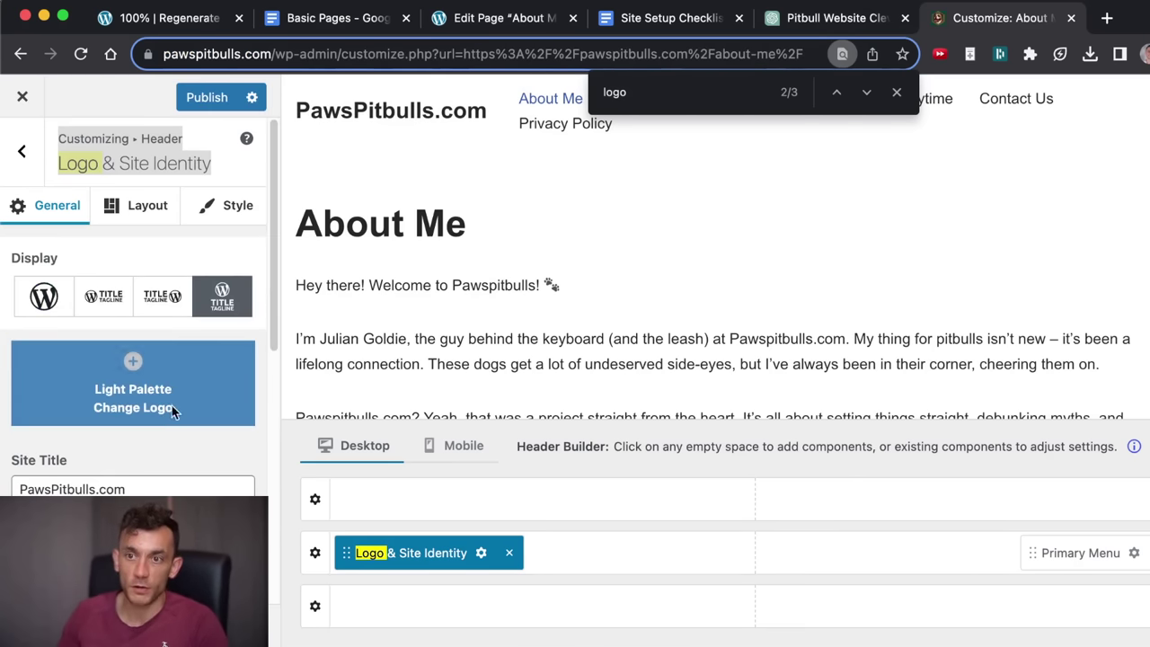
{"action": "scroll", "coordinate": [167, 413], "scroll_direction": "down", "scroll_amount": 5}
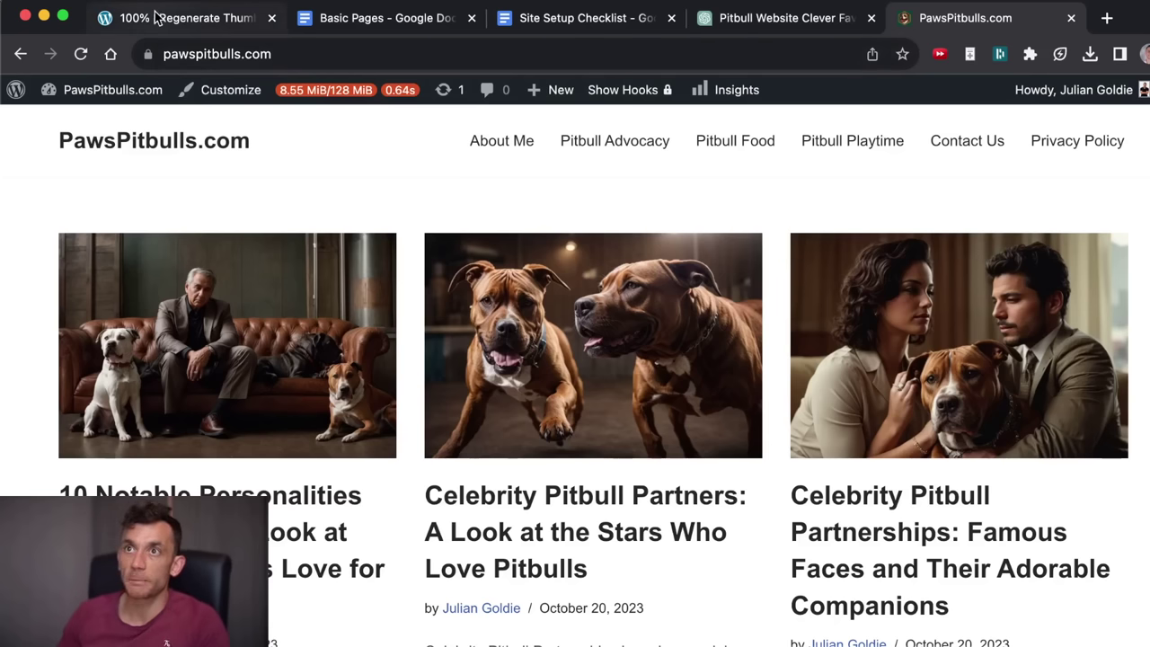
Check the errors and the regeneration log of the Regenerate Thumbnails run.
{"action": "left_click", "coordinate": [155, 17]}
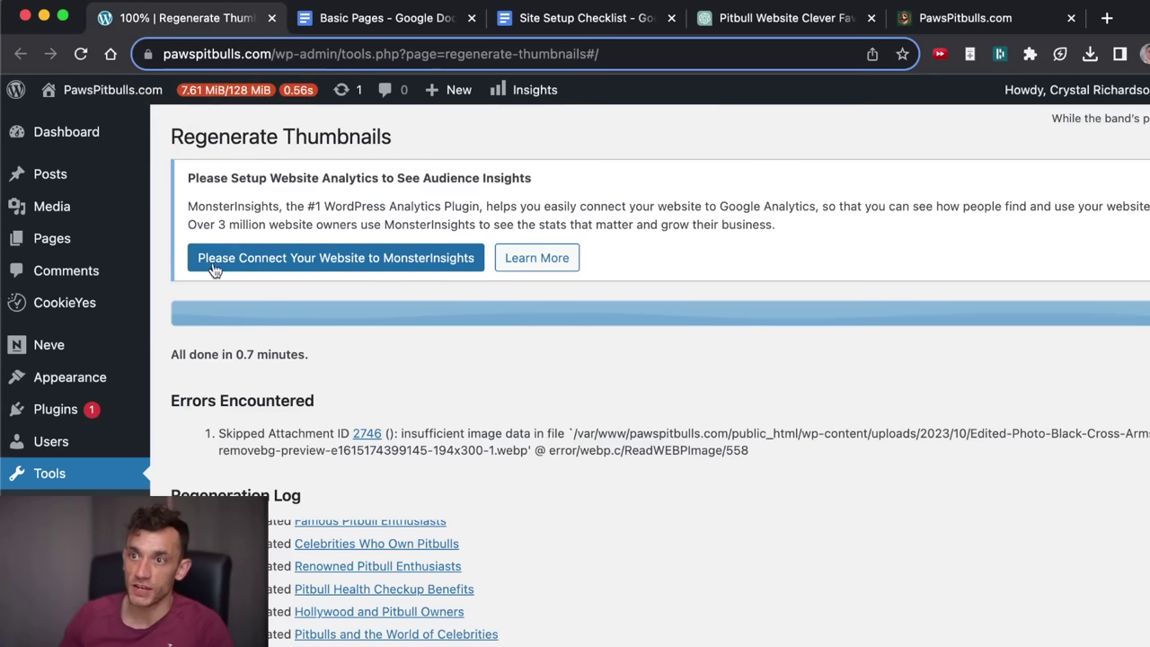
{"action": "scroll", "coordinate": [501, 346], "scroll_direction": "down", "scroll_amount": 10}
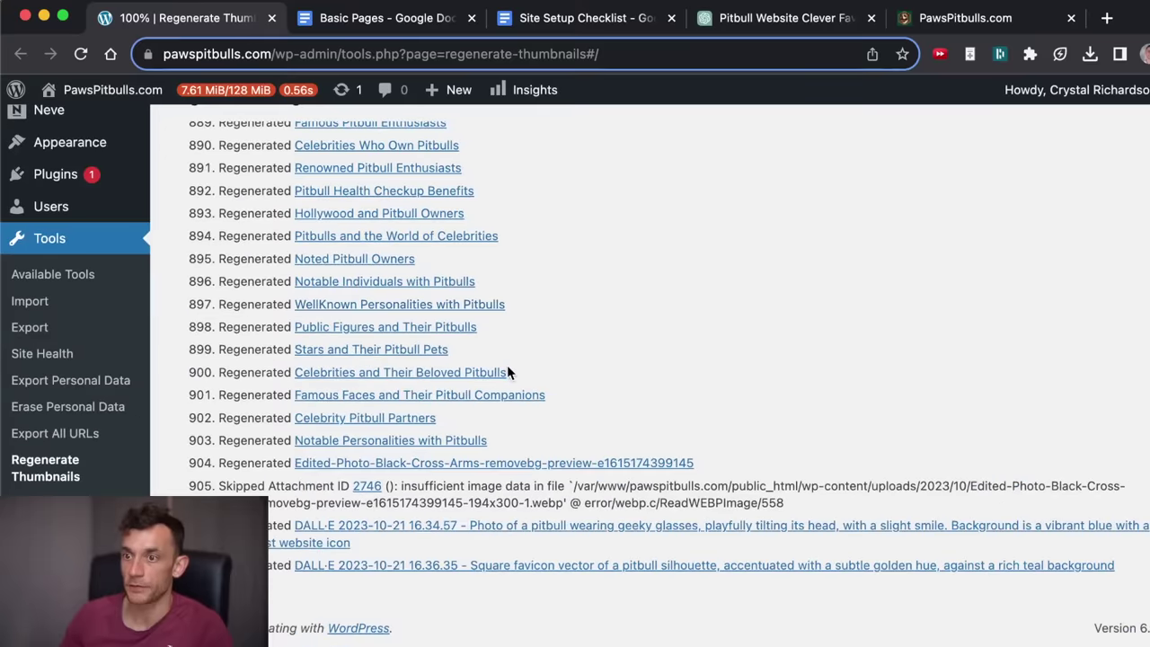
{"action": "scroll", "coordinate": [507, 365], "scroll_direction": "up", "scroll_amount": 10}
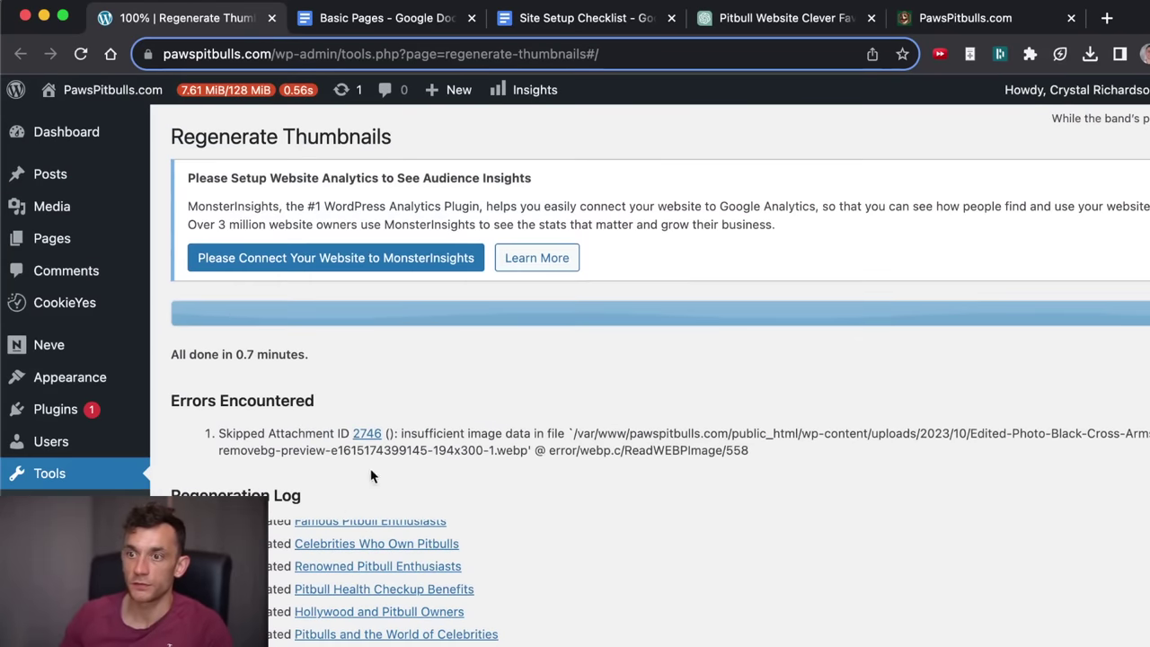
Review the live PawsPitbulls homepage, including post thumbnails, navigation menu and the footer's about, social and contact blocks.
{"action": "left_click", "coordinate": [931, 15]}
{"action": "scroll", "coordinate": [661, 304], "scroll_direction": "down", "scroll_amount": 15}
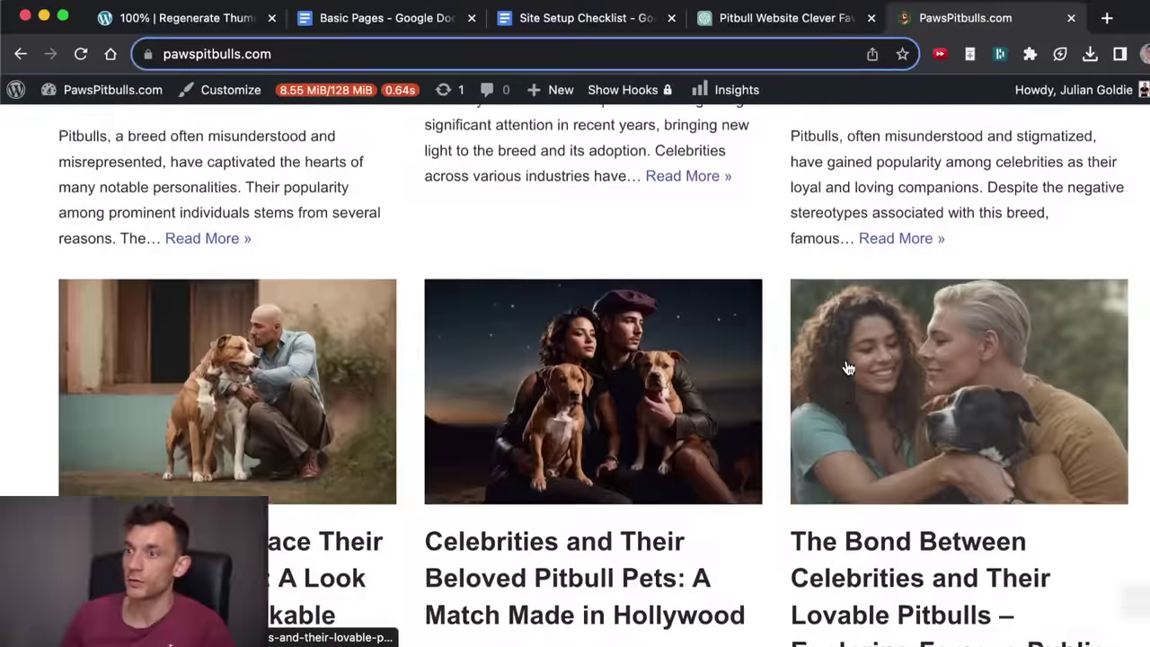
{"action": "scroll", "coordinate": [791, 400], "scroll_direction": "up", "scroll_amount": 15}
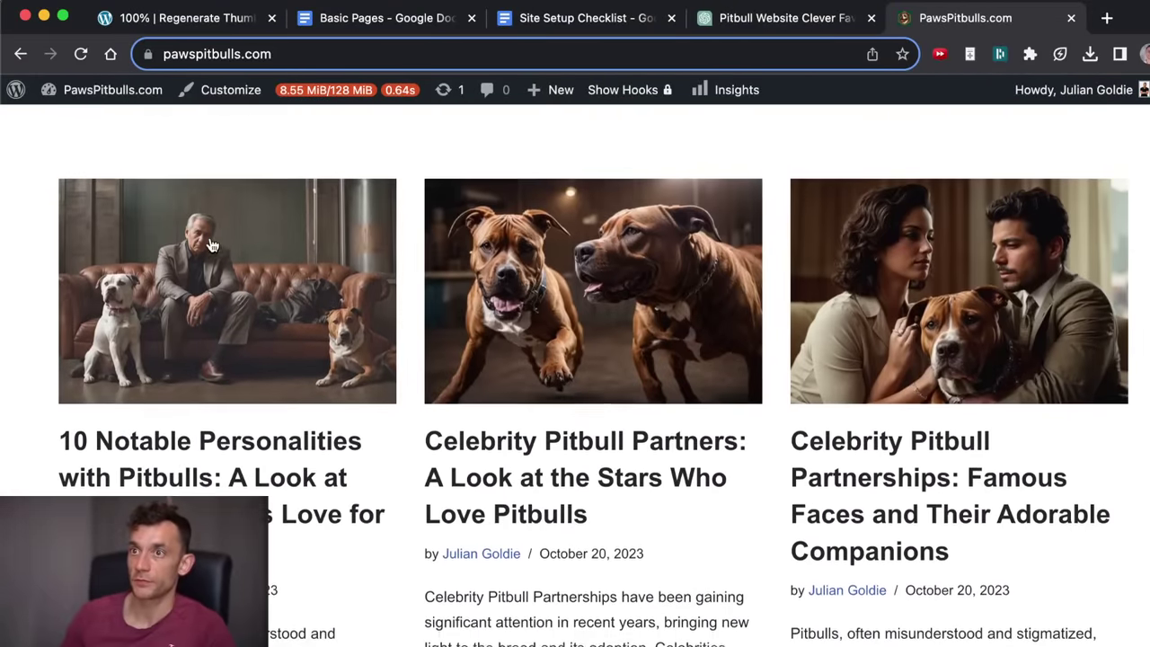
{"action": "scroll", "coordinate": [593, 81], "scroll_direction": "up", "scroll_amount": 2}
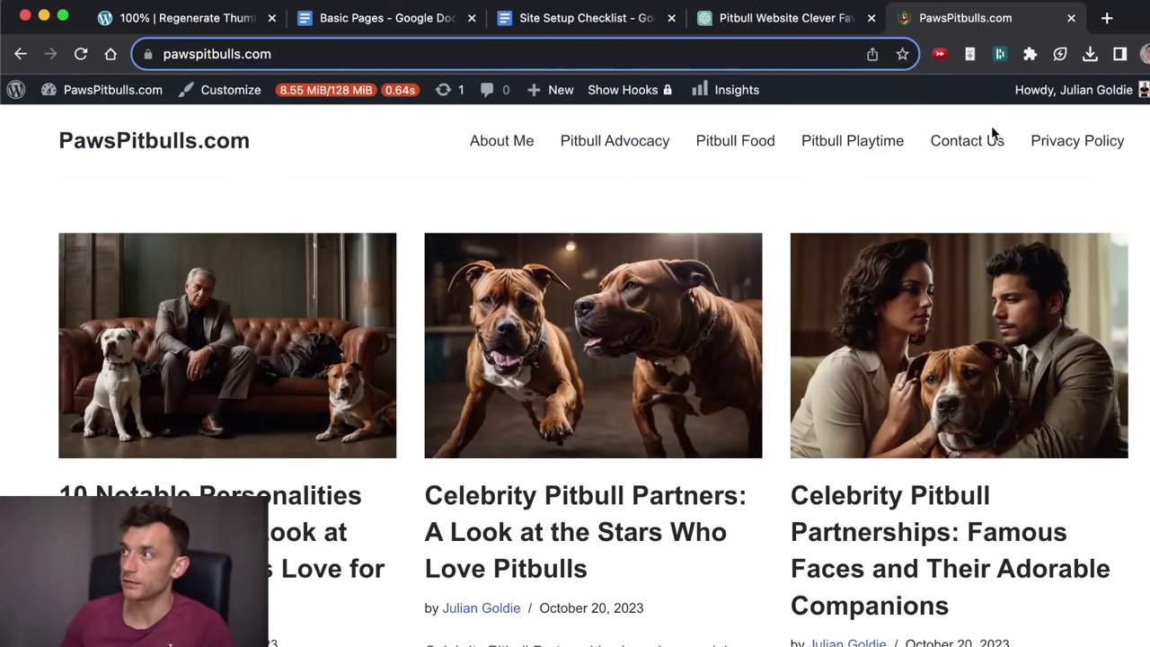
{"action": "scroll", "coordinate": [699, 432], "scroll_direction": "down", "scroll_amount": 20}
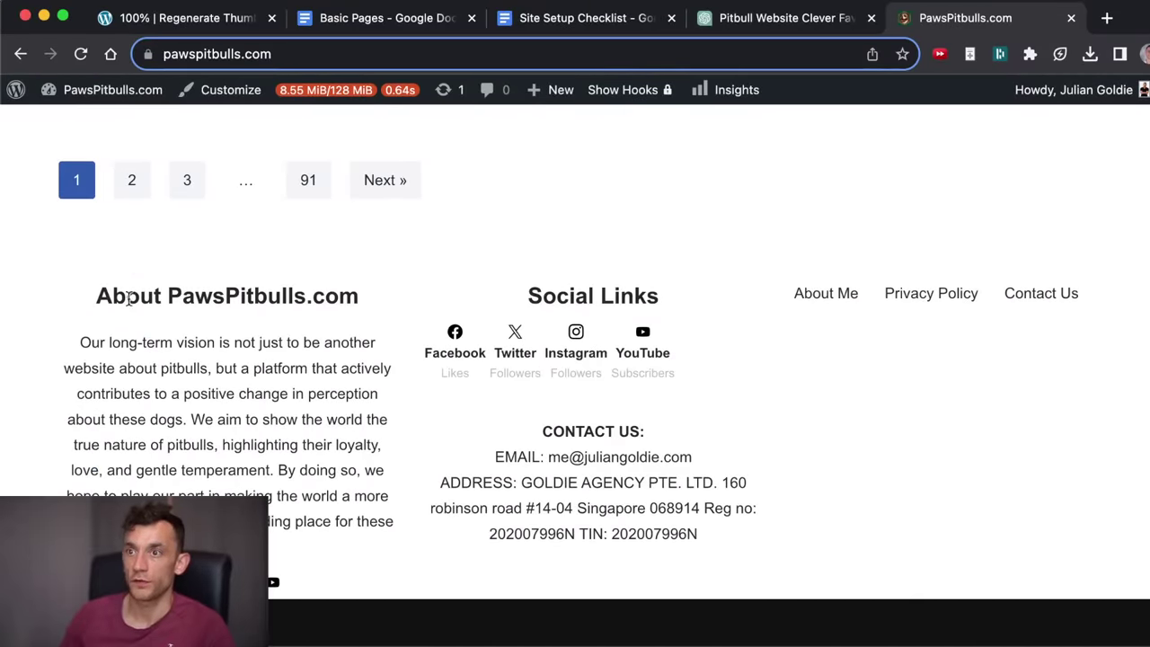
{"action": "left_click_drag", "start_coordinate": [151, 290], "coordinate": [701, 539]}
{"action": "left_click", "coordinate": [1065, 518]}
{"action": "scroll", "coordinate": [872, 539], "scroll_direction": "up", "scroll_amount": 20}
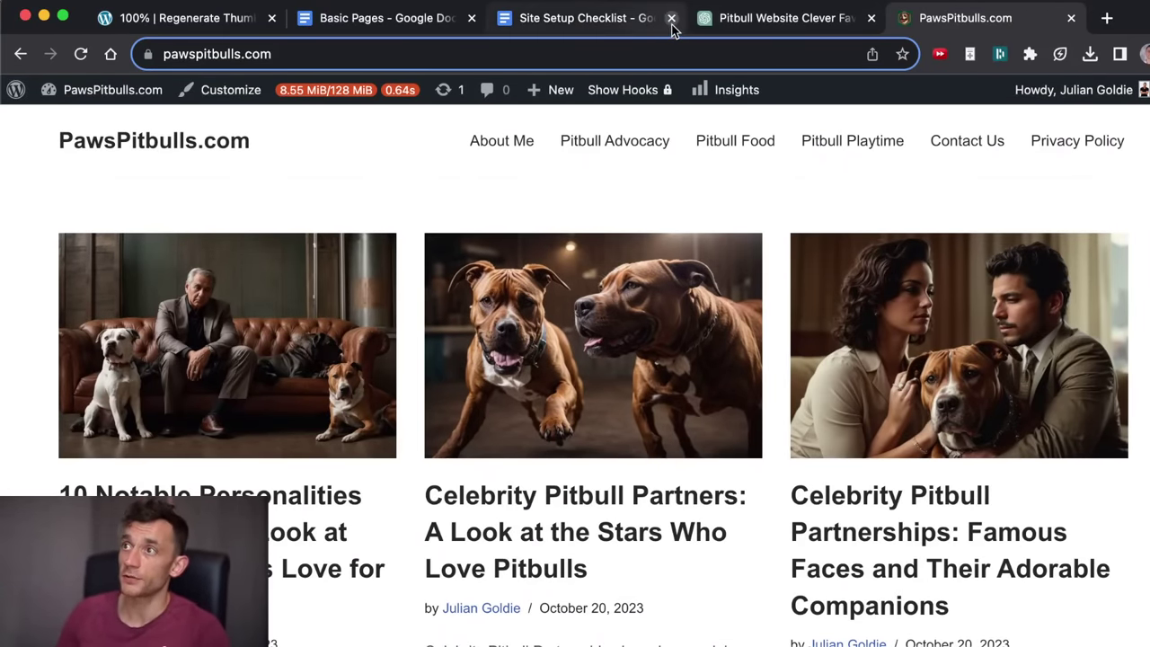
Review the Site Setup Checklist from the video tutorial links through the numbered setup tasks to the favicon instructions.
{"action": "left_click", "coordinate": [557, 17]}
{"action": "scroll", "coordinate": [365, 252], "scroll_direction": "down", "scroll_amount": 3}
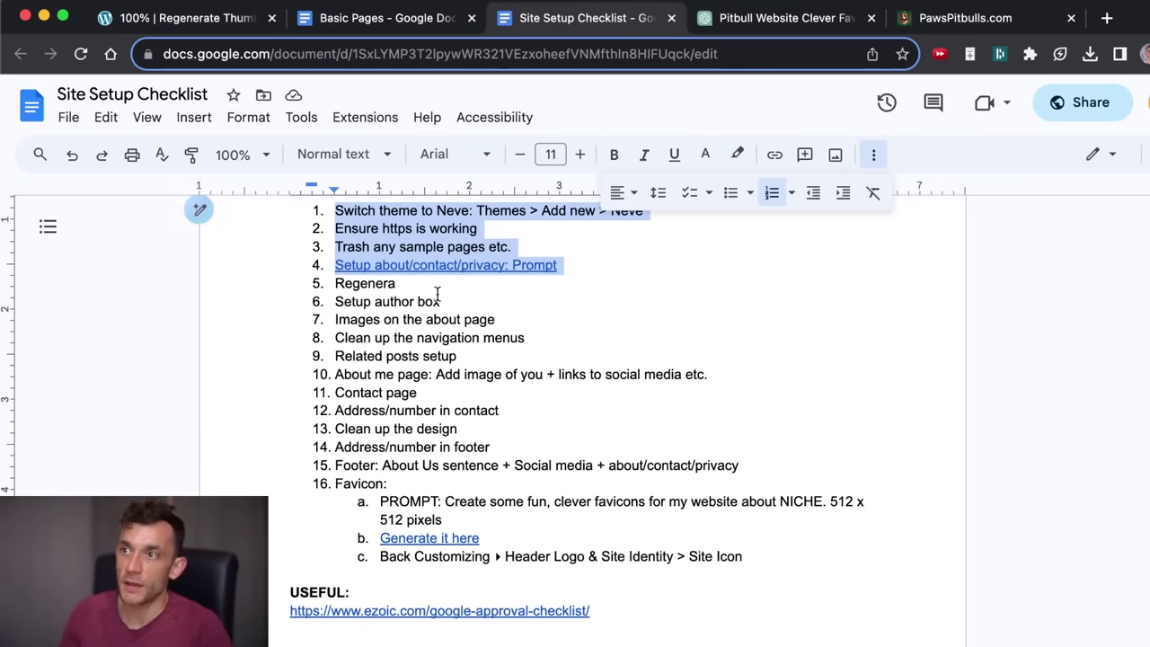
{"action": "scroll", "coordinate": [368, 265], "scroll_direction": "up", "scroll_amount": 1}
{"action": "scroll", "coordinate": [380, 366], "scroll_direction": "up", "scroll_amount": 1}
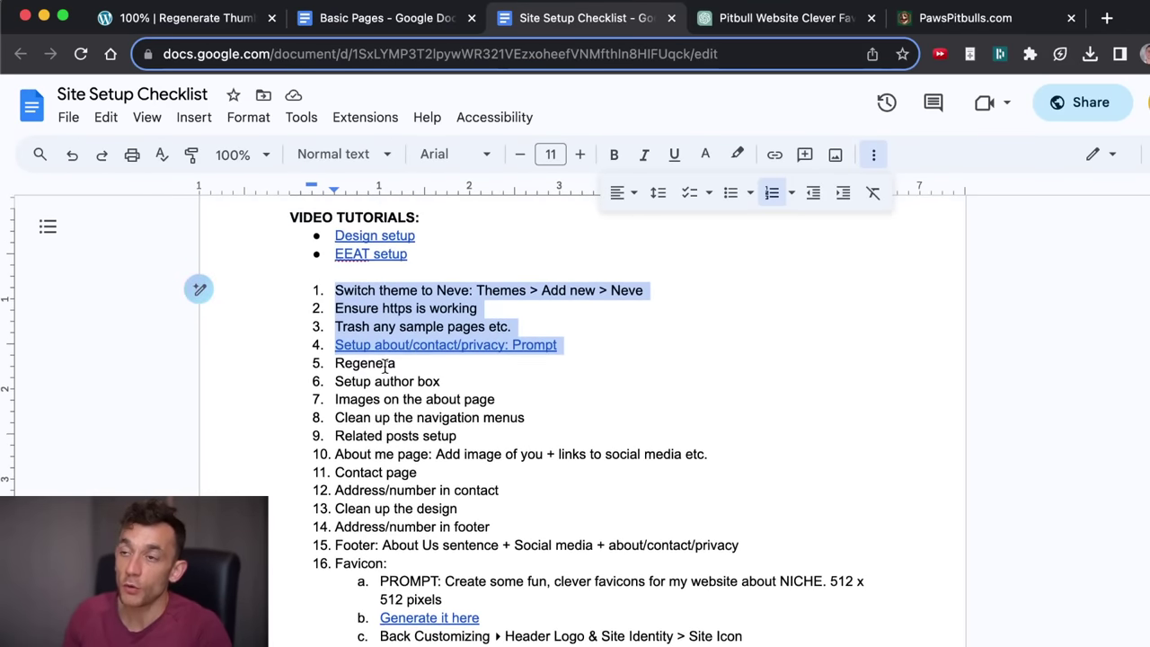
{"action": "left_click", "coordinate": [385, 338]}
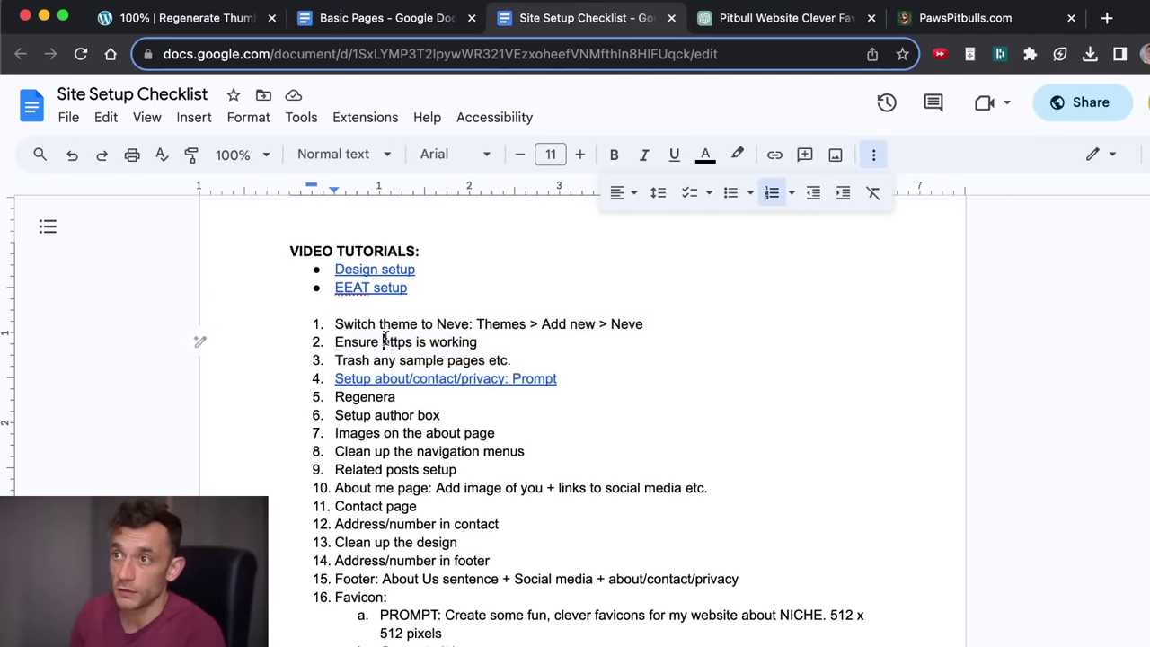
{"action": "scroll", "coordinate": [384, 359], "scroll_direction": "down", "scroll_amount": 1}
{"action": "scroll", "coordinate": [383, 404], "scroll_direction": "up", "scroll_amount": 2}
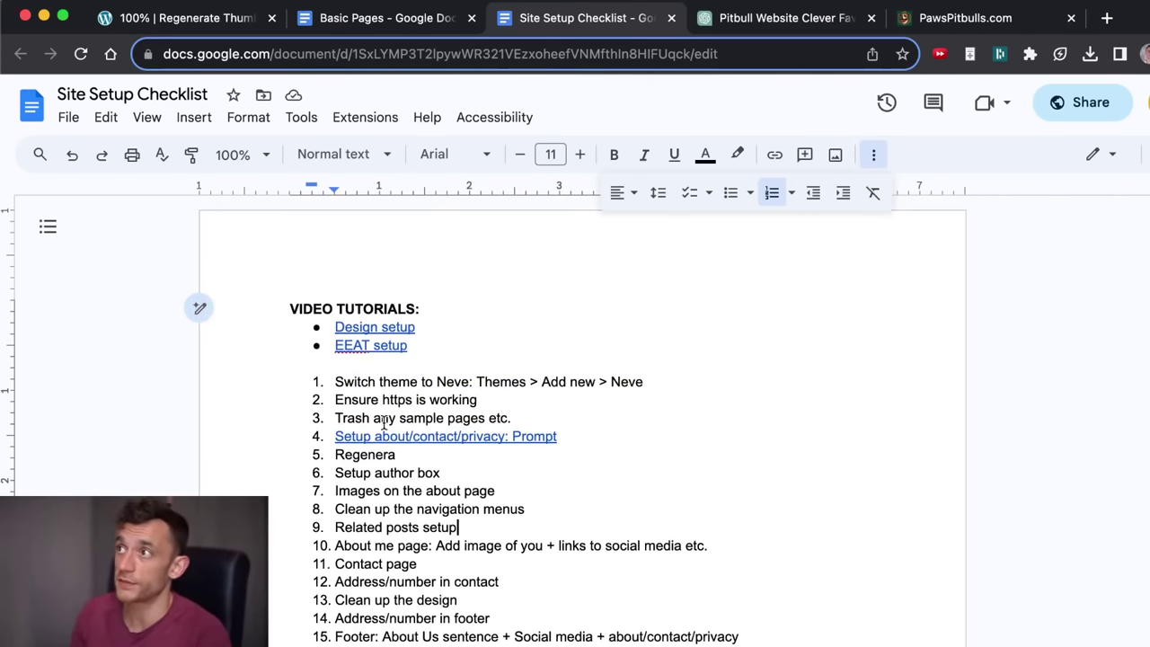
{"action": "left_click", "coordinate": [430, 363]}
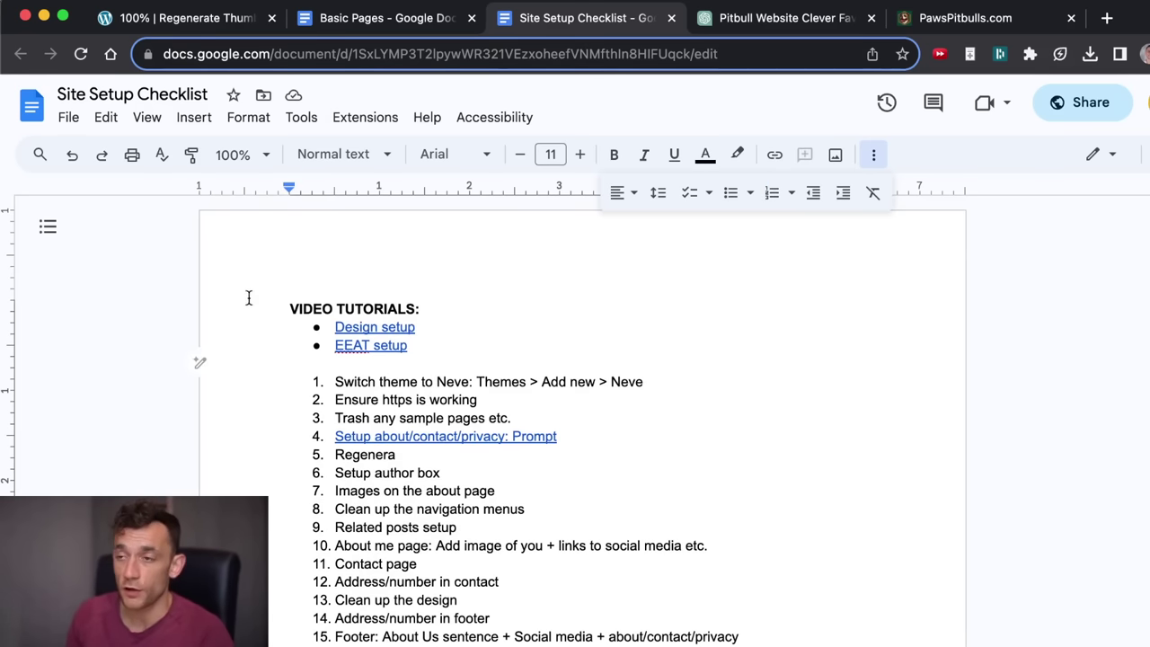
{"action": "scroll", "coordinate": [554, 411], "scroll_direction": "down", "scroll_amount": 4}
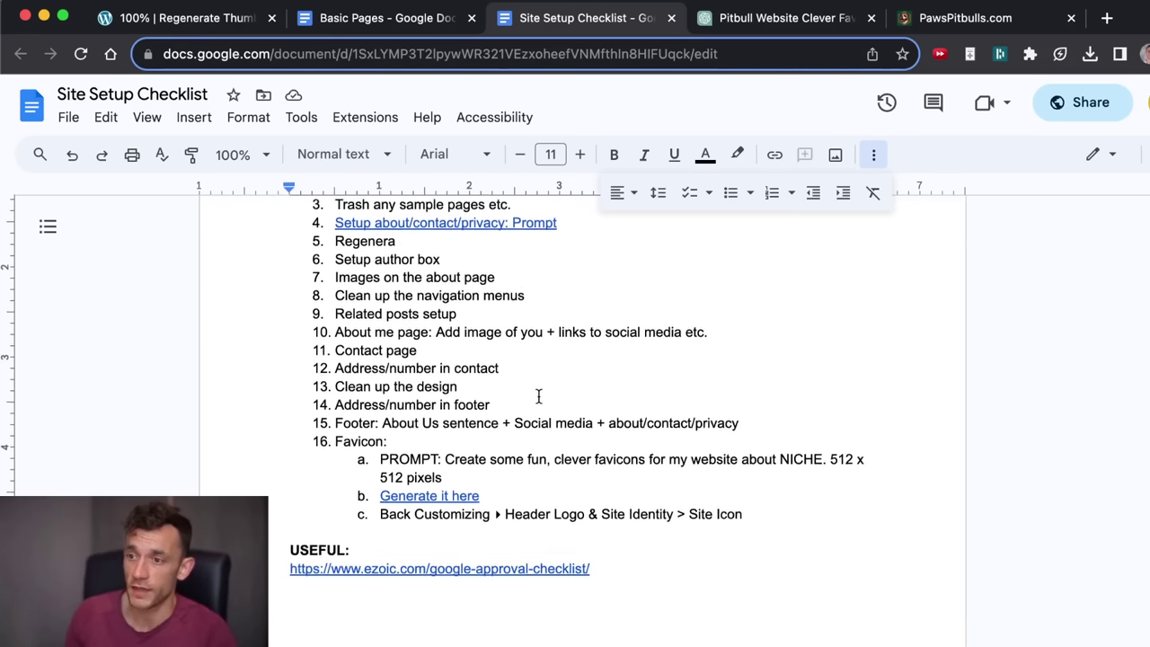
{"action": "scroll", "coordinate": [503, 350], "scroll_direction": "up", "scroll_amount": 4}
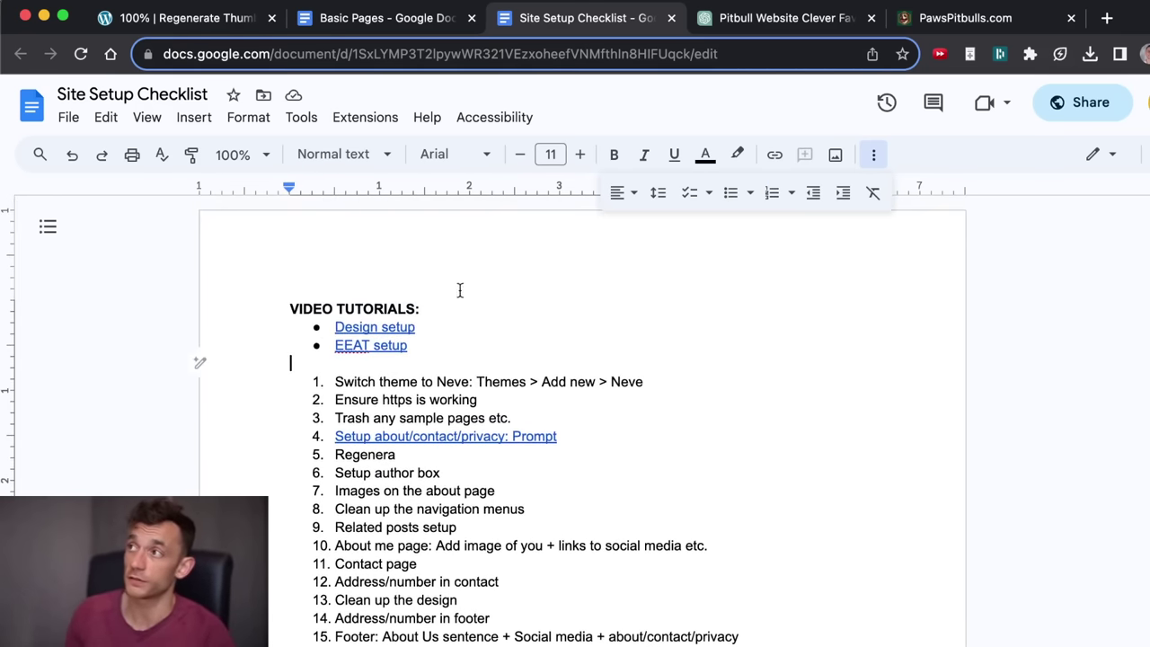
Review the blog/archive and single post sidebar layout settings against the previewed post, and publish the Content / Sidebar changes.
{"action": "left_click", "coordinate": [777, 15]}
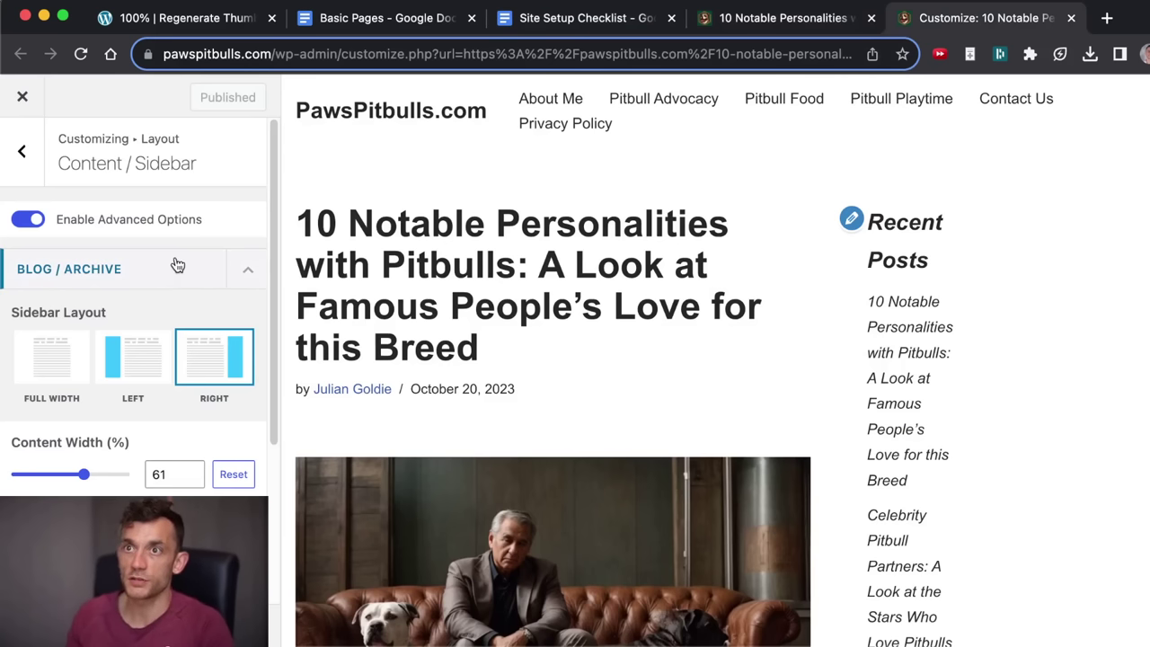
{"action": "scroll", "coordinate": [148, 353], "scroll_direction": "down", "scroll_amount": 1}
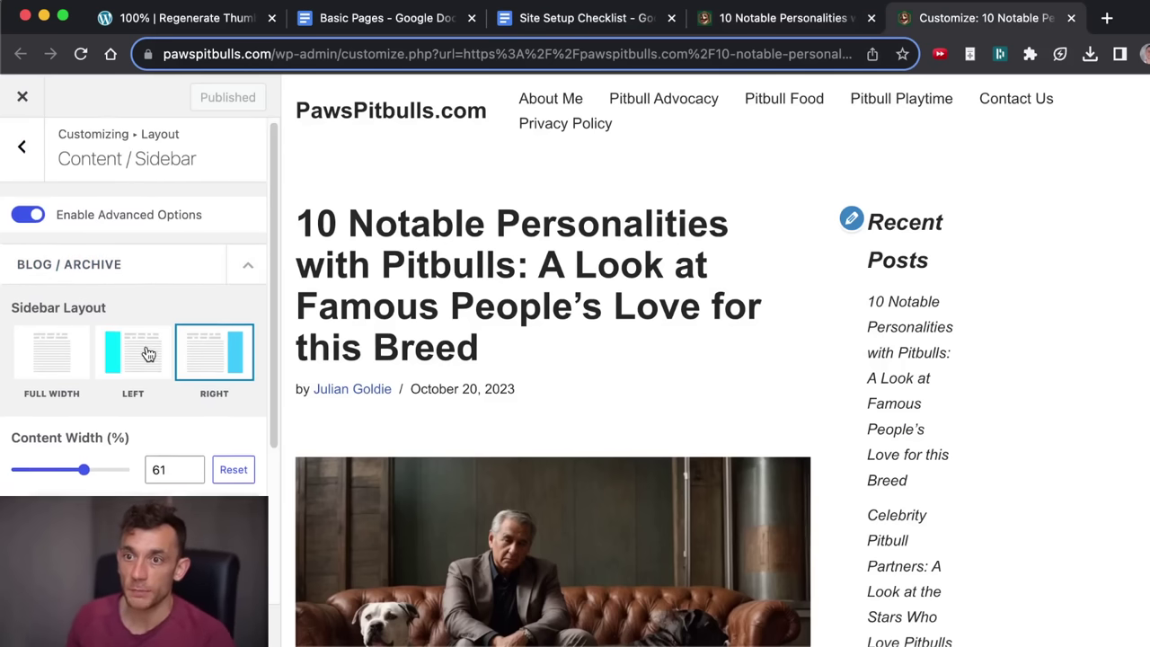
{"action": "scroll", "coordinate": [123, 229], "scroll_direction": "up", "scroll_amount": 1}
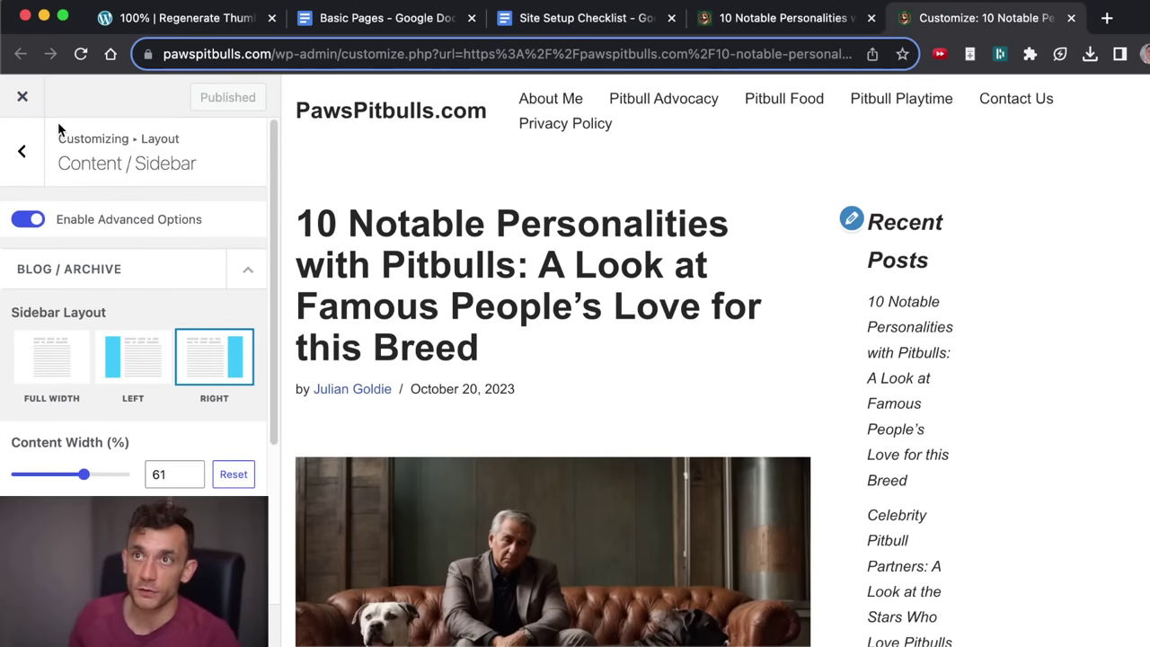
{"action": "left_click_drag", "start_coordinate": [58, 138], "coordinate": [197, 158]}
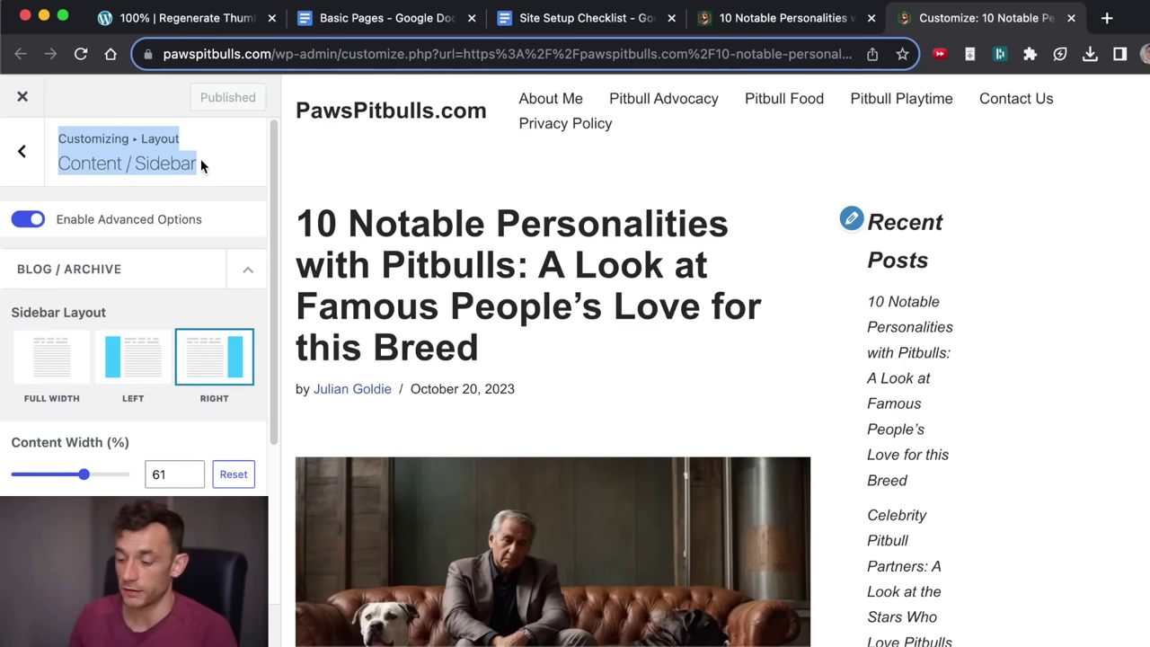
{"action": "scroll", "coordinate": [225, 205], "scroll_direction": "down", "scroll_amount": 5}
{"action": "scroll", "coordinate": [185, 159], "scroll_direction": "up", "scroll_amount": 1}
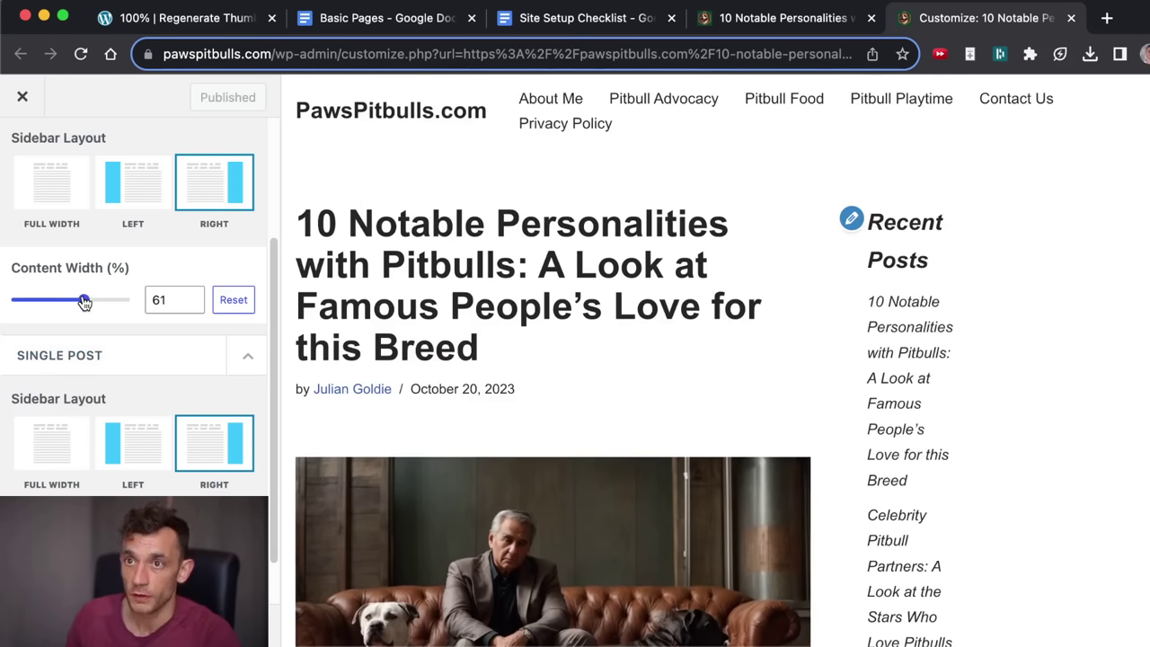
{"action": "scroll", "coordinate": [26, 308], "scroll_direction": "down", "scroll_amount": 1}
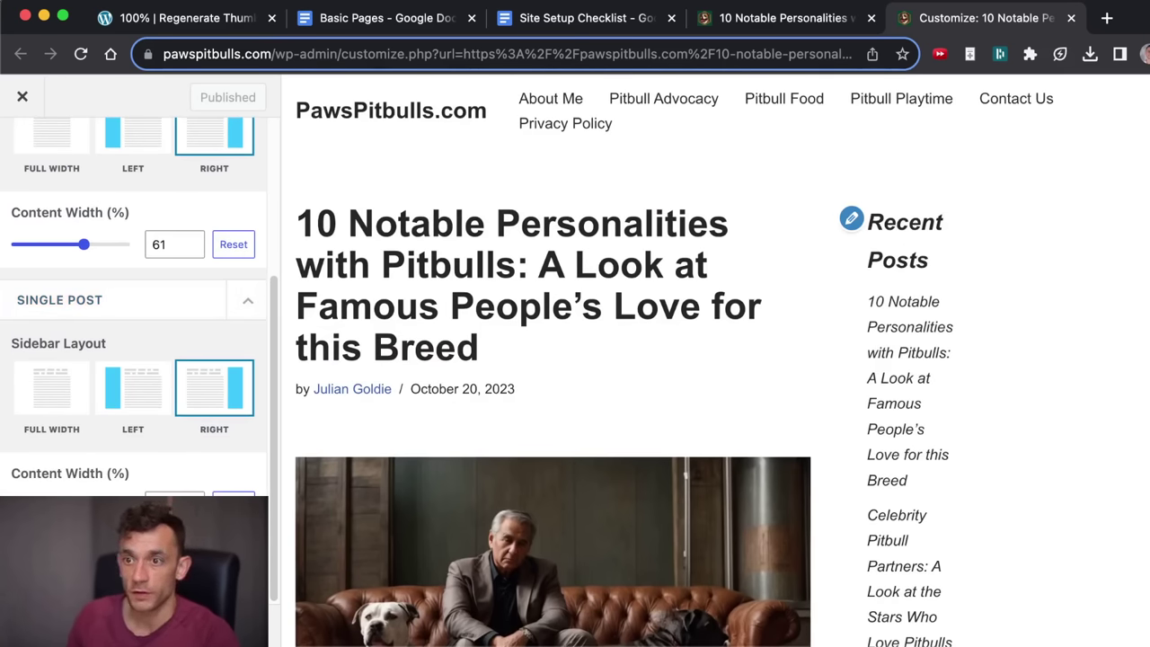
{"action": "scroll", "coordinate": [909, 359], "scroll_direction": "down", "scroll_amount": 20}
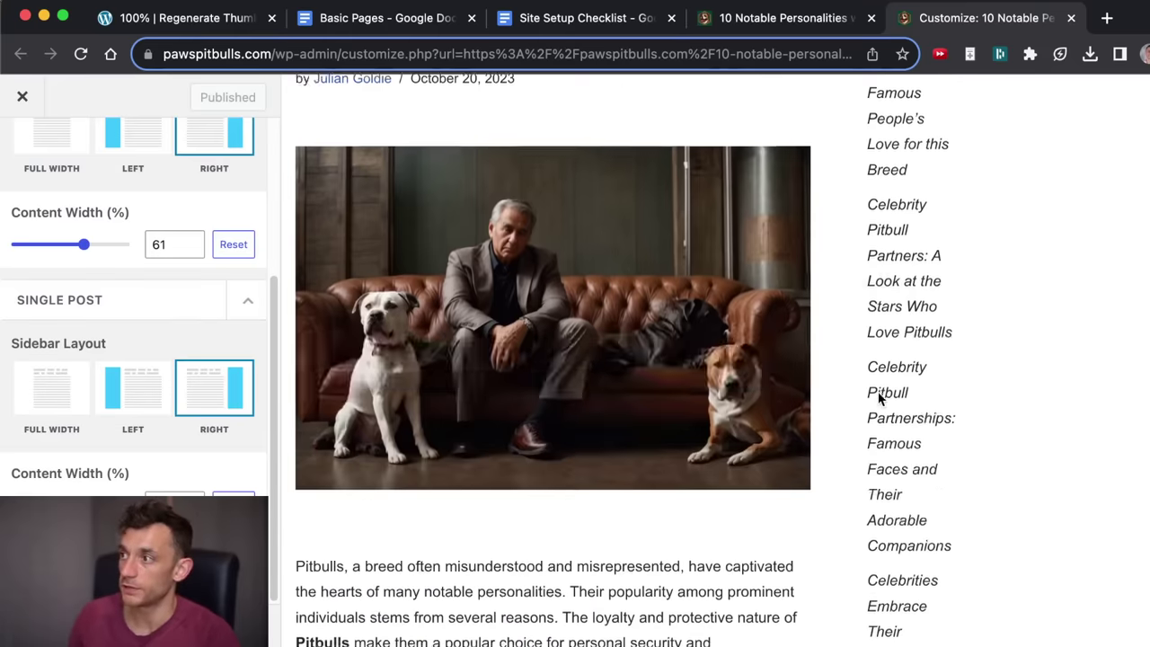
{"action": "scroll", "coordinate": [899, 378], "scroll_direction": "up", "scroll_amount": 15}
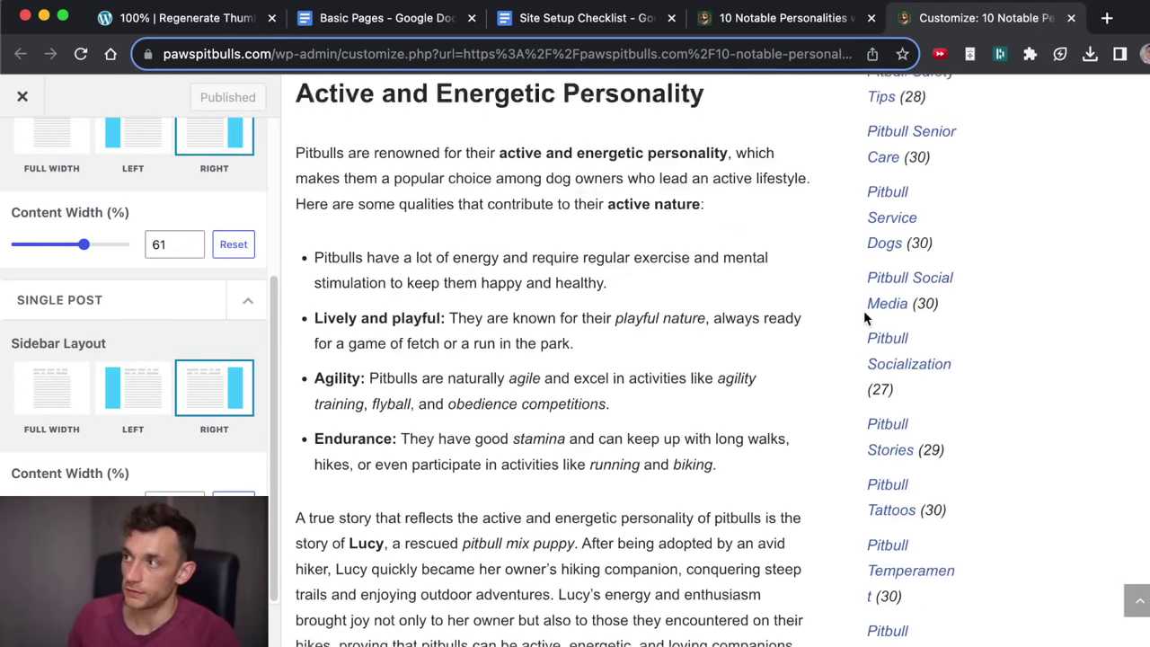
{"action": "scroll", "coordinate": [135, 296], "scroll_direction": "up", "scroll_amount": 3}
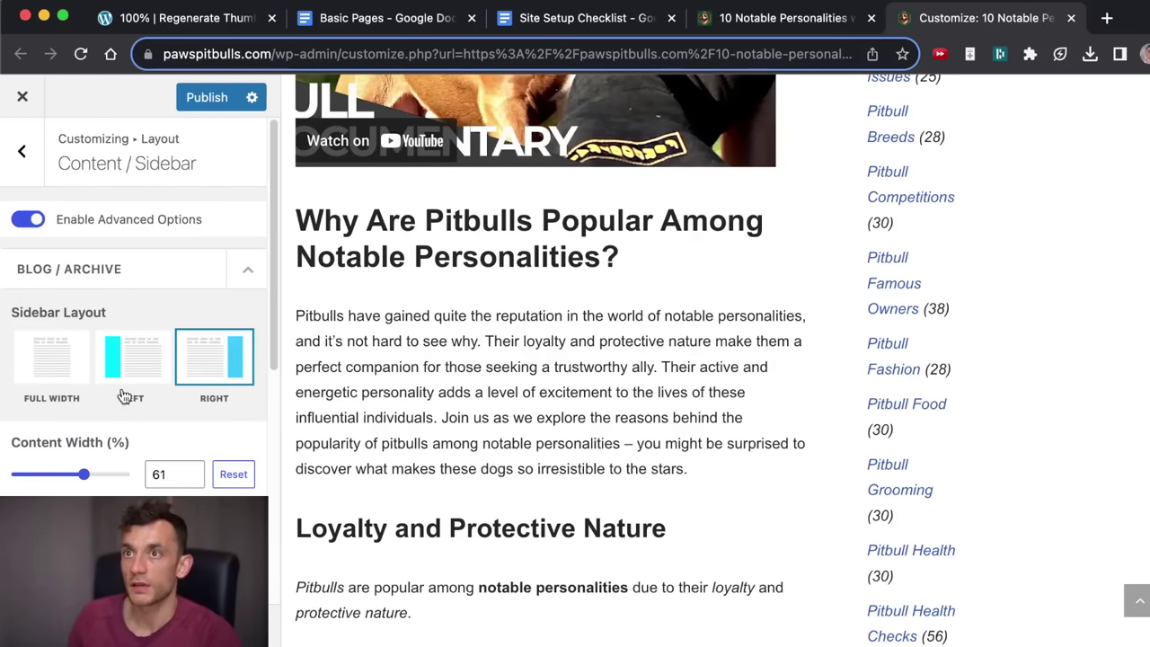
{"action": "left_click", "coordinate": [209, 96]}
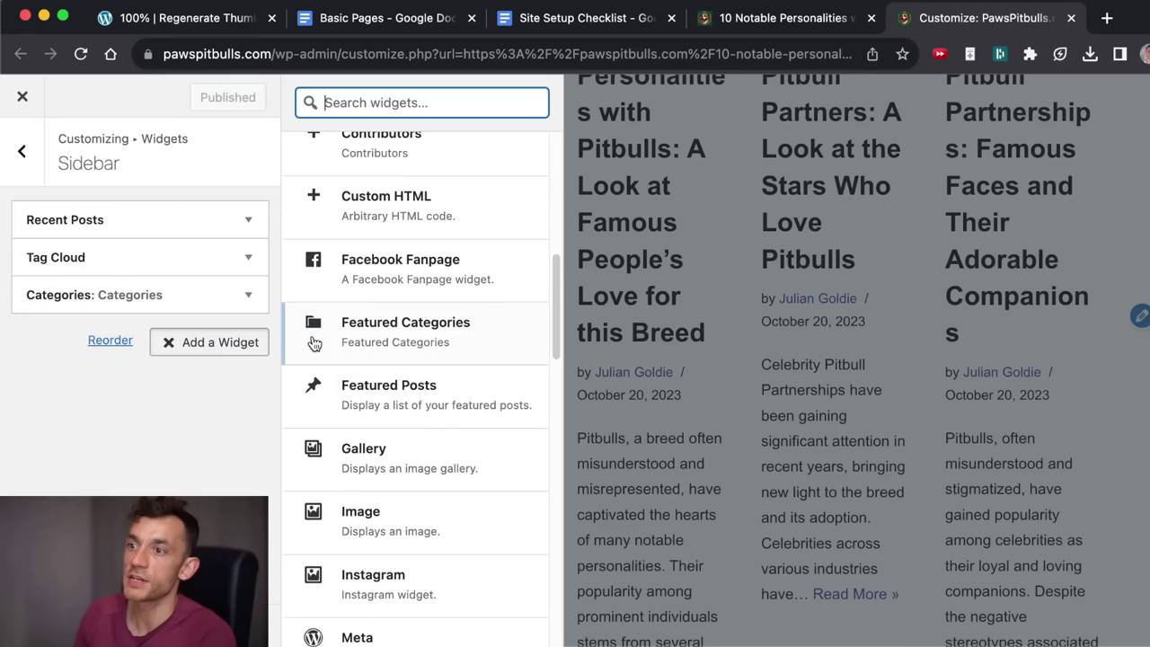
Add a Table of Contents widget to the sidebar and place it above Recent Posts.
{"action": "scroll", "coordinate": [422, 378], "scroll_direction": "down", "scroll_amount": 10}
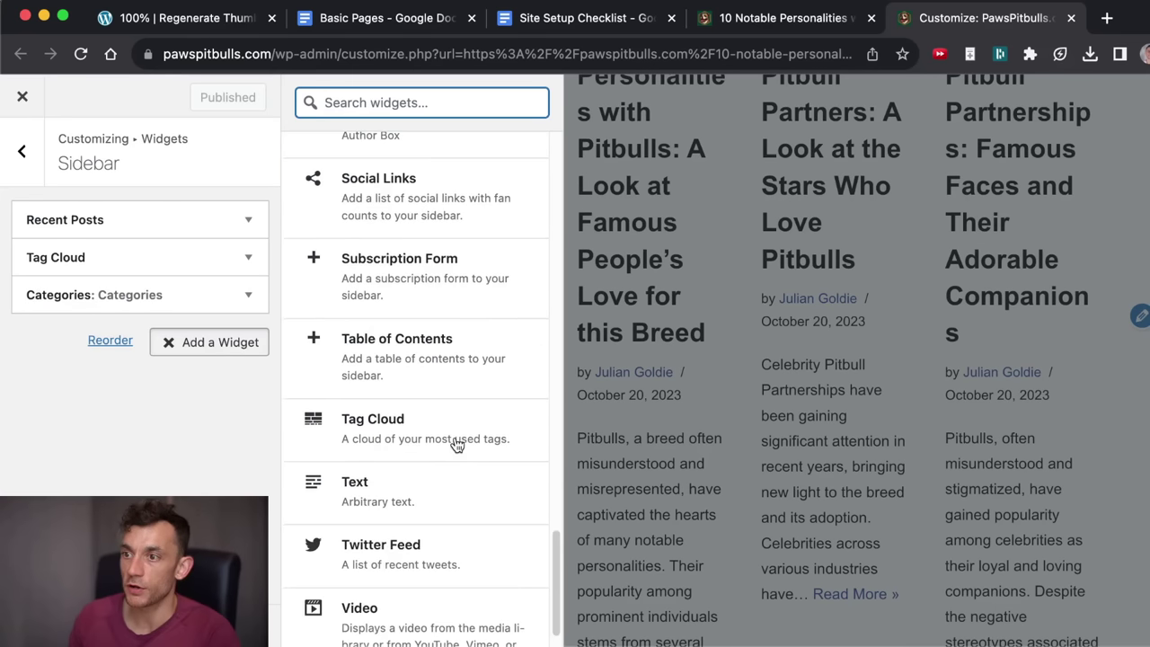
{"action": "left_click", "coordinate": [404, 355]}
{"action": "left_click_drag", "start_coordinate": [117, 319], "coordinate": [105, 218]}
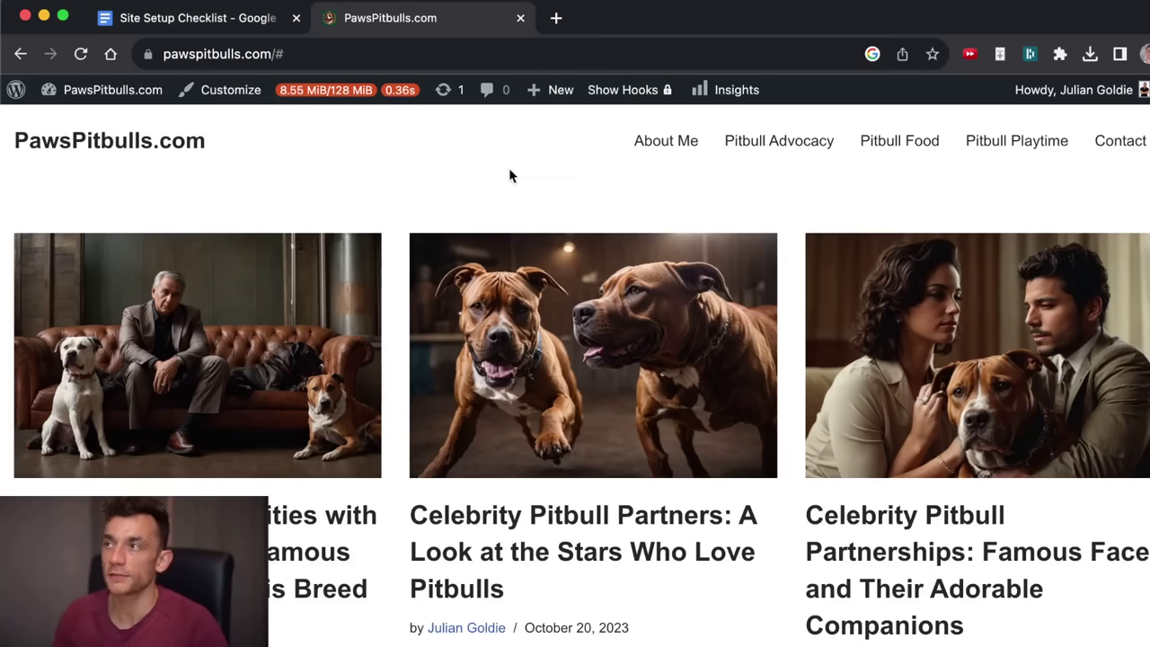
Open the 10 Notable Personalities with Pitbulls post on the live site and review its title, table of contents and recent posts.
{"action": "left_click", "coordinate": [147, 389]}
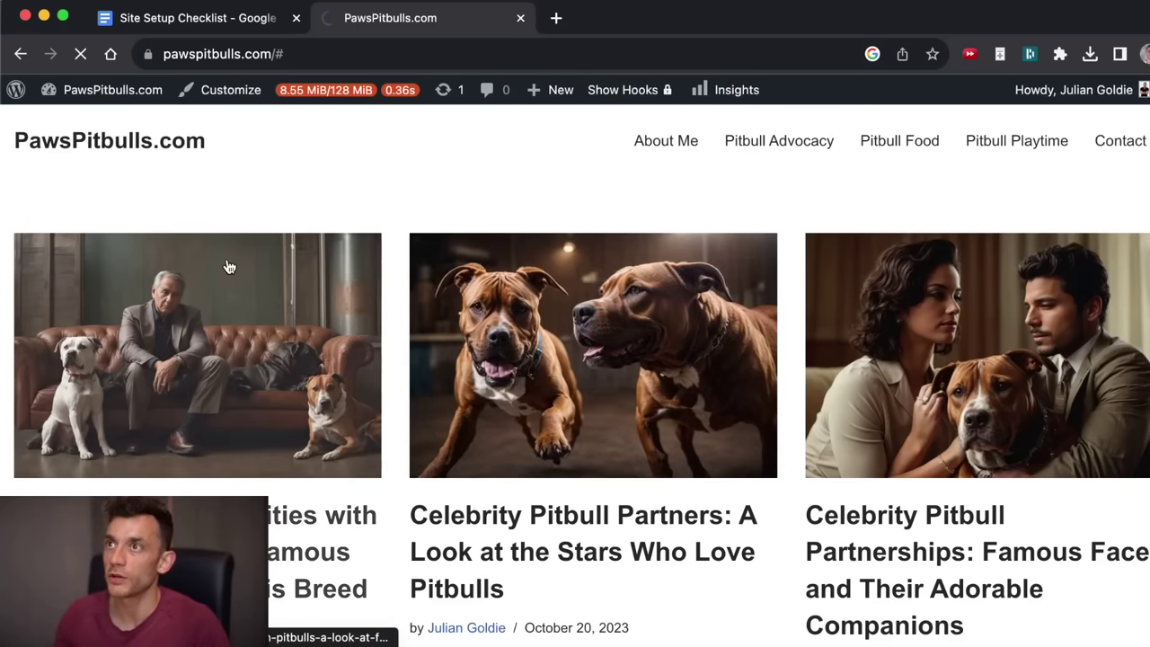
{"action": "scroll", "coordinate": [437, 367], "scroll_direction": "down", "scroll_amount": 15}
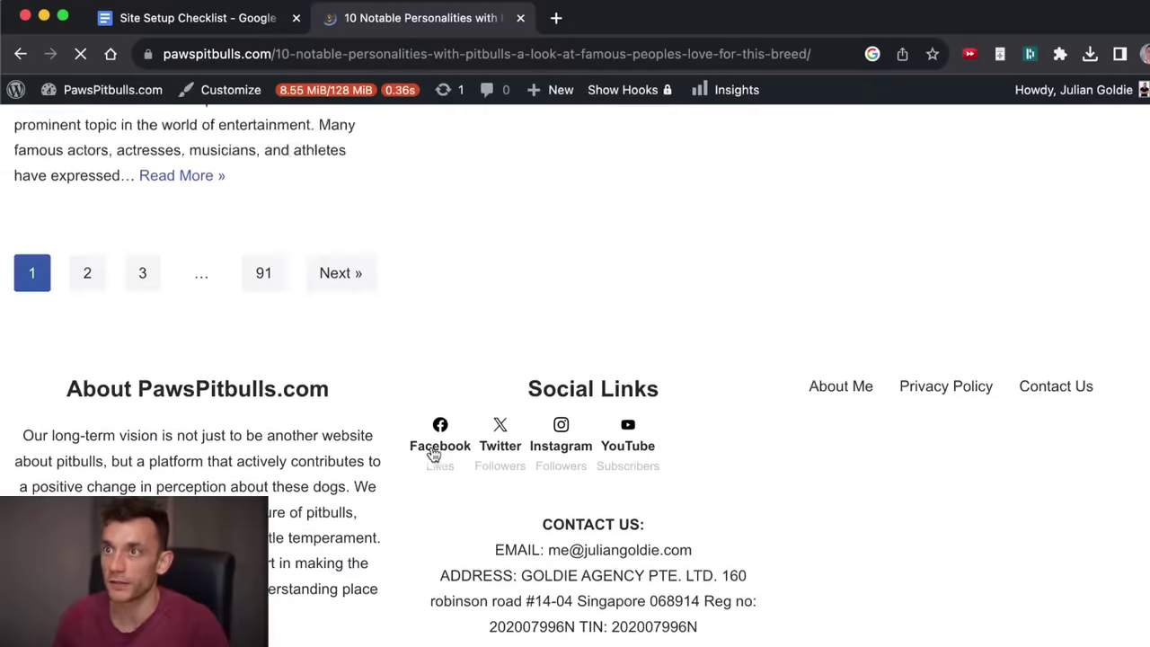
{"action": "scroll", "coordinate": [539, 404], "scroll_direction": "down", "scroll_amount": 2}
{"action": "scroll", "coordinate": [531, 264], "scroll_direction": "up", "scroll_amount": 2}
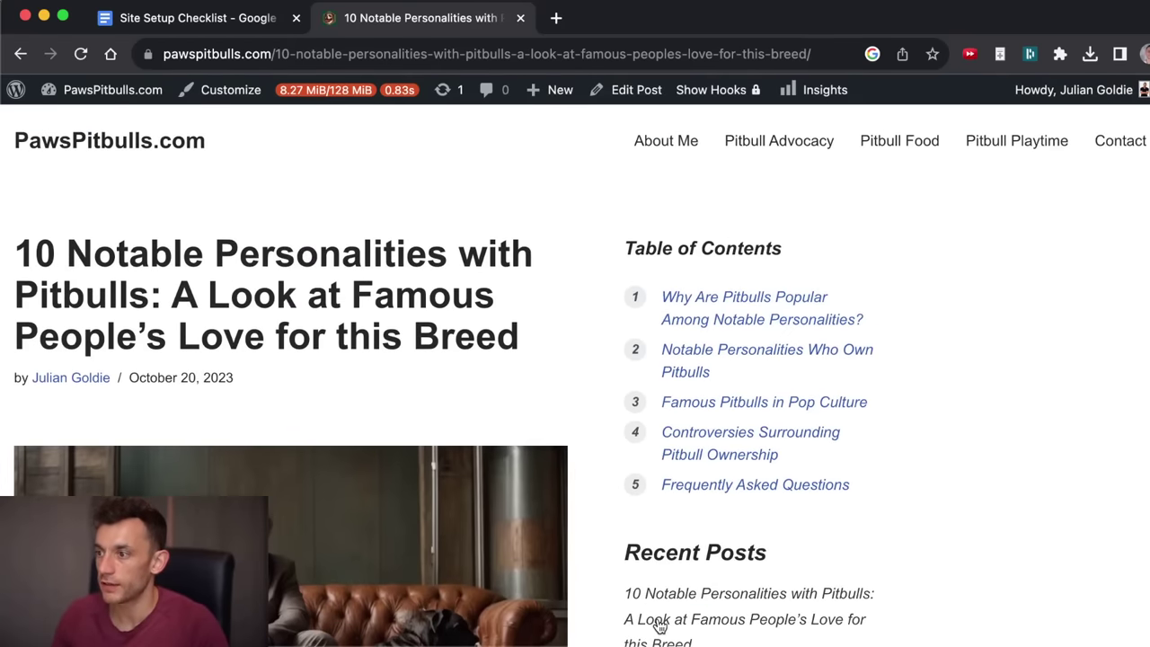
{"action": "scroll", "coordinate": [660, 626], "scroll_direction": "down", "scroll_amount": 5}
{"action": "scroll", "coordinate": [153, 229], "scroll_direction": "up", "scroll_amount": 4}
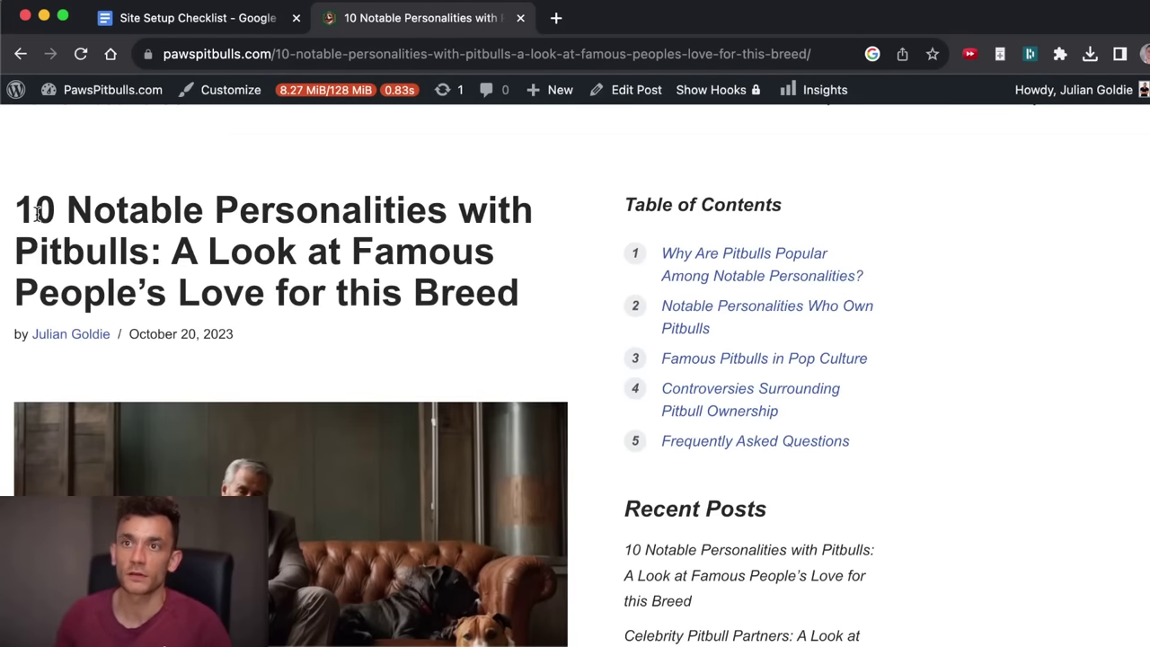
{"action": "left_click_drag", "start_coordinate": [37, 213], "coordinate": [269, 252]}
{"action": "left_click", "coordinate": [211, 293]}
Review the post's body through to the author box and the footer's about, social links and contact blocks.
{"action": "scroll", "coordinate": [279, 416], "scroll_direction": "down", "scroll_amount": 15}
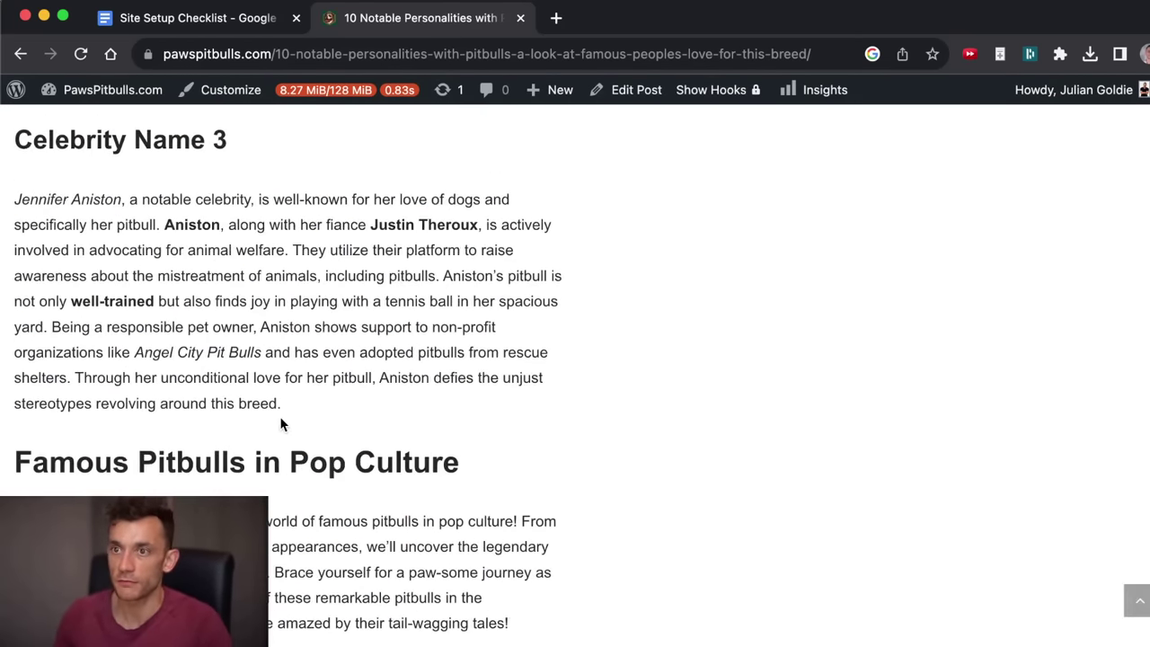
{"action": "scroll", "coordinate": [280, 419], "scroll_direction": "down", "scroll_amount": 20}
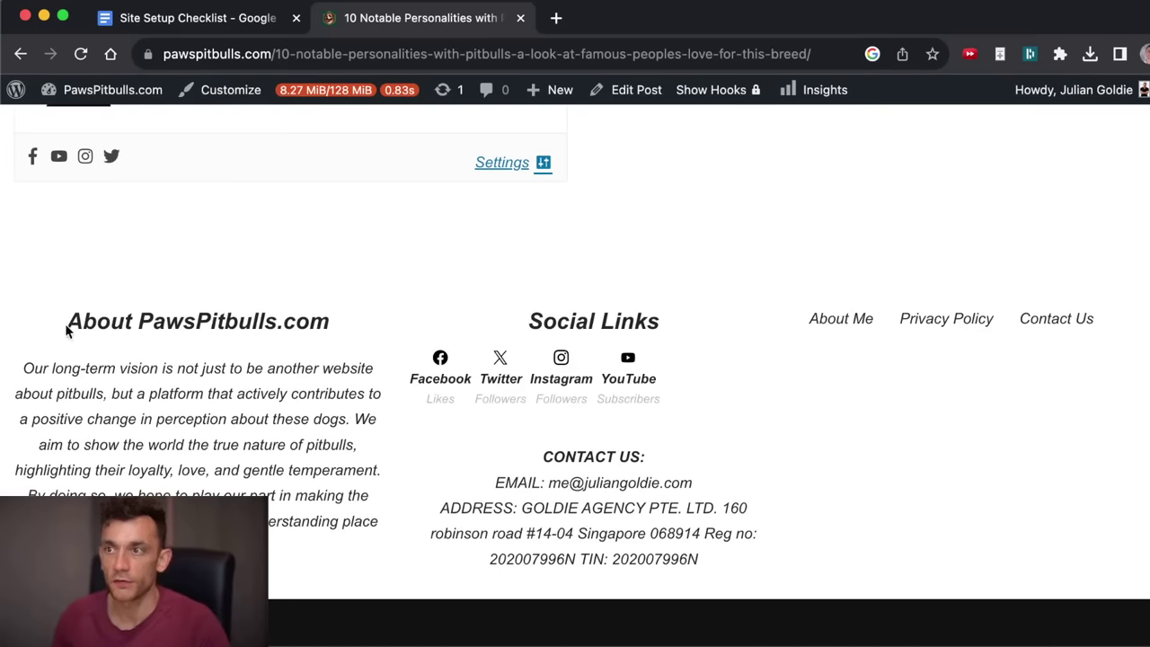
{"action": "left_click_drag", "start_coordinate": [66, 331], "coordinate": [415, 508]}
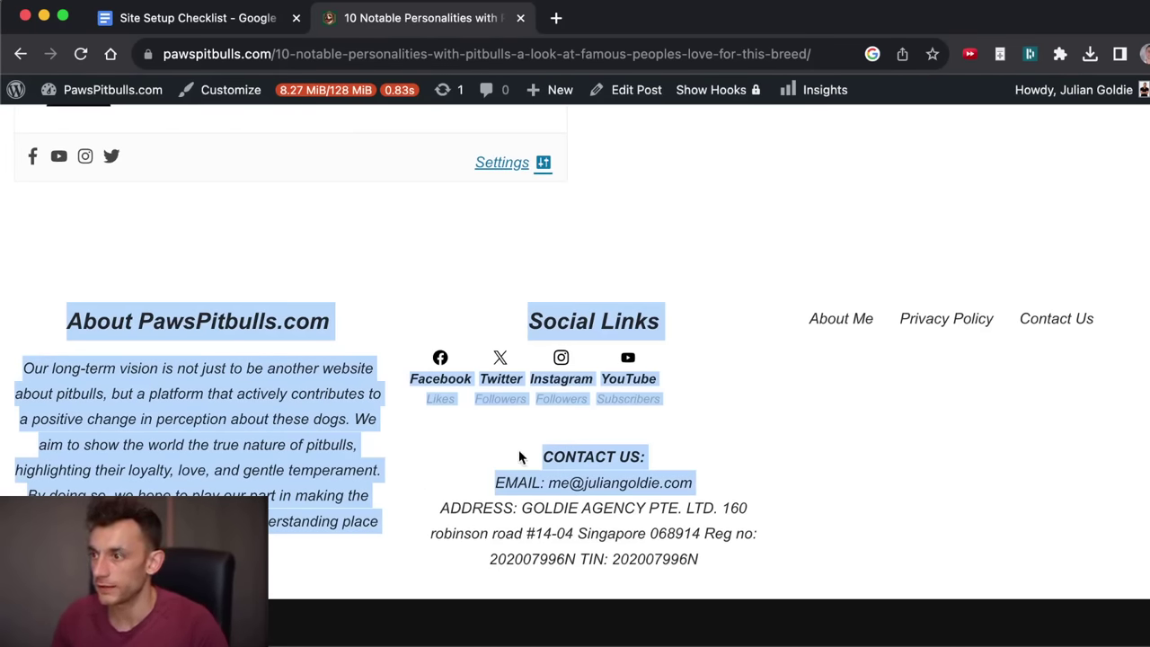
{"action": "left_click_drag", "start_coordinate": [518, 456], "coordinate": [802, 555]}
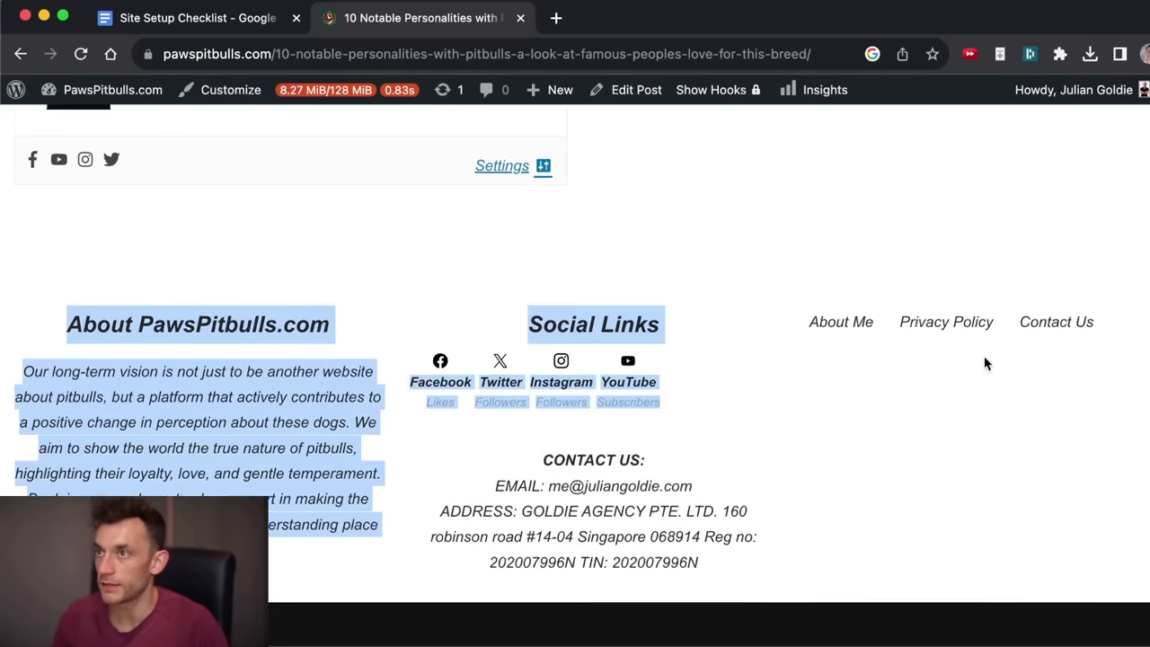
{"action": "scroll", "coordinate": [983, 362], "scroll_direction": "up", "scroll_amount": 6}
Open the live About Me page and read through its introduction and remaining content.
{"action": "scroll", "coordinate": [587, 449], "scroll_direction": "down", "scroll_amount": 2}
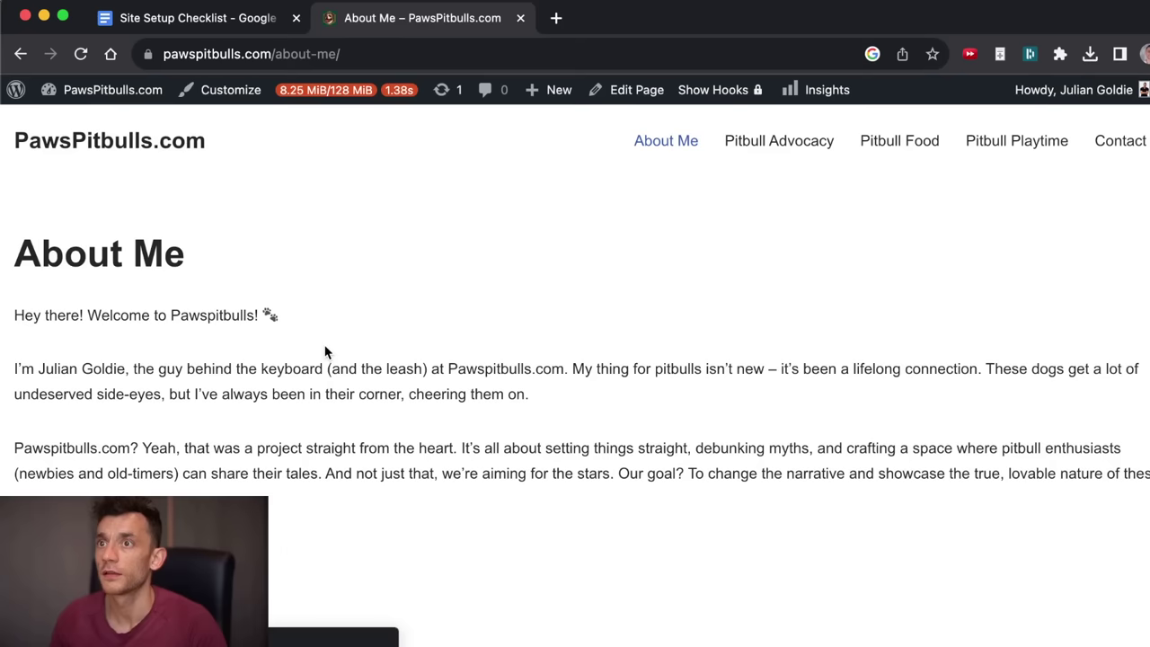
{"action": "scroll", "coordinate": [128, 281], "scroll_direction": "up", "scroll_amount": 1}
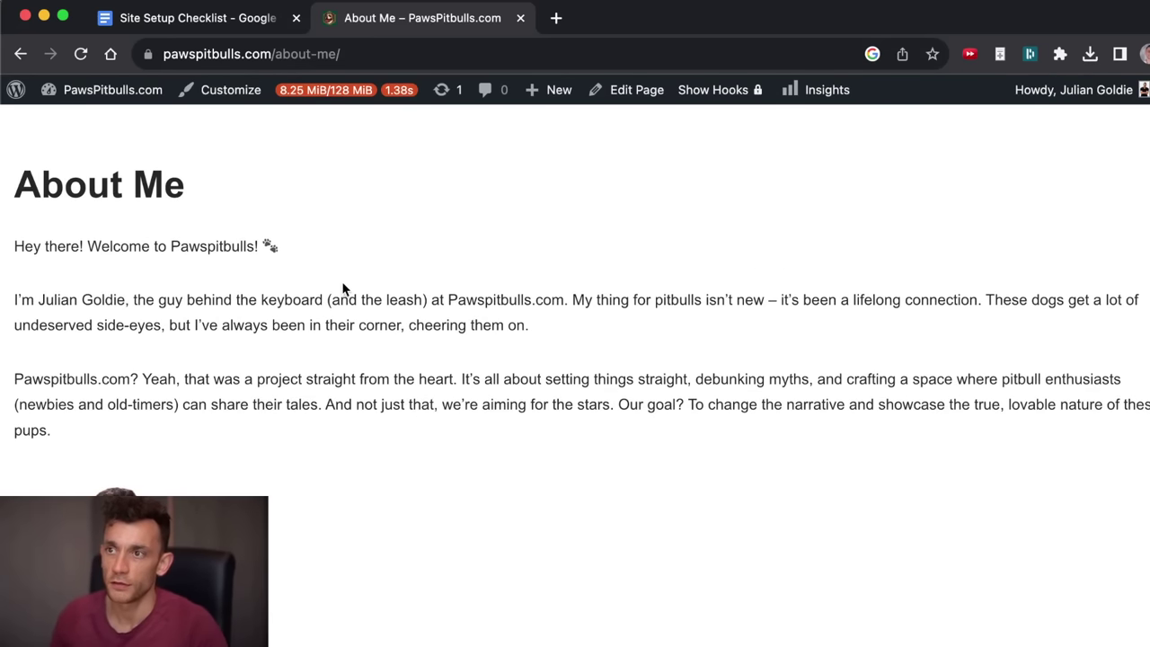
{"action": "left_click_drag", "start_coordinate": [325, 300], "coordinate": [135, 305]}
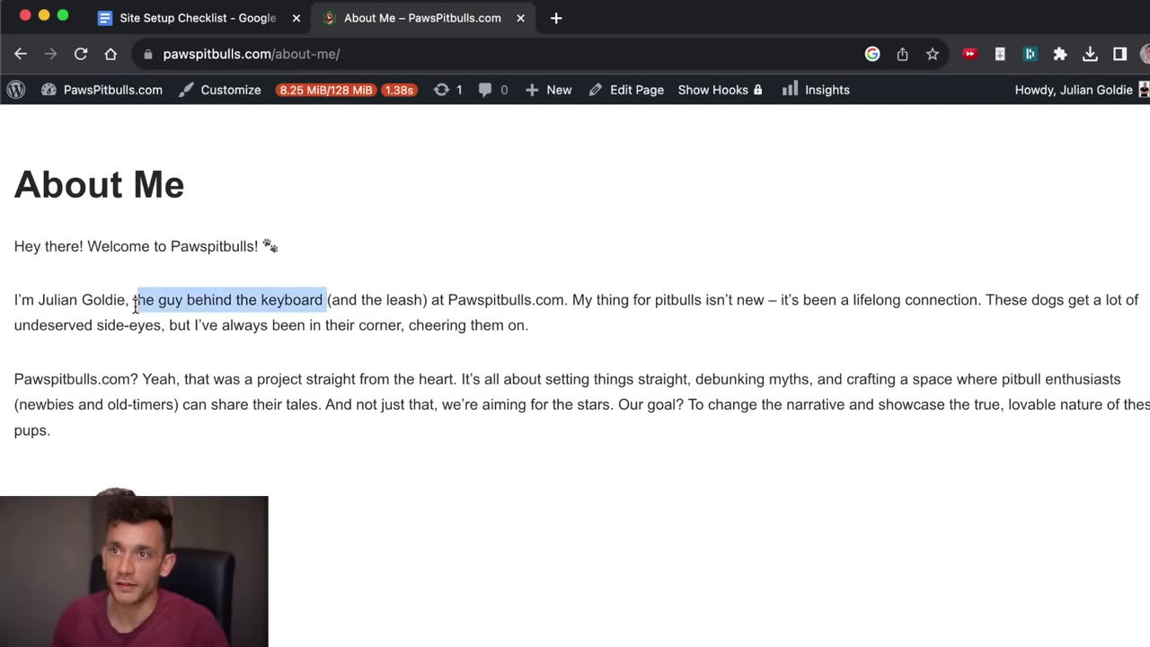
{"action": "left_click", "coordinate": [438, 295]}
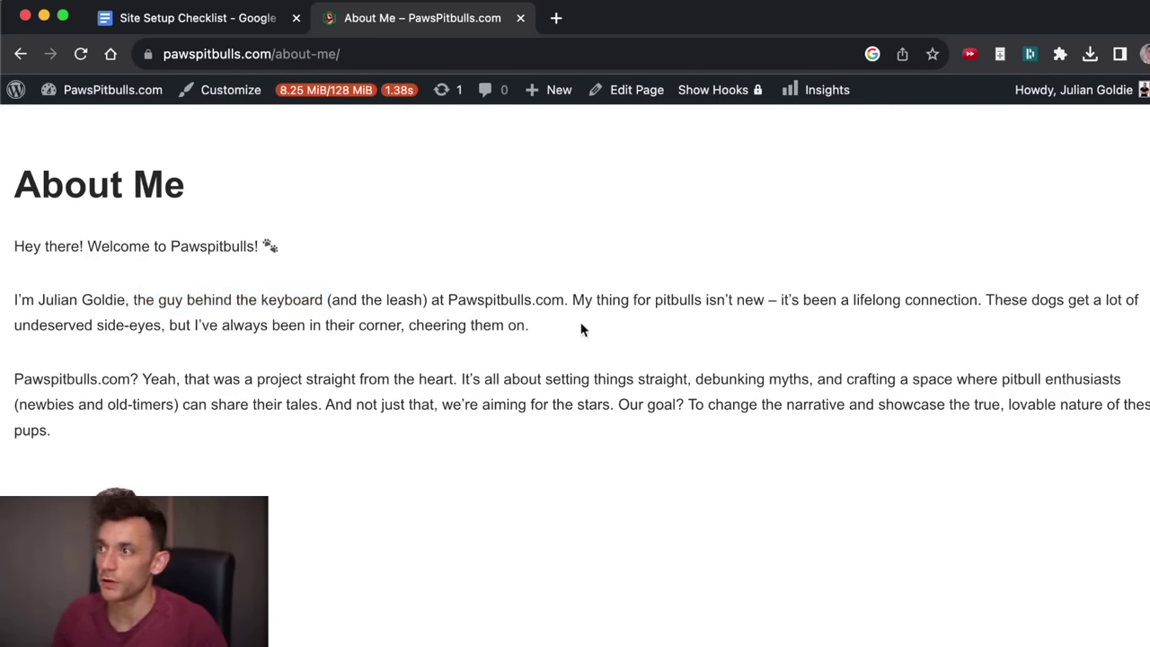
{"action": "scroll", "coordinate": [506, 410], "scroll_direction": "down", "scroll_amount": 10}
{"action": "scroll", "coordinate": [362, 216], "scroll_direction": "up", "scroll_amount": 15}
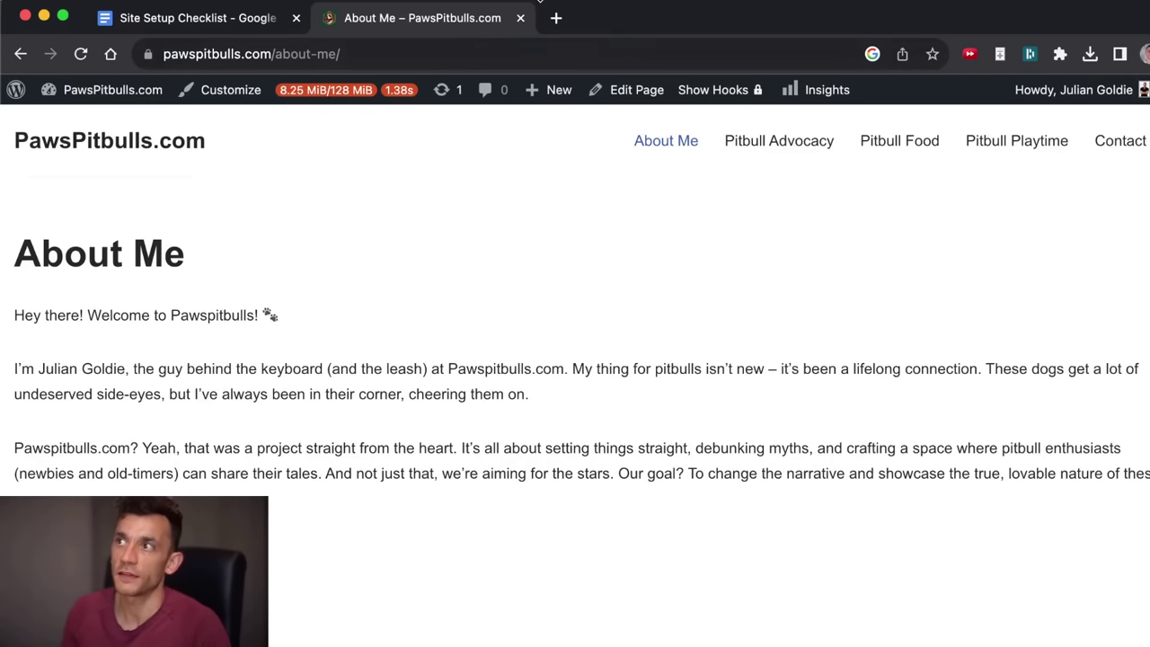
{"action": "left_click", "coordinate": [364, 66]}
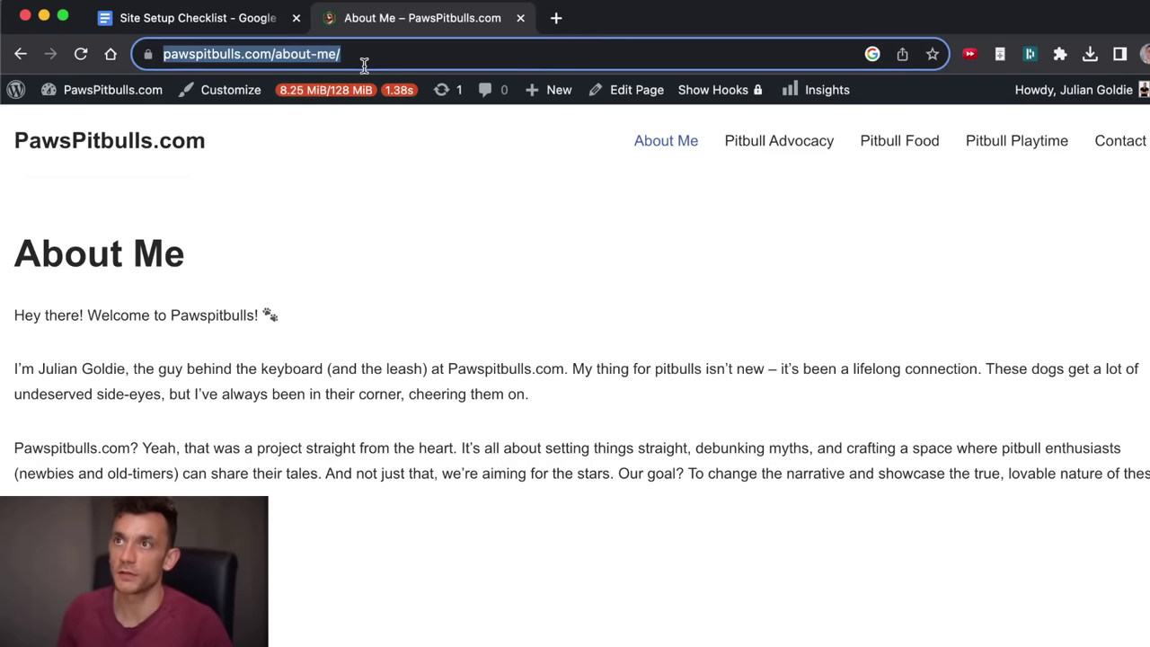
{"action": "key", "text": "Home"}
{"action": "type", "text": "site:"}
{"action": "left_click", "coordinate": [364, 66]}
{"action": "key", "text": "shift+End"}
{"action": "key", "text": "BackSpace"}
{"action": "key", "text": "BackSpace"}
{"action": "key", "text": "Return"}
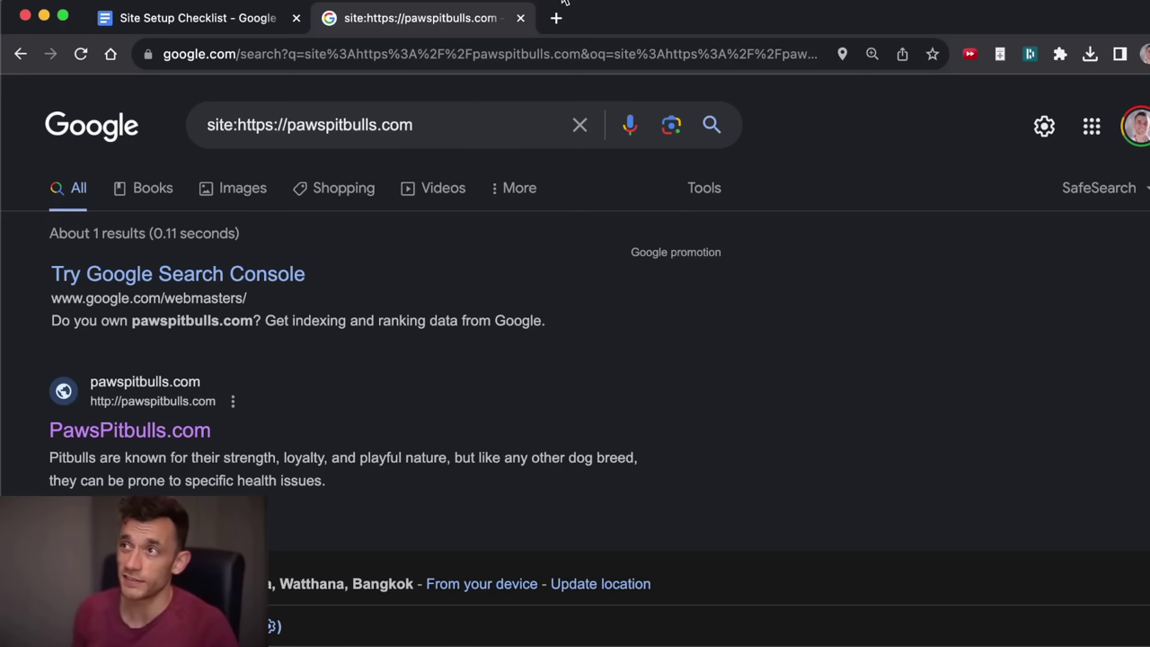
Open speed-links.net/links.php in a new browser tab and review the remaining link limit and the link submission form.
{"action": "key", "text": "super+t"}
{"action": "type", "text": "speed-links.net/links.php"}
{"action": "key", "text": "Return"}
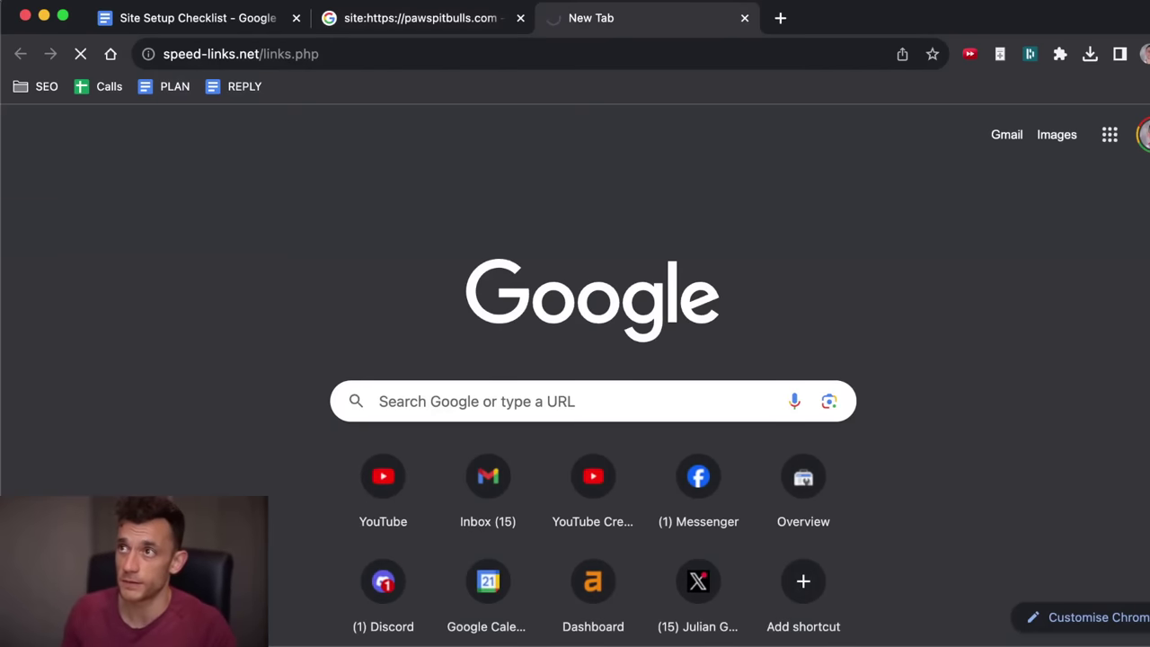
{"action": "scroll", "coordinate": [292, 380], "scroll_direction": "down", "scroll_amount": 1}
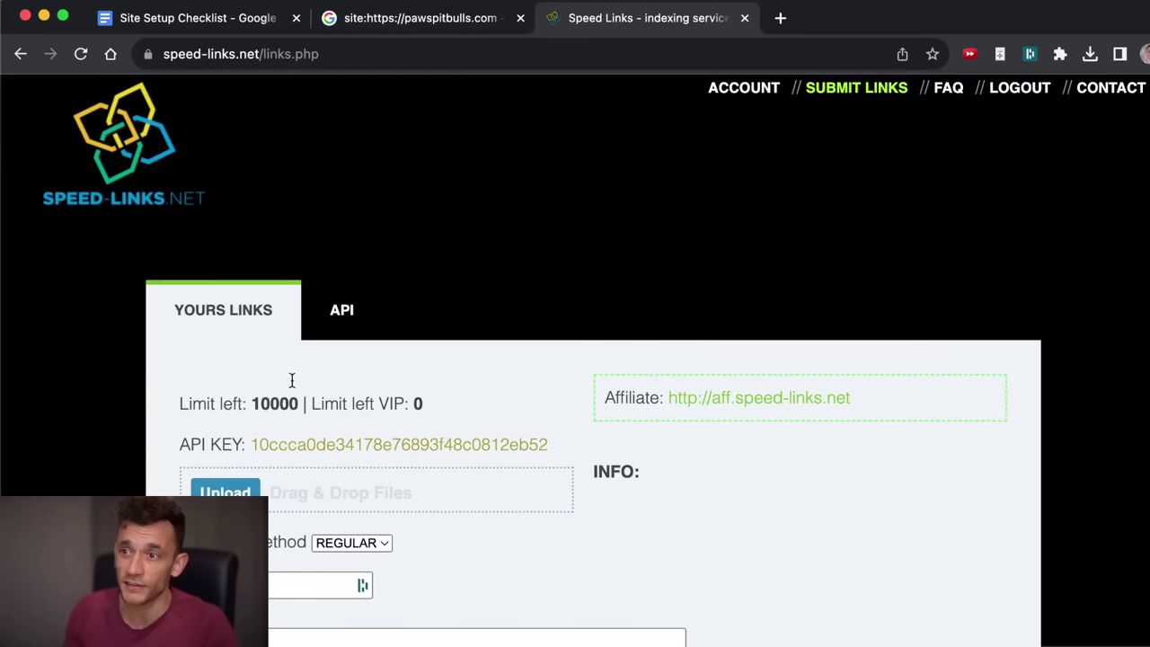
{"action": "left_click_drag", "start_coordinate": [303, 401], "coordinate": [250, 404]}
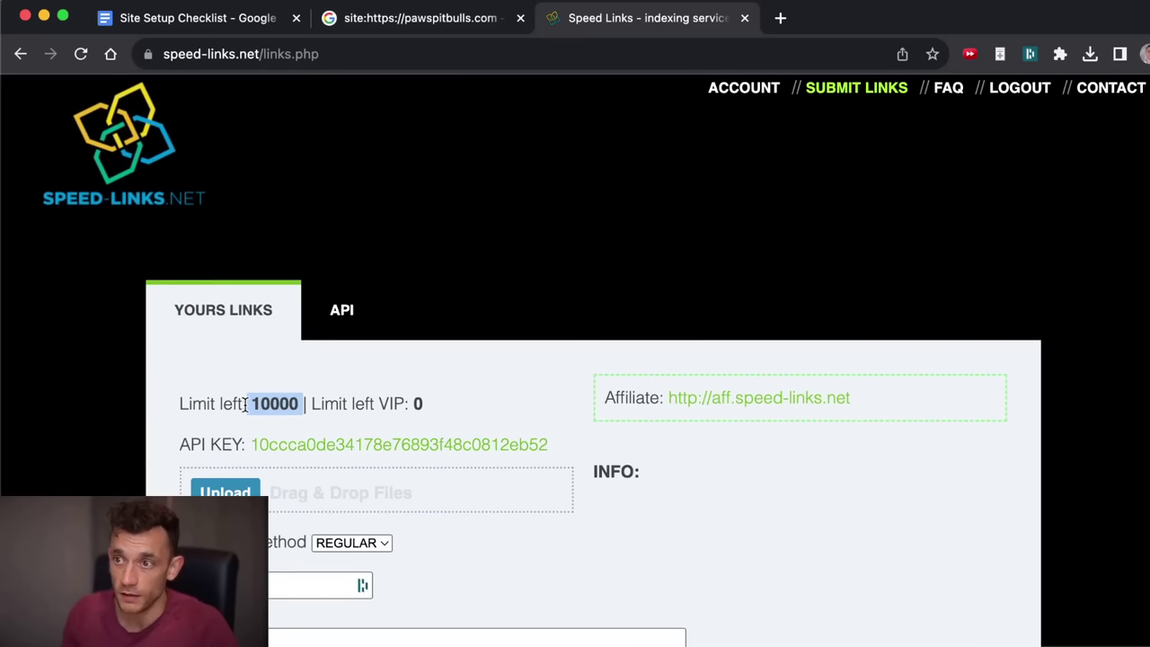
{"action": "left_click", "coordinate": [379, 597]}
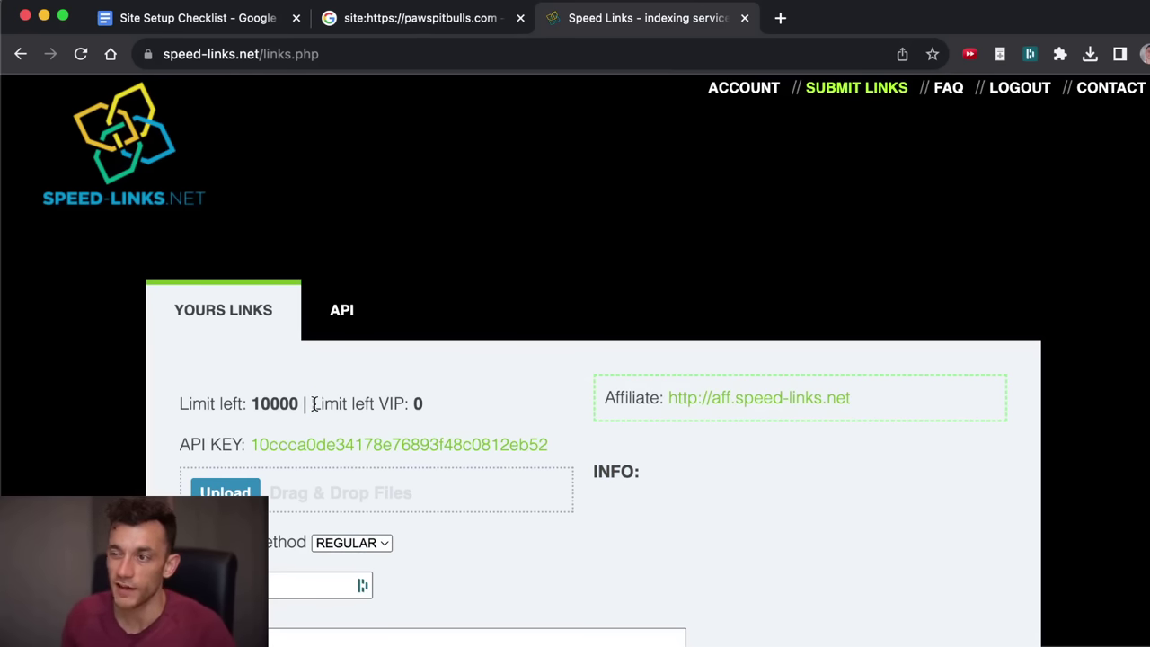
{"action": "scroll", "coordinate": [349, 425], "scroll_direction": "down", "scroll_amount": 5}
{"action": "left_click", "coordinate": [368, 447]}
{"action": "scroll", "coordinate": [372, 454], "scroll_direction": "down", "scroll_amount": 2}
Open wp-sitemap-posts-post-1.xml from the site's wp-sitemap.xml and extract its post URLs with the Link Grabber extension.
{"action": "key", "text": "ctrl+shift+Tab"}
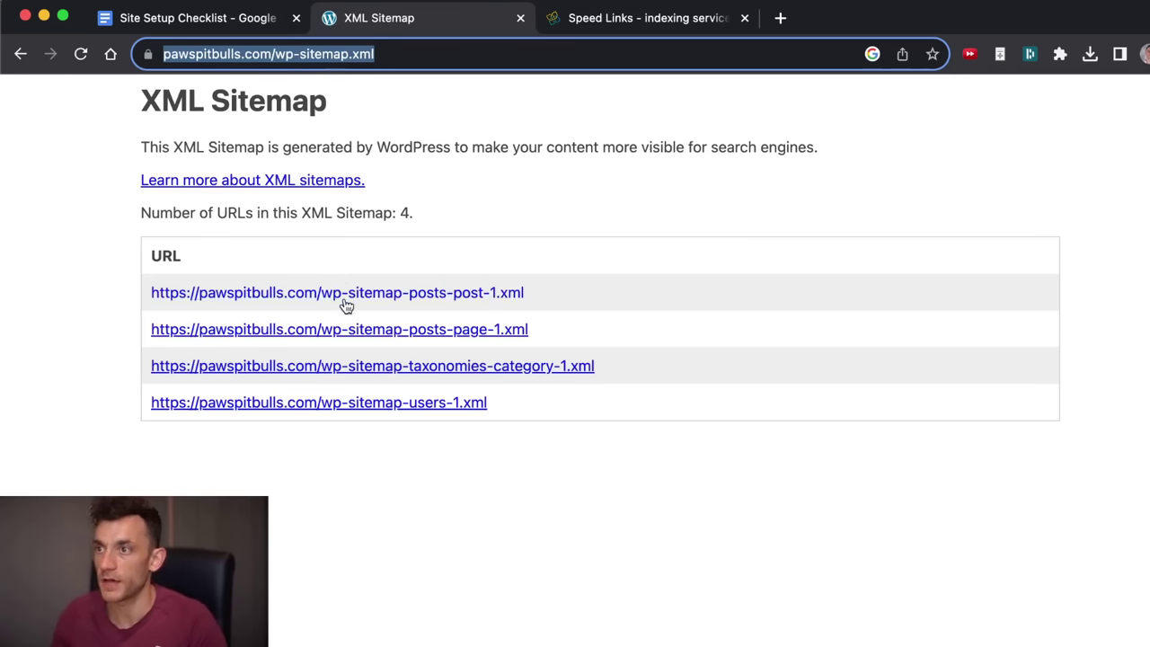
{"action": "left_click", "coordinate": [415, 291]}
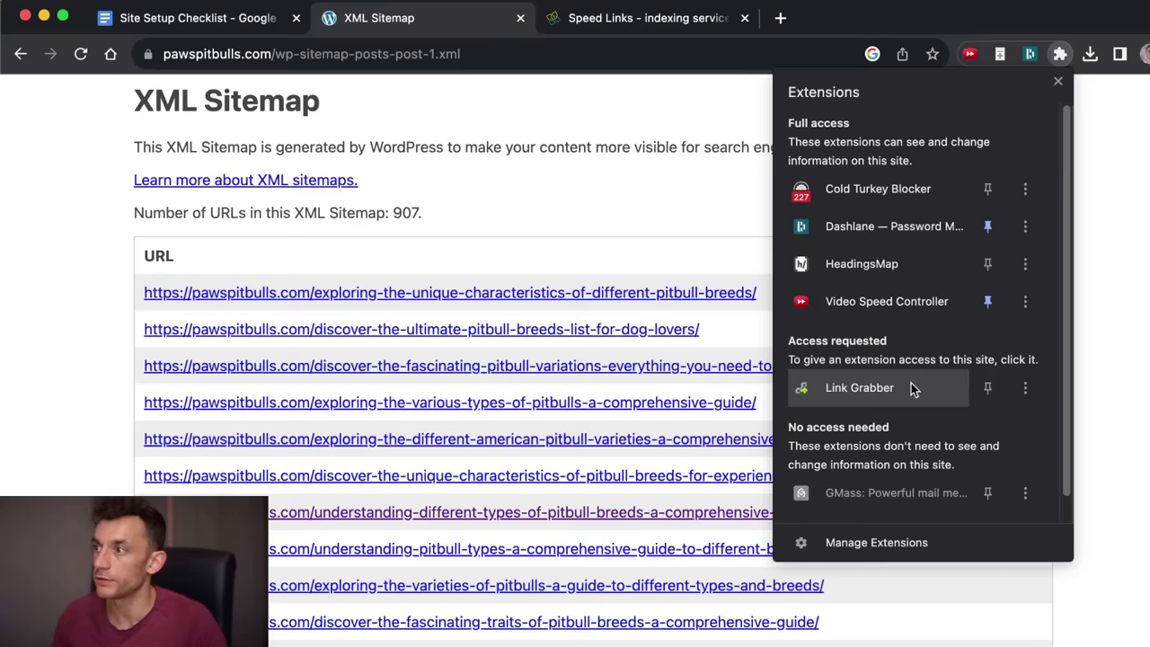
{"action": "left_click", "coordinate": [909, 387]}
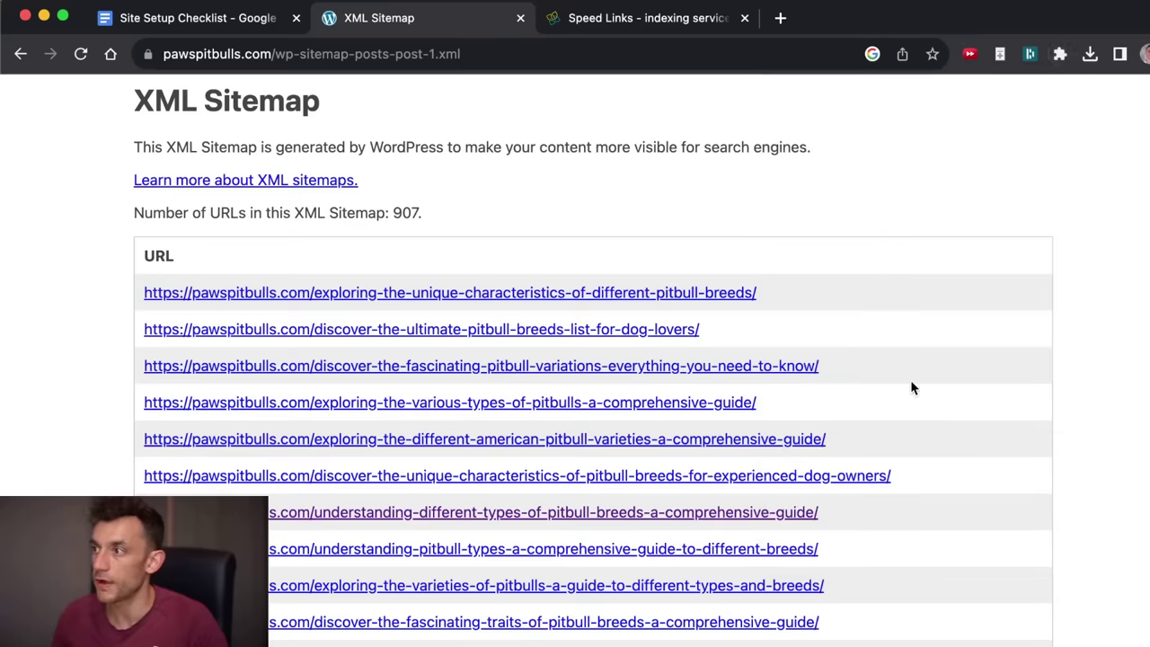
{"action": "left_click", "coordinate": [404, 18]}
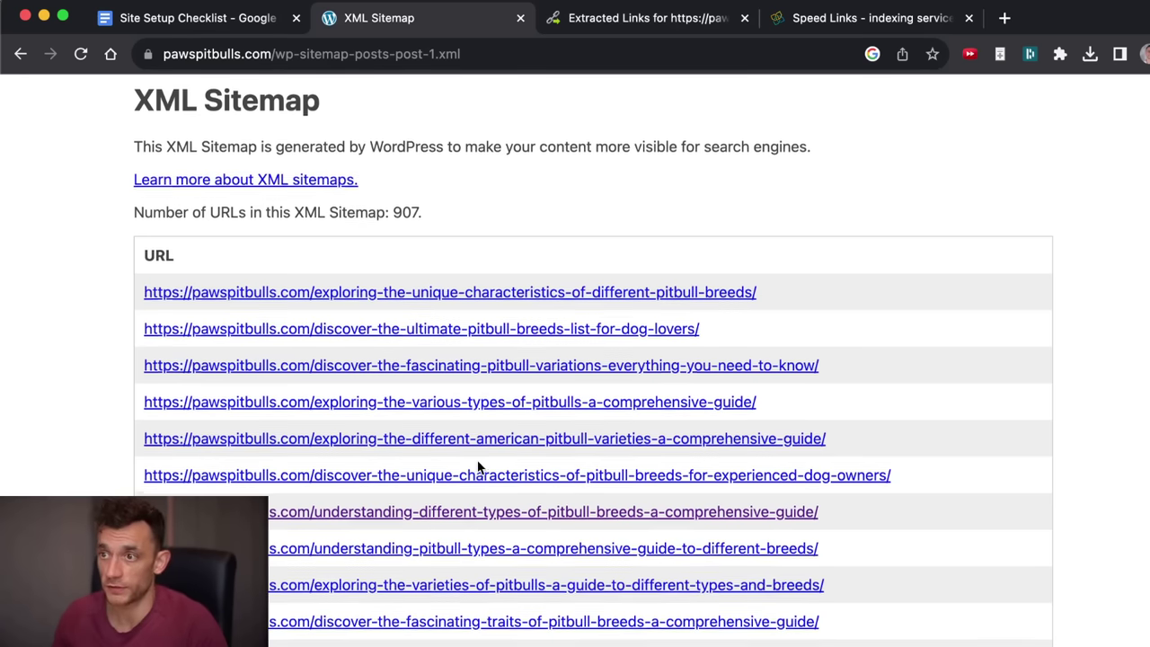
Switch to Speed Links, check the pasted sitemap post URLs, and upload them as Pawsbitbulls with REGULAR indexing and a 1-day dripfeed.
{"action": "scroll", "coordinate": [485, 463], "scroll_direction": "down", "scroll_amount": 15}
{"action": "scroll", "coordinate": [505, 460], "scroll_direction": "down", "scroll_amount": 10}
{"action": "left_click", "coordinate": [863, 18]}
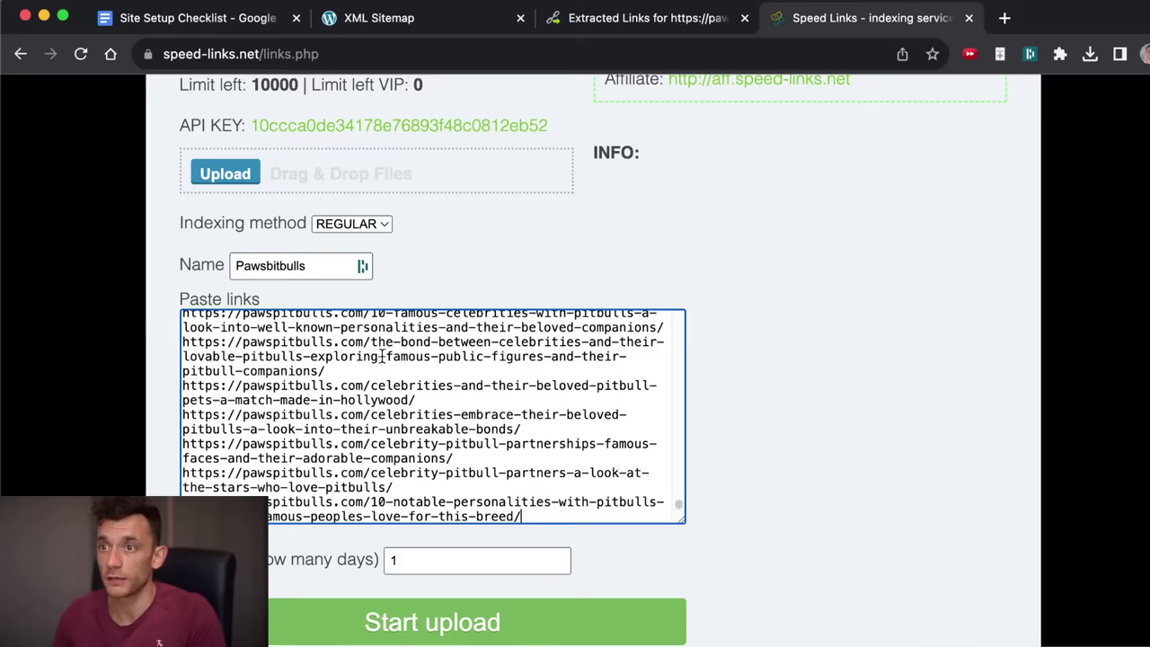
{"action": "scroll", "coordinate": [357, 380], "scroll_direction": "up", "scroll_amount": 5}
{"action": "scroll", "coordinate": [357, 380], "scroll_direction": "up", "scroll_amount": 15}
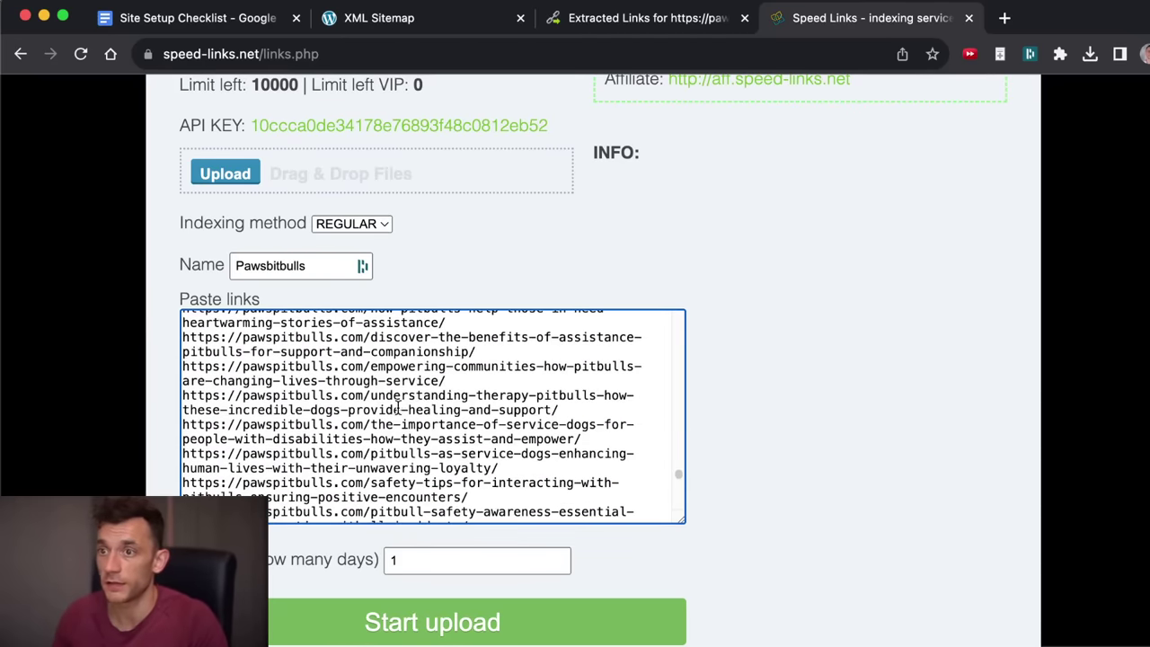
{"action": "double_click", "coordinate": [207, 317]}
{"action": "triple_click", "coordinate": [206, 318]}
{"action": "scroll", "coordinate": [418, 414], "scroll_direction": "down", "scroll_amount": 10}
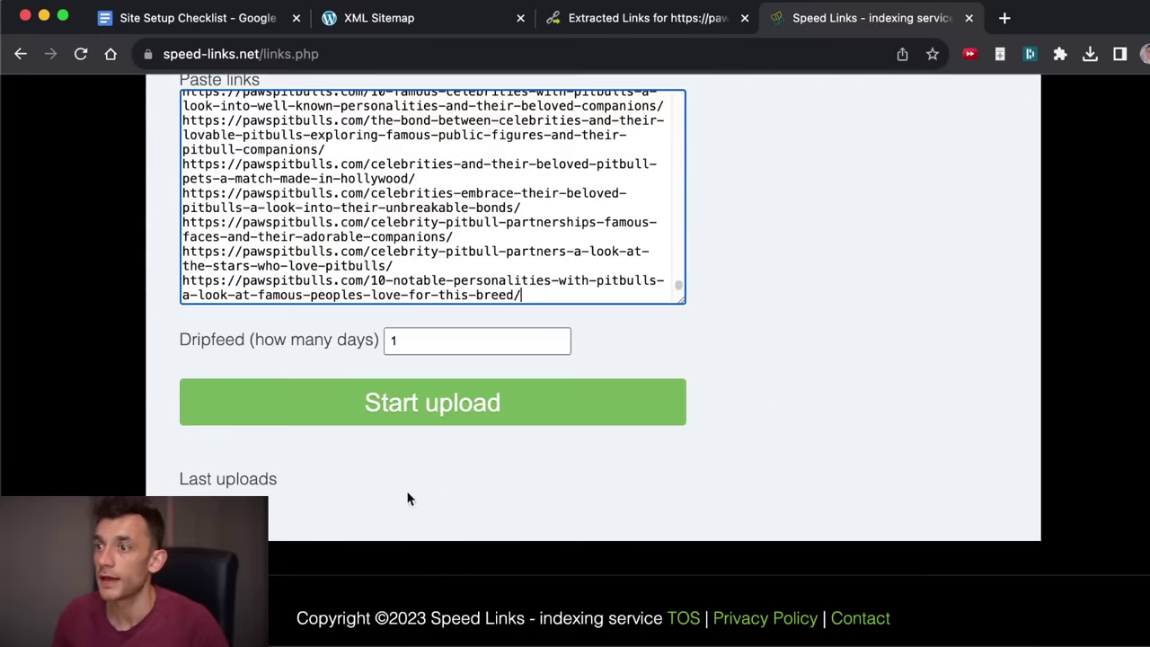
{"action": "left_click", "coordinate": [550, 395]}
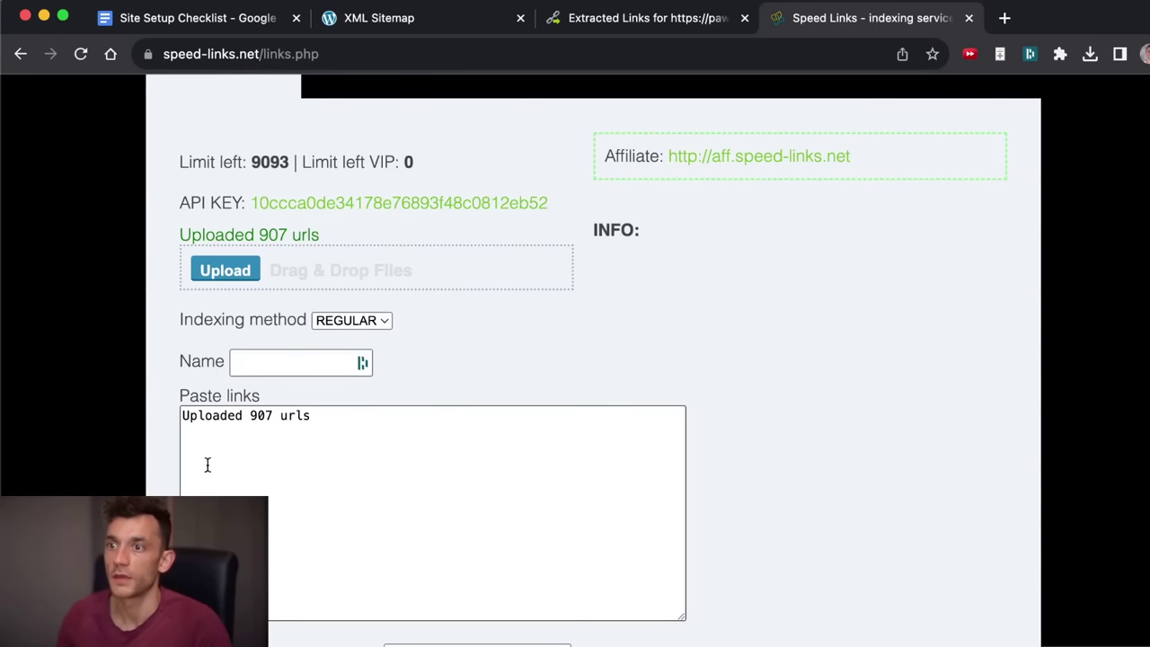
Review the remaining link limit and last uploads on the Speed Links submission page, comparing it with the post sitemap.
{"action": "left_click", "coordinate": [206, 464]}
{"action": "key", "text": "super+a"}
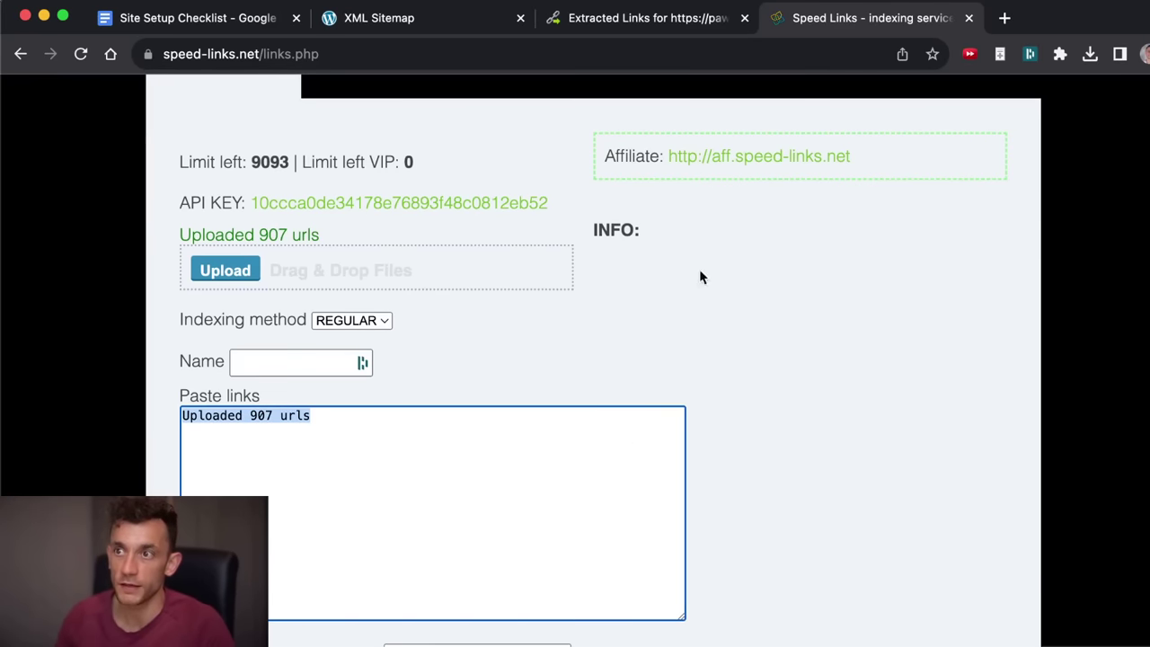
{"action": "scroll", "coordinate": [575, 460], "scroll_direction": "up", "scroll_amount": 2}
{"action": "scroll", "coordinate": [690, 509], "scroll_direction": "up", "scroll_amount": 3}
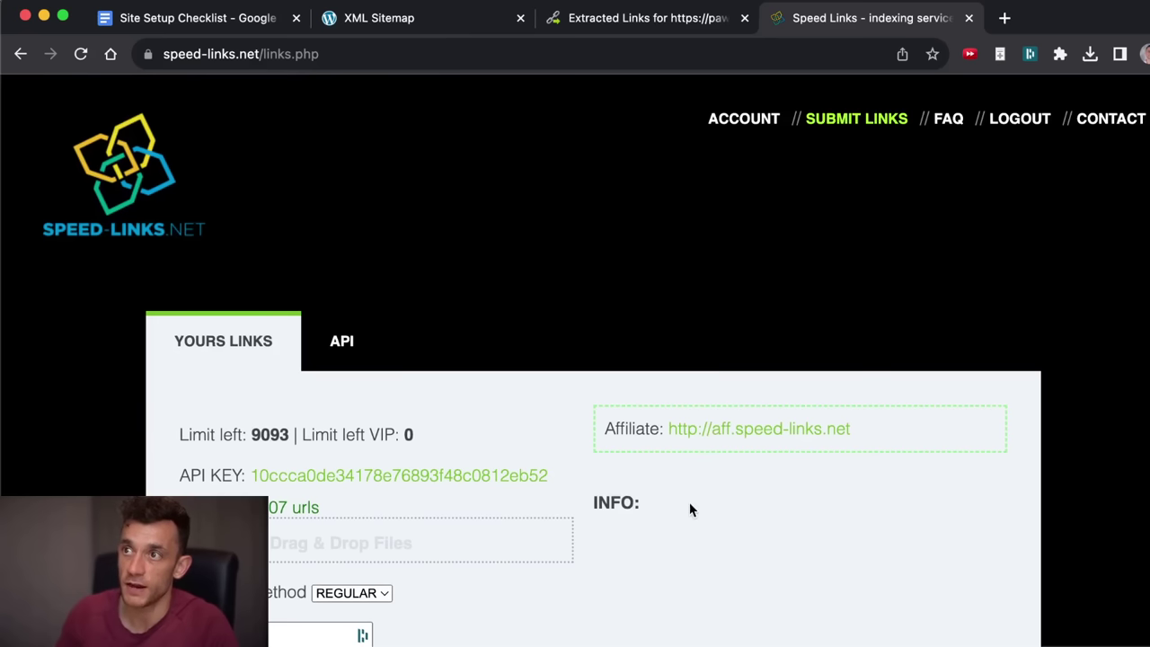
{"action": "scroll", "coordinate": [706, 539], "scroll_direction": "down", "scroll_amount": 6}
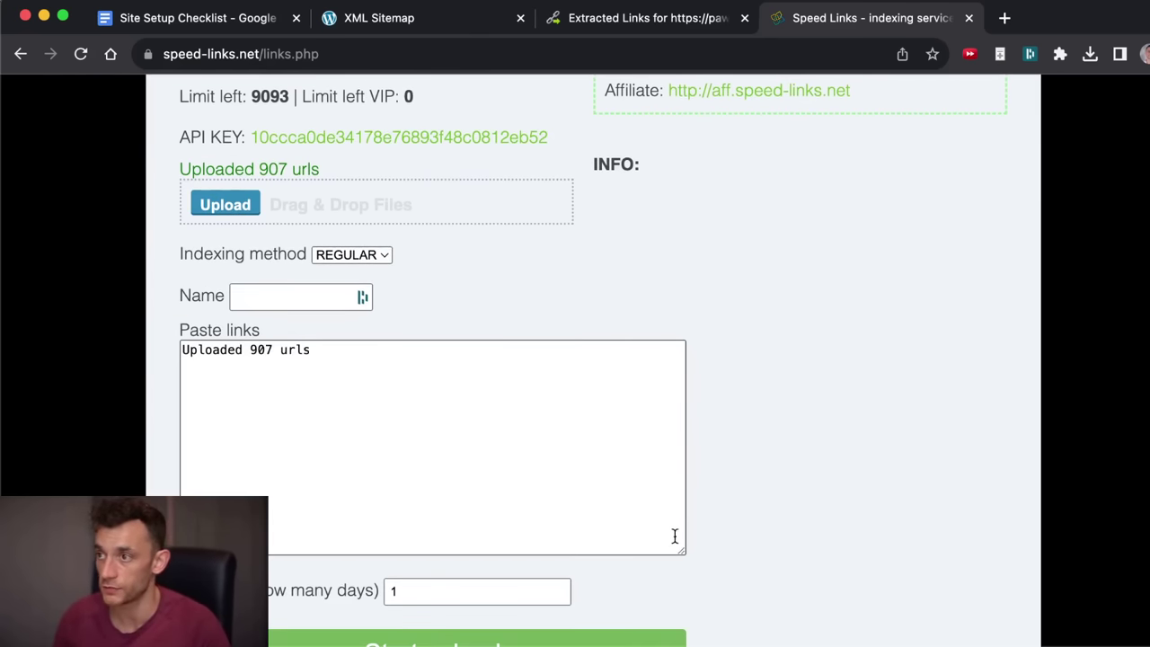
{"action": "left_click", "coordinate": [404, 14]}
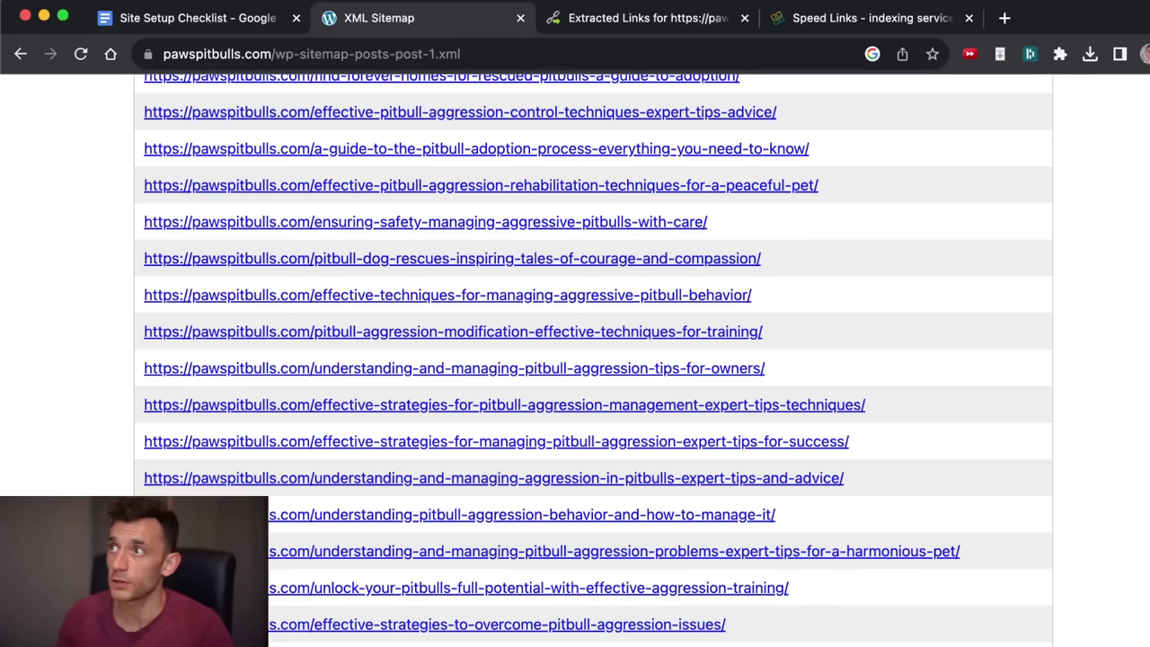
{"action": "left_click", "coordinate": [790, 18]}
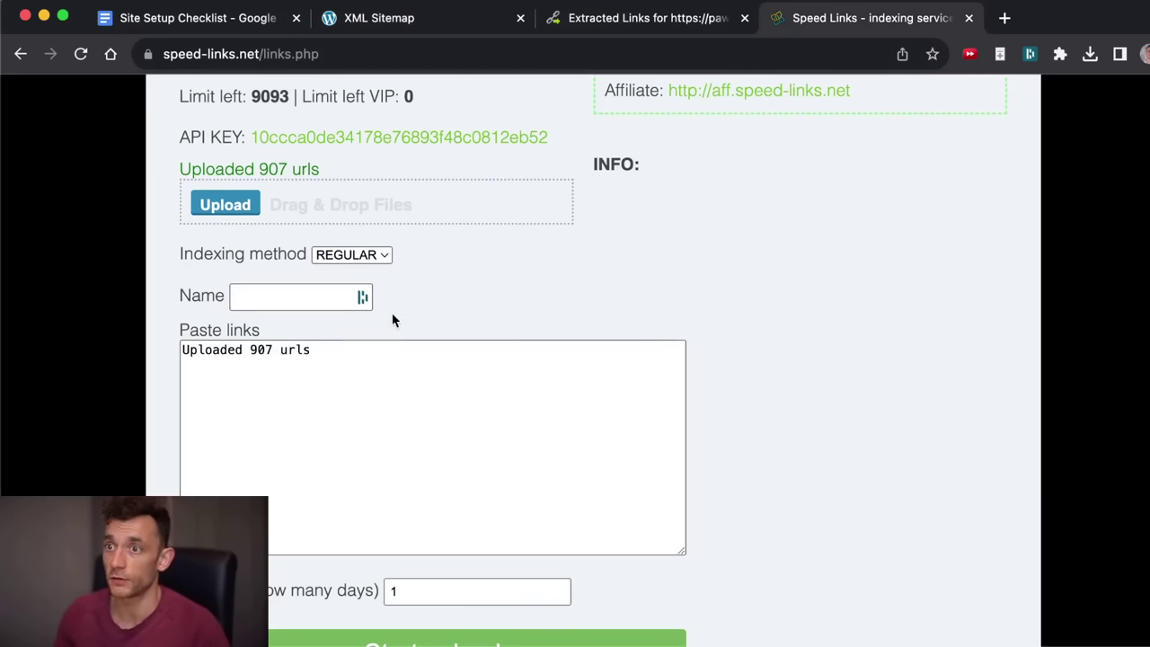
{"action": "scroll", "coordinate": [528, 307], "scroll_direction": "up", "scroll_amount": 6}
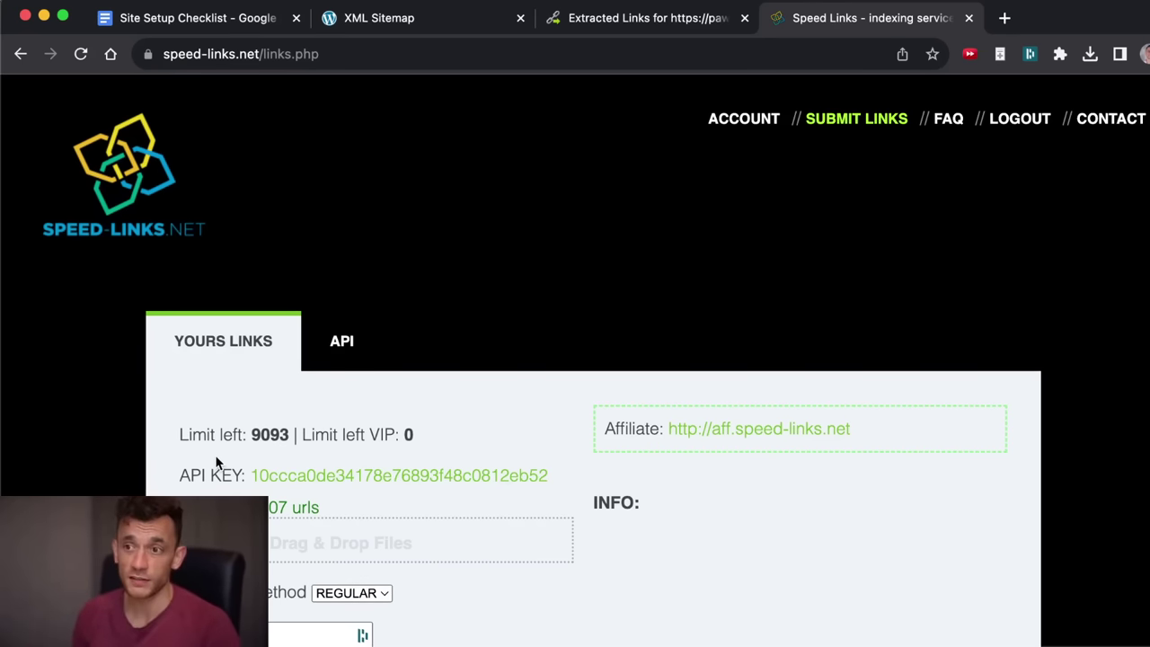
{"action": "scroll", "coordinate": [269, 449], "scroll_direction": "down", "scroll_amount": 10}
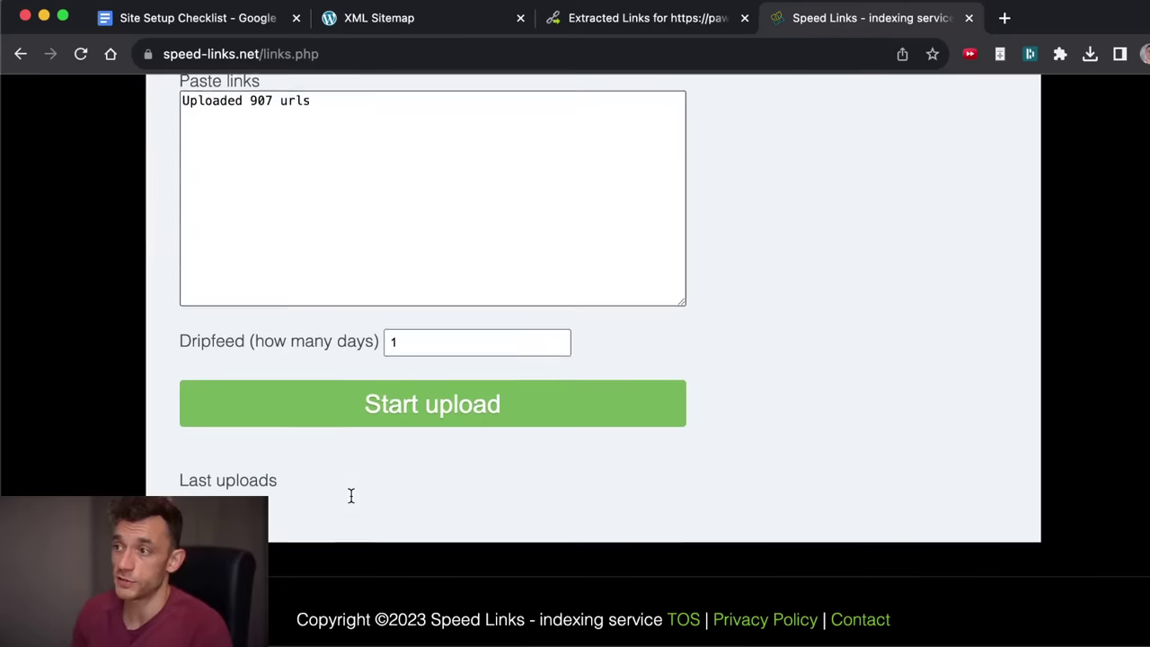
{"action": "scroll", "coordinate": [521, 494], "scroll_direction": "up", "scroll_amount": 10}
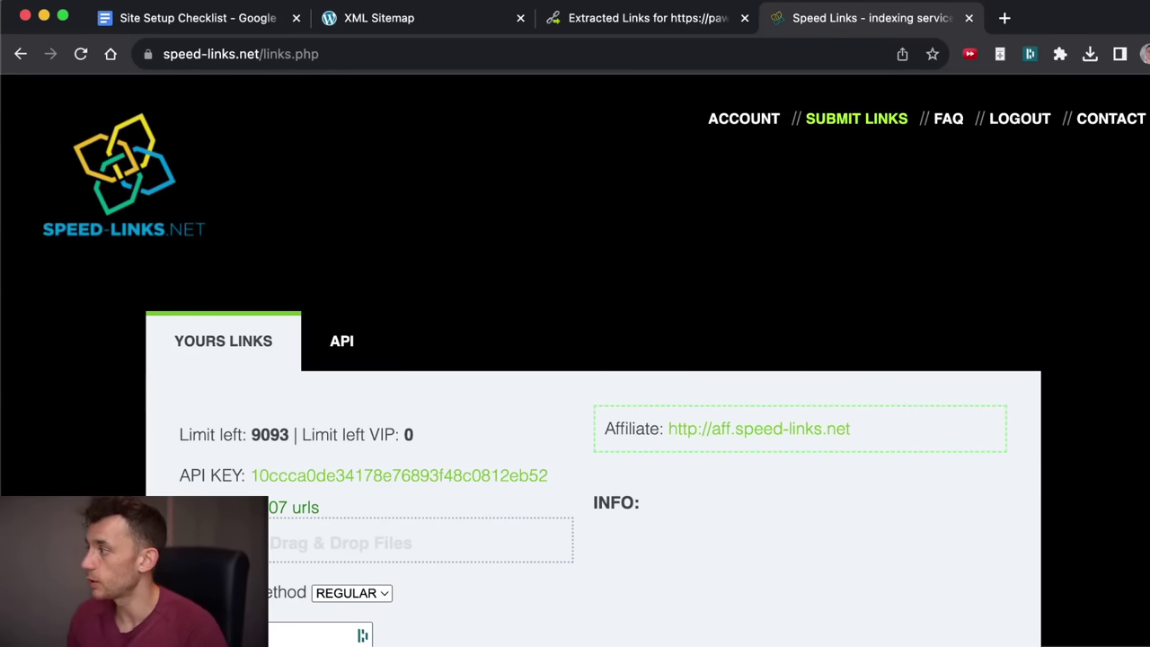
Switch to the Site Setup Checklist document and review its video tutorial links, numbered setup items and useful links.
{"action": "left_click", "coordinate": [192, 18]}
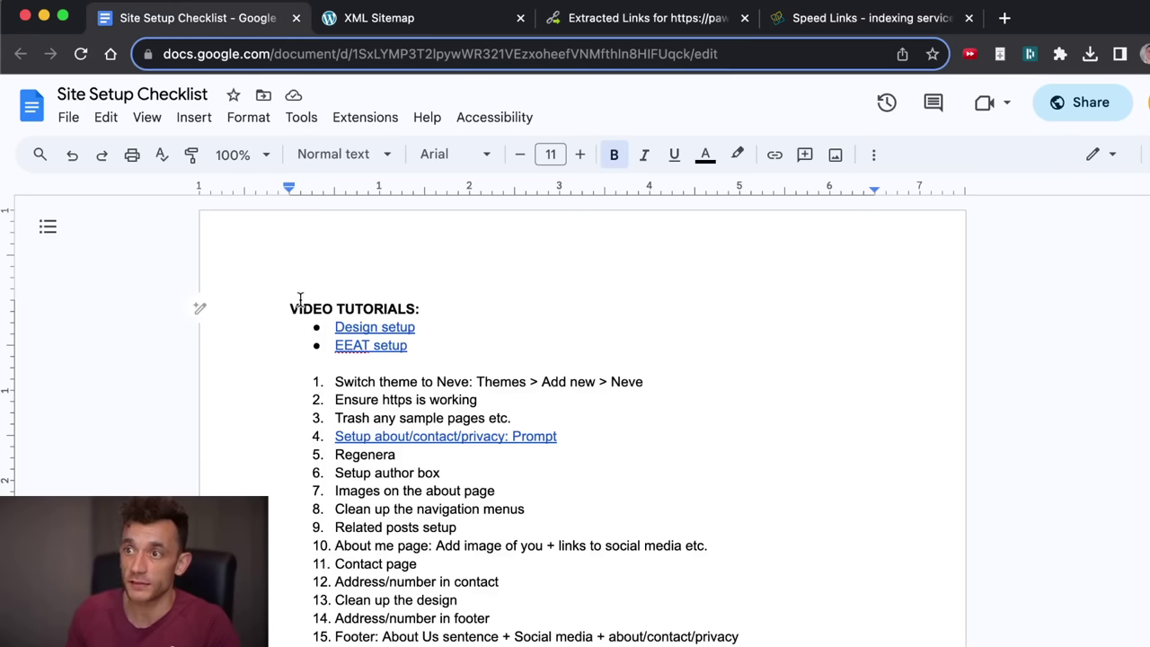
{"action": "left_click_drag", "start_coordinate": [263, 309], "coordinate": [606, 636]}
{"action": "scroll", "coordinate": [608, 459], "scroll_direction": "down", "scroll_amount": 3}
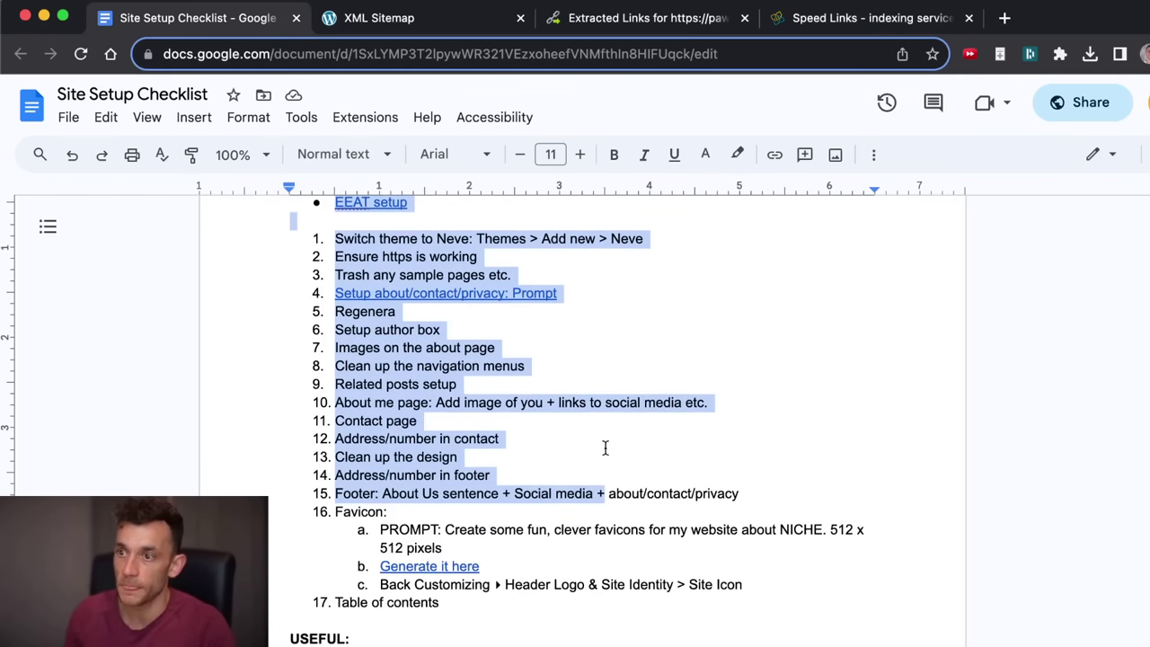
{"action": "left_click", "coordinate": [339, 419]}
{"action": "scroll", "coordinate": [198, 308], "scroll_direction": "up", "scroll_amount": 3}
{"action": "scroll", "coordinate": [339, 362], "scroll_direction": "down", "scroll_amount": 3}
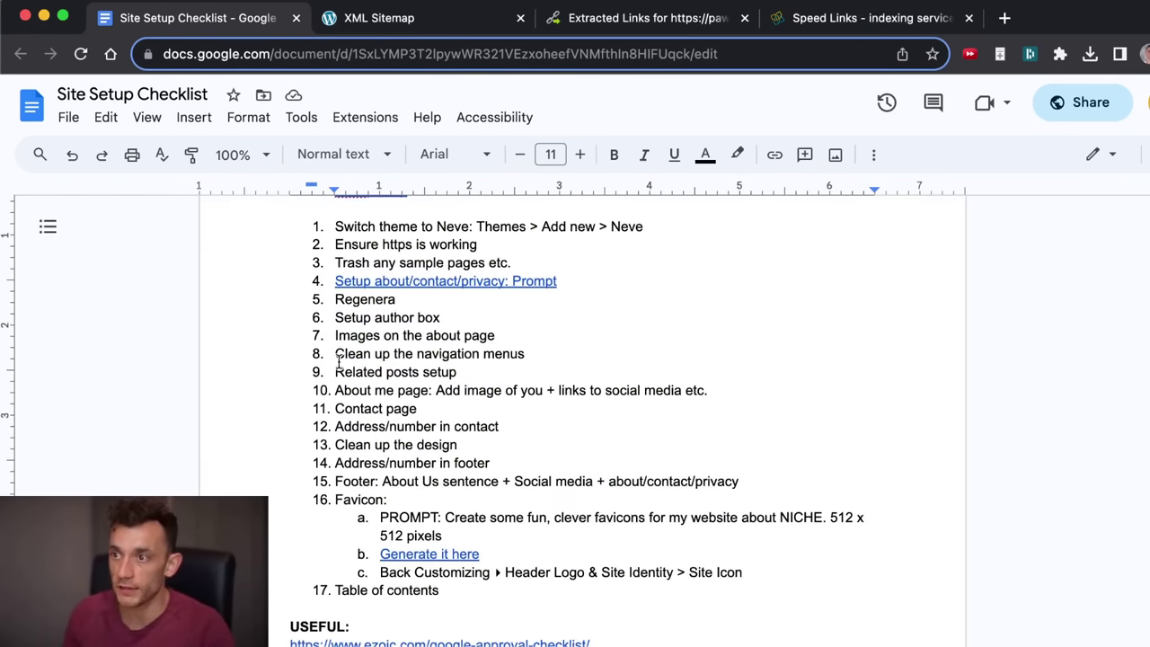
{"action": "scroll", "coordinate": [339, 362], "scroll_direction": "down", "scroll_amount": 3}
{"action": "scroll", "coordinate": [329, 318], "scroll_direction": "up", "scroll_amount": 6}
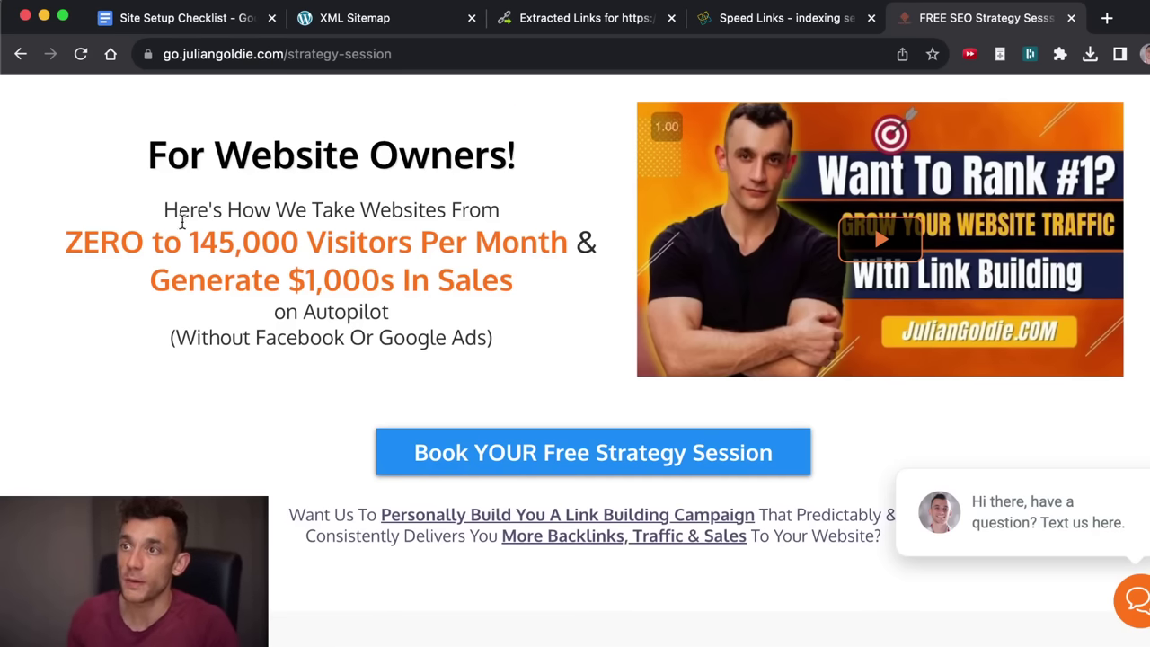
Read through the free SEO strategy session page, examining the link building session's listed benefits.
{"action": "scroll", "coordinate": [575, 256], "scroll_direction": "down", "scroll_amount": 5}
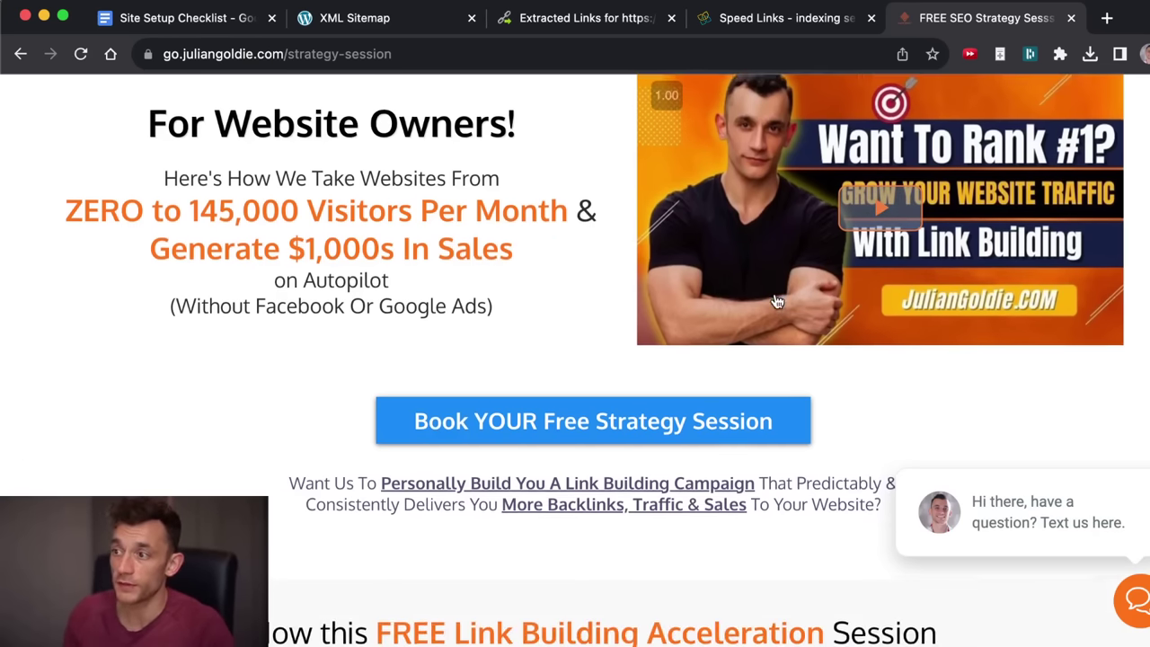
{"action": "scroll", "coordinate": [404, 413], "scroll_direction": "down", "scroll_amount": 5}
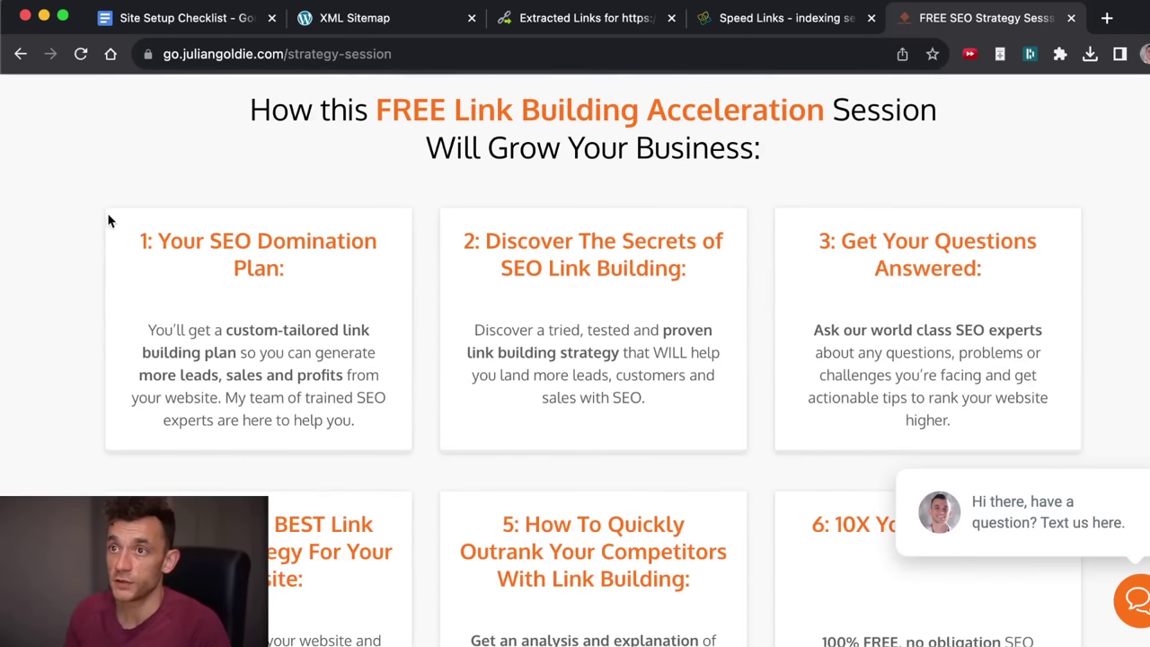
{"action": "left_click_drag", "start_coordinate": [108, 220], "coordinate": [333, 280]}
{"action": "left_click_drag", "start_coordinate": [848, 226], "coordinate": [1067, 284]}
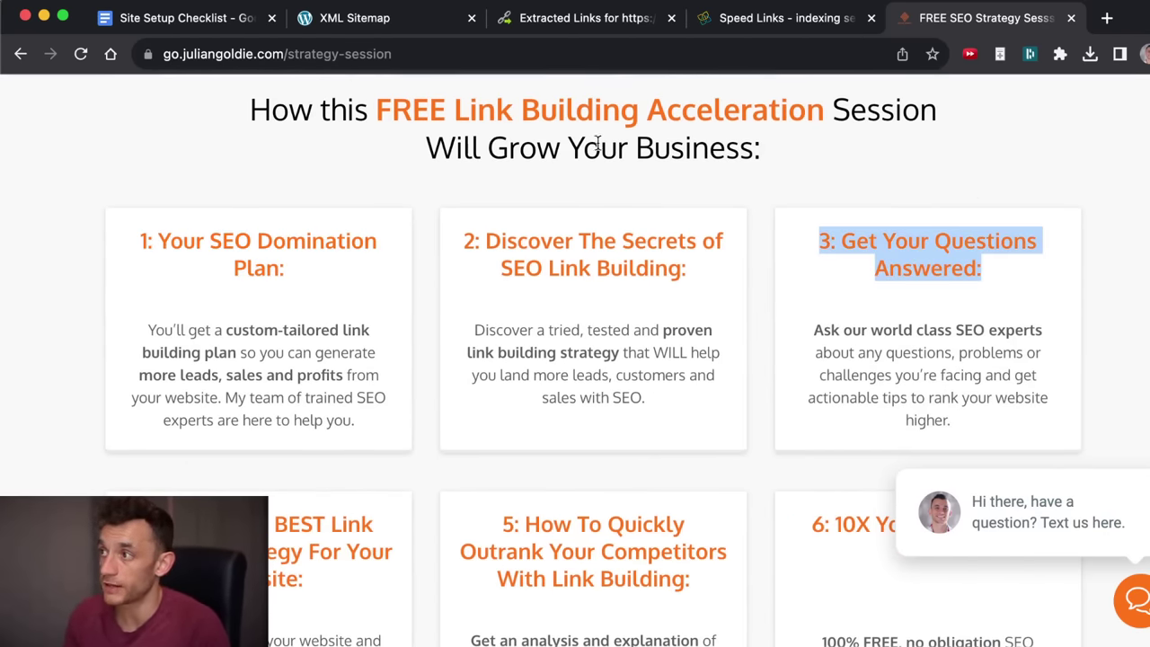
{"action": "scroll", "coordinate": [554, 368], "scroll_direction": "down", "scroll_amount": 3}
{"action": "left_click_drag", "start_coordinate": [144, 348], "coordinate": [330, 421]}
{"action": "scroll", "coordinate": [671, 489], "scroll_direction": "up", "scroll_amount": 10}
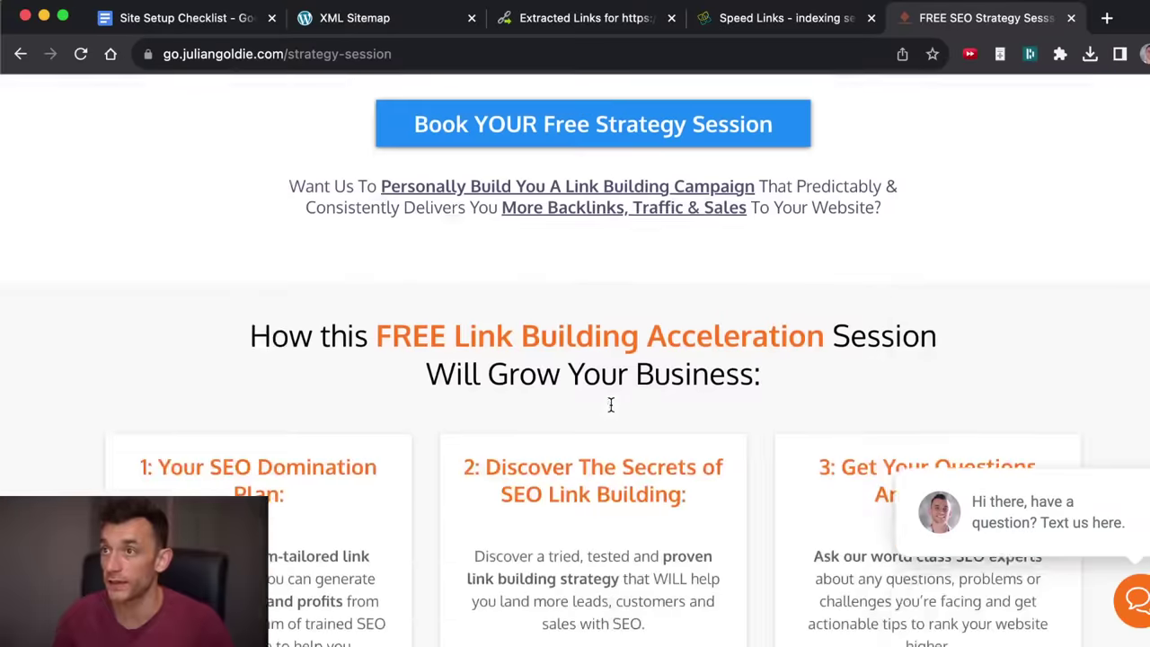